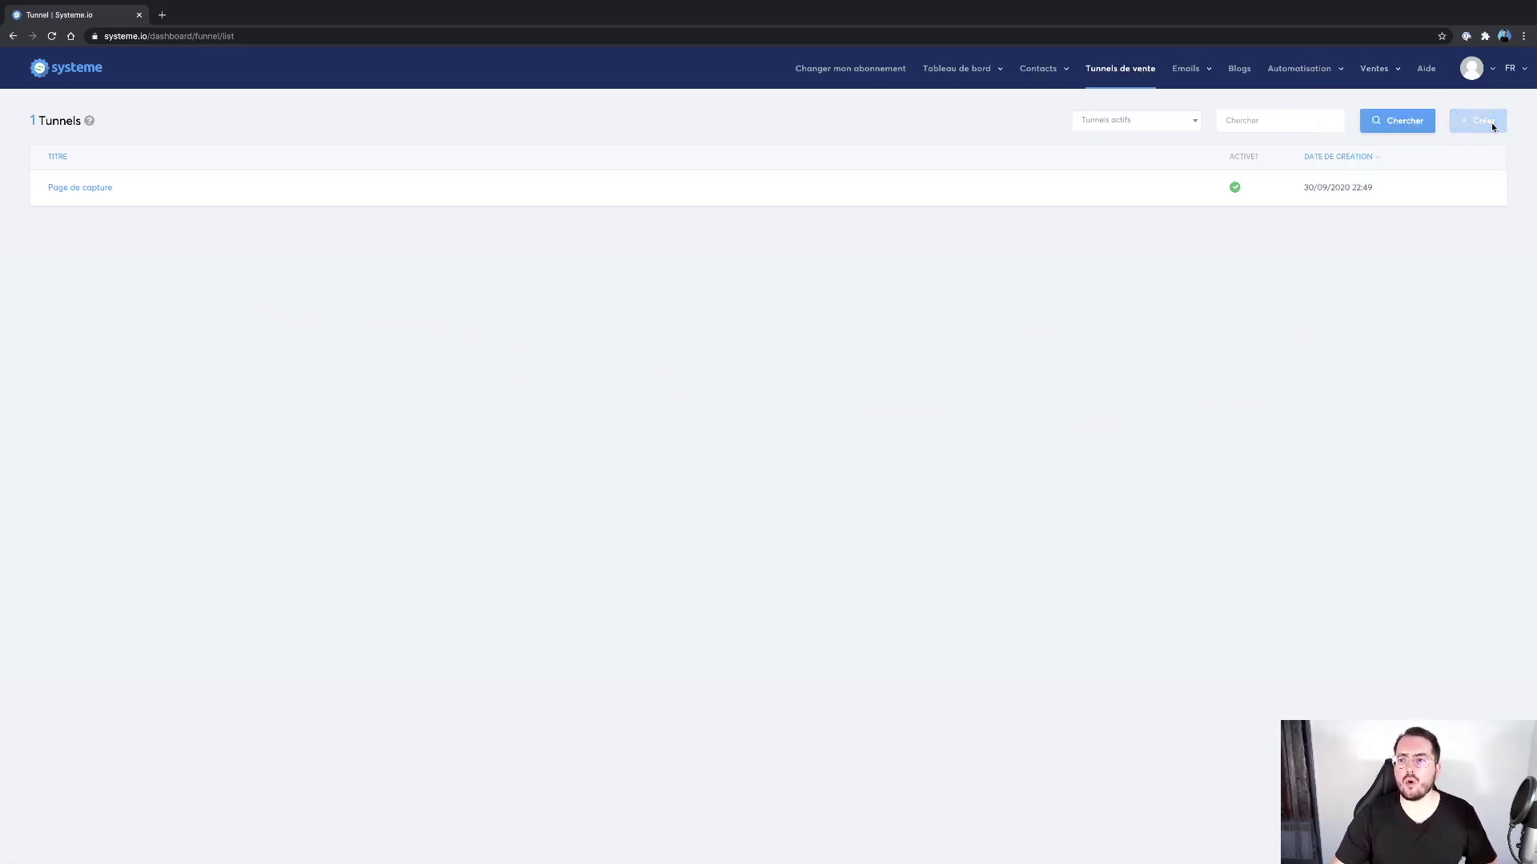
Create a new sales funnel named "Tunnel de vente" with the goal "Vendez vos produits".
click(1491, 122)
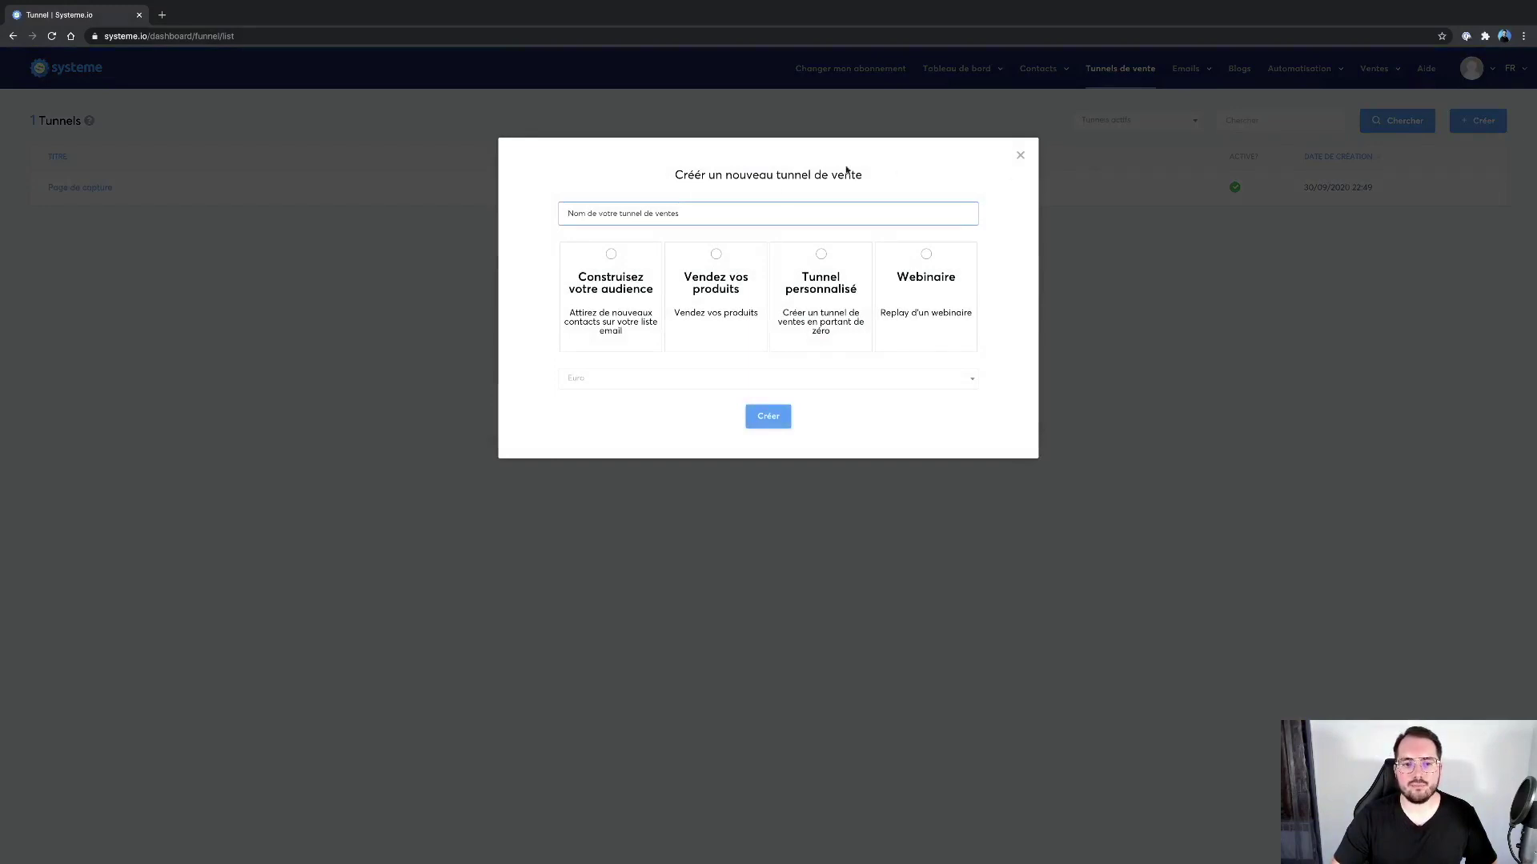
click(722, 276)
click(603, 216)
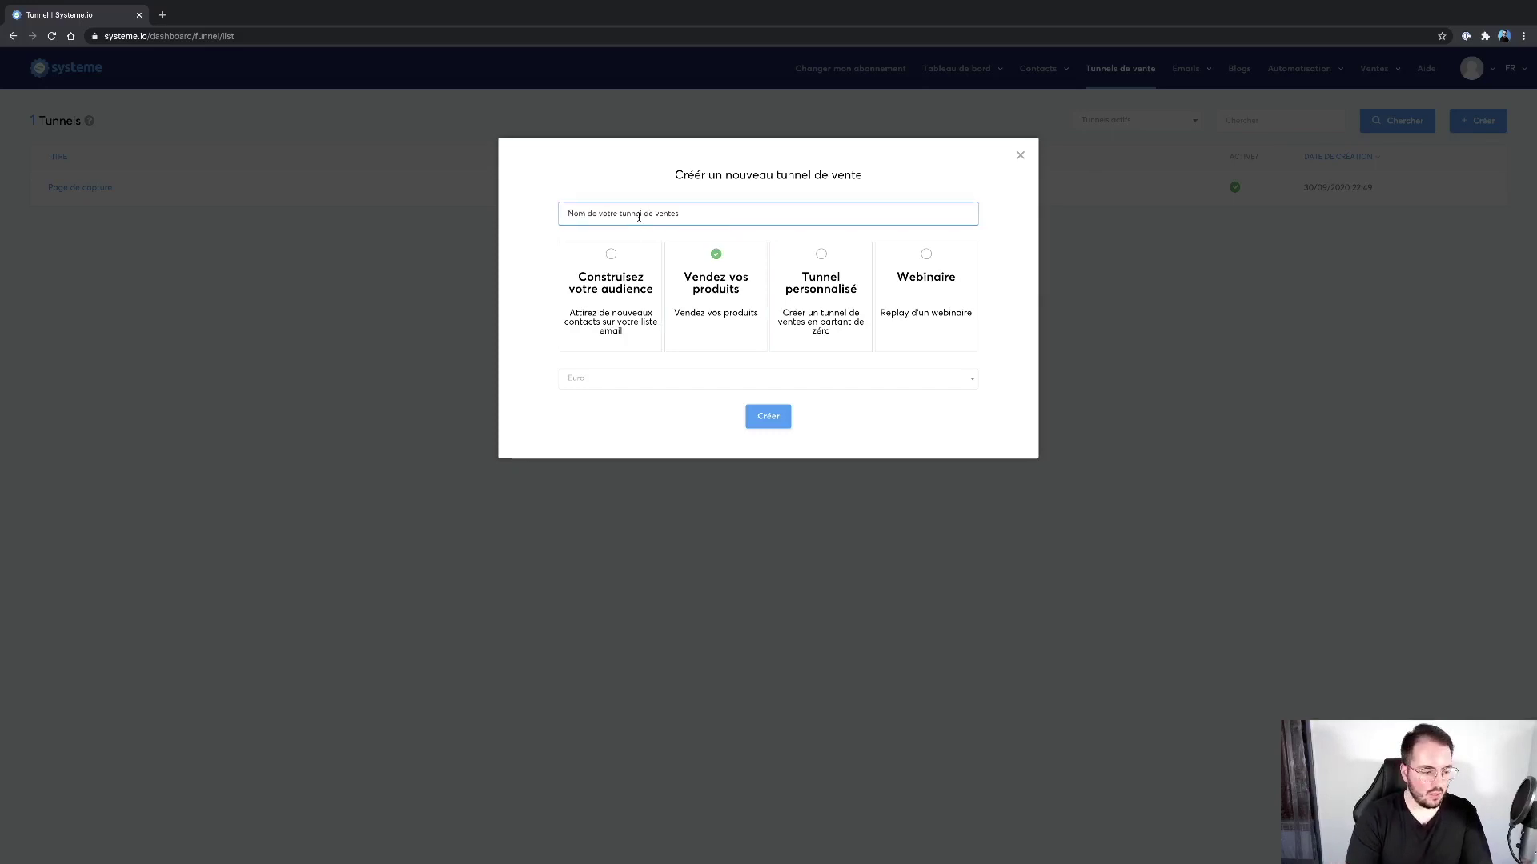
text(Tunne)
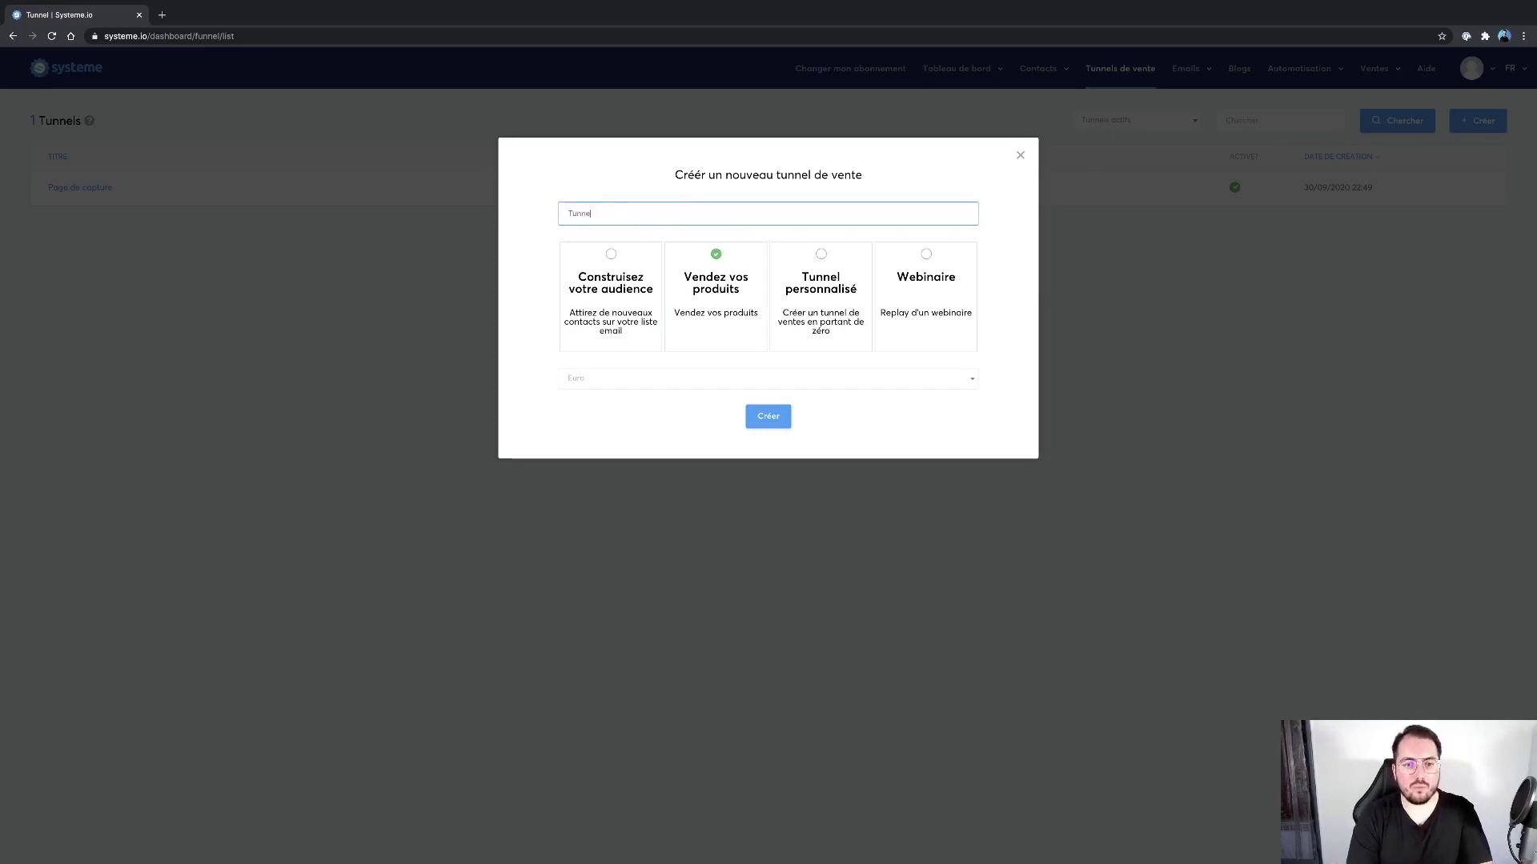
text(l de v)
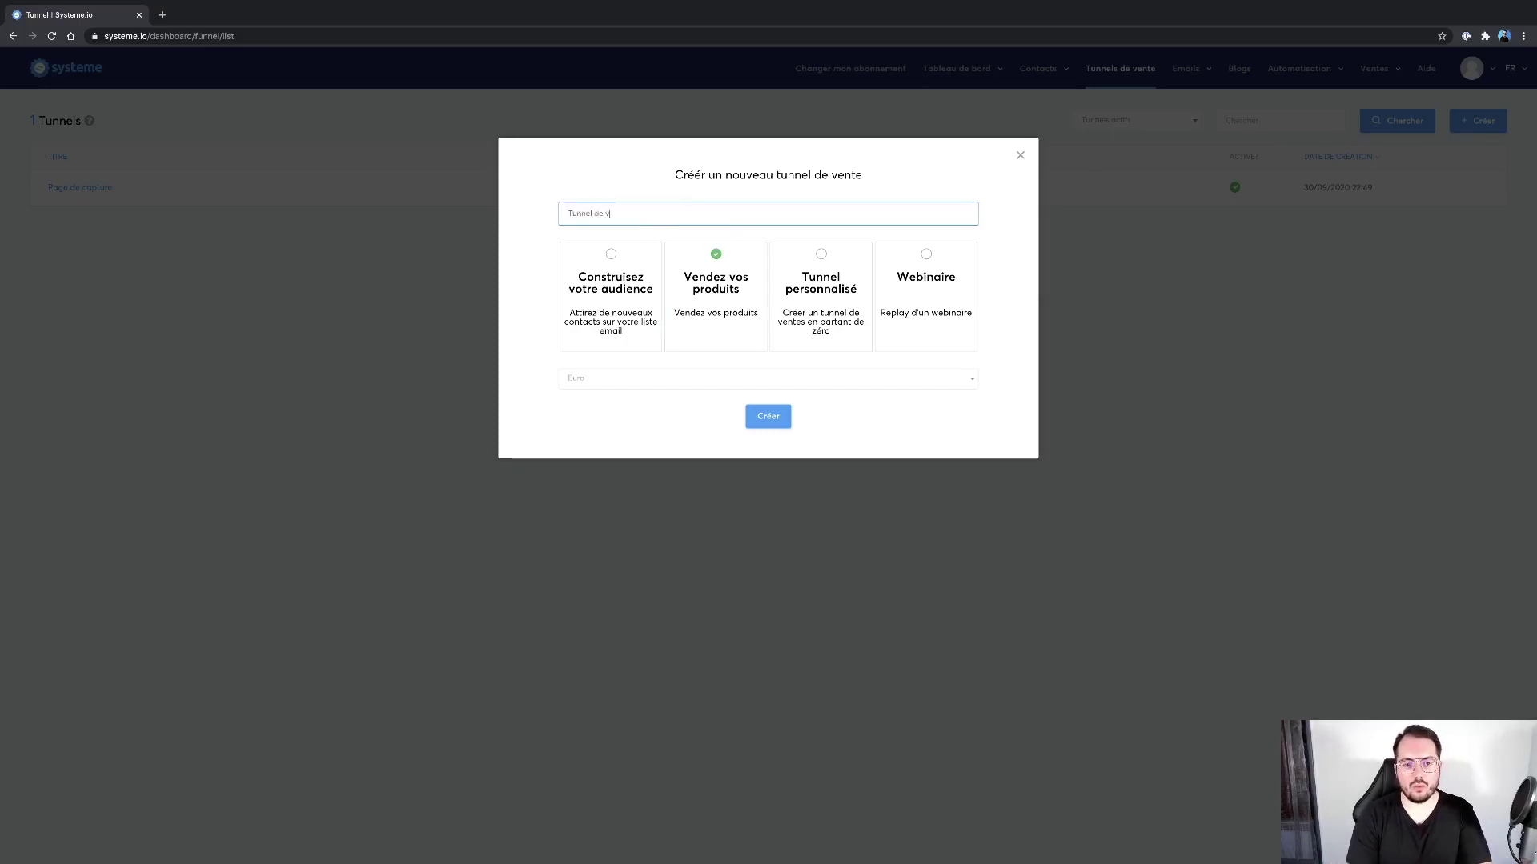
text(ente)
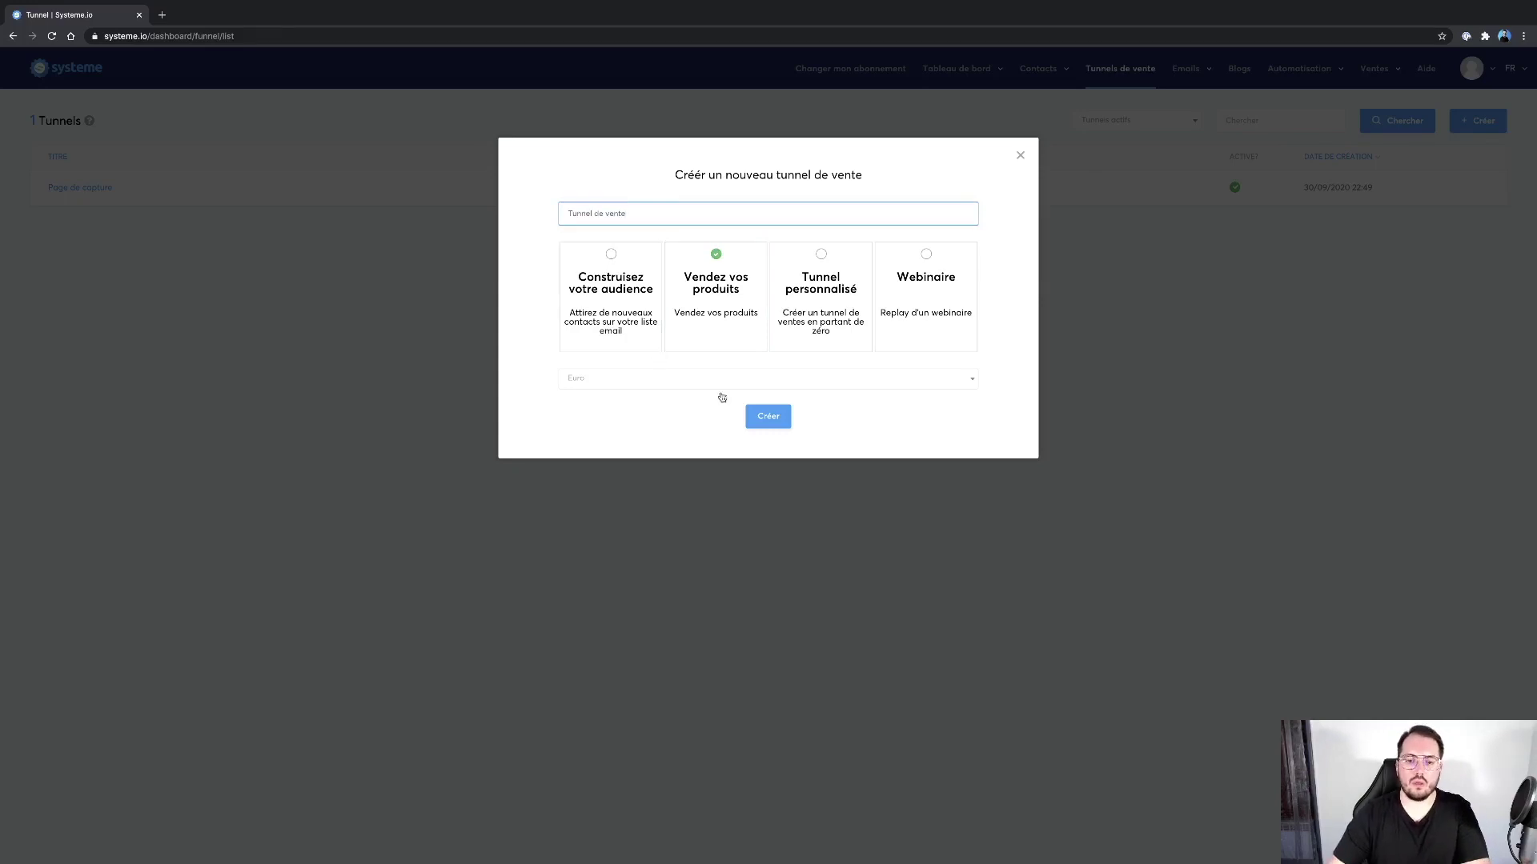
click(775, 416)
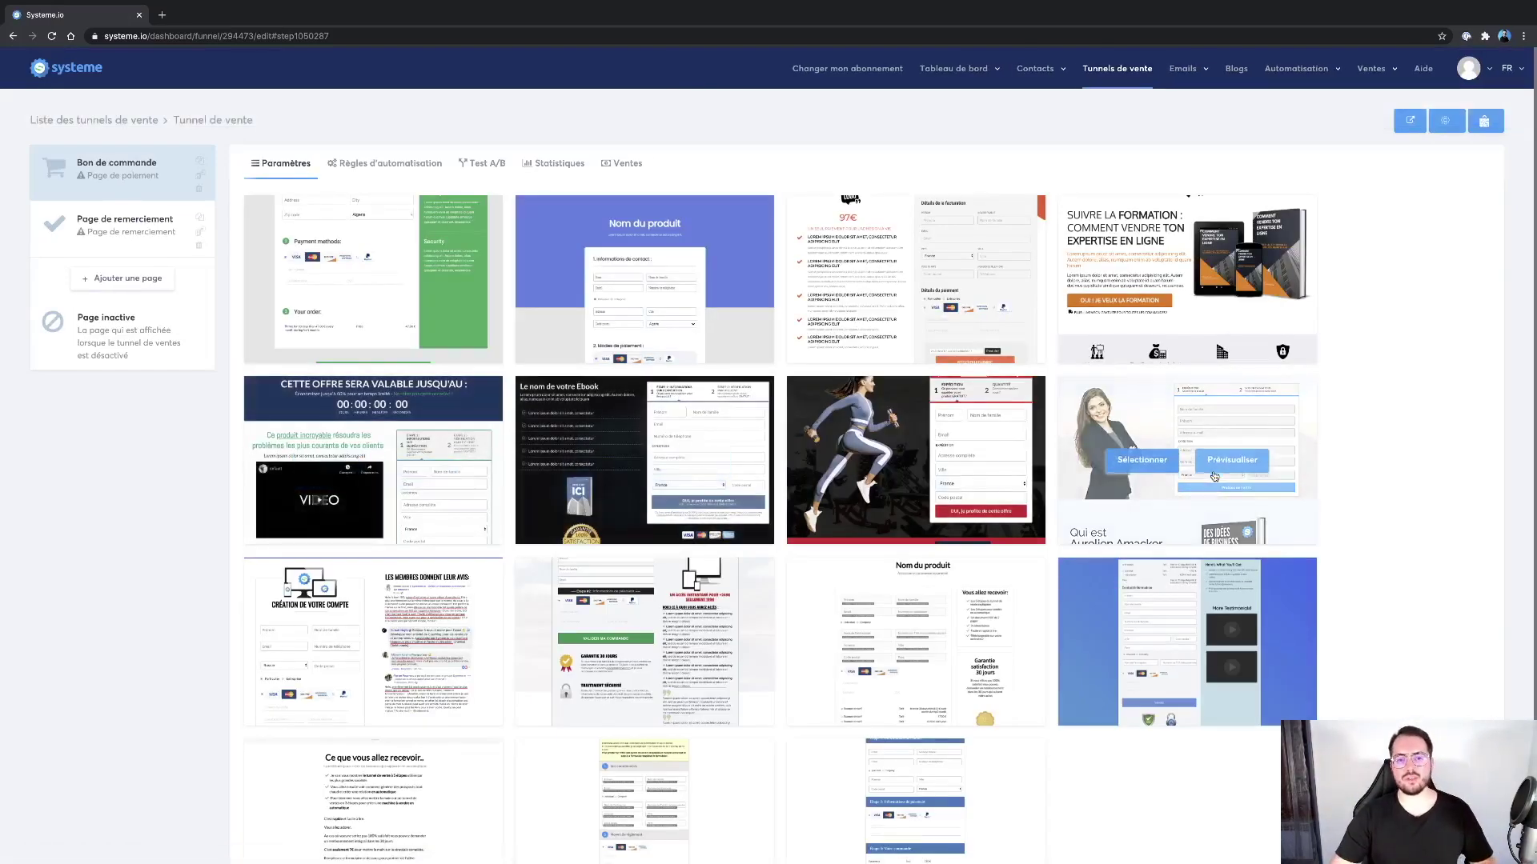
Add a page named "Page de vente" of type Page de vente and move it to the start of the funnel.
mouse_move(1214, 476)
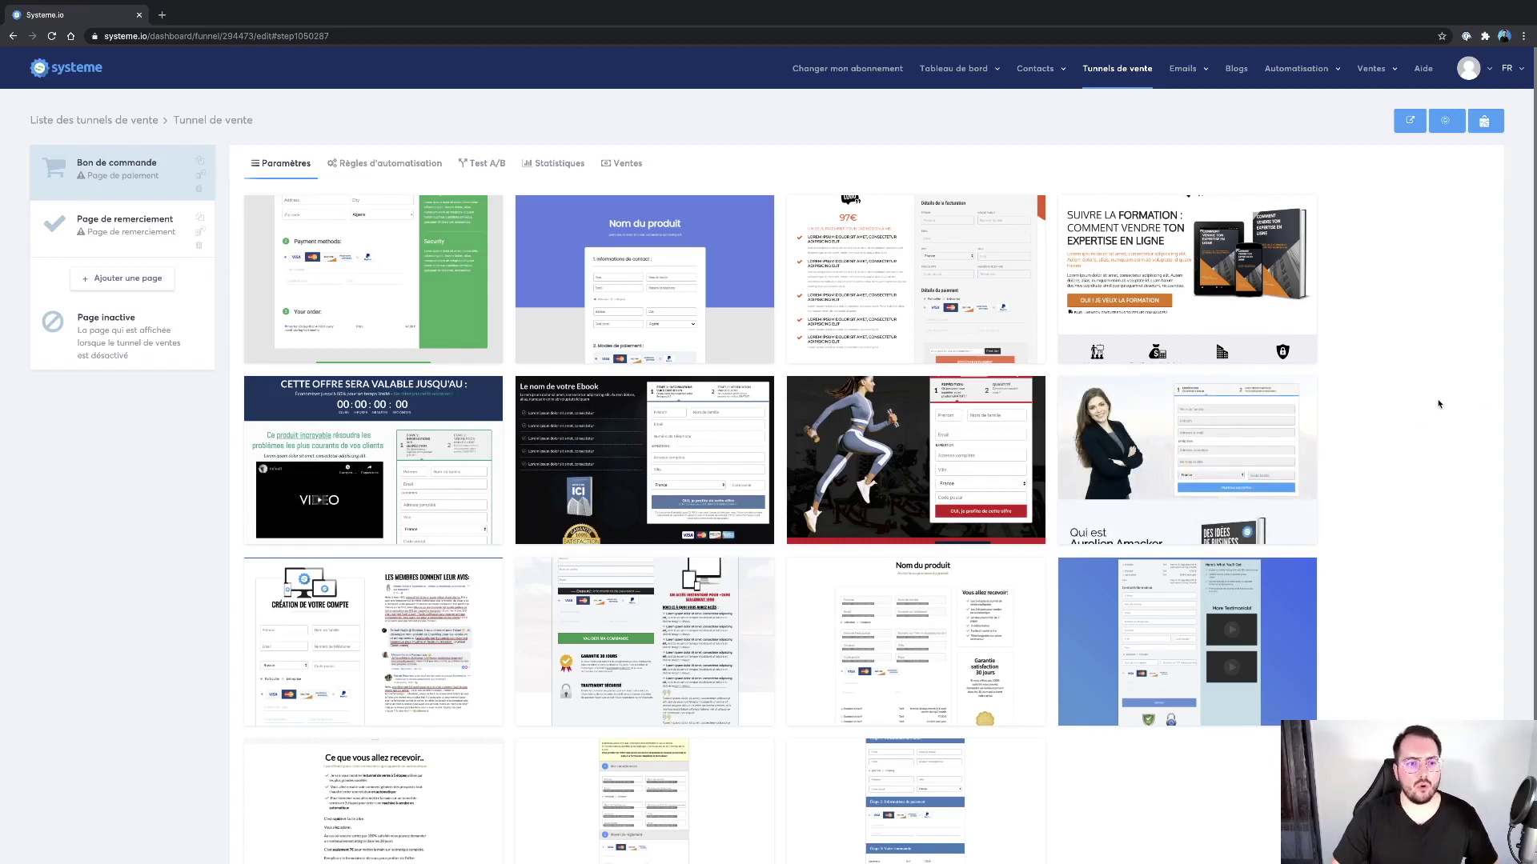
click(157, 286)
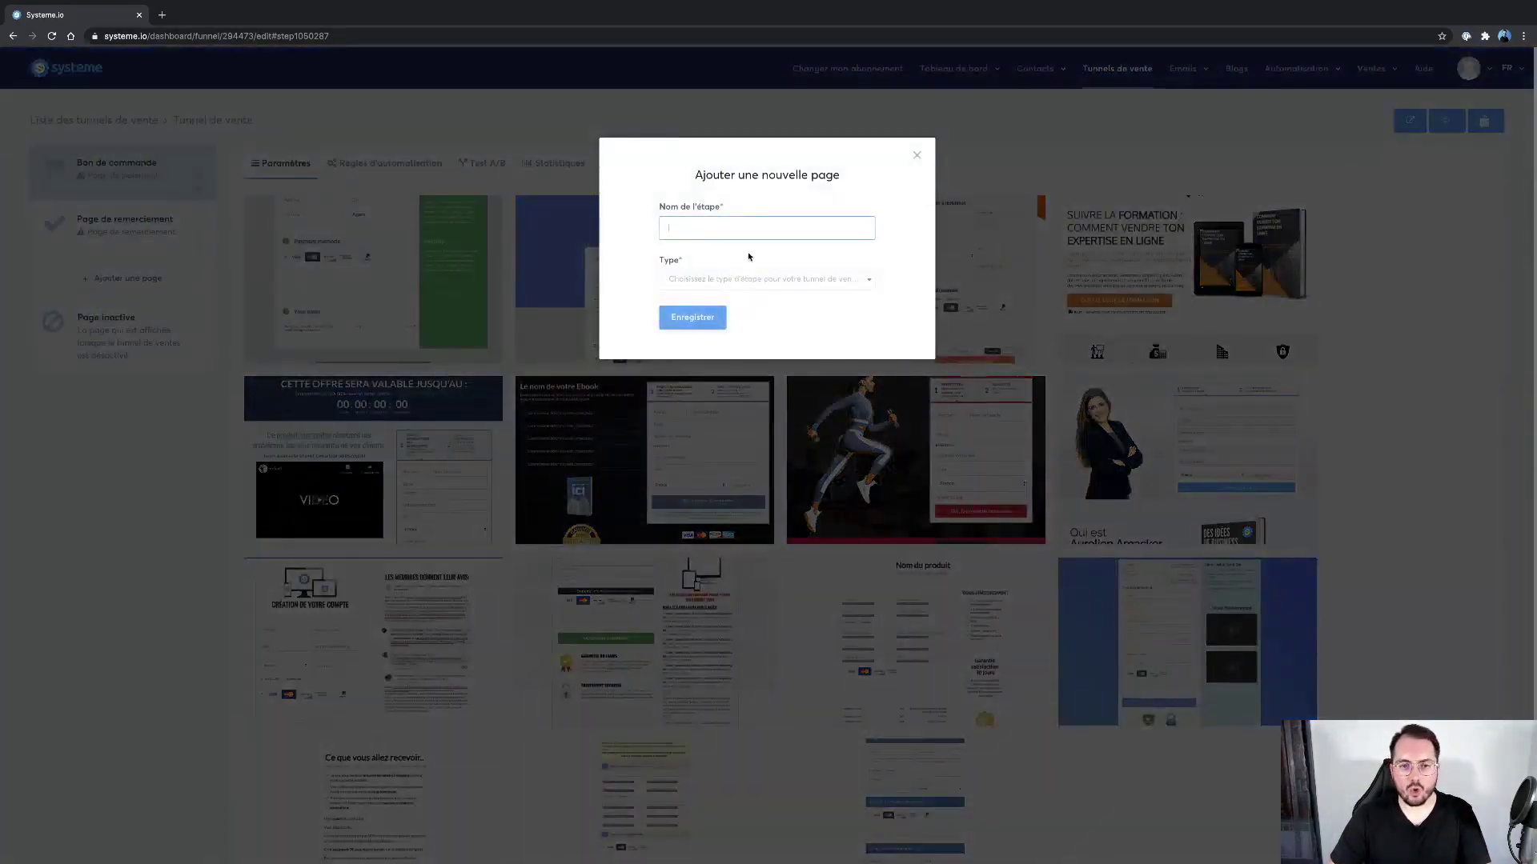
text(Pa)
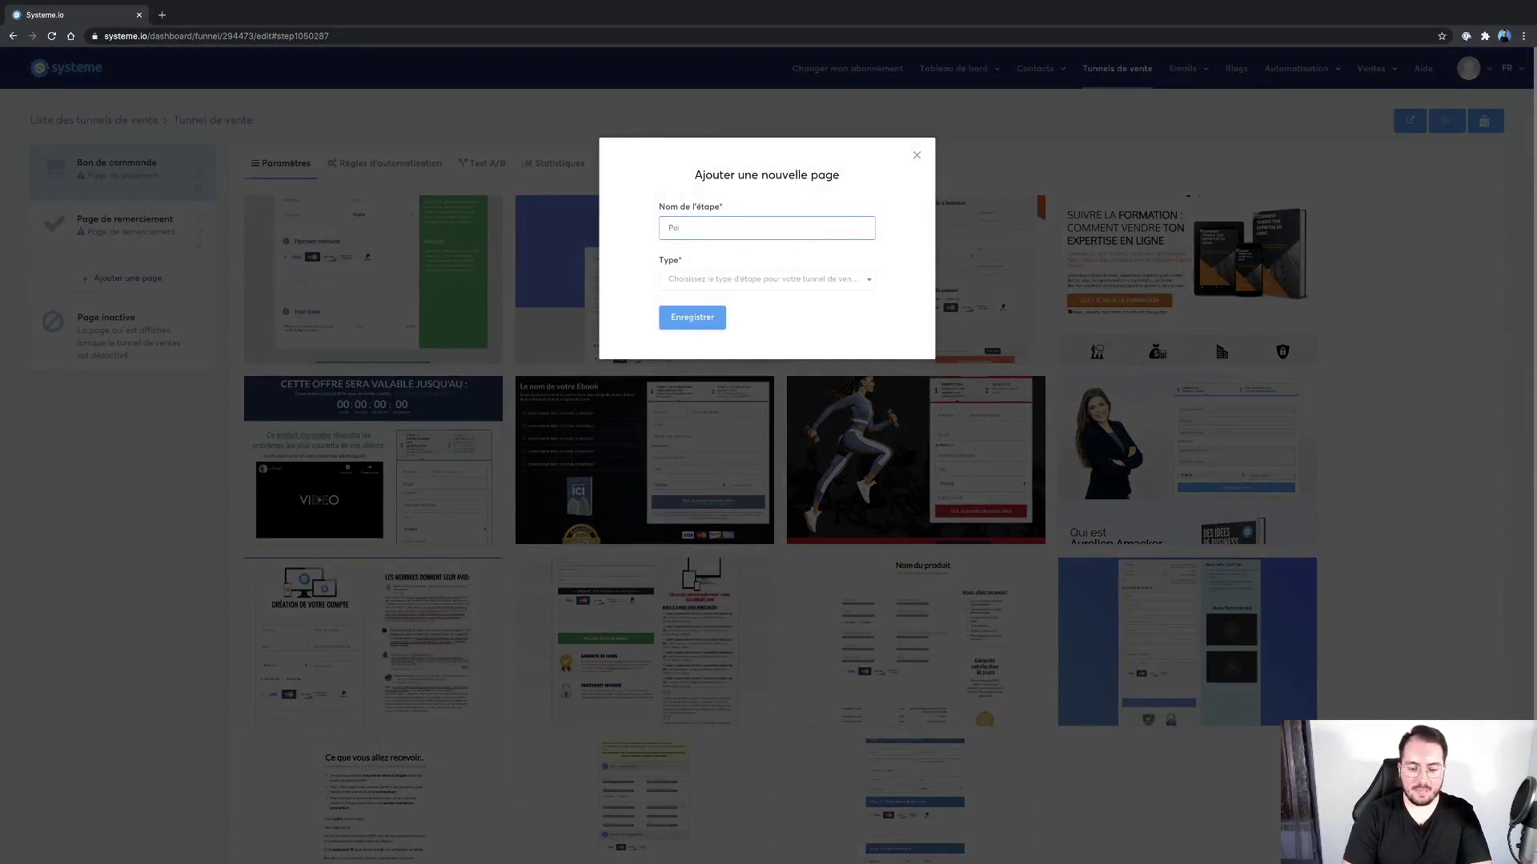
text(ge de vente)
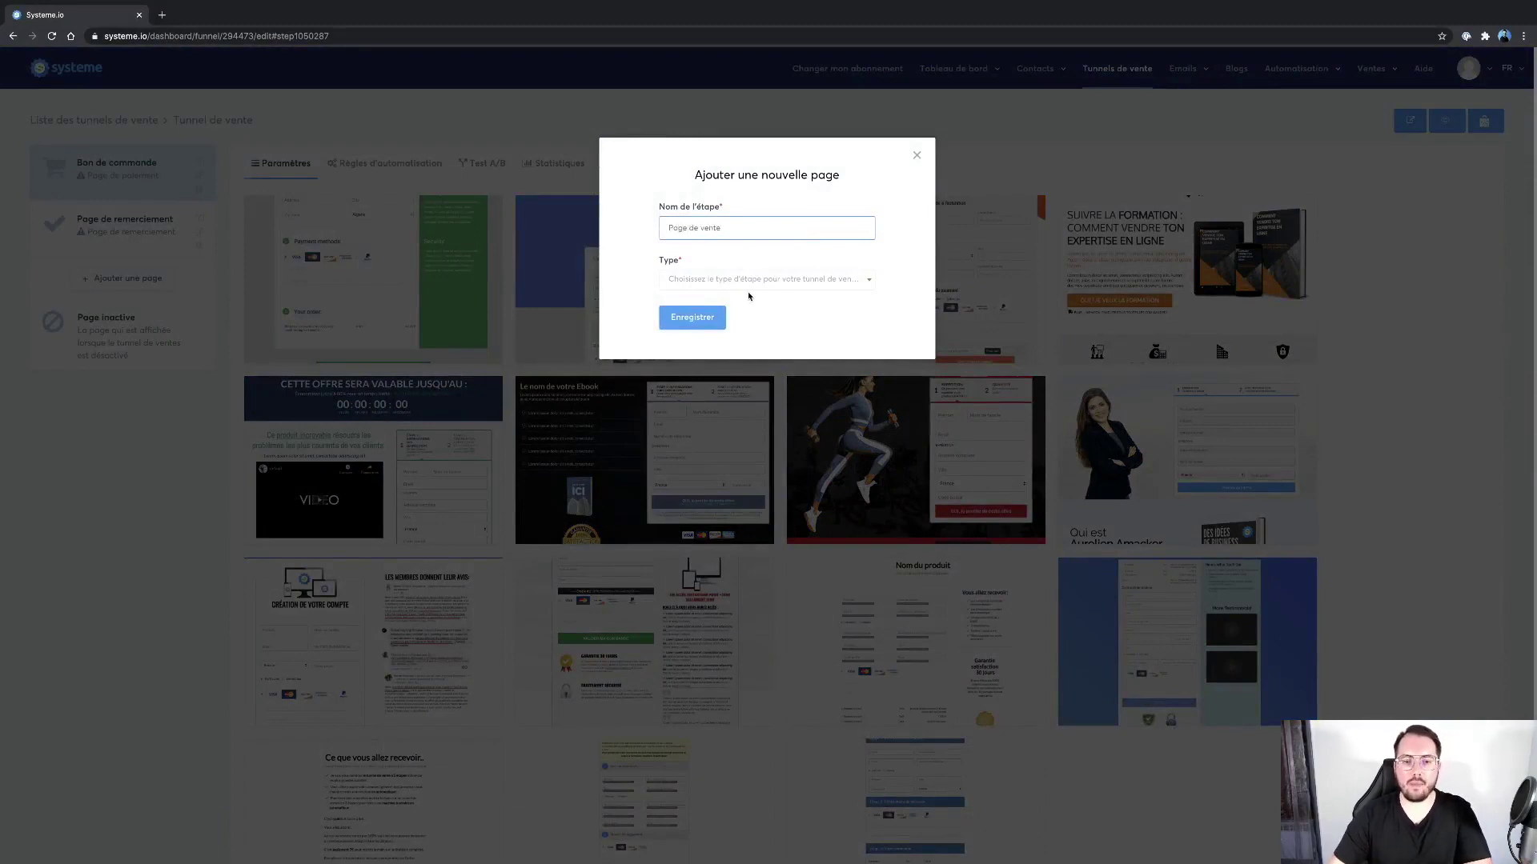
click(750, 282)
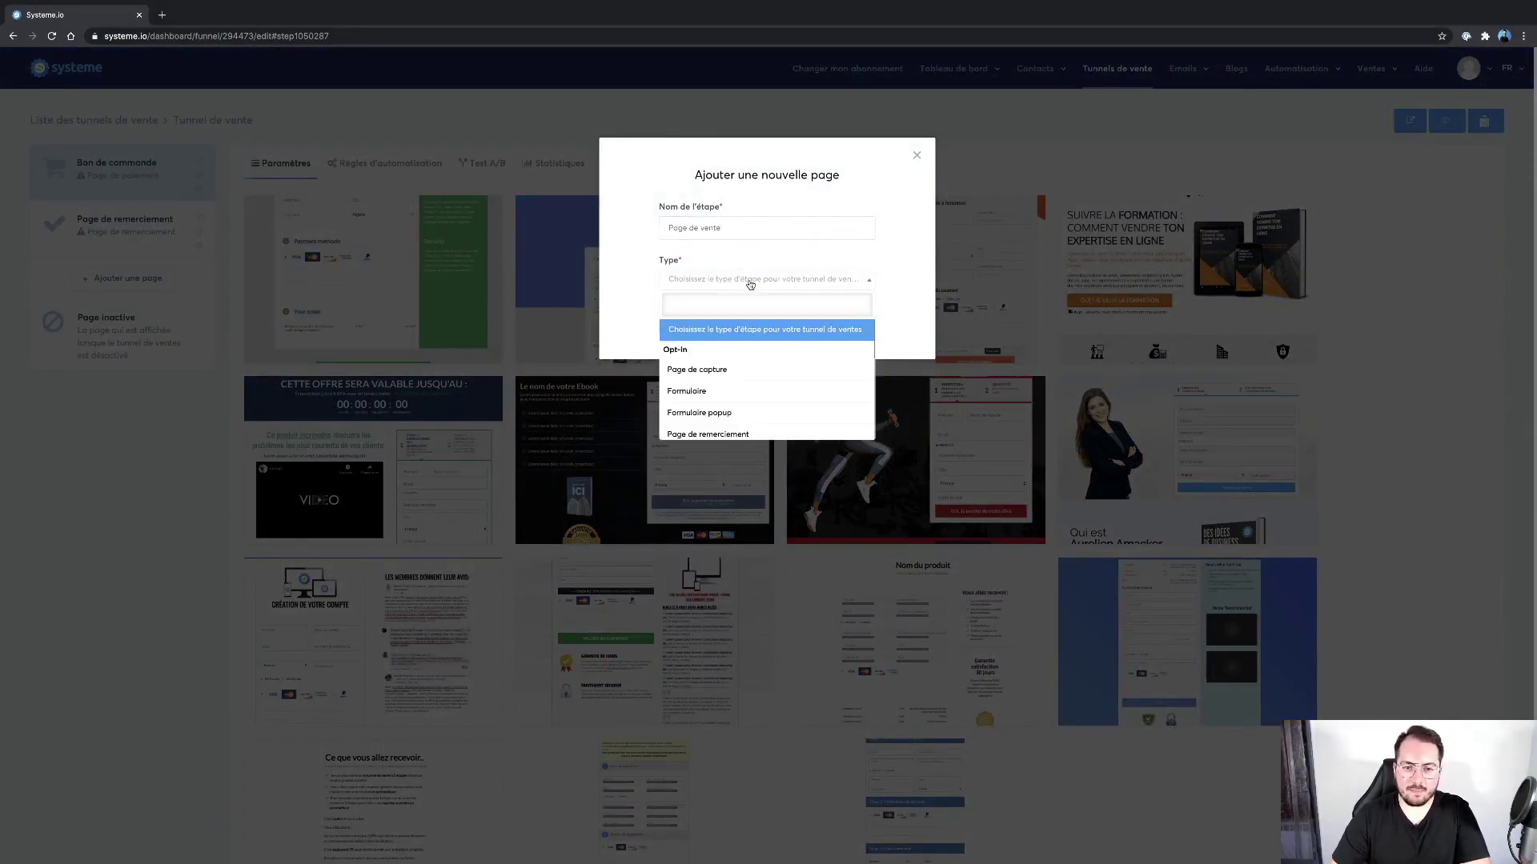
scroll(748, 391, down, 3)
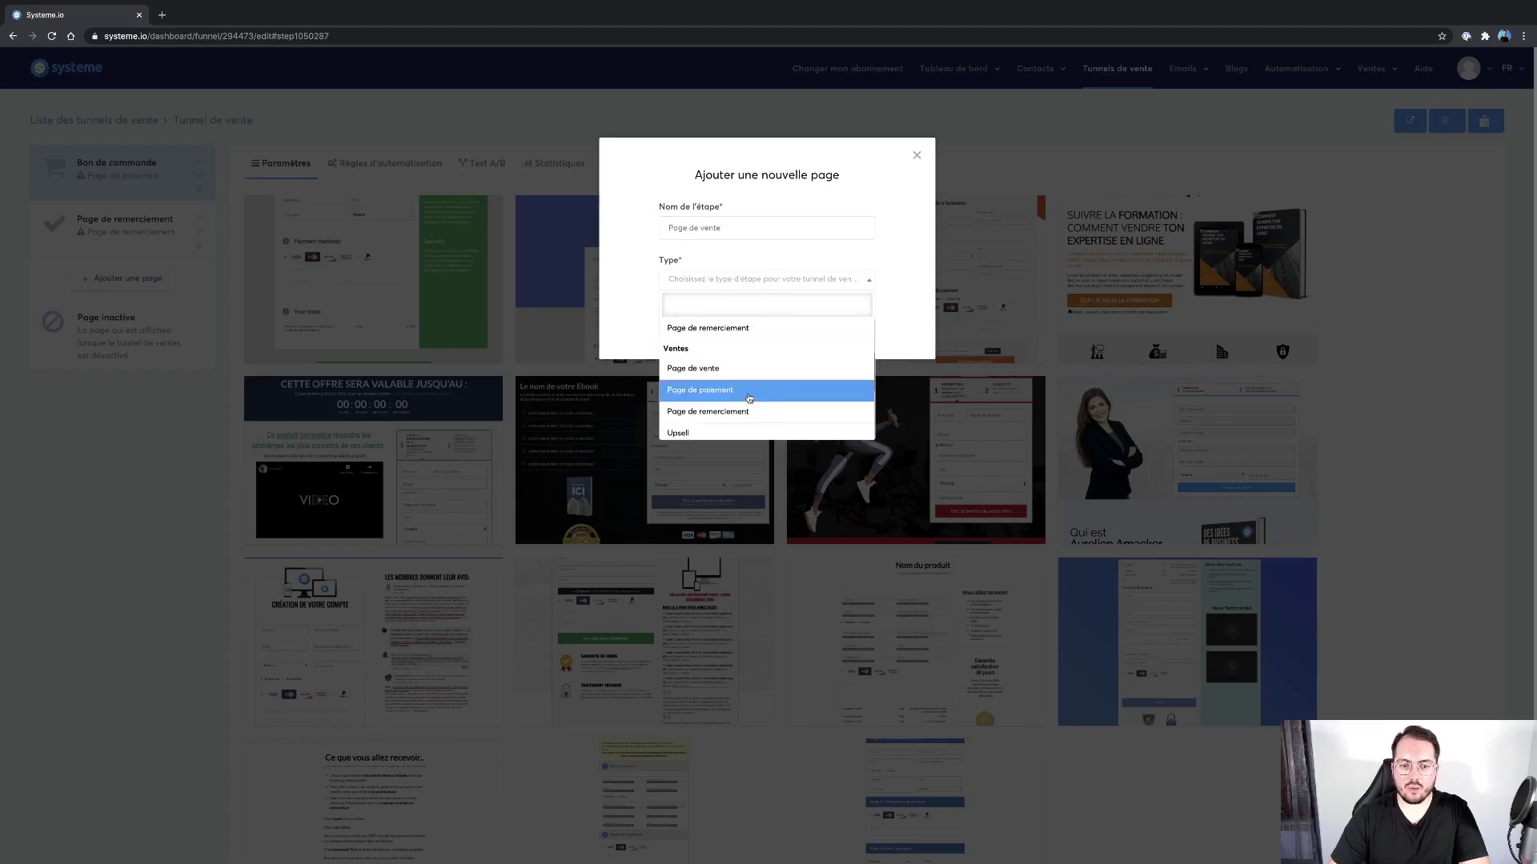
click(748, 391)
click(712, 320)
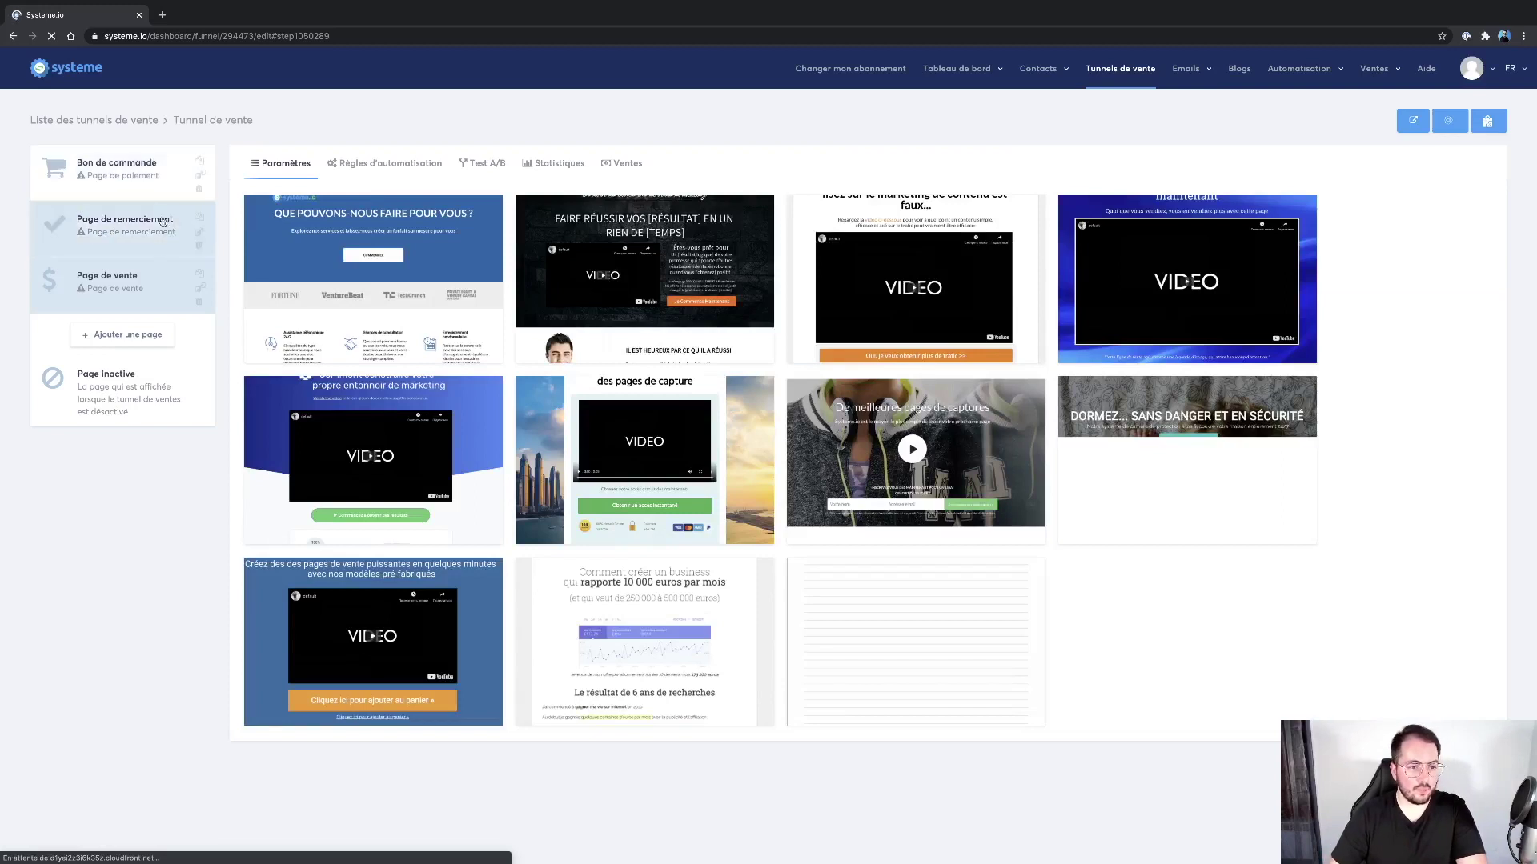
drag(160, 284, 112, 166)
mouse_move(245, 362)
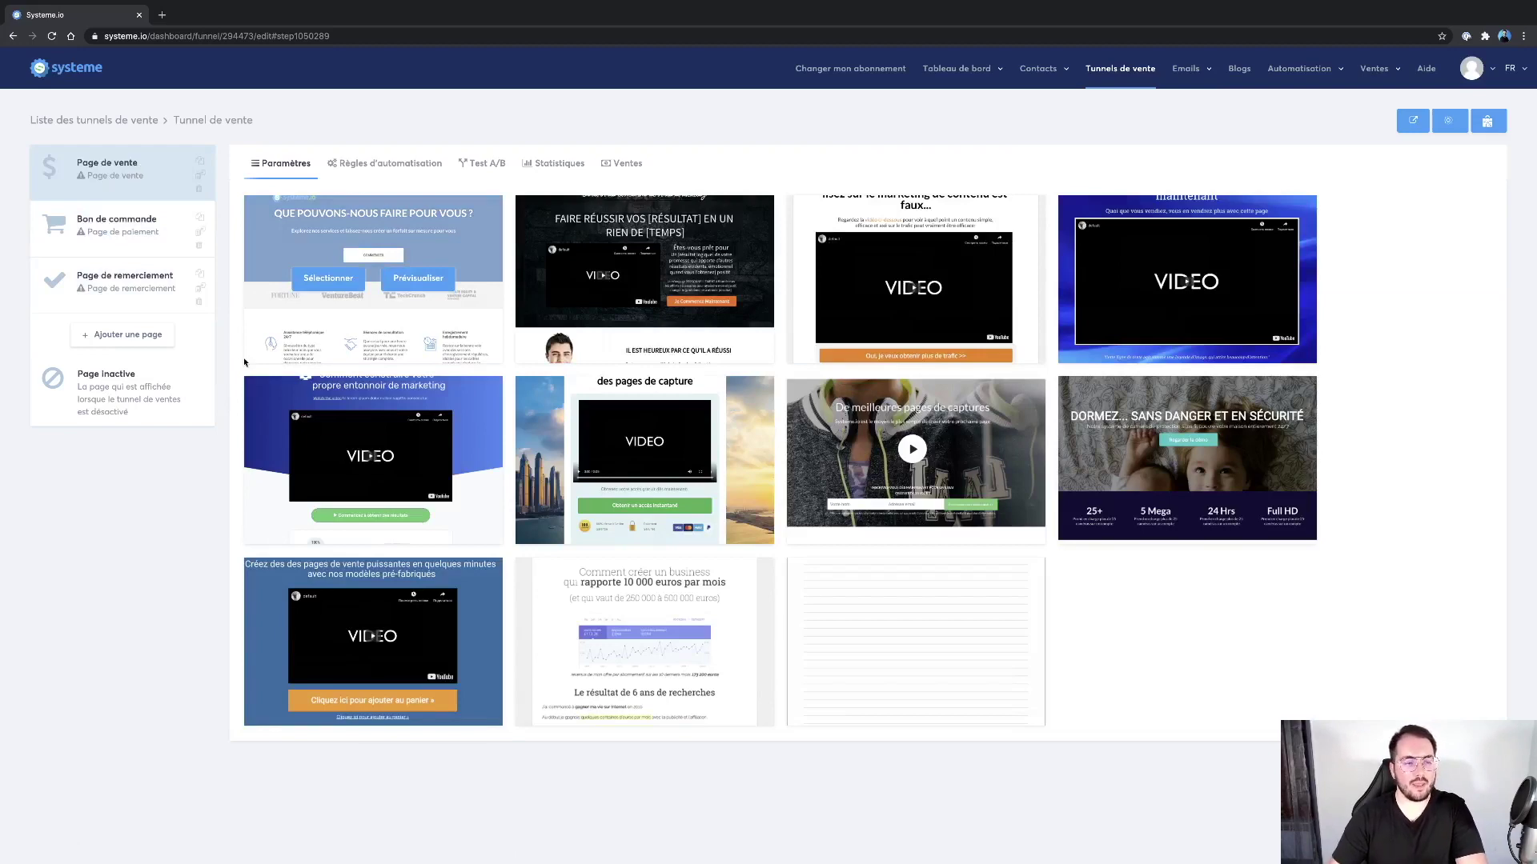
Add a page named "Upsell 1" of type Upsell and place it just before the Page de remerciement.
click(155, 340)
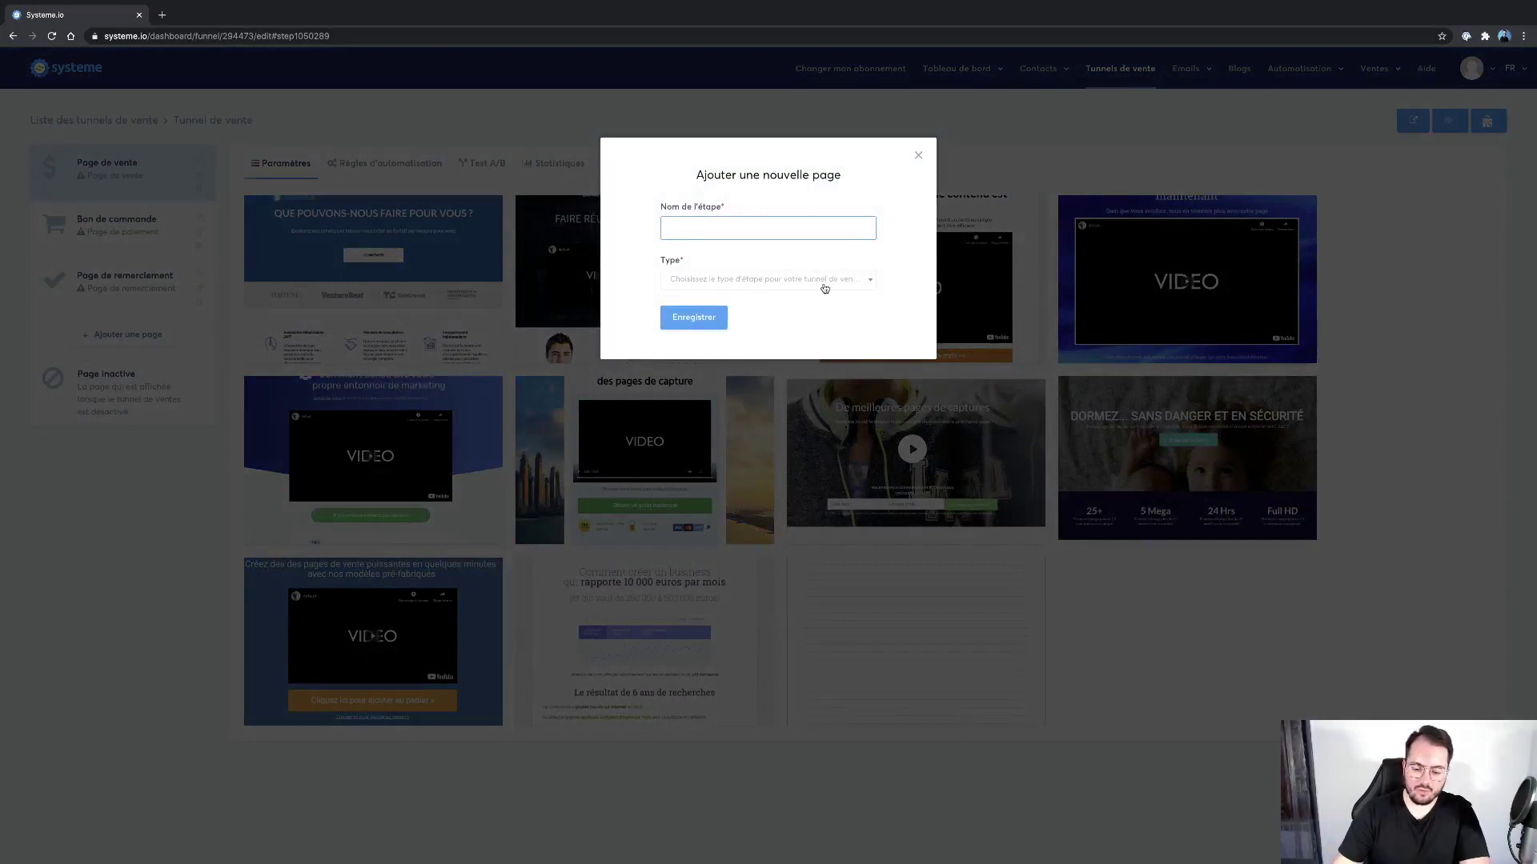
text(Upsell)
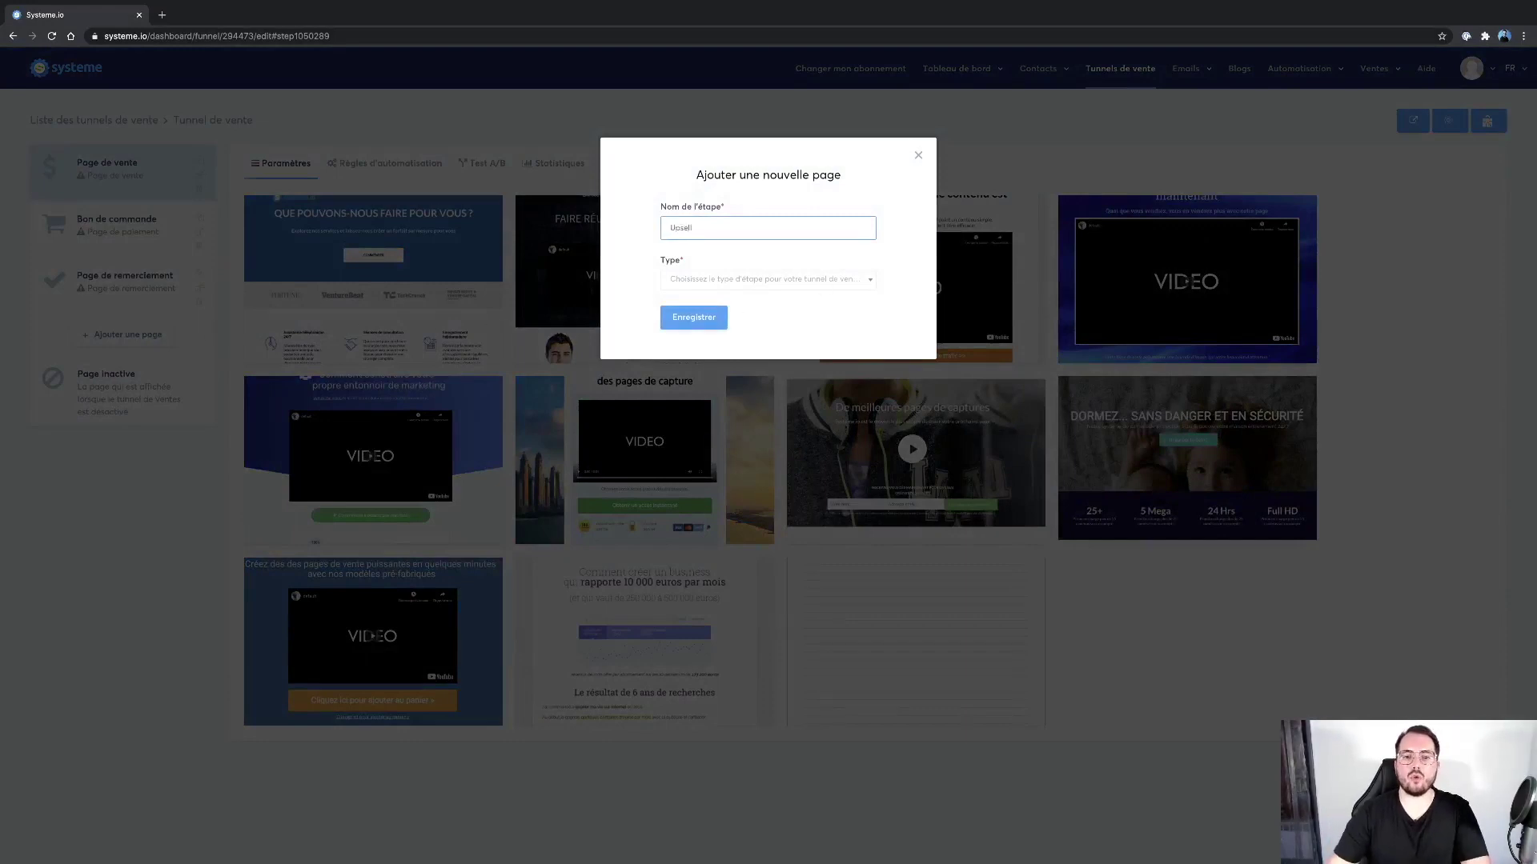
text( 1)
click(804, 280)
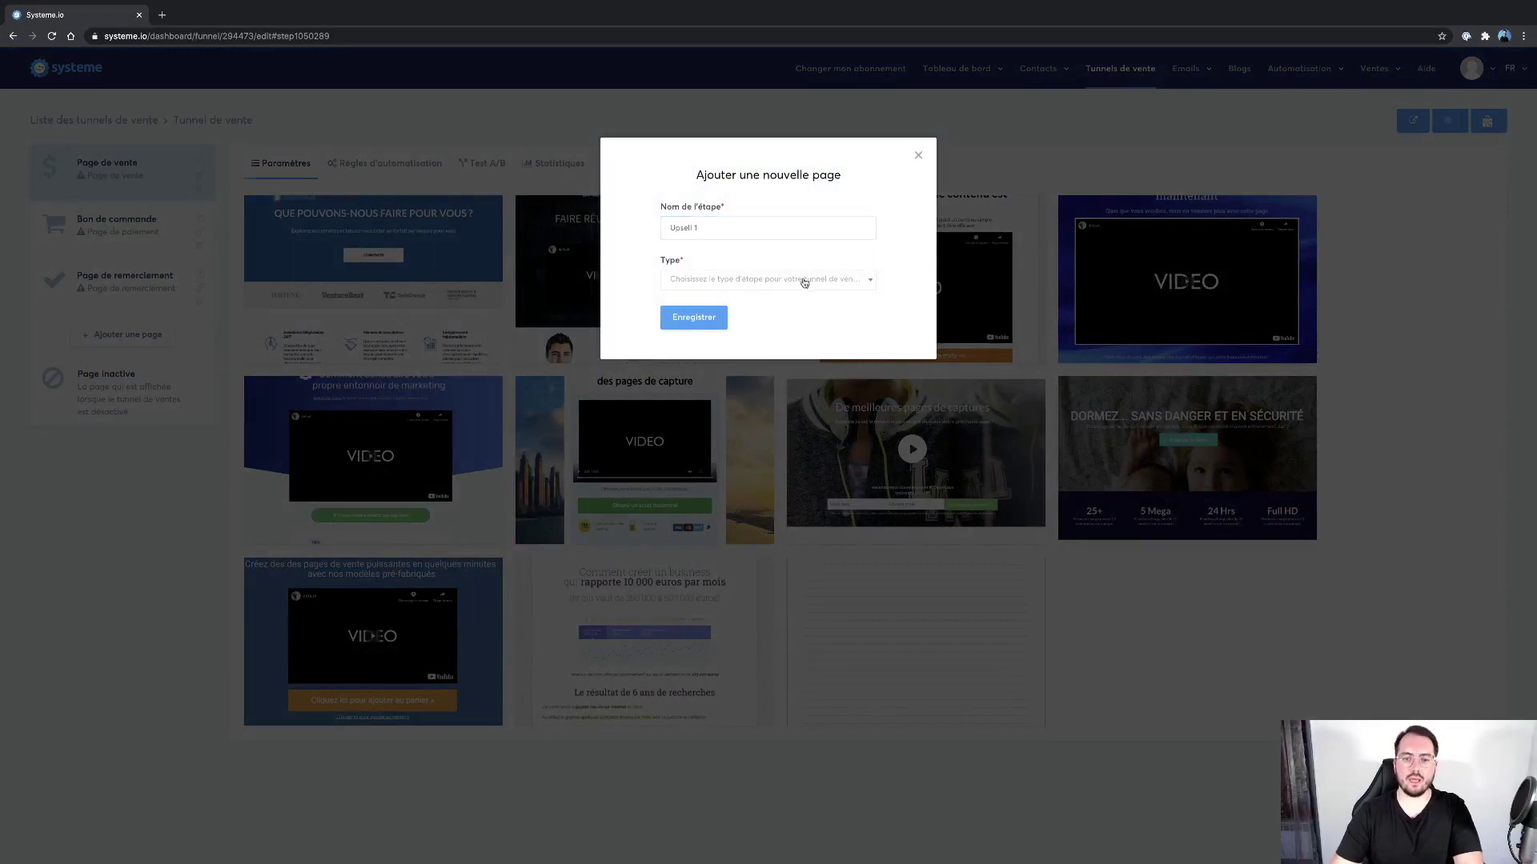
scroll(790, 410, down, 3)
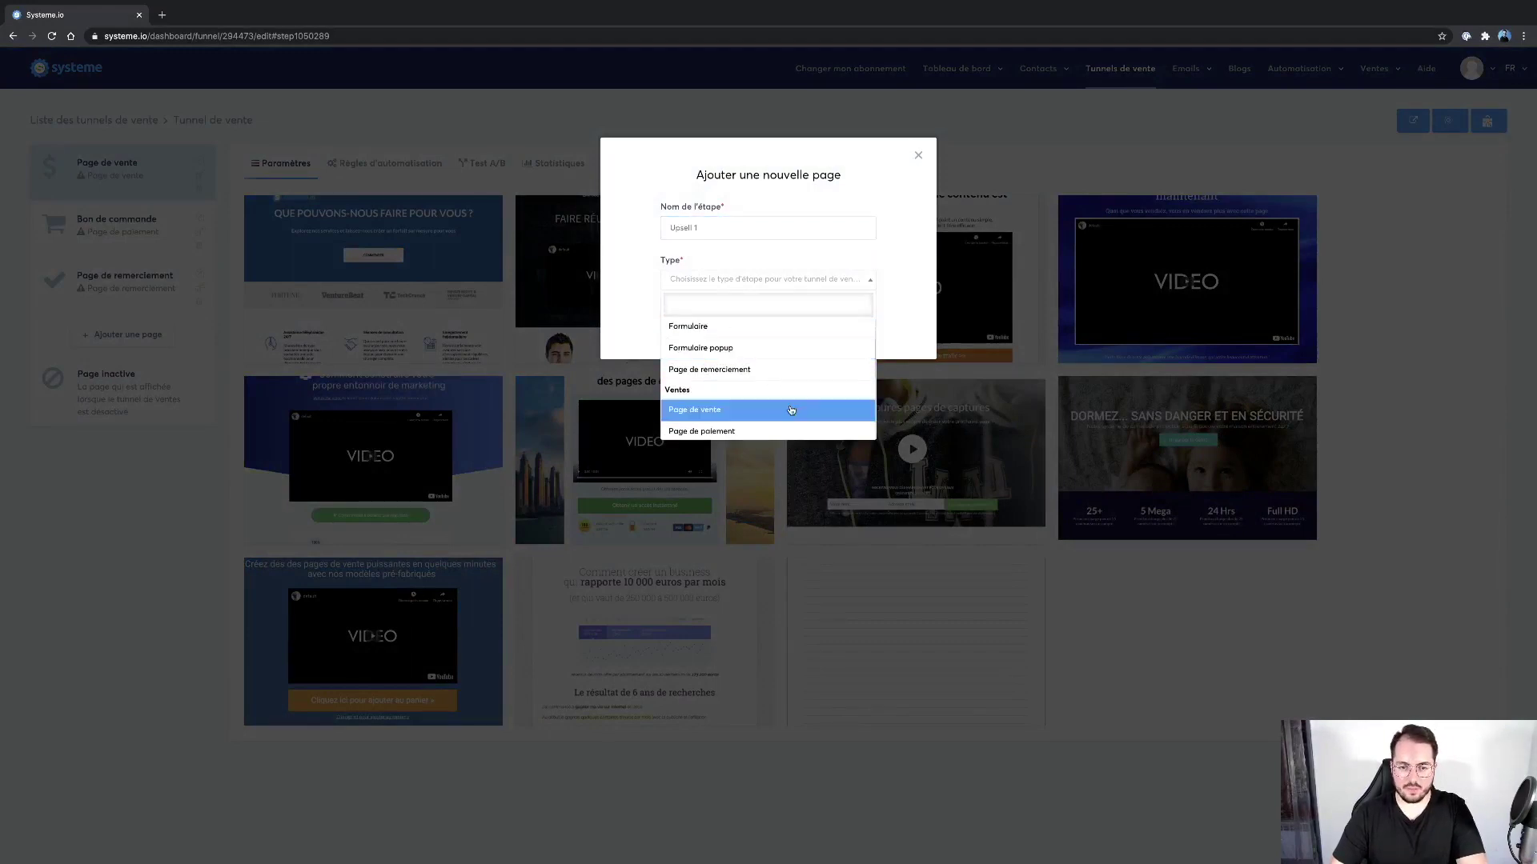
scroll(791, 409, down, 4)
click(791, 390)
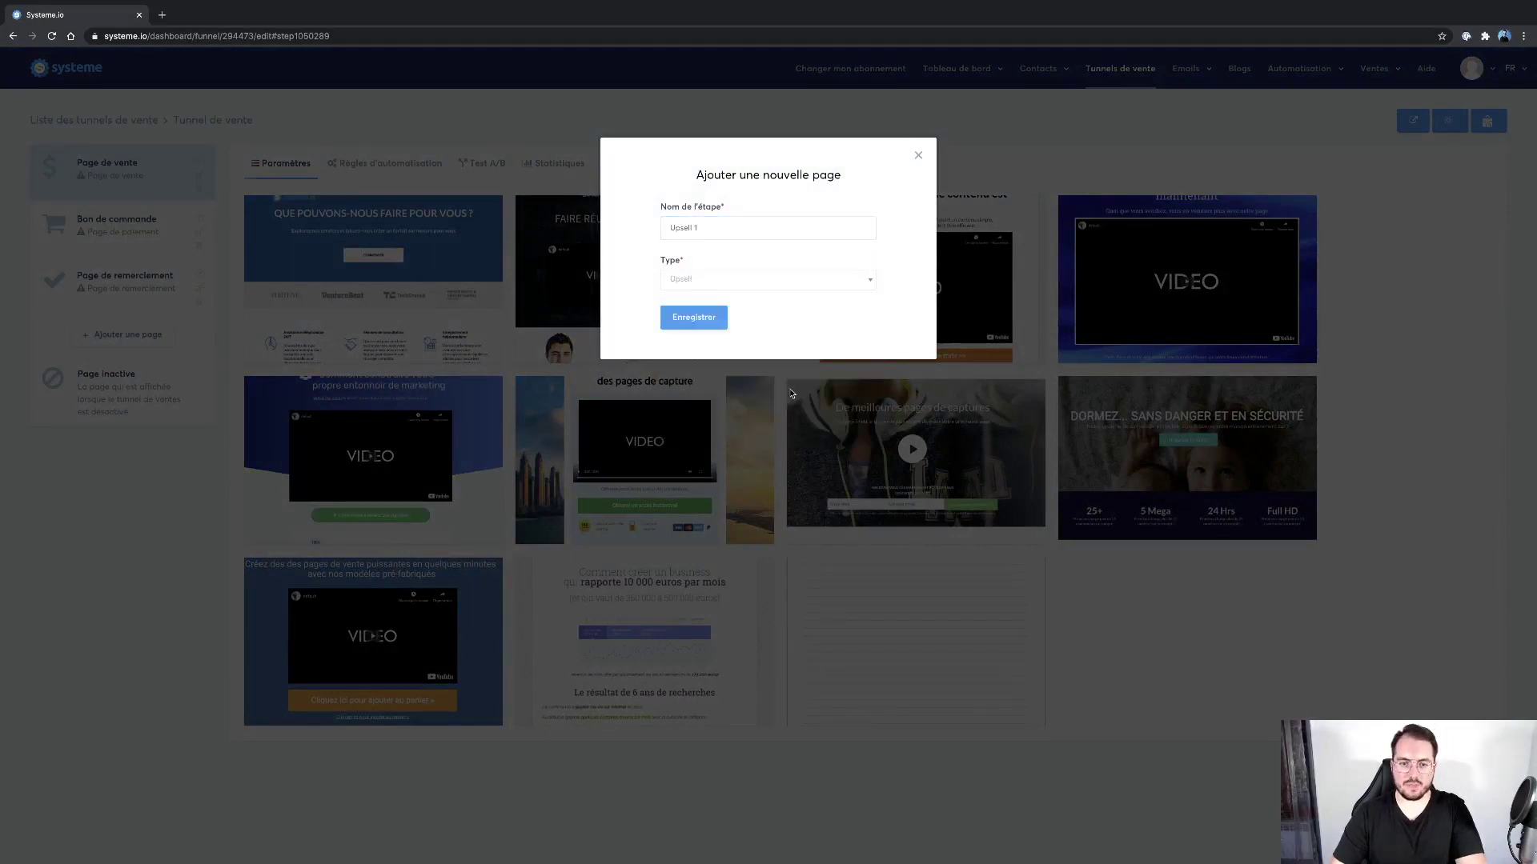
click(704, 318)
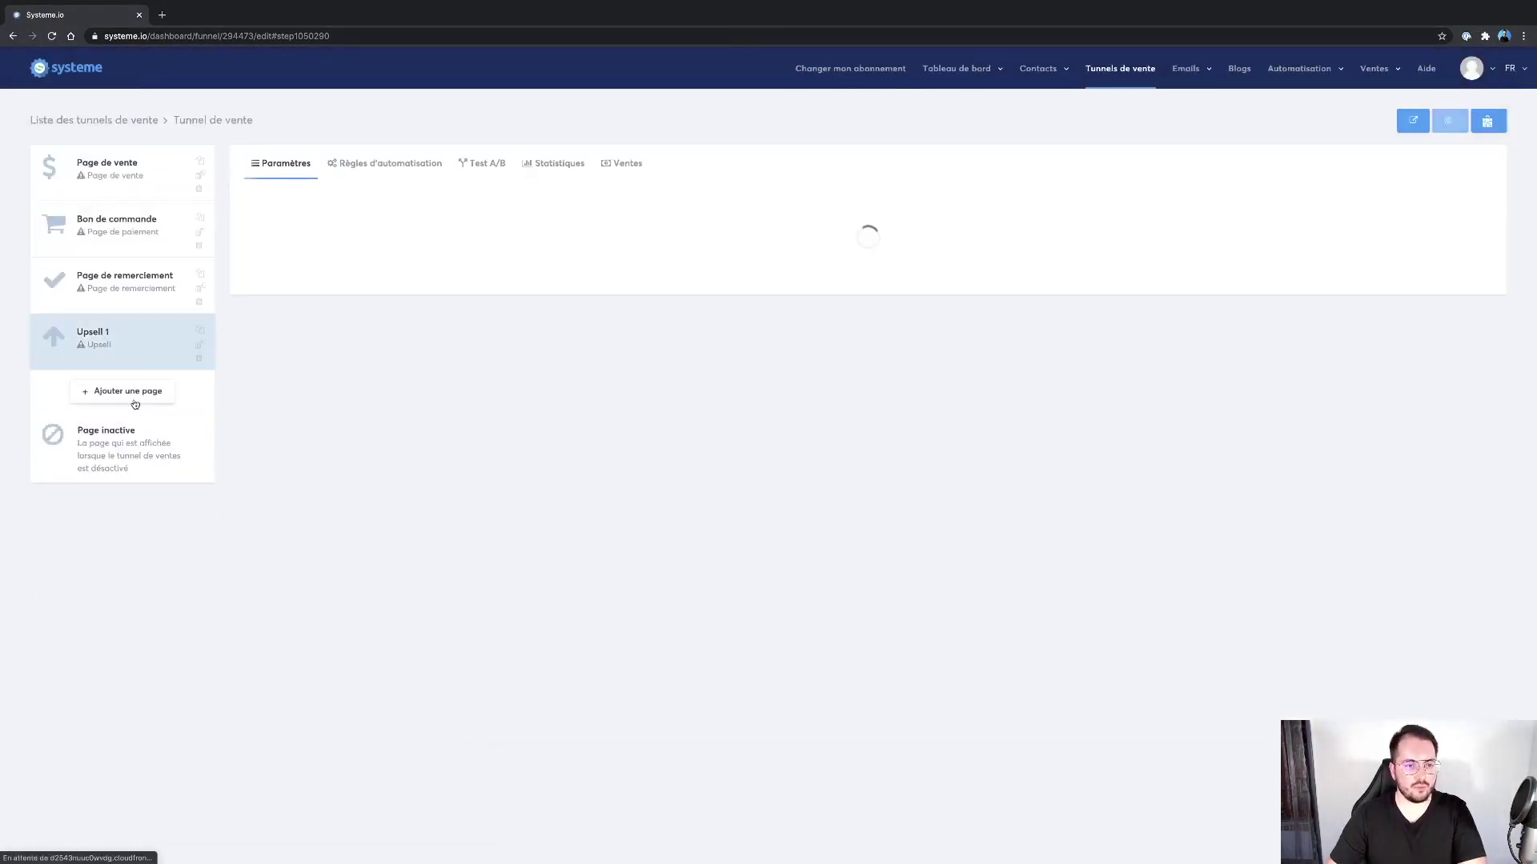
drag(134, 342, 133, 283)
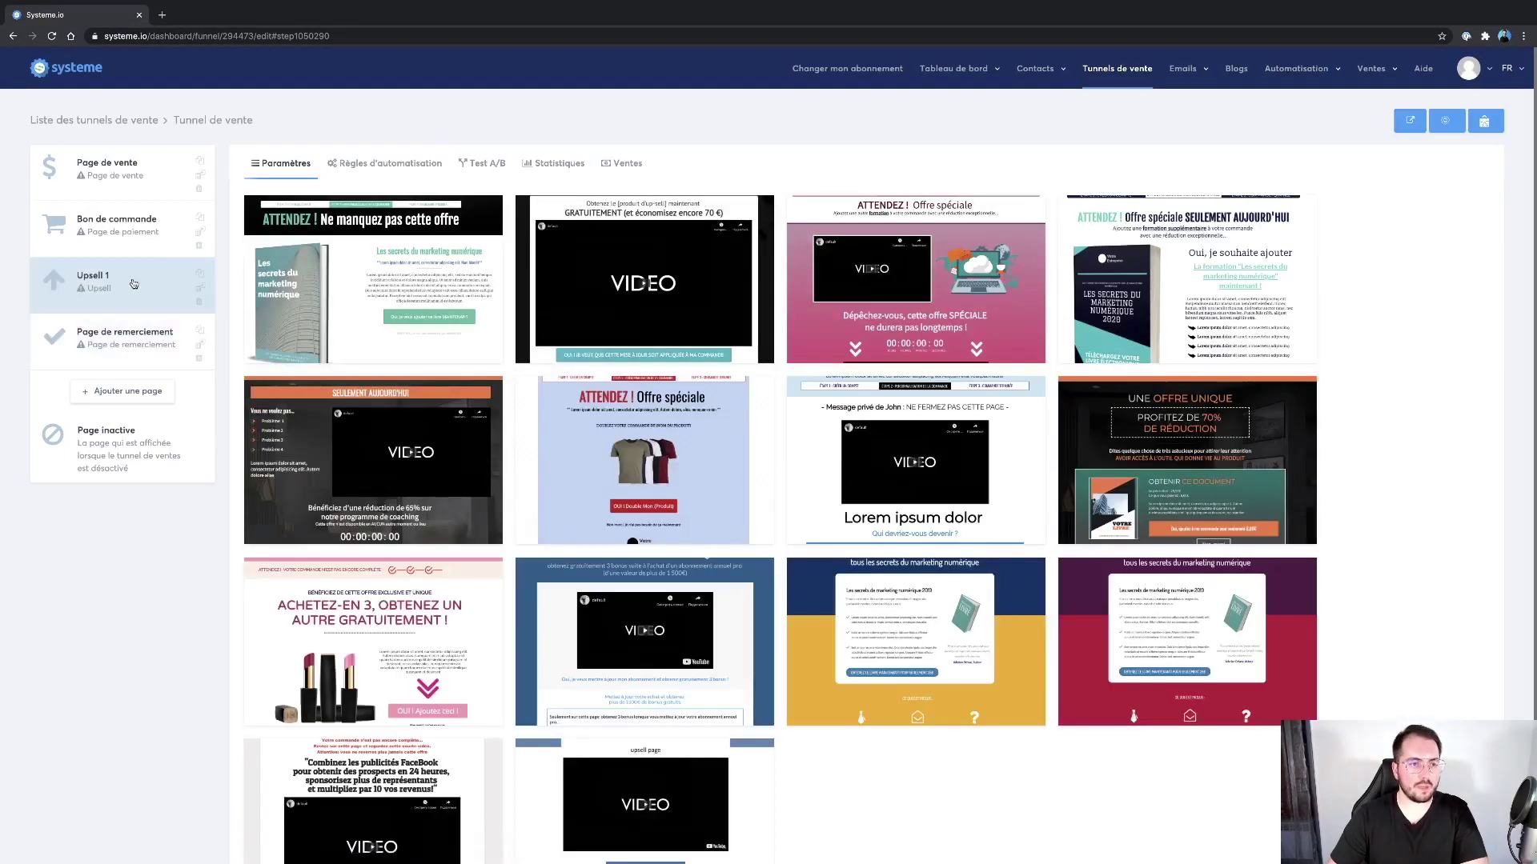
Add a page named "Upsell 2" of type Upsell and place it between Upsell 1 and the Page de remerciement.
click(132, 397)
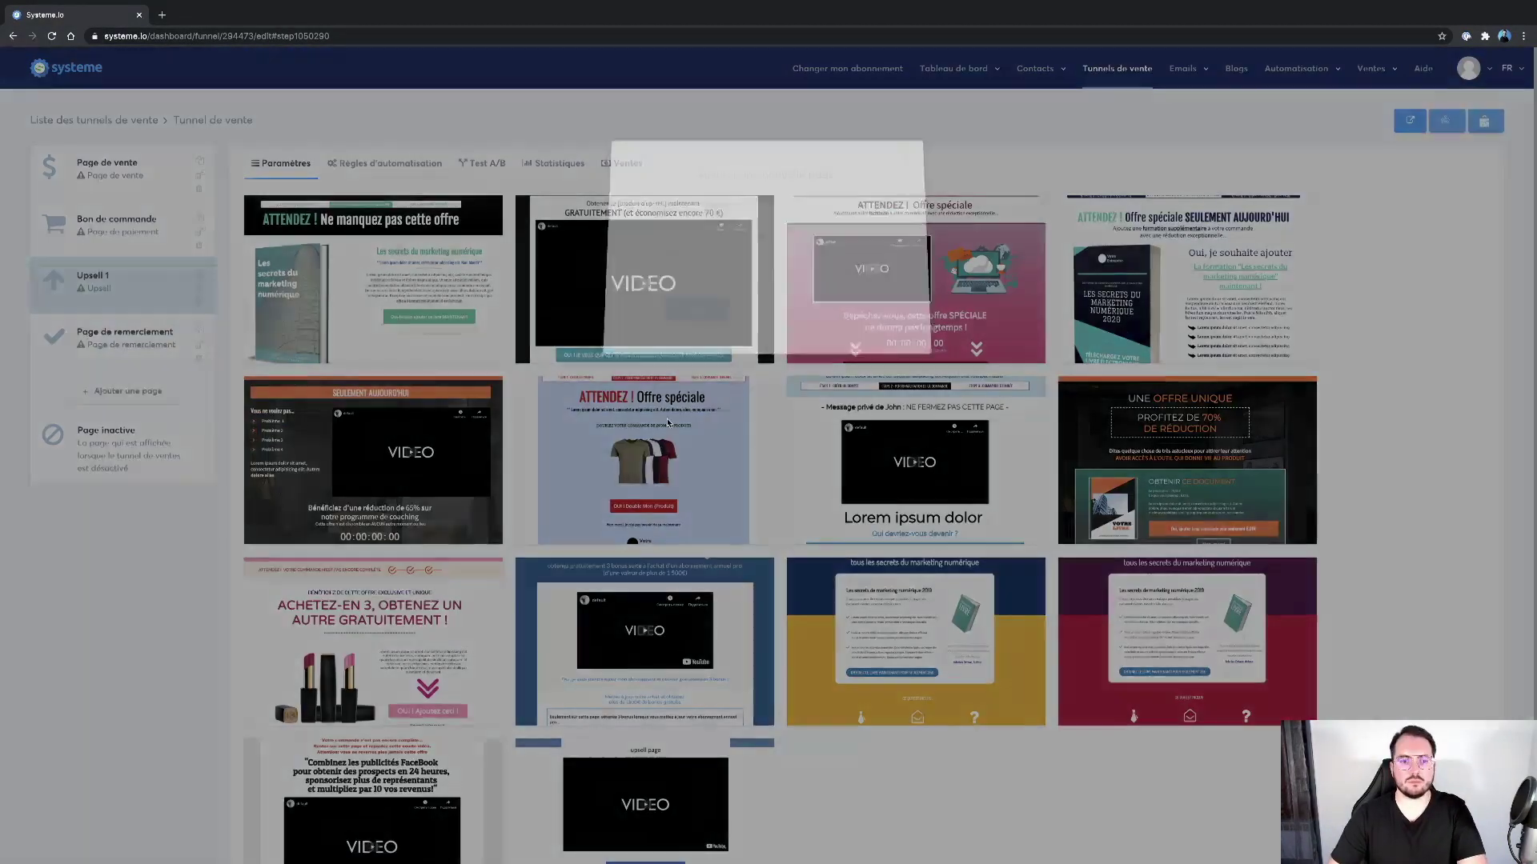
text(Upsell 2)
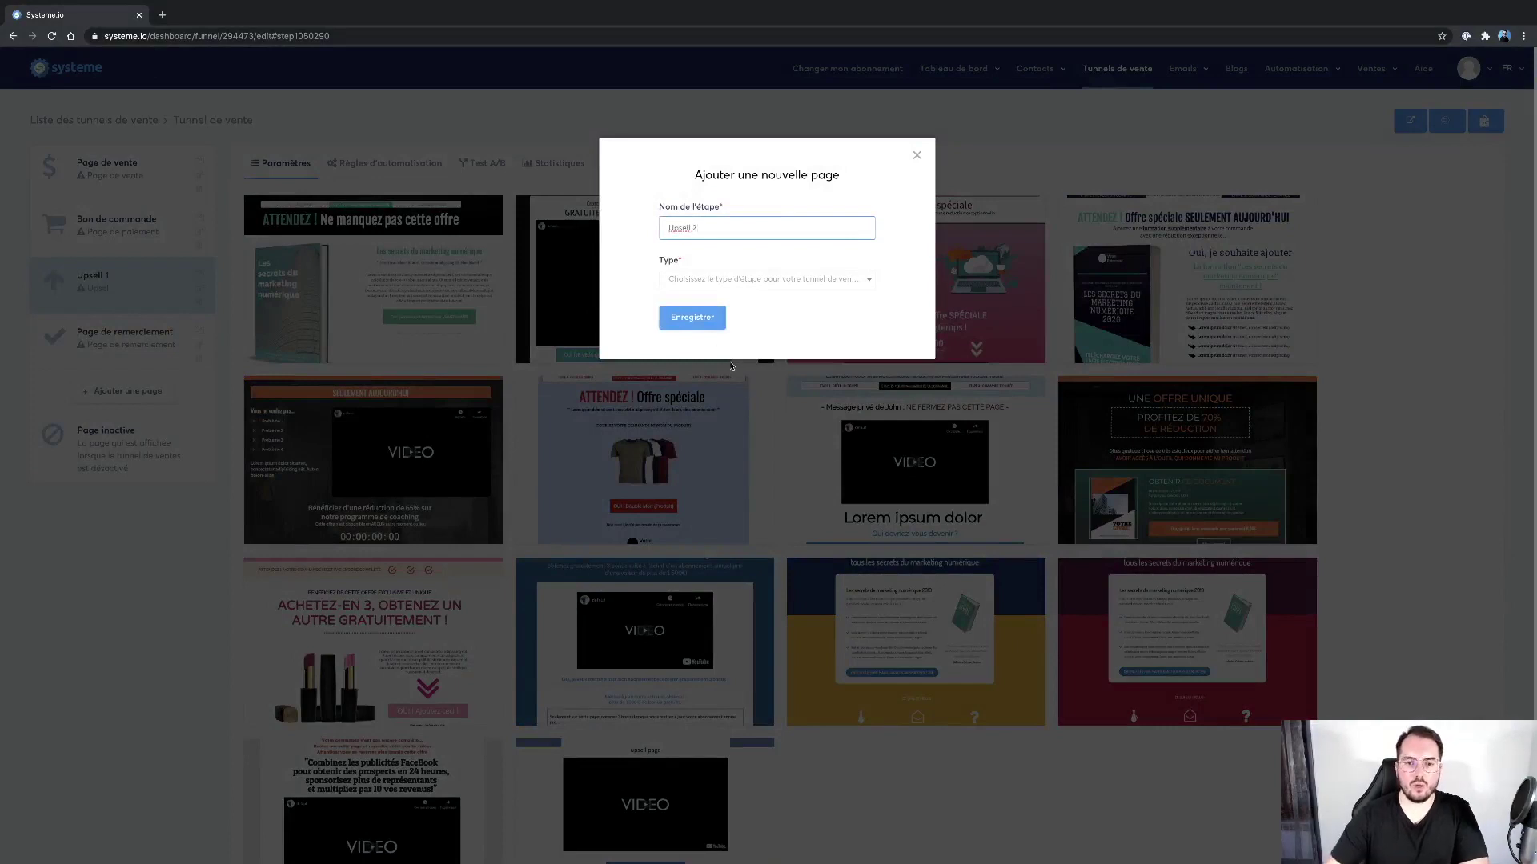
click(737, 281)
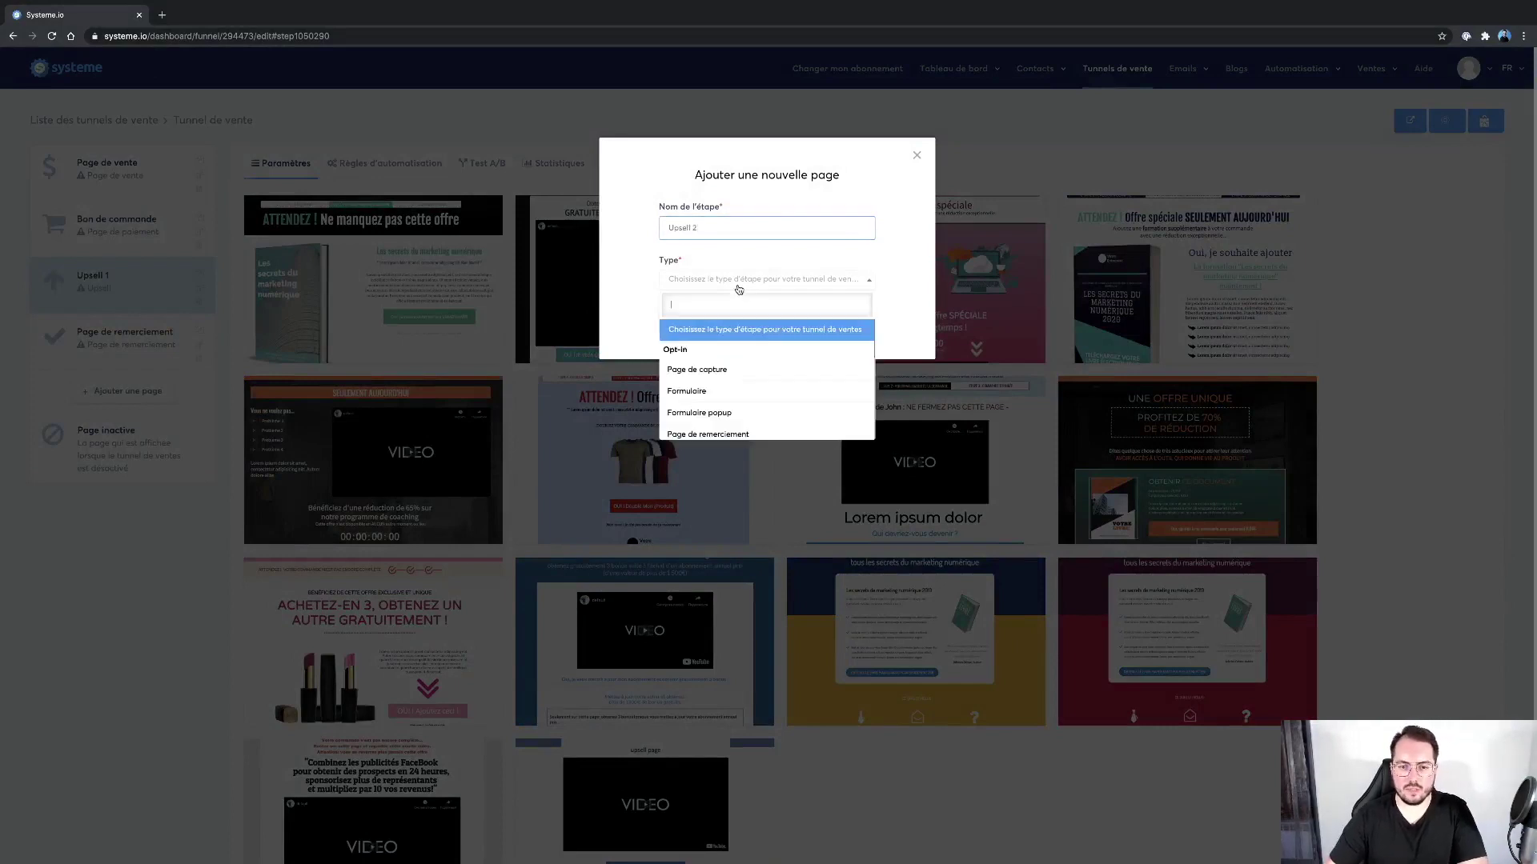
scroll(736, 405, down, 1)
click(735, 400)
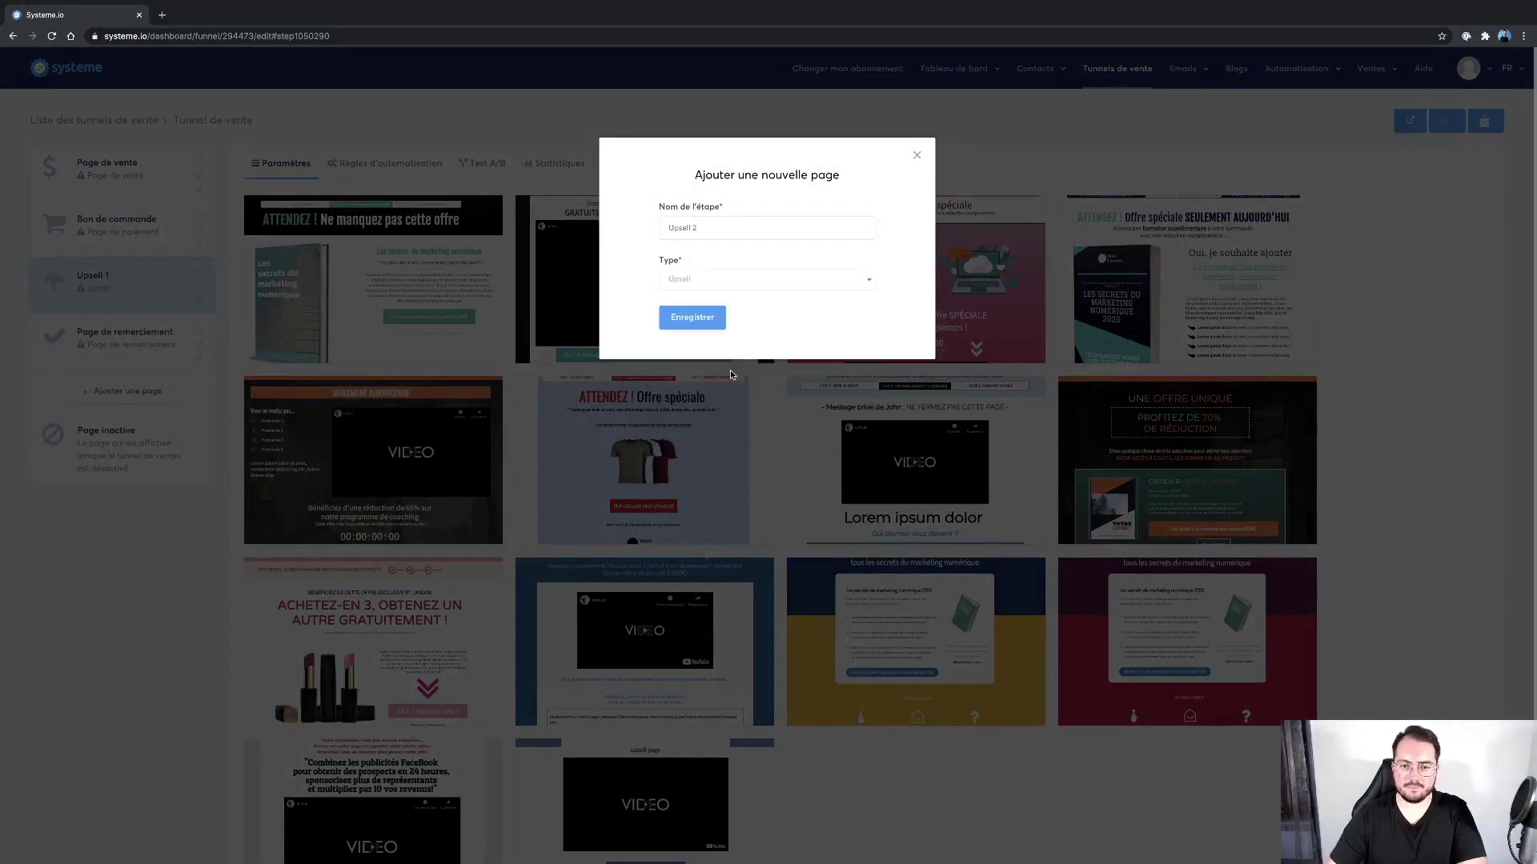
click(715, 322)
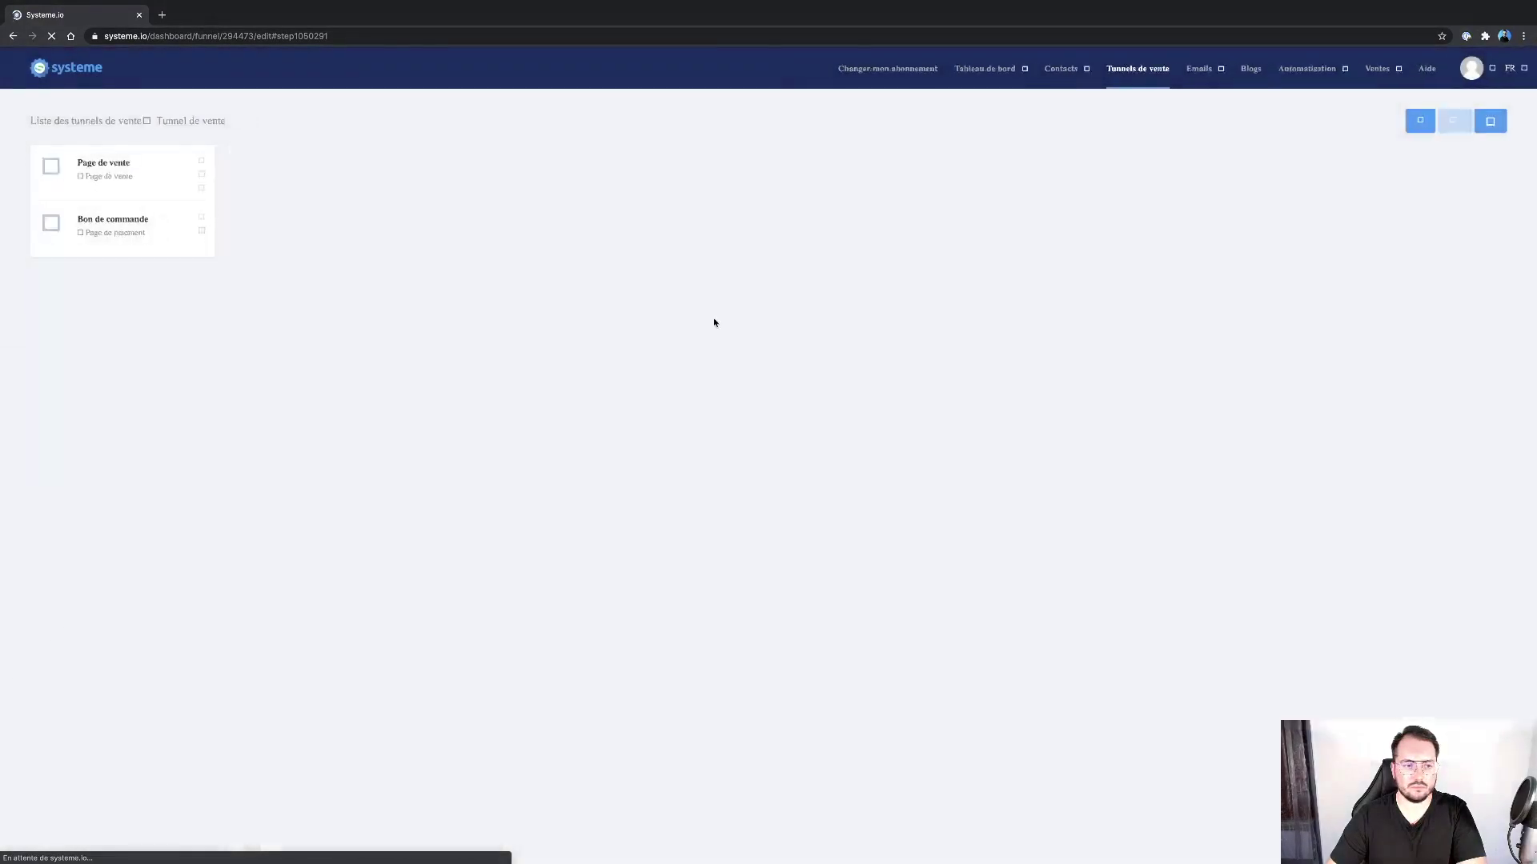
drag(143, 405, 144, 337)
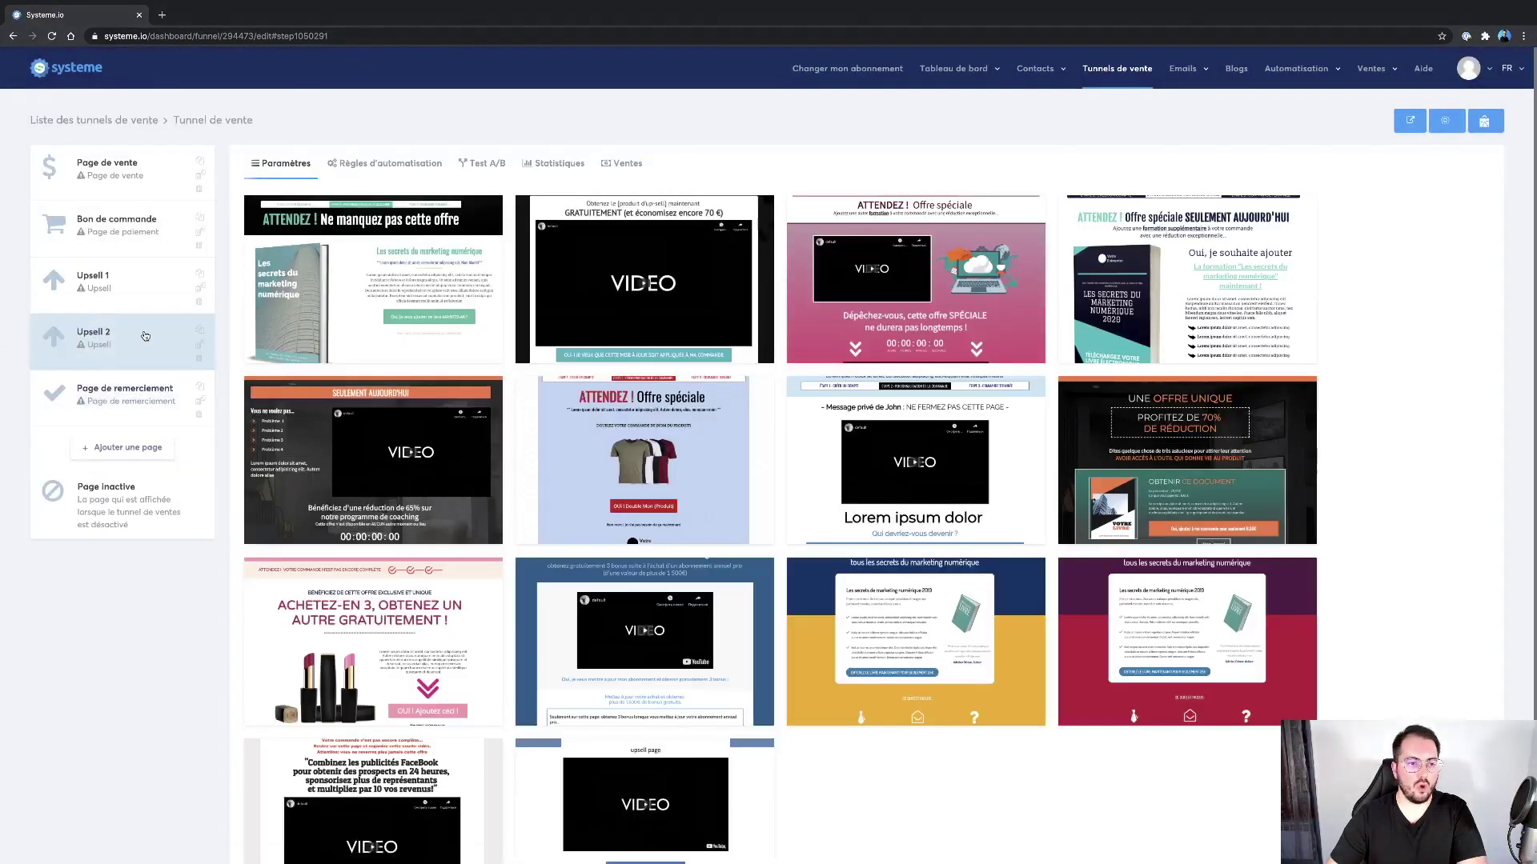
Add a page named "Downsell" of type Downsell to the funnel.
click(130, 449)
text(Downsell)
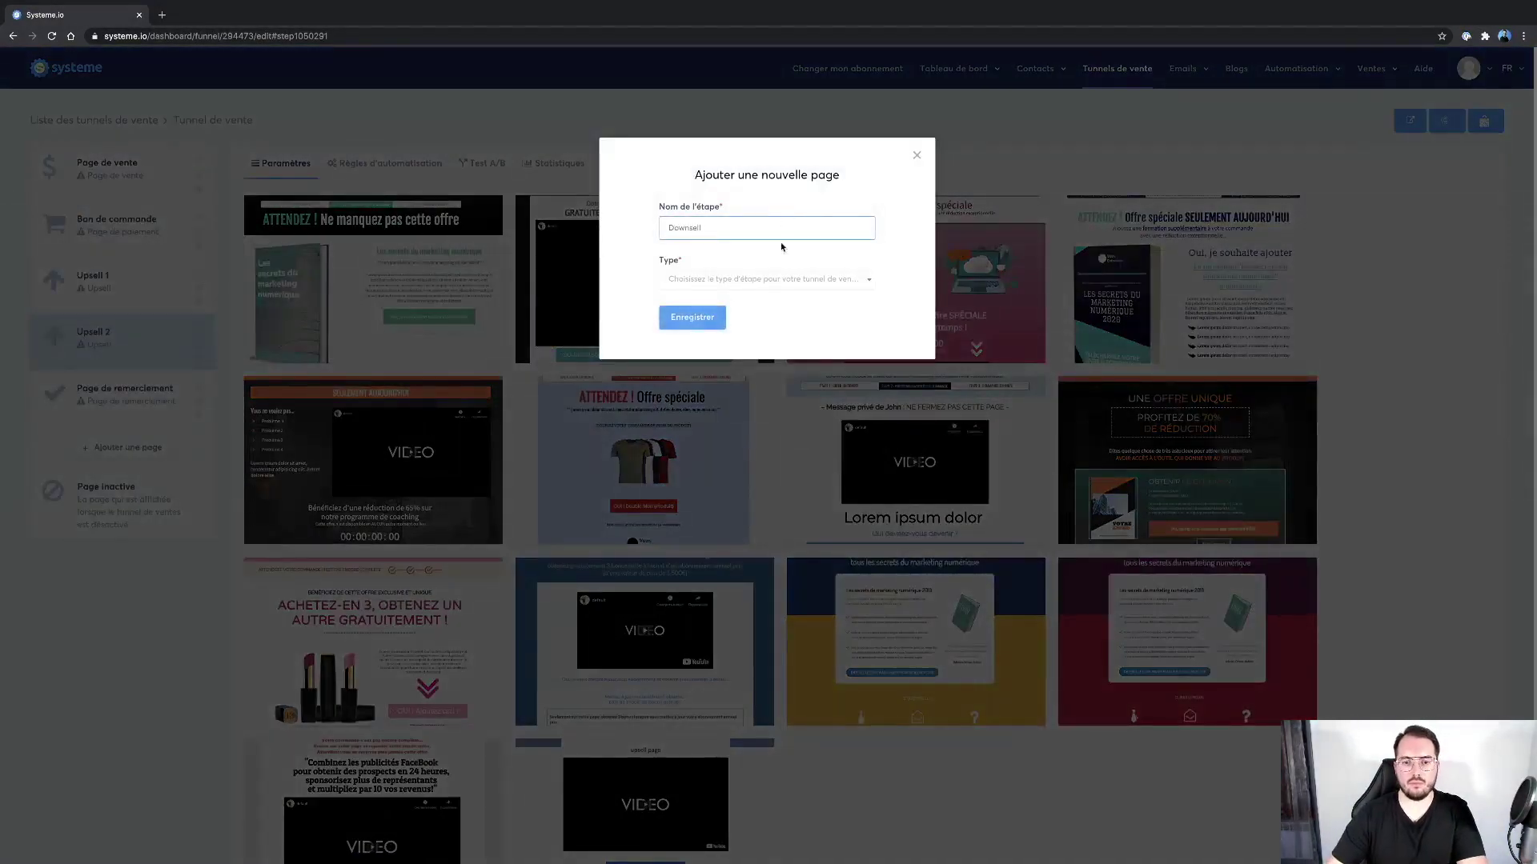
click(770, 278)
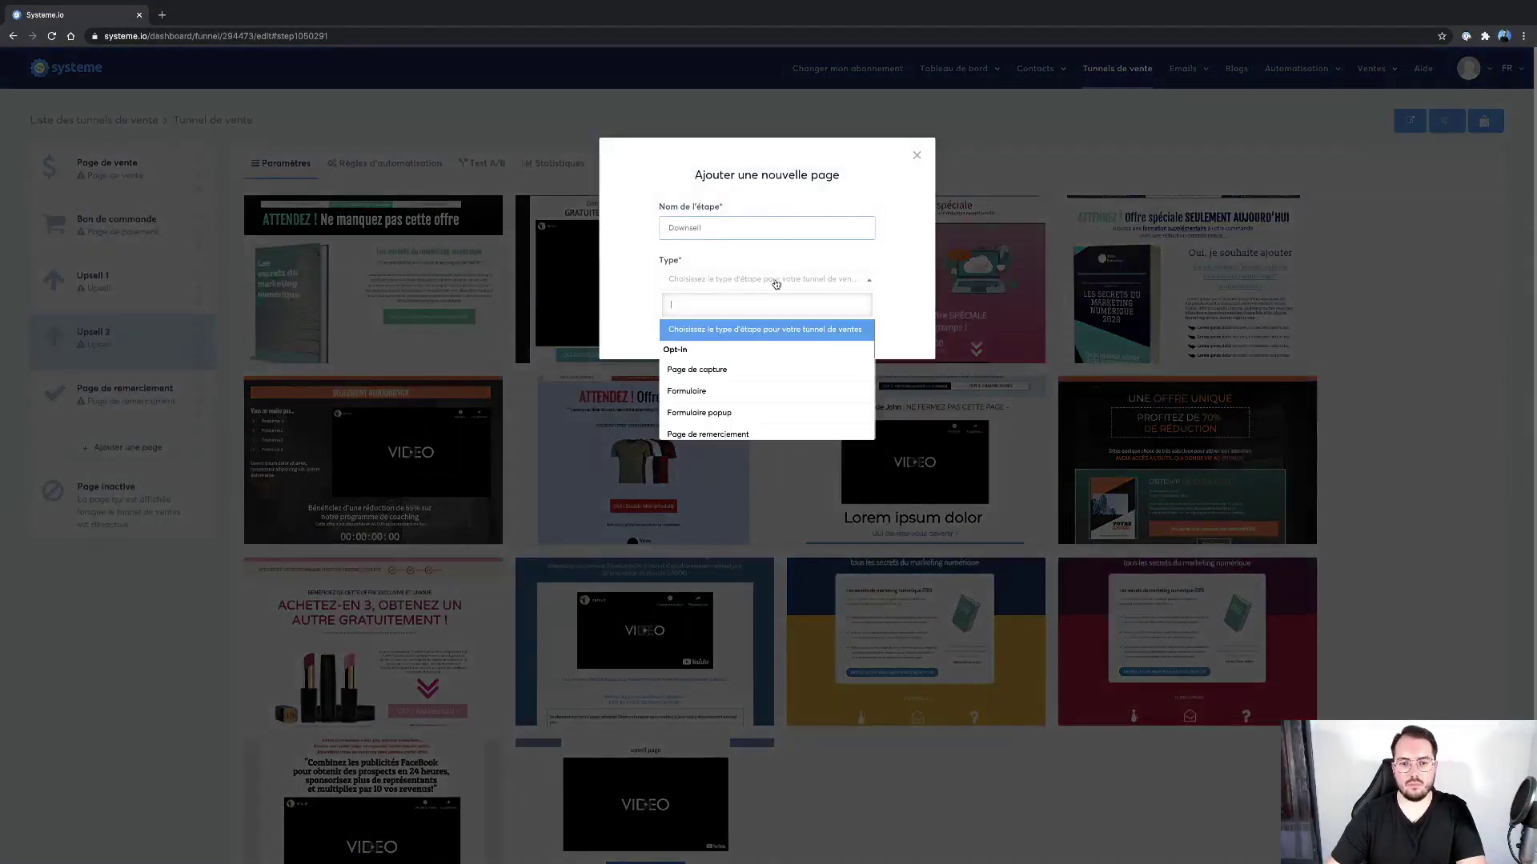
scroll(768, 376, down, 1)
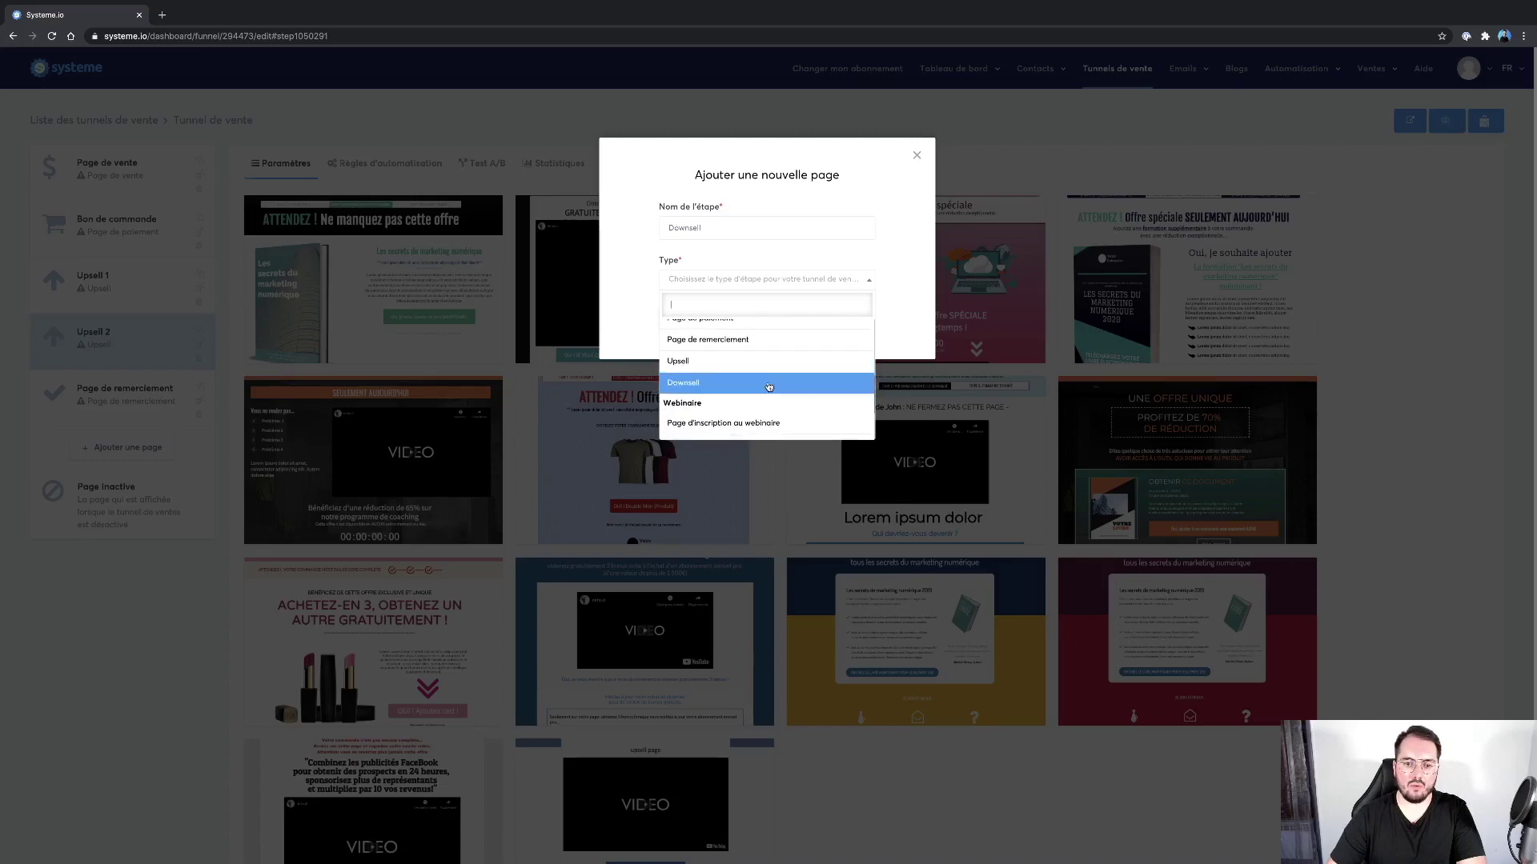
click(771, 392)
click(693, 316)
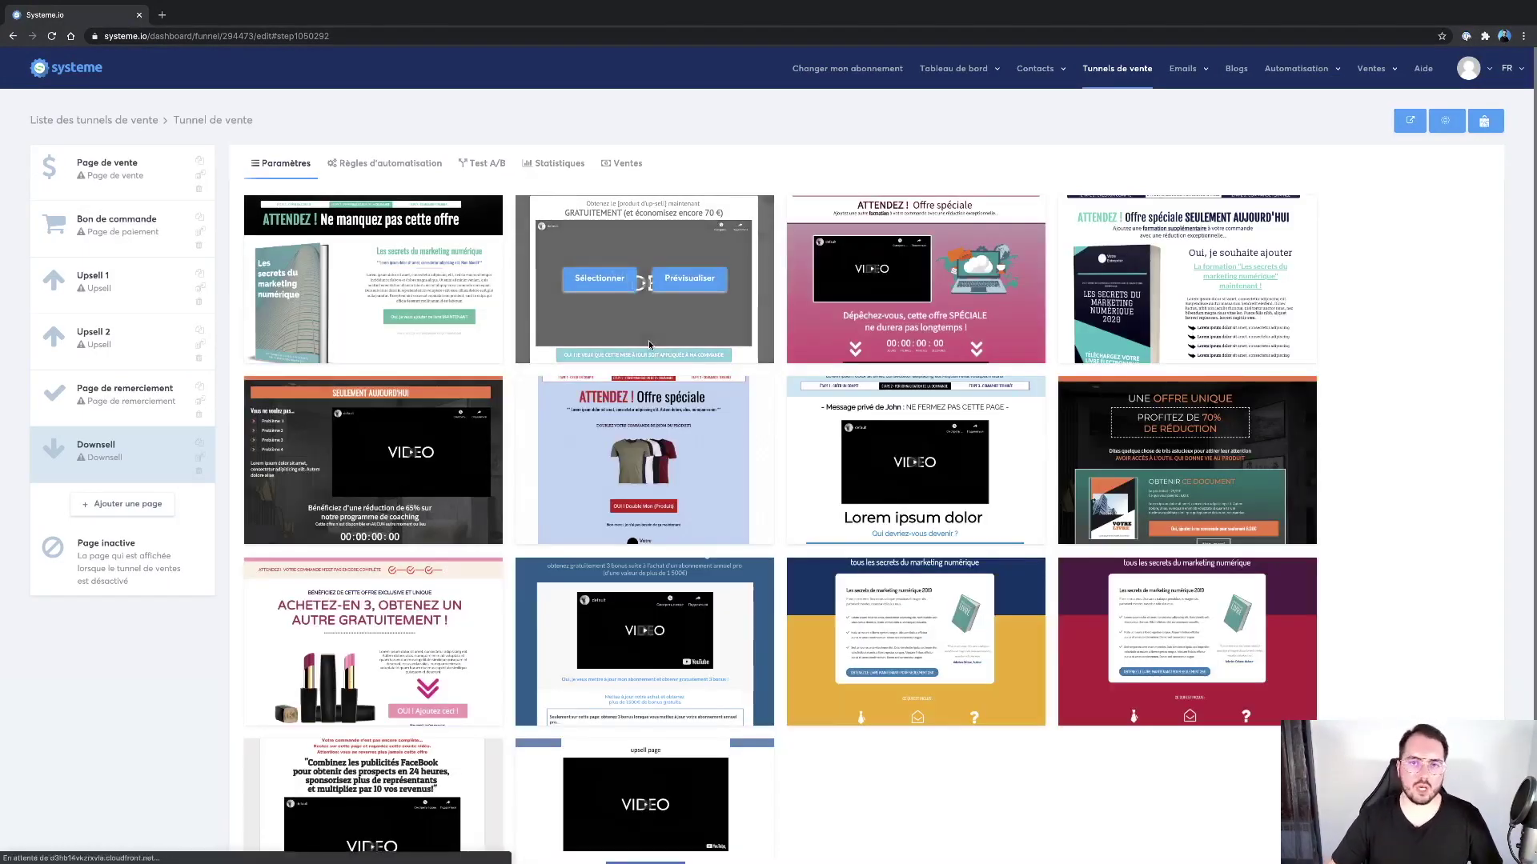
Open the Page de vente step and look through its available sales page templates.
click(132, 187)
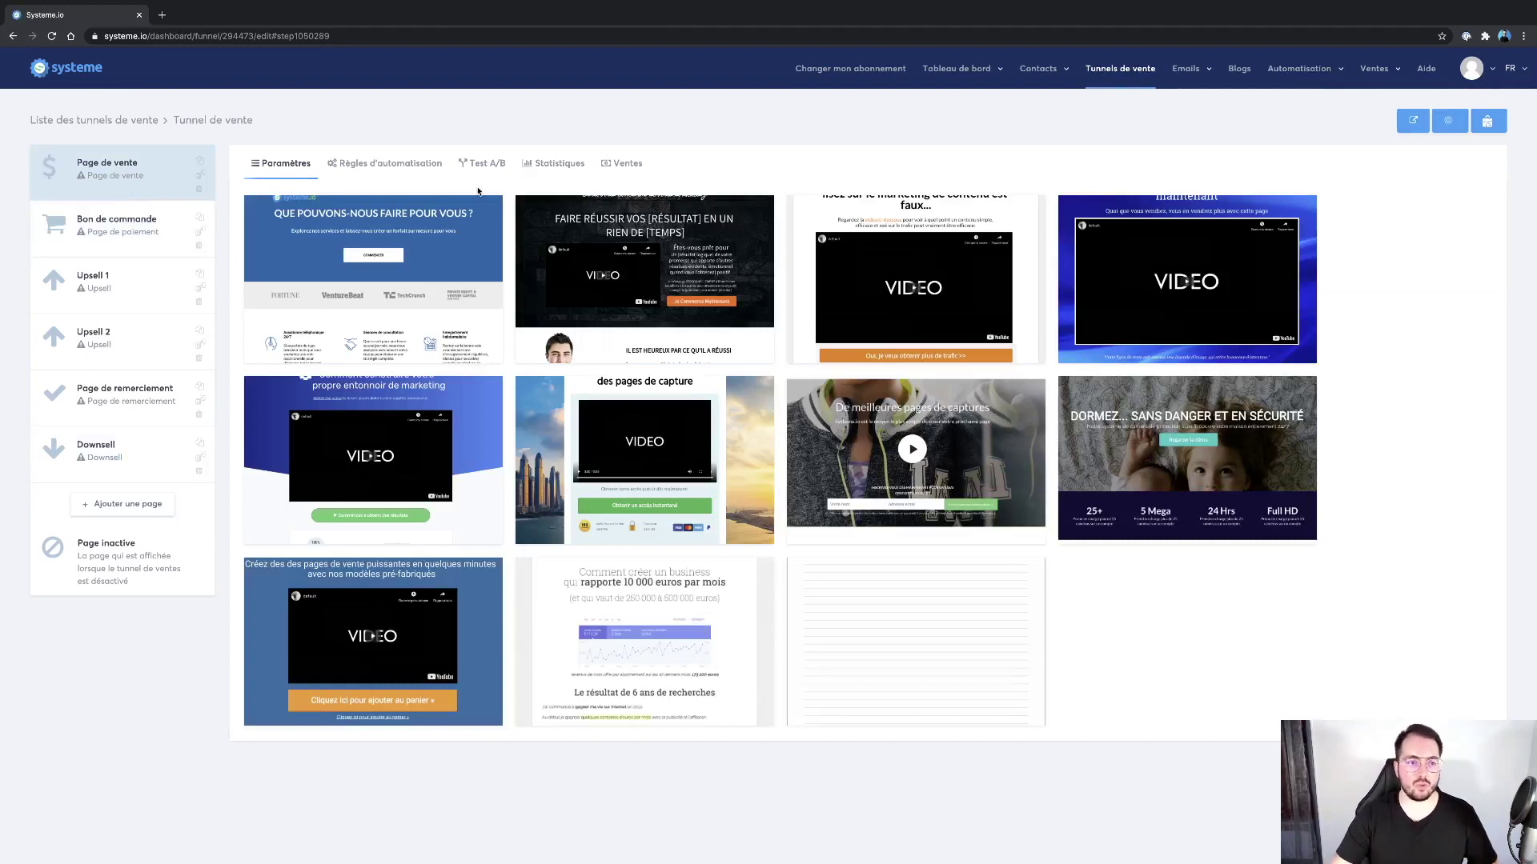
mouse_move(320, 210)
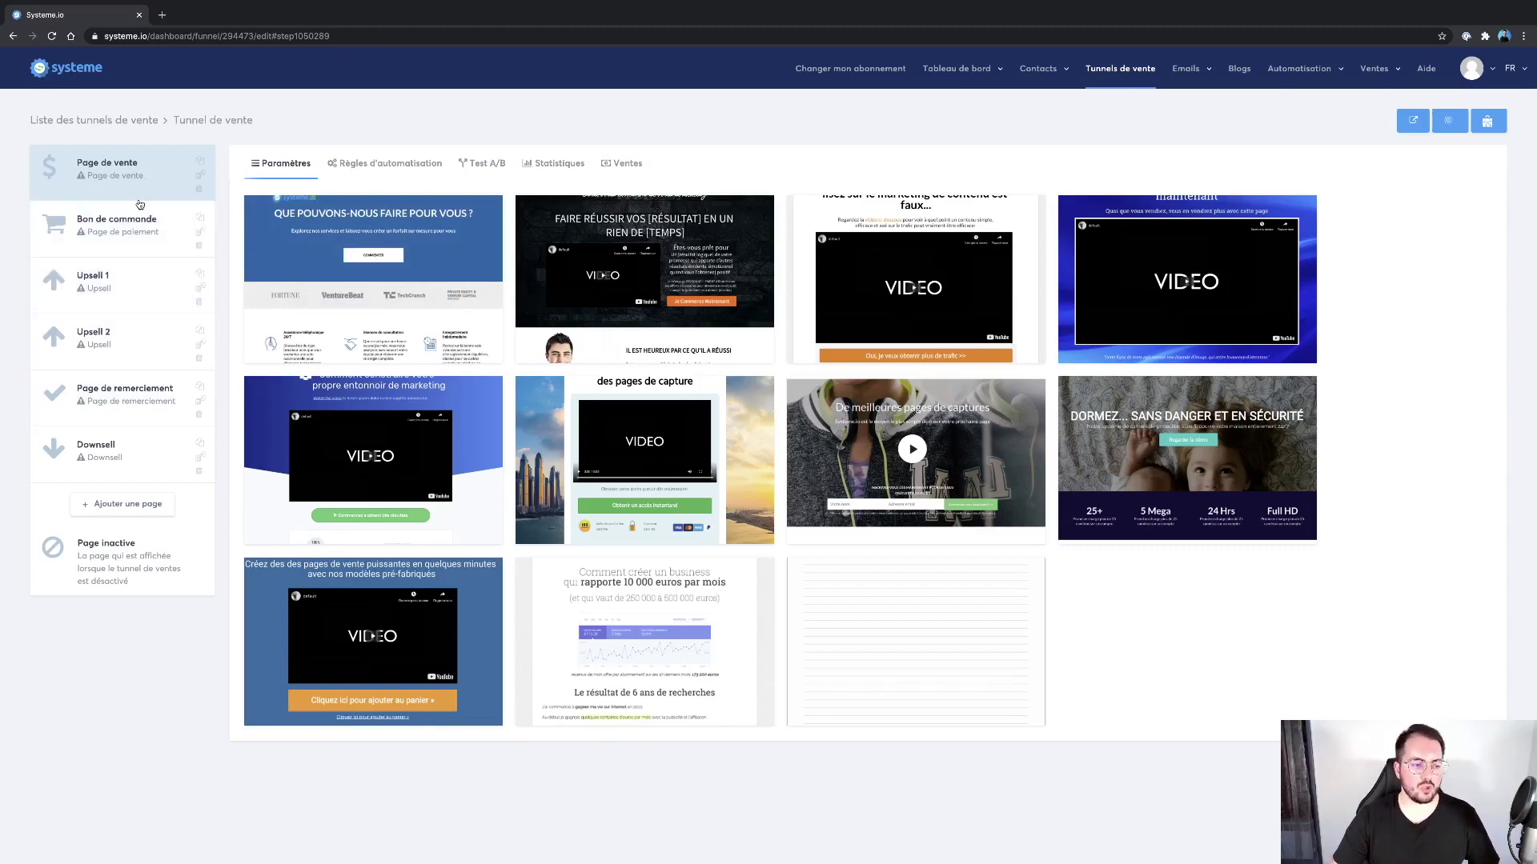
mouse_move(795, 357)
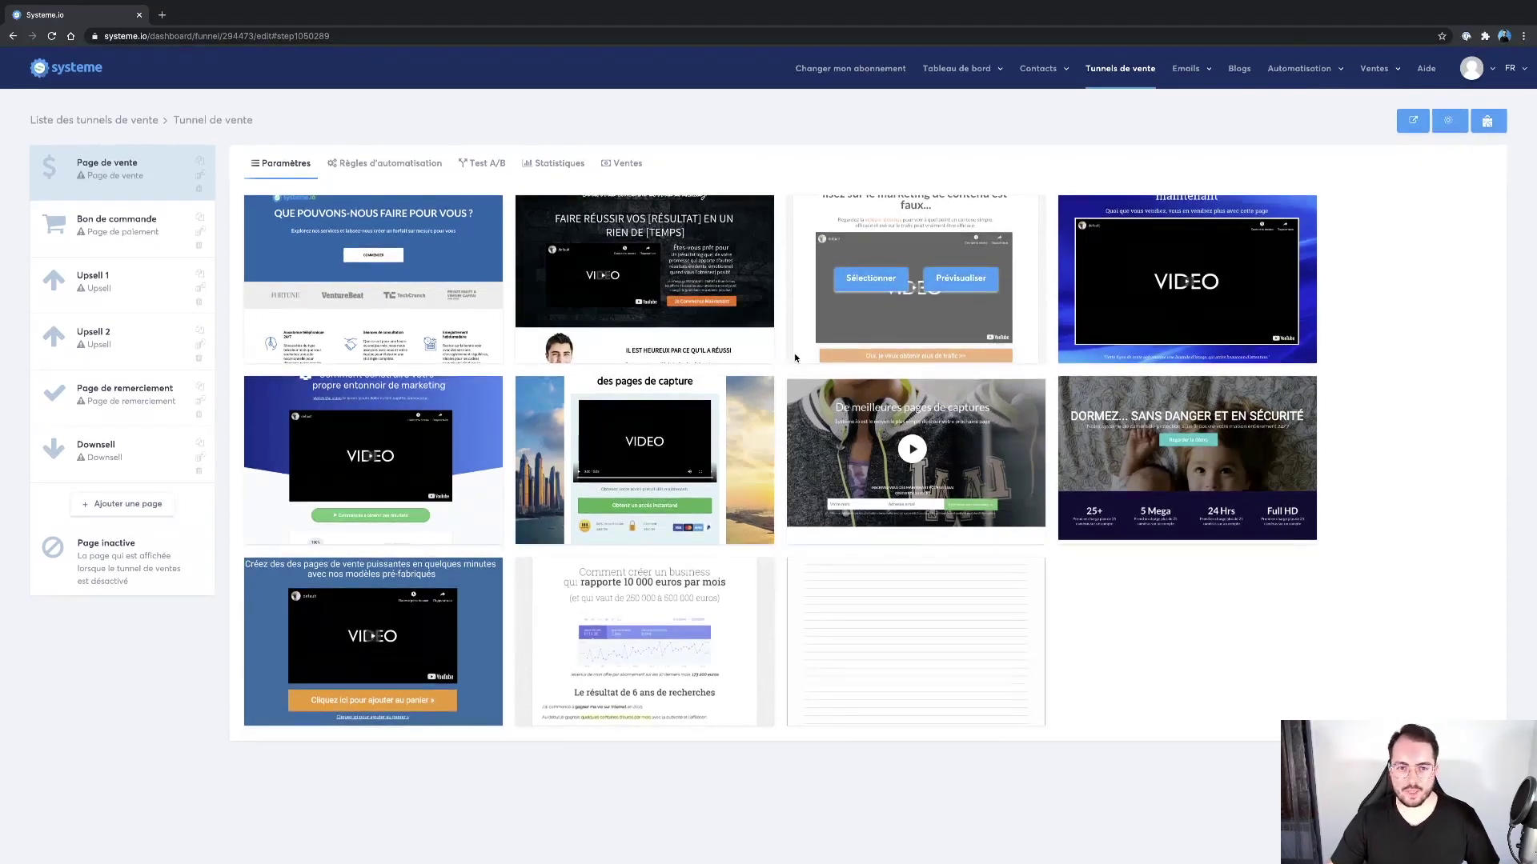
mouse_move(684, 573)
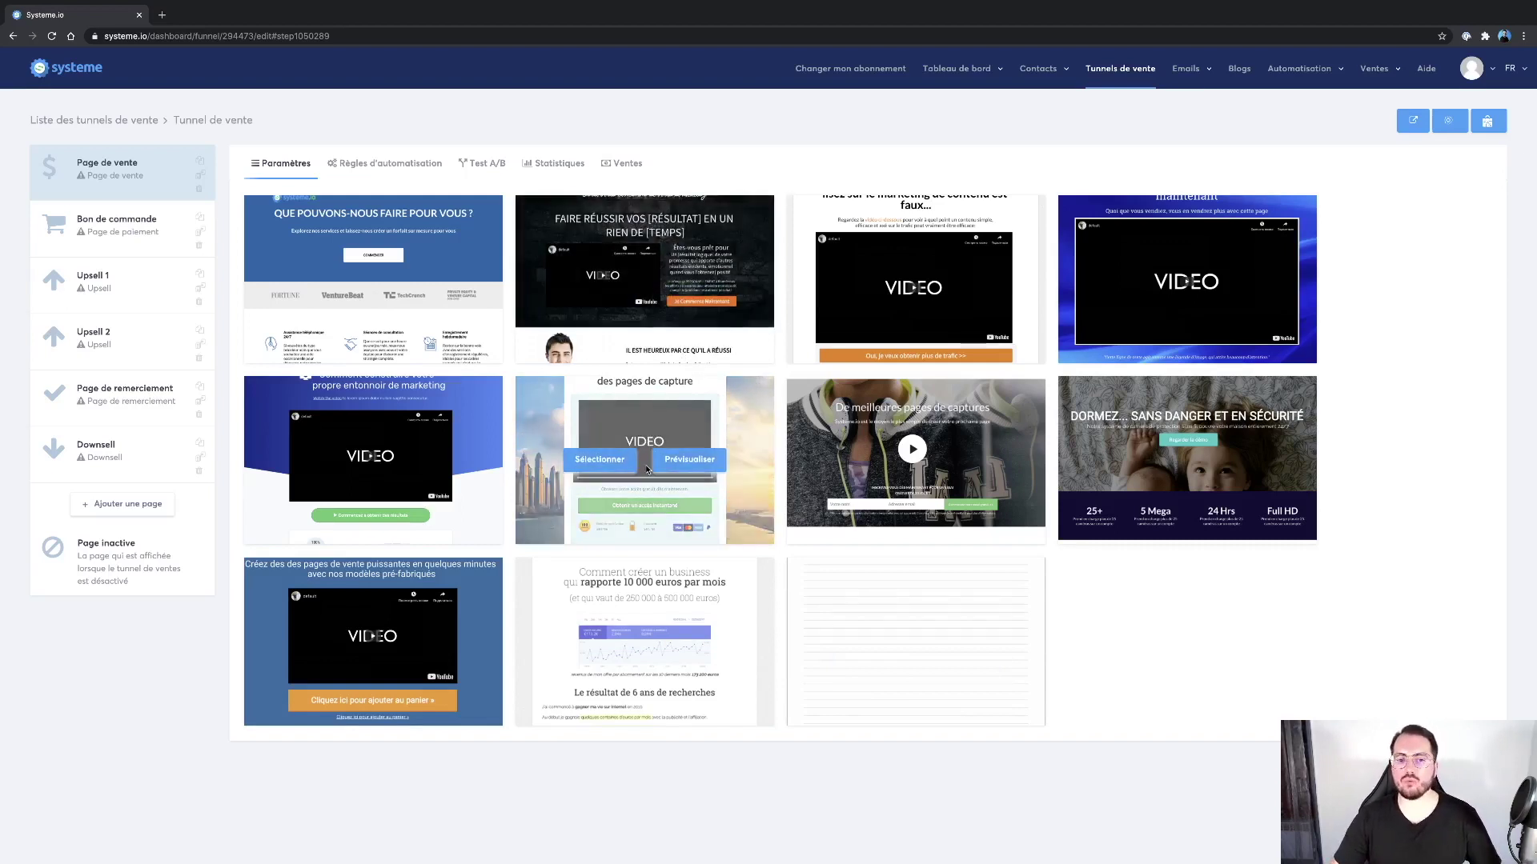
Select the "Que pouvons-nous faire pour vous ?" template for the Page de vente step.
mouse_move(635, 613)
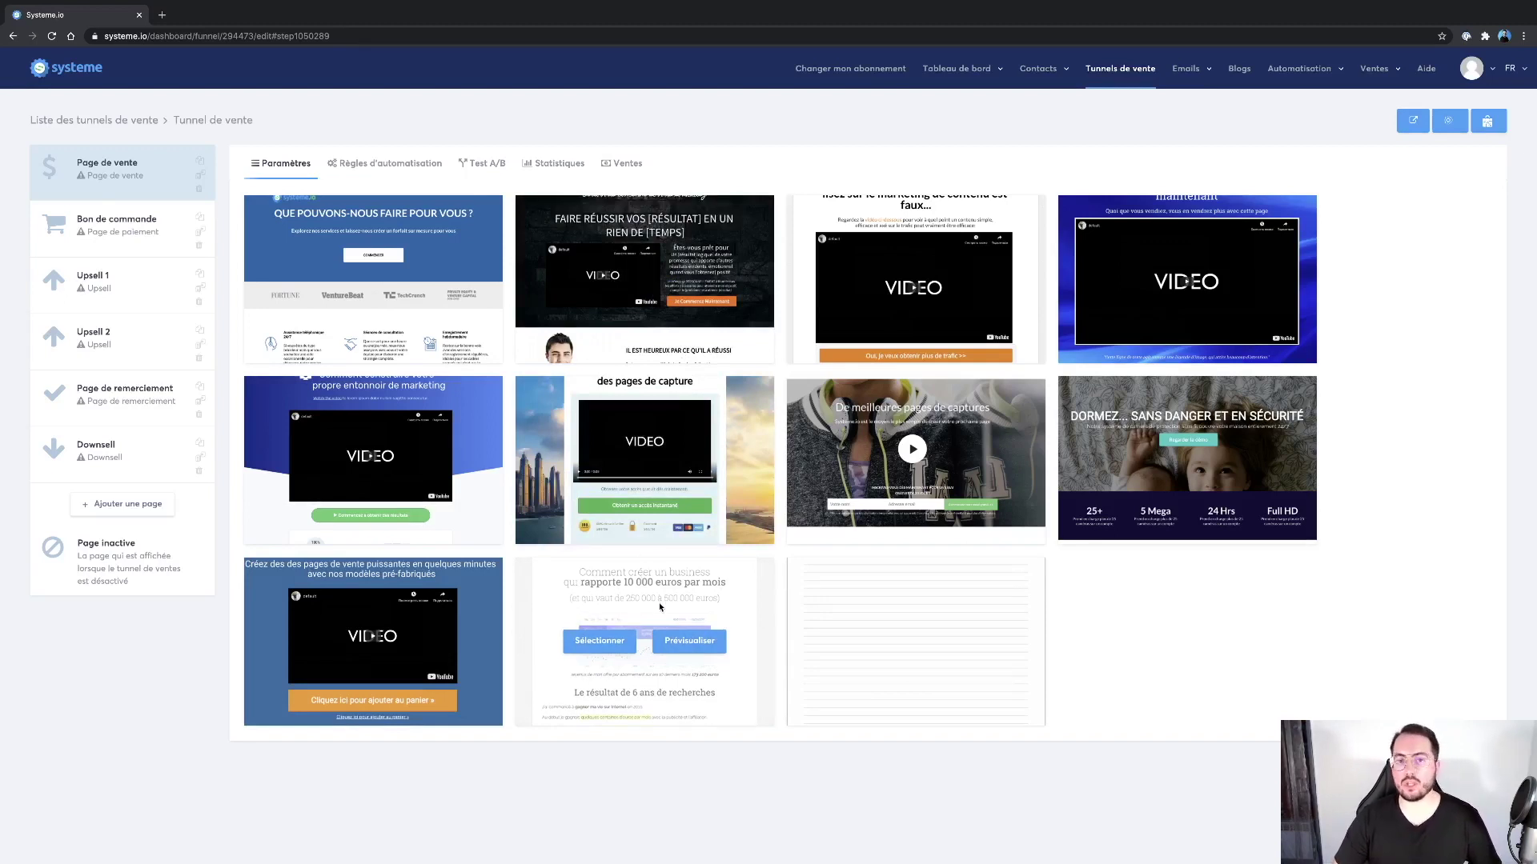
mouse_move(734, 336)
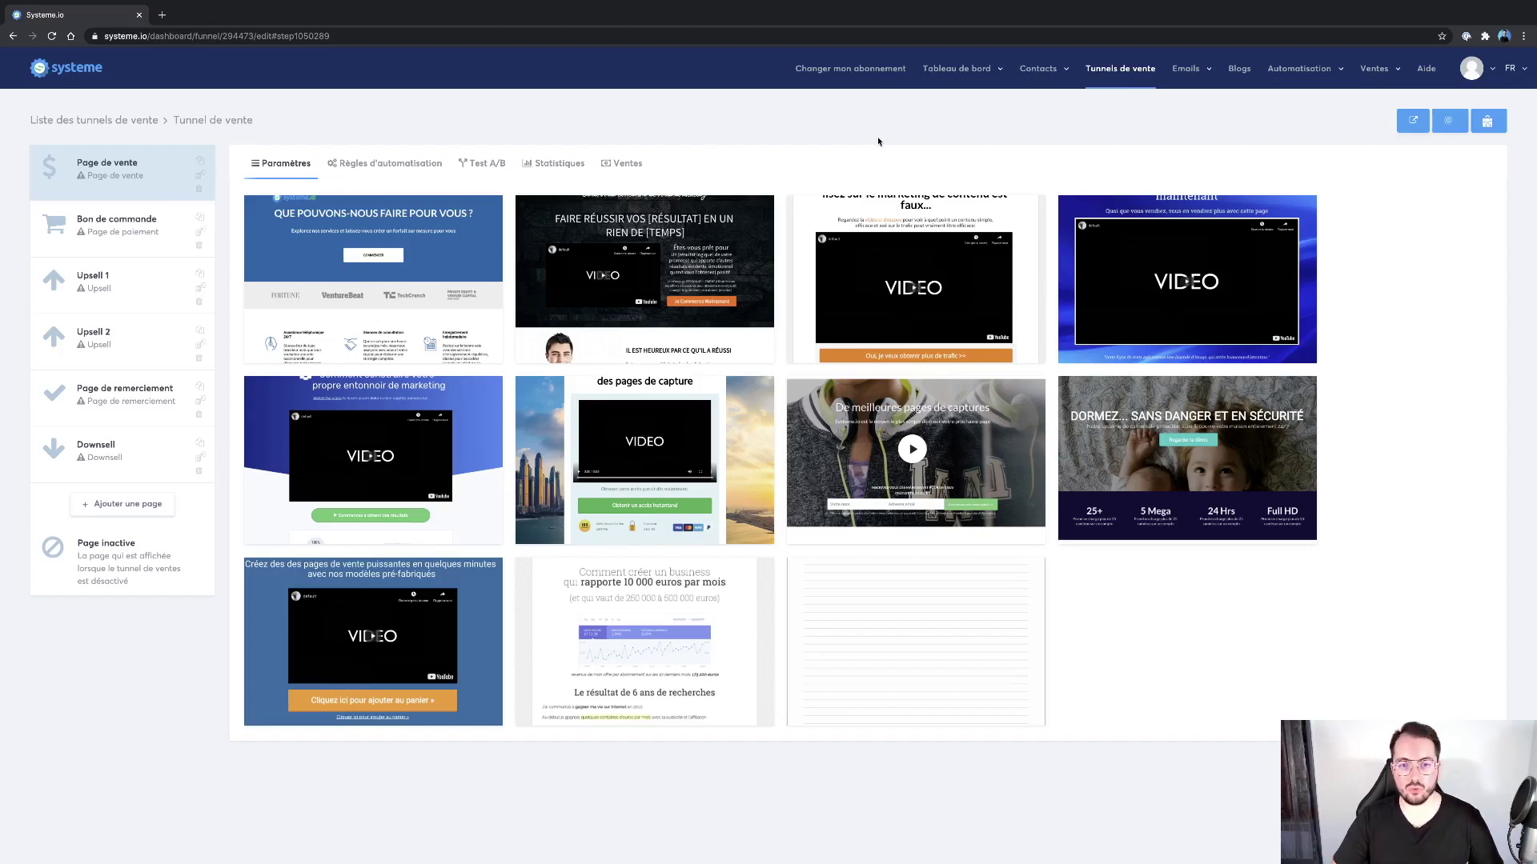
mouse_move(649, 304)
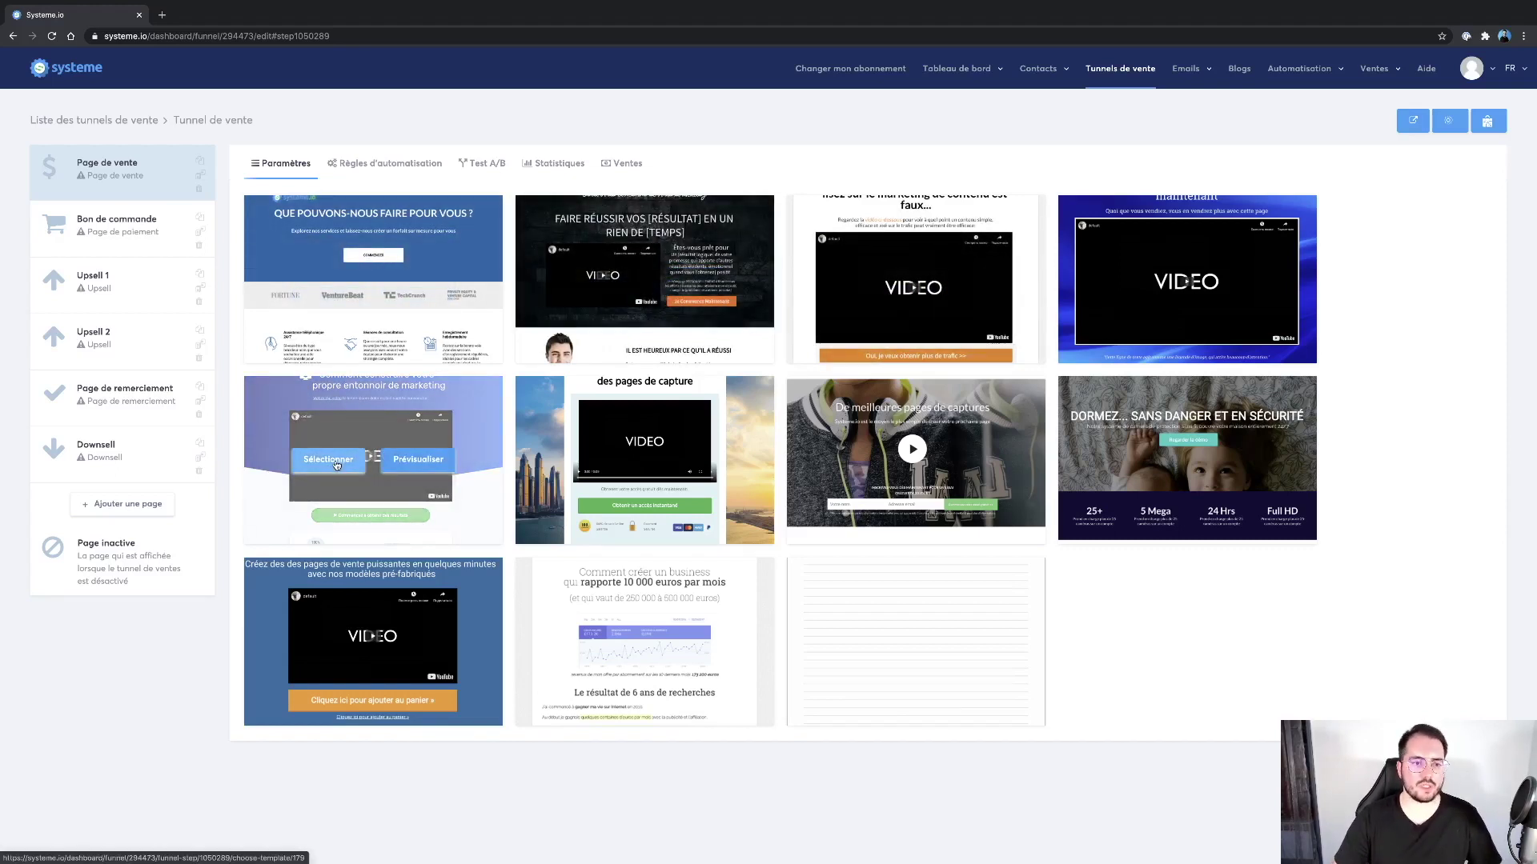
click(349, 288)
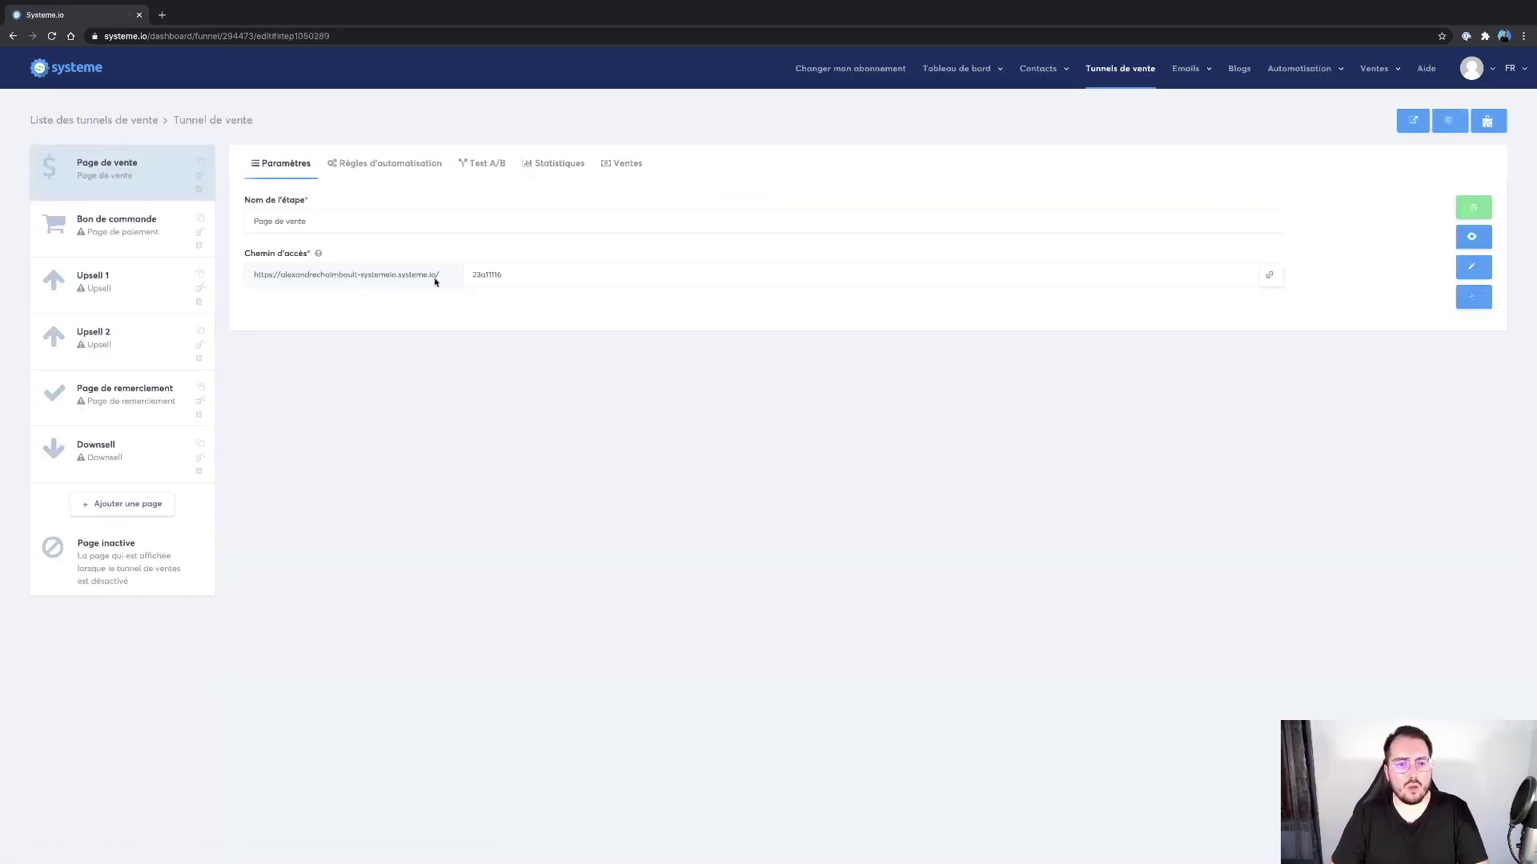
Set the Page de vente URL path to "coaching-6-semaines" and save the step settings.
drag(523, 272, 453, 275)
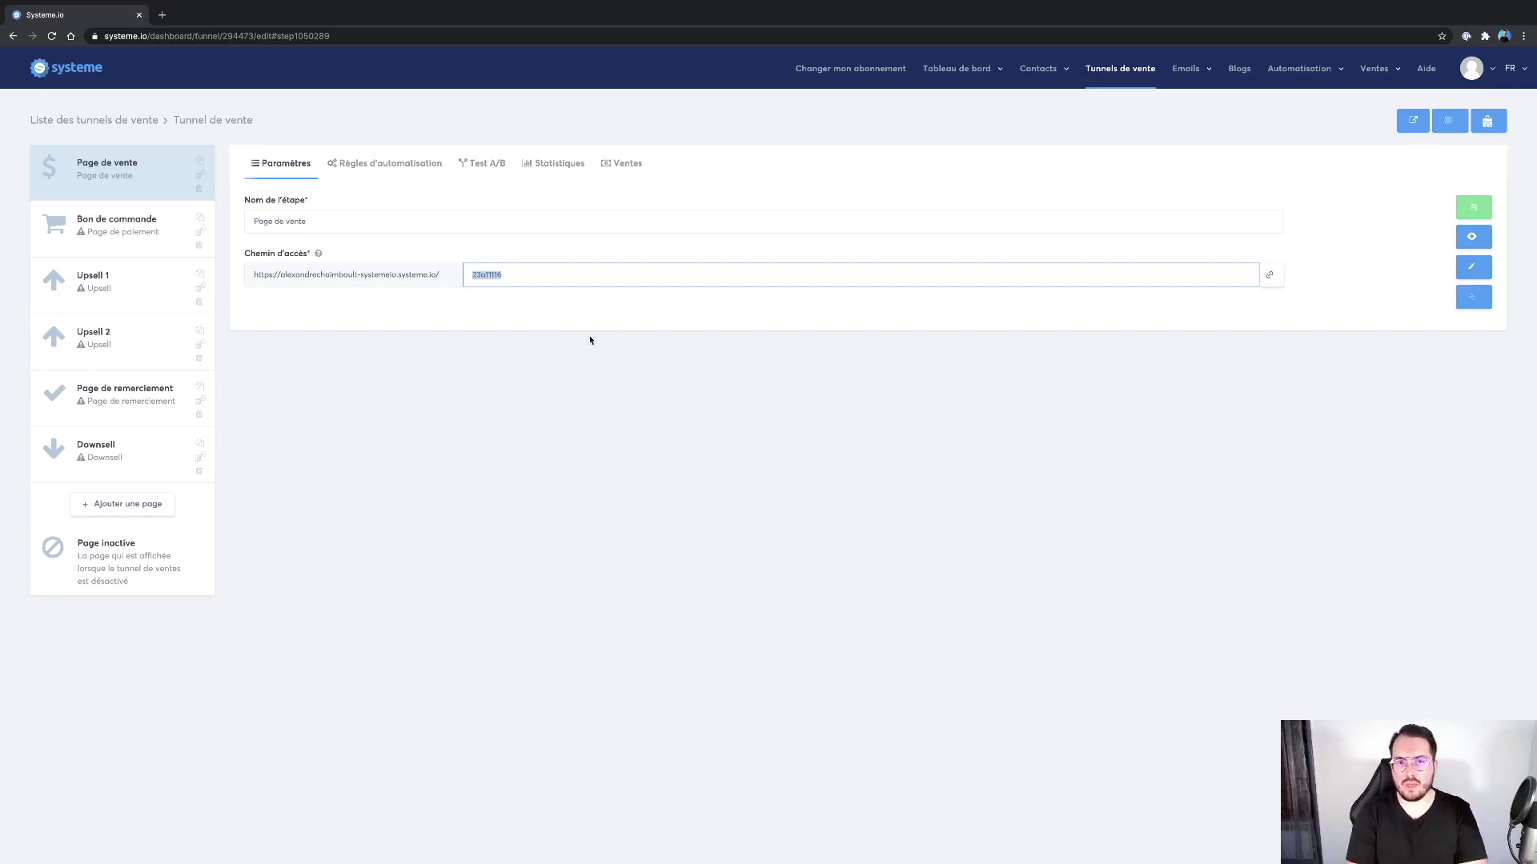
text(coaching-)
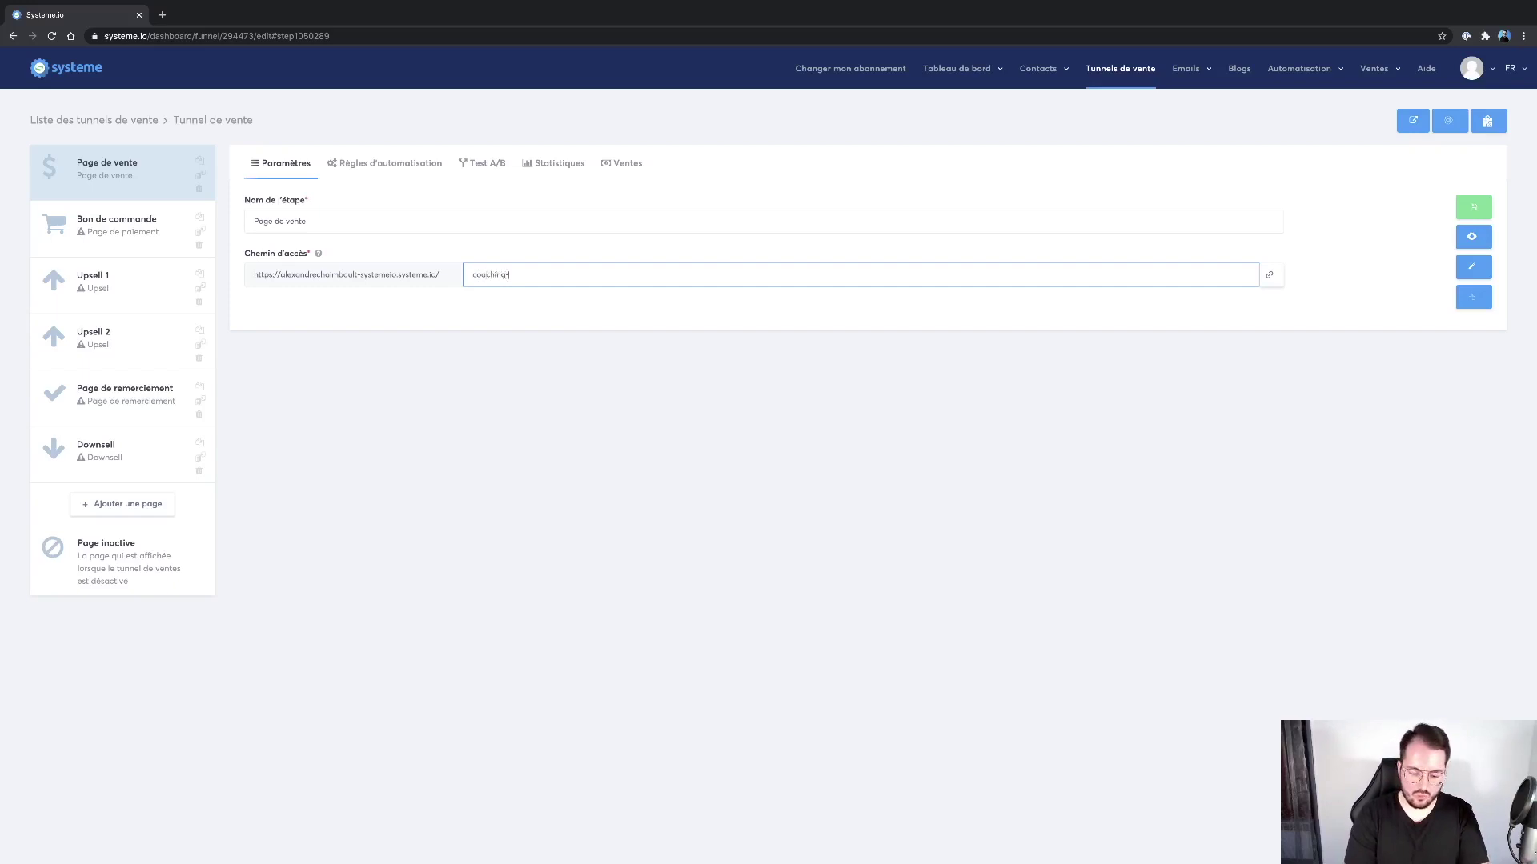
text(6-se)
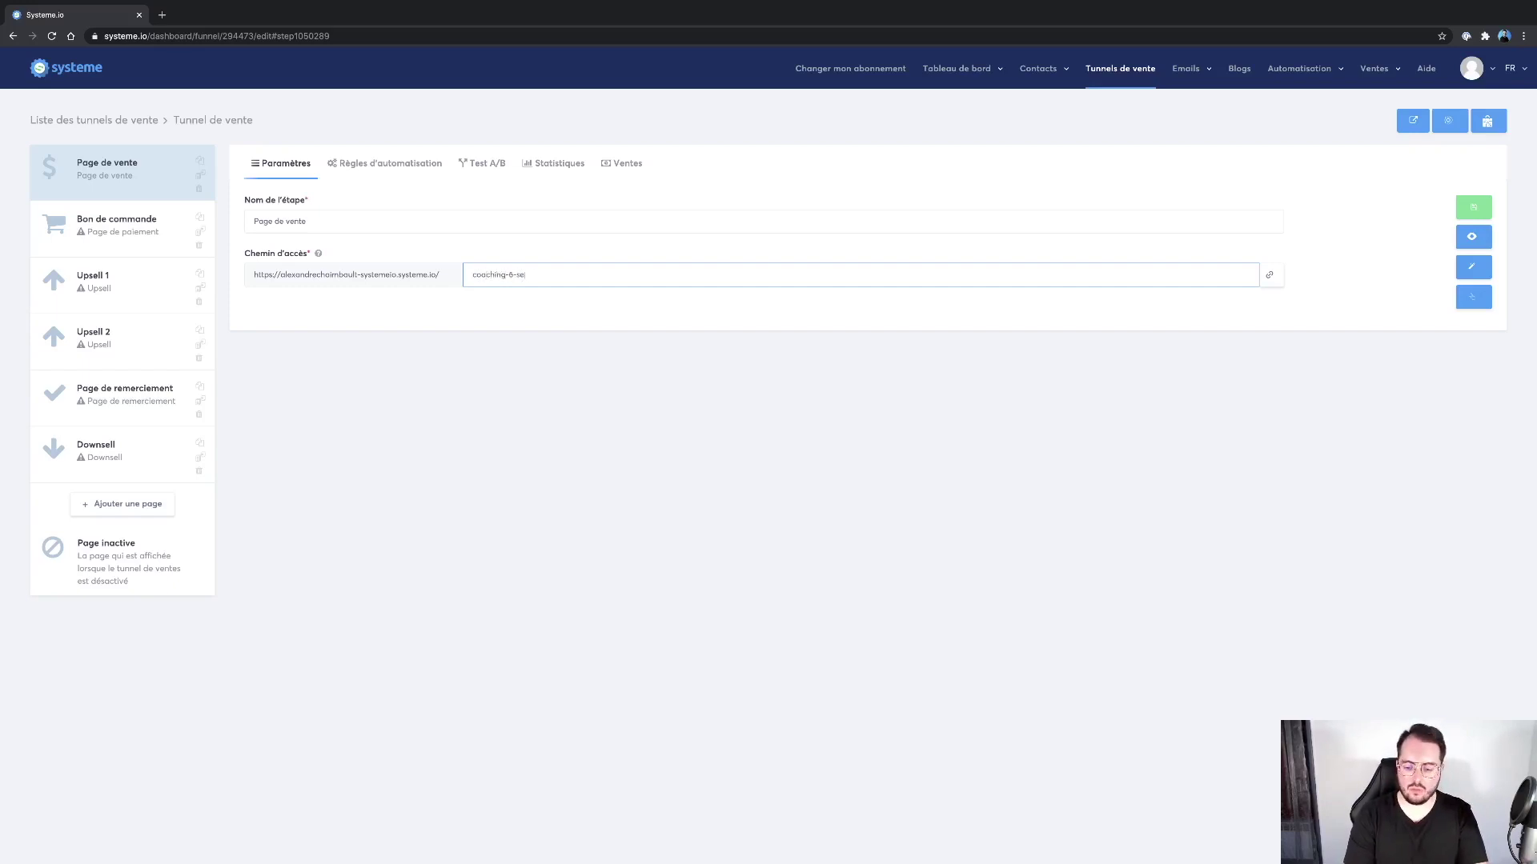
text(maines)
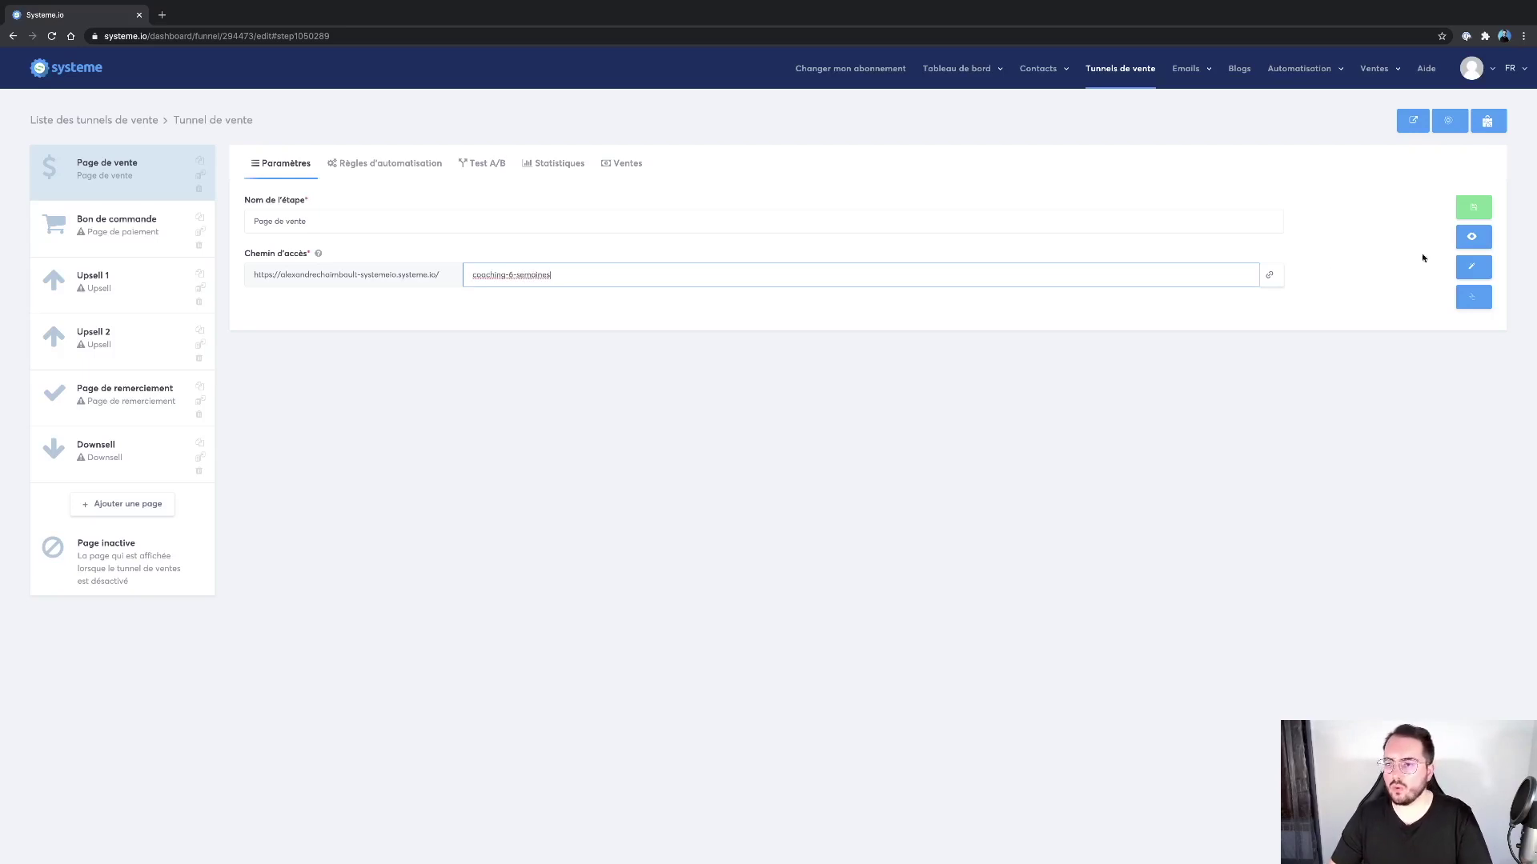
click(1473, 207)
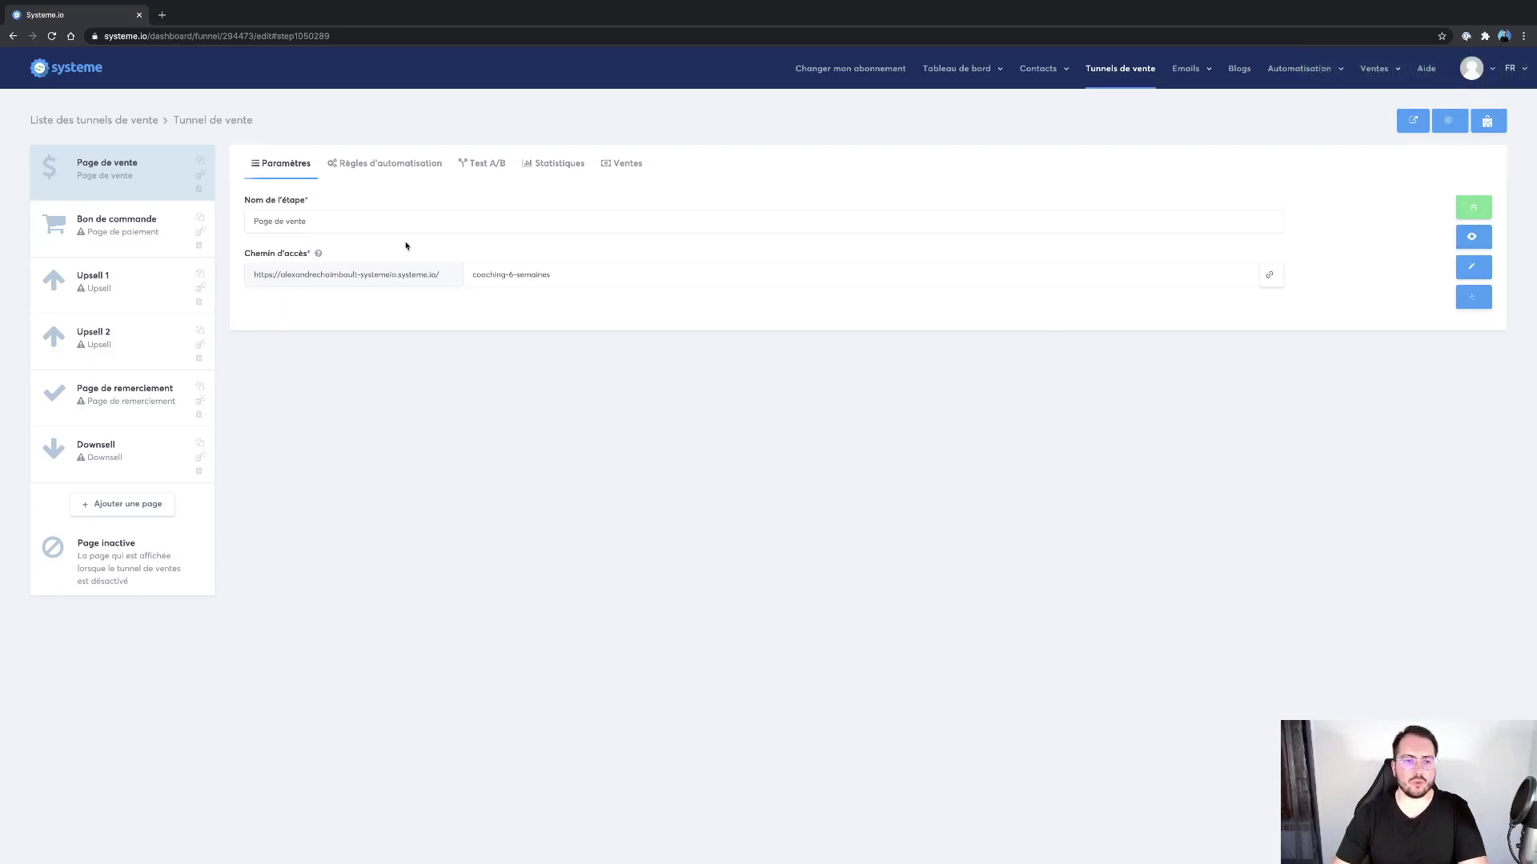
Look through the sales page's automation rules, A/B test, statistics and sales views, and return to its settings.
click(408, 166)
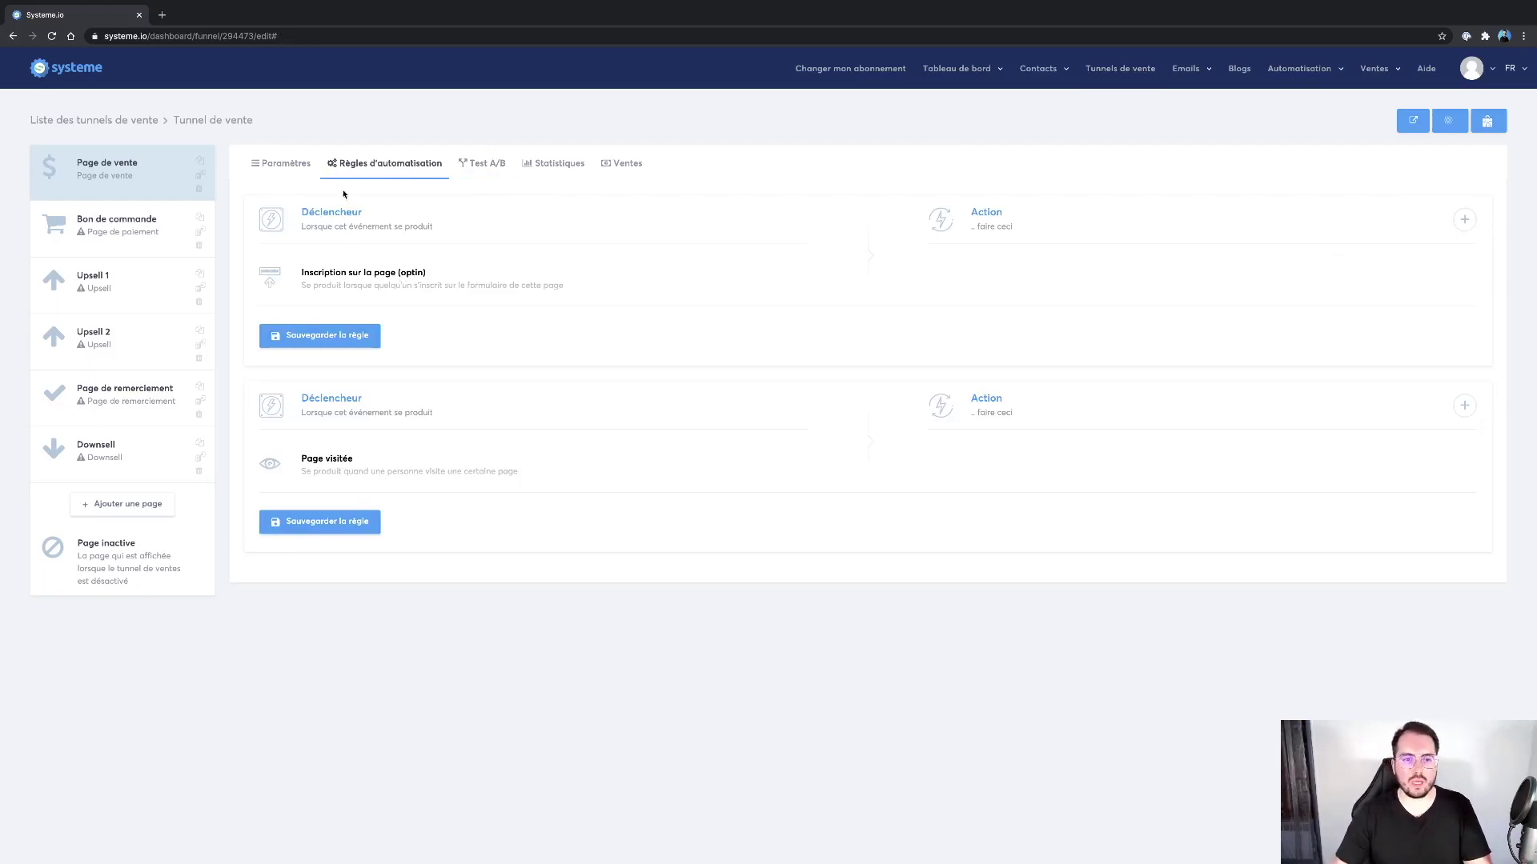
click(476, 177)
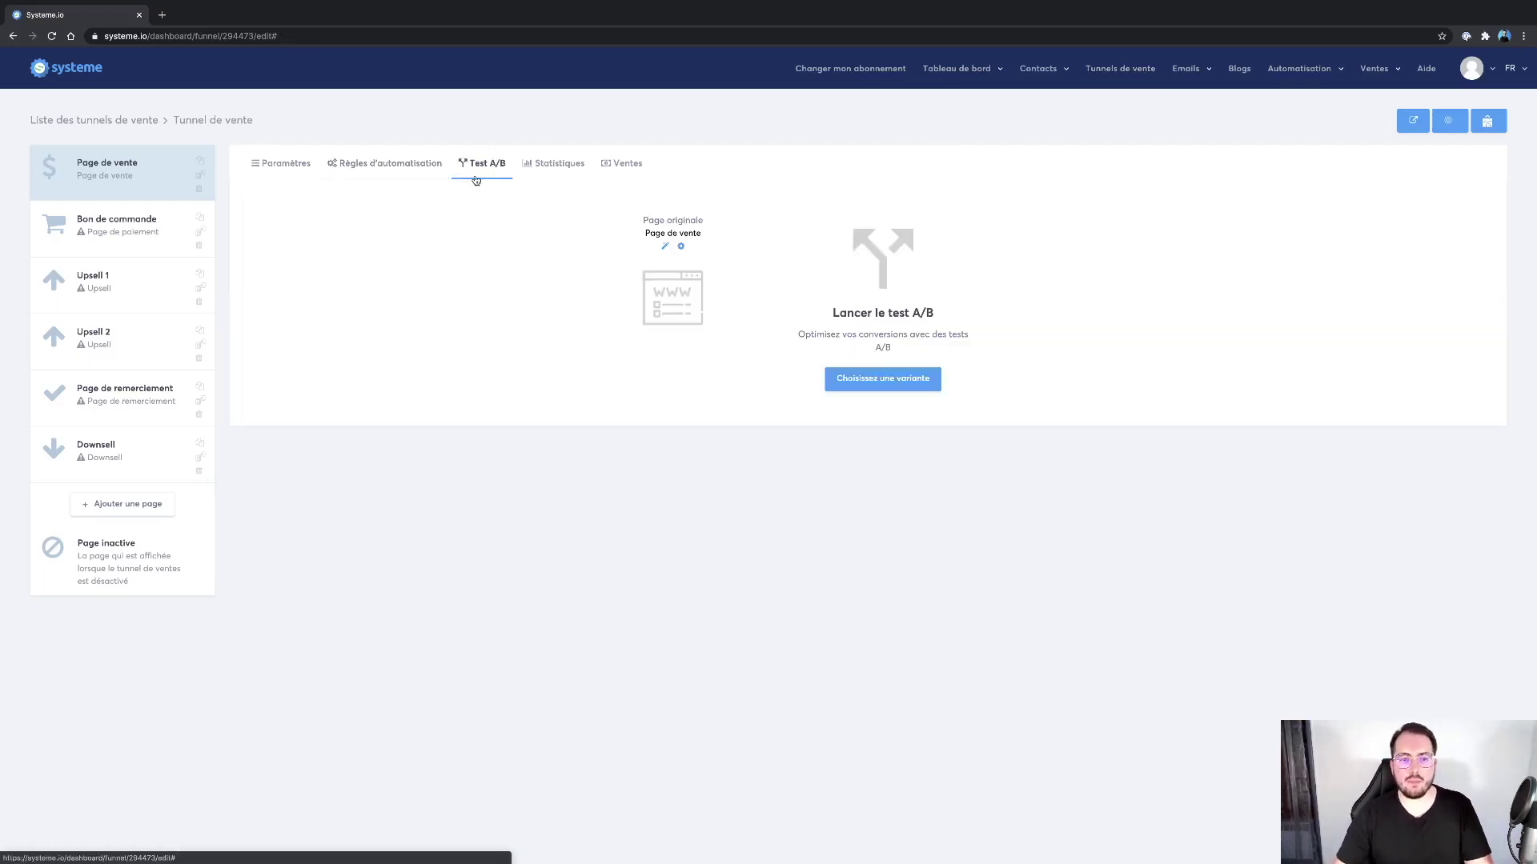
click(564, 166)
click(632, 178)
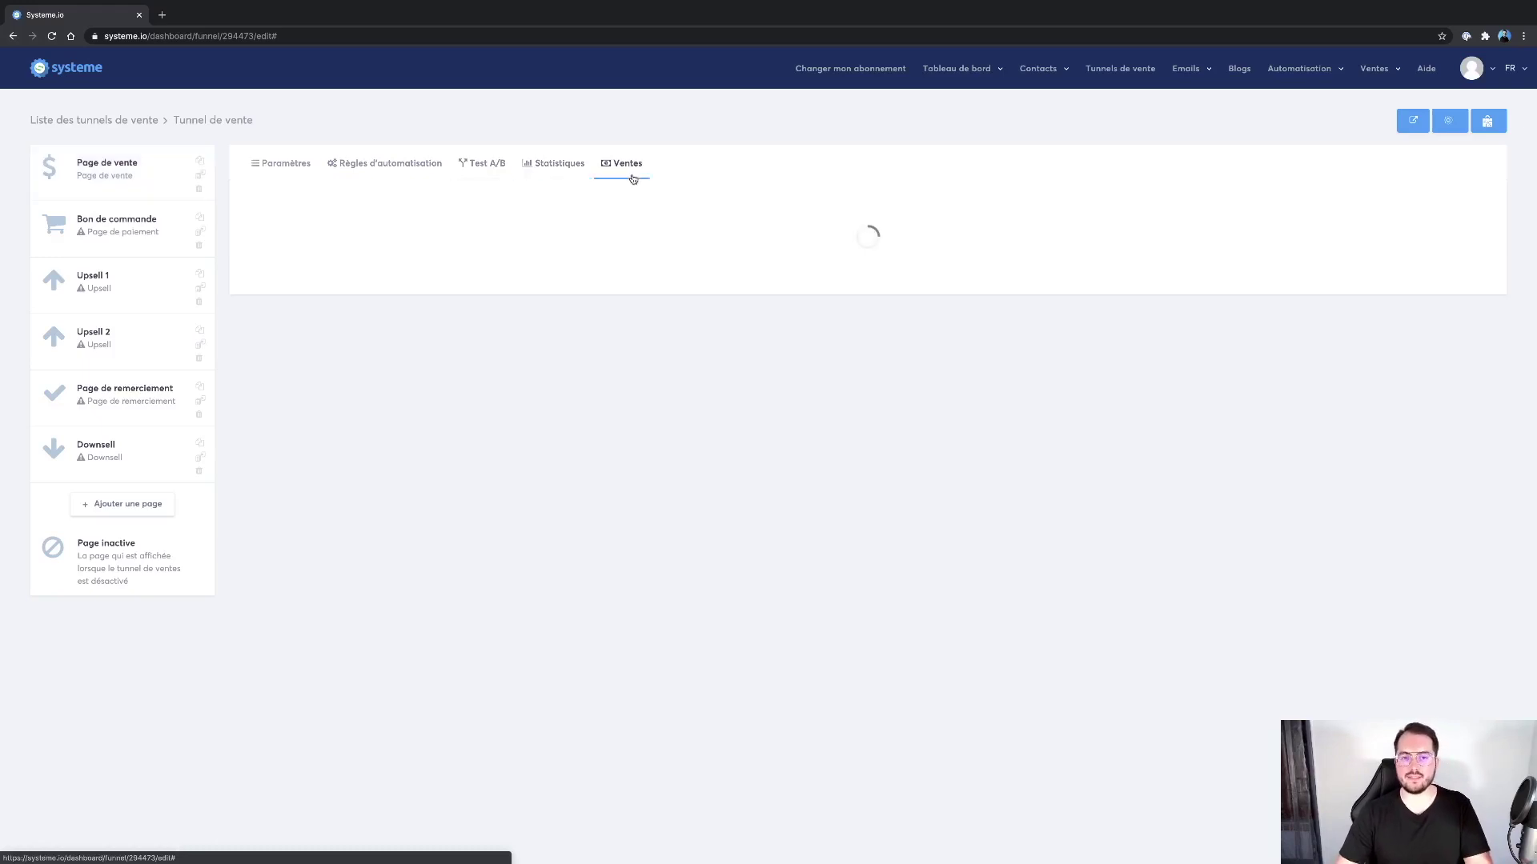
click(288, 167)
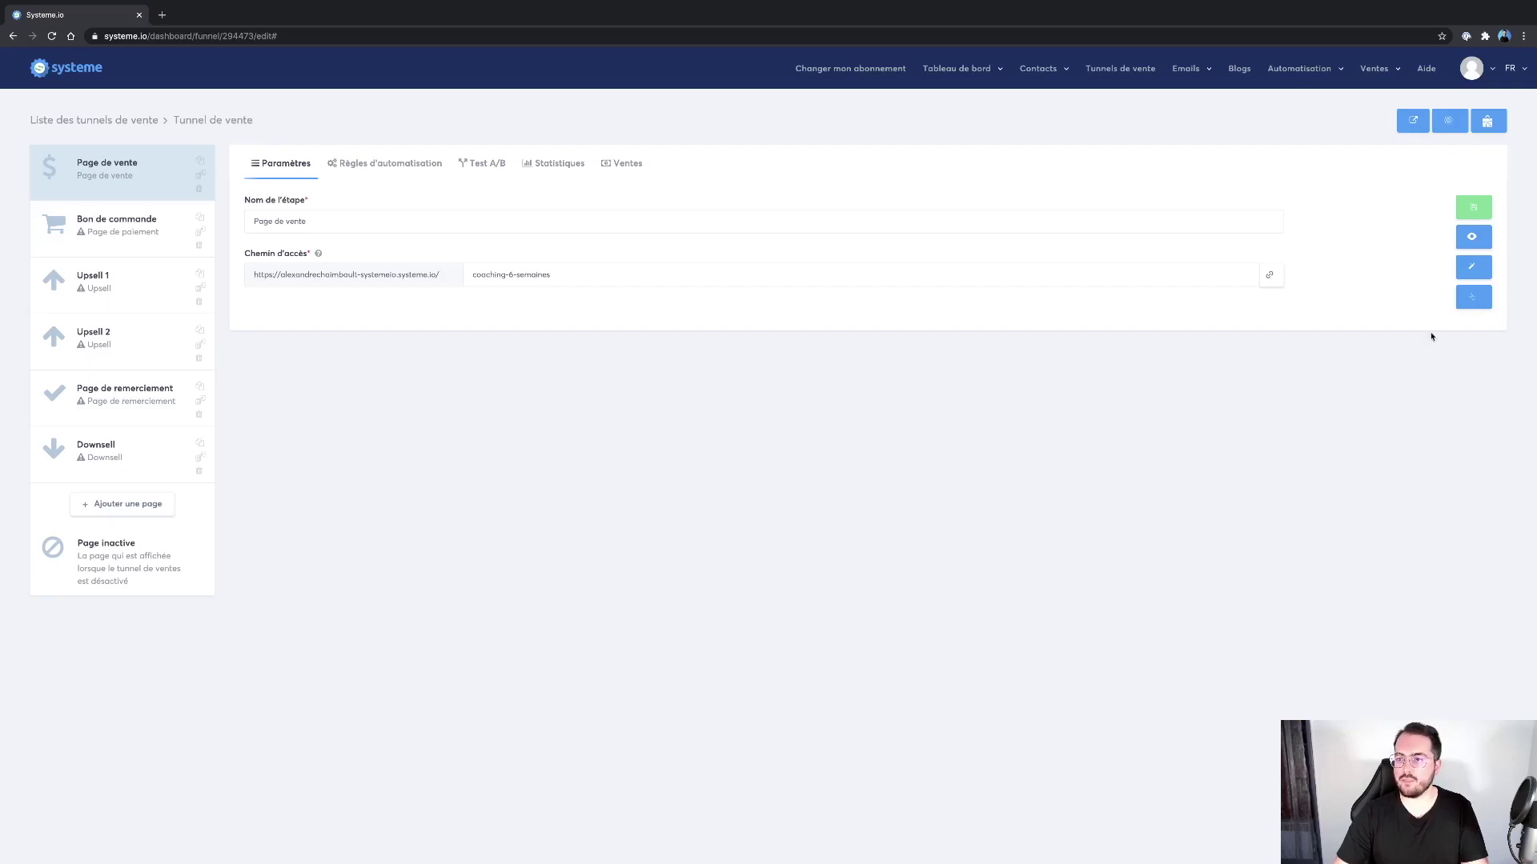
Open the Page de vente in the page editor and look over its desktop layout.
click(1470, 265)
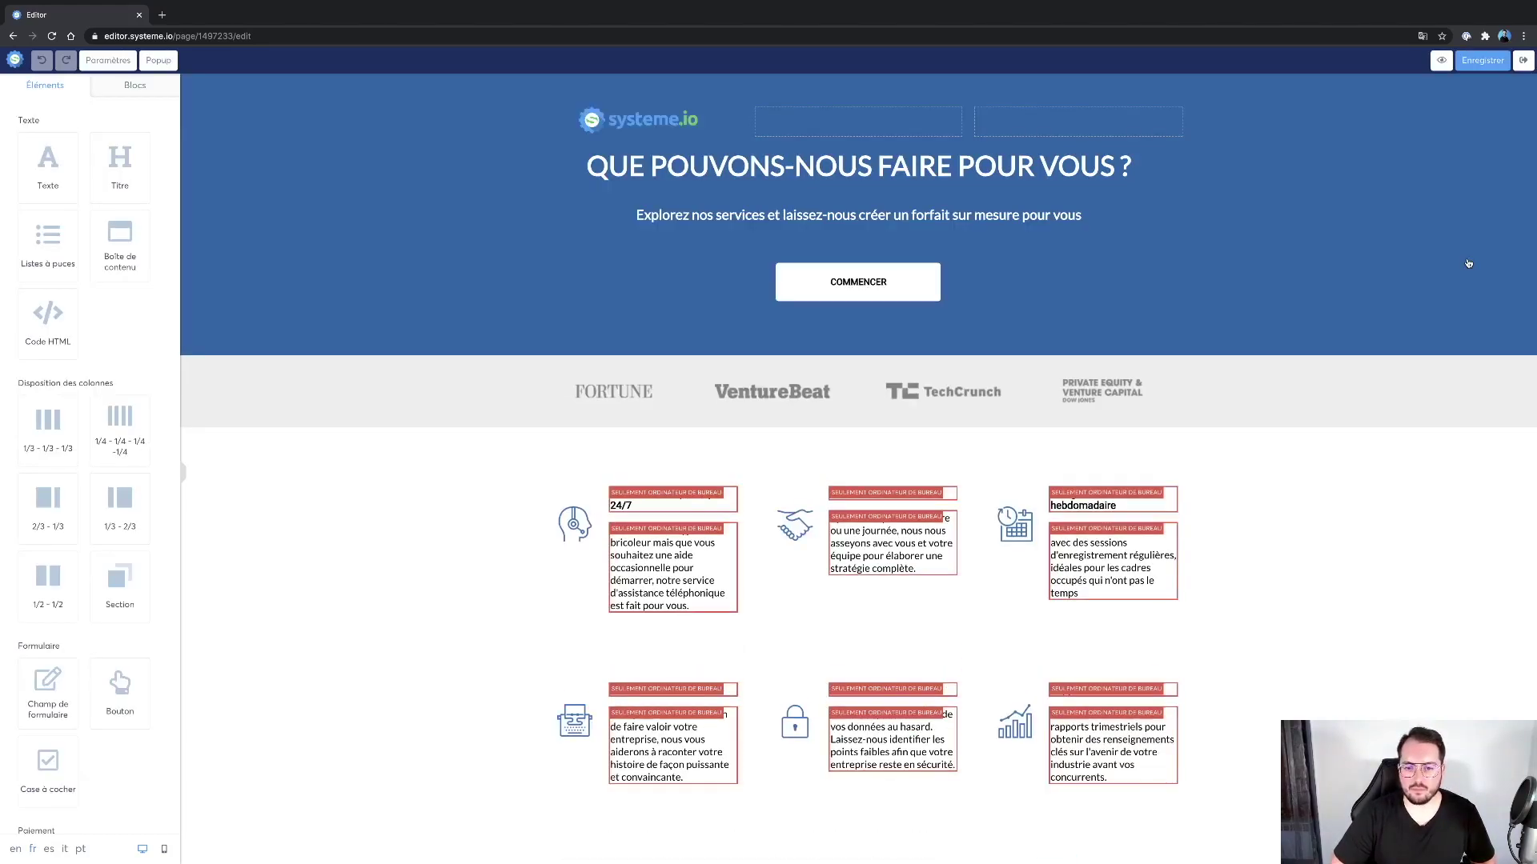
scroll(1207, 573, down, 3)
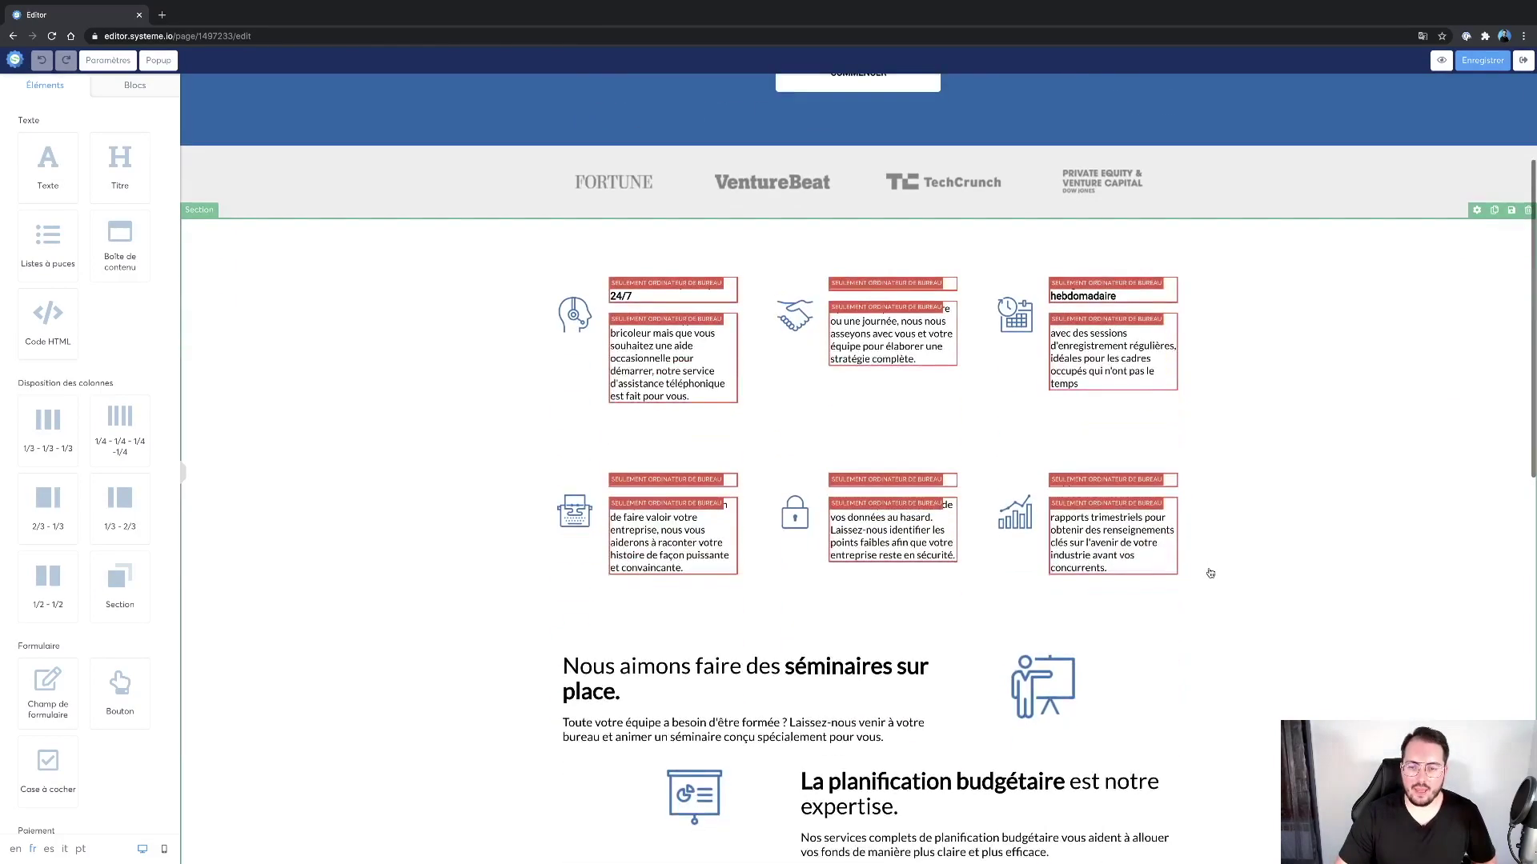
scroll(799, 461, down, 3)
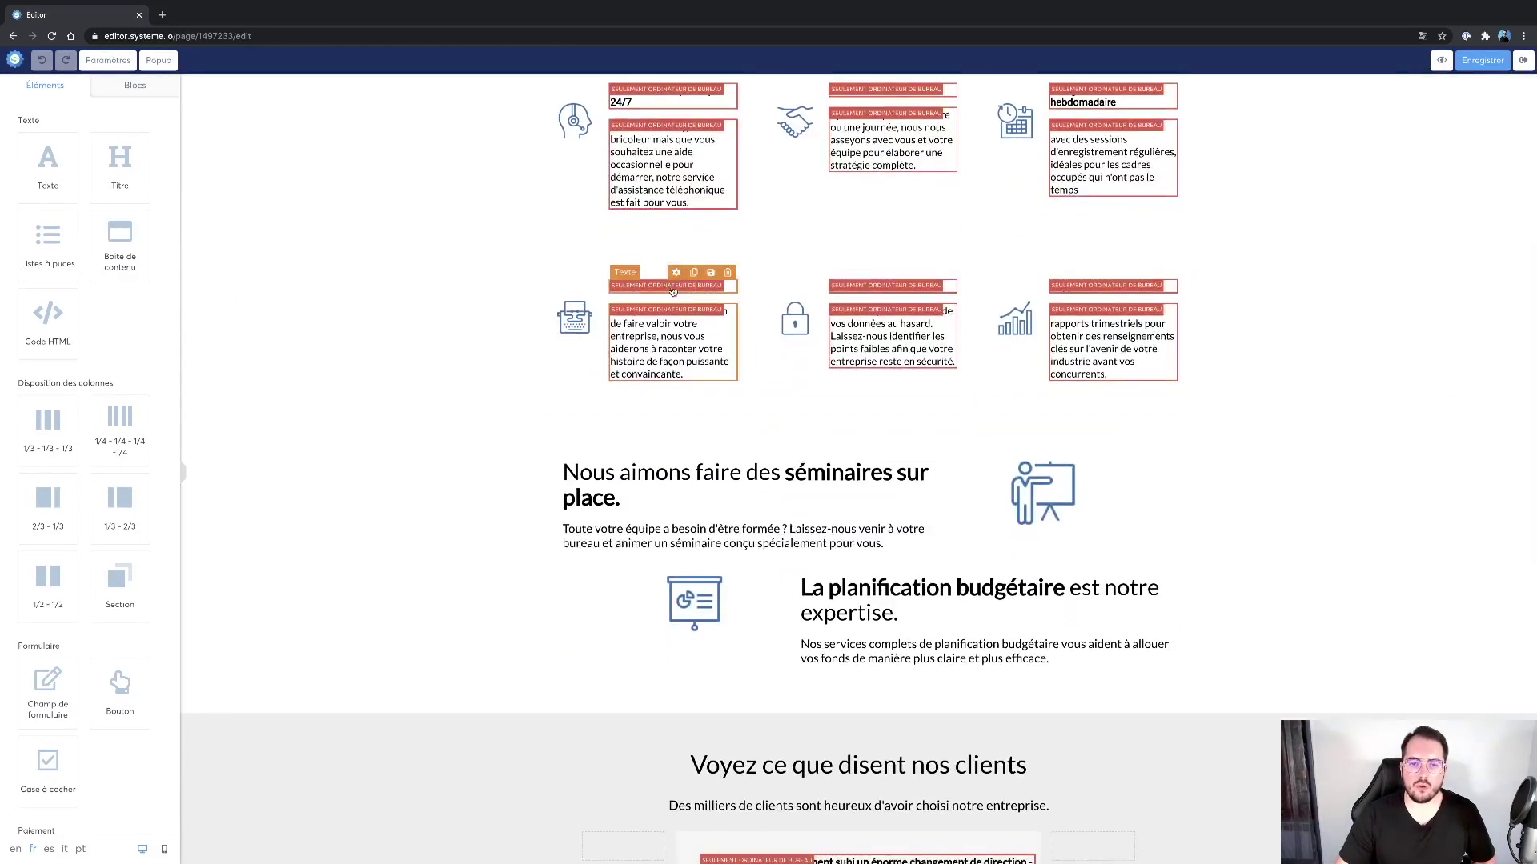
Check the sales page's mobile layout from the header to the final call to action, and return to the desktop view.
click(164, 850)
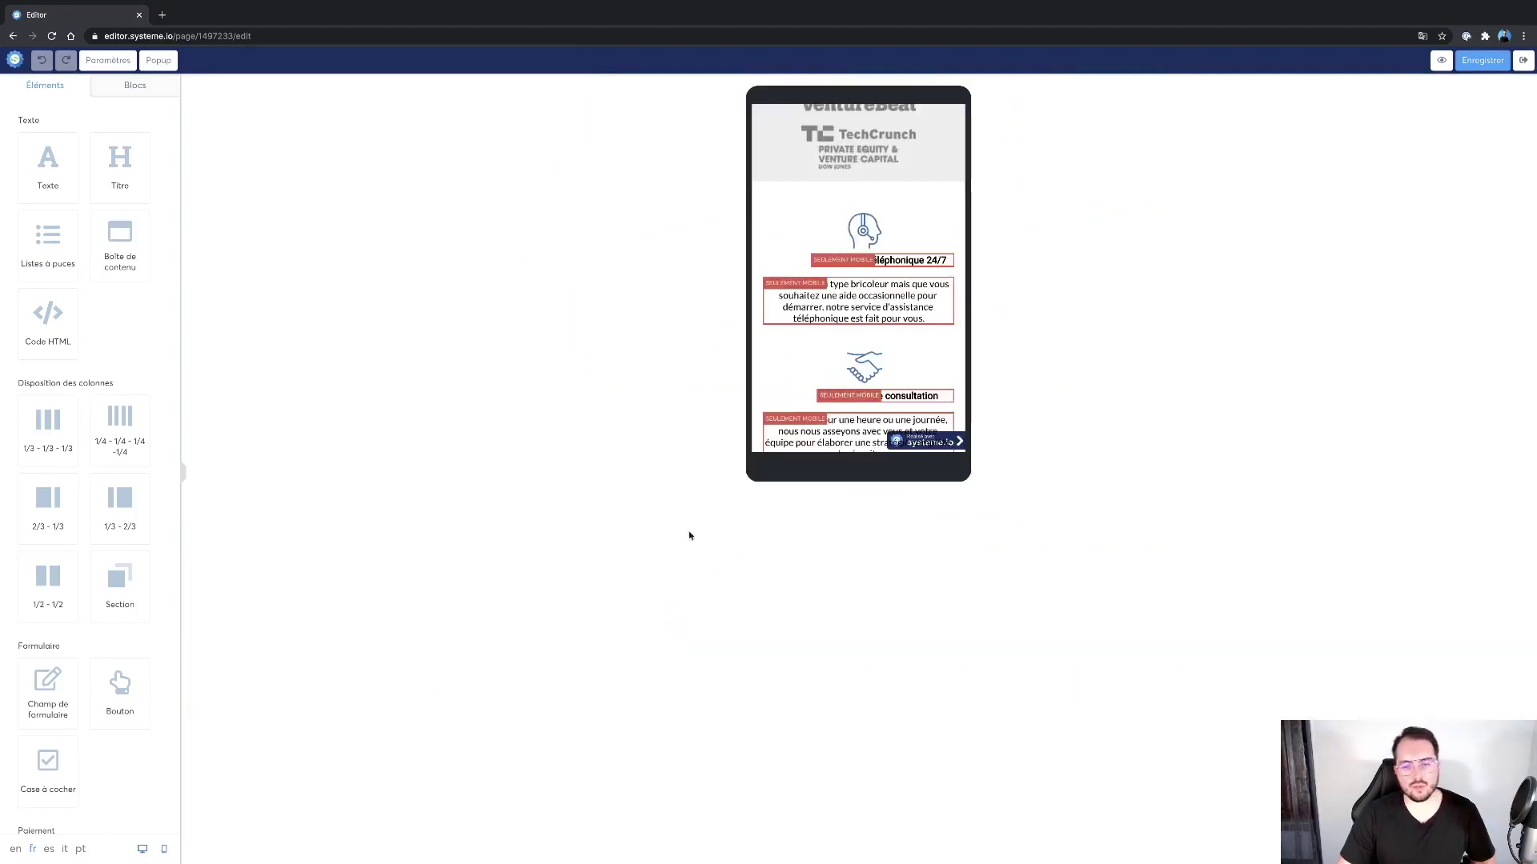
scroll(864, 320, up, 5)
scroll(888, 362, down, 10)
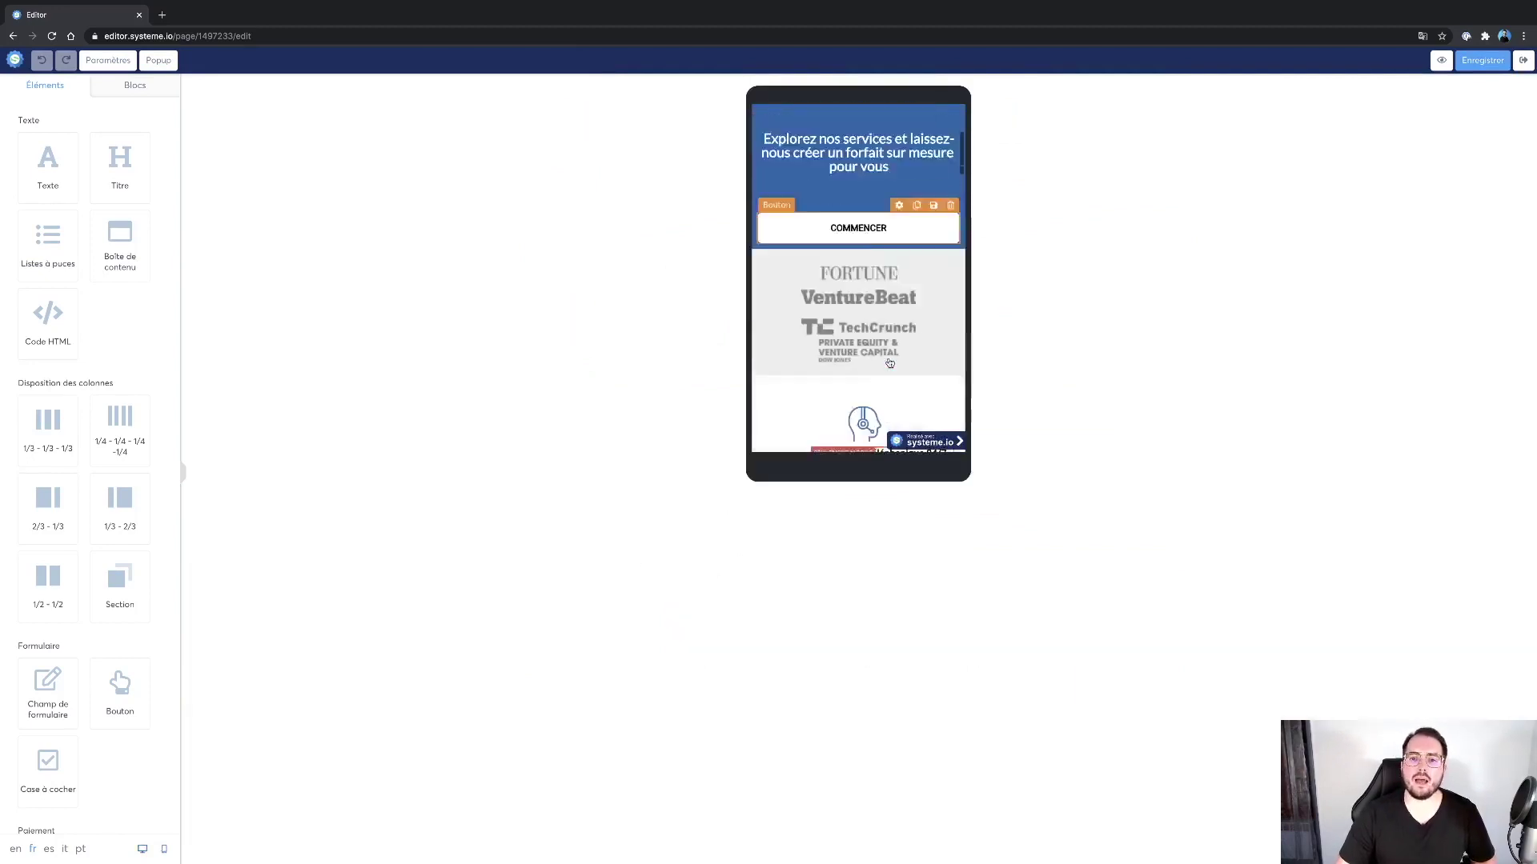
scroll(888, 362, down, 5)
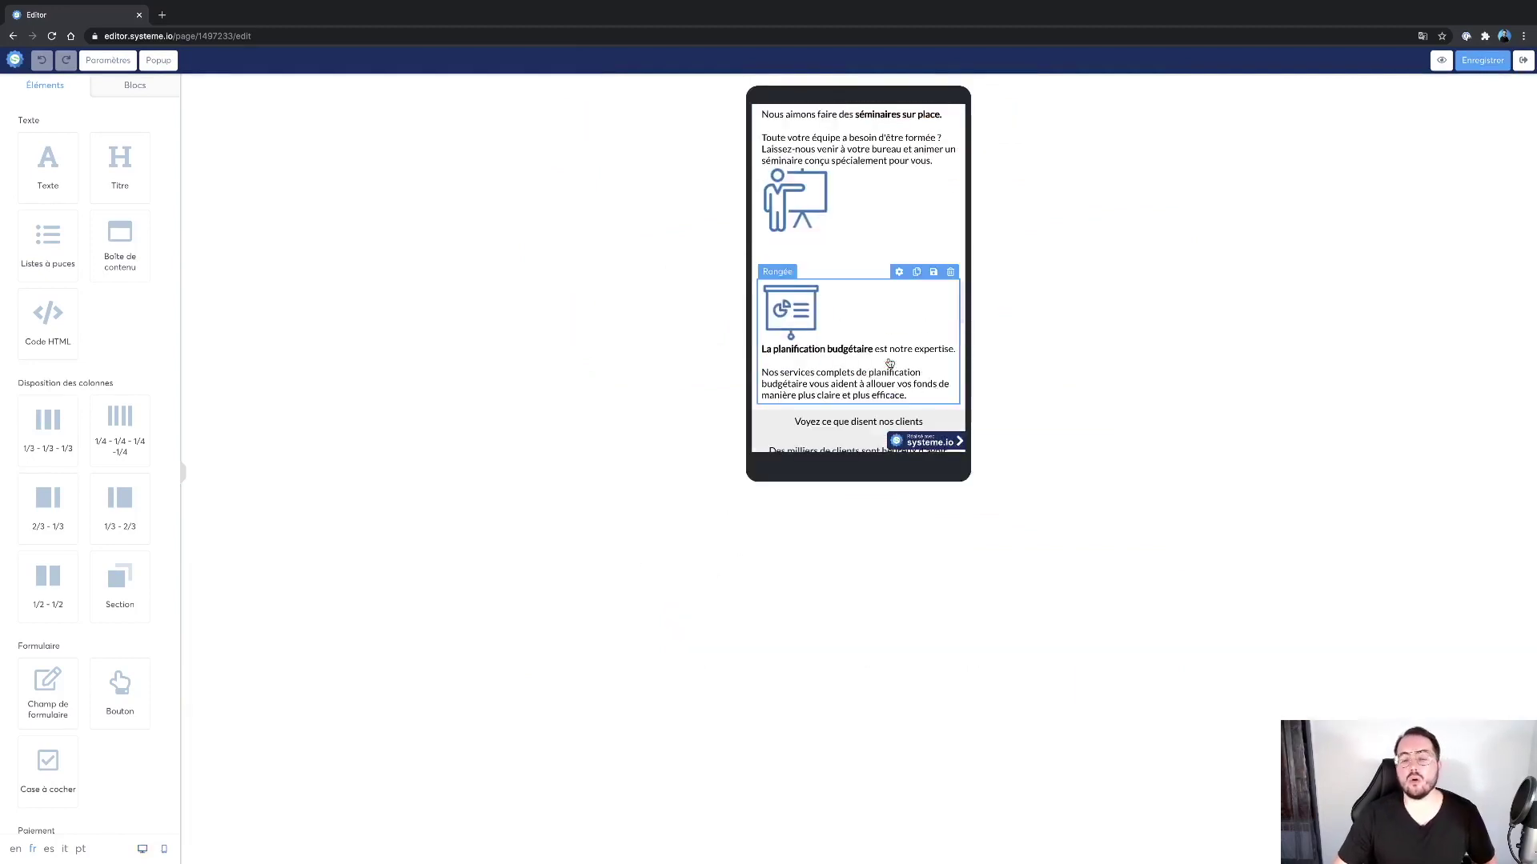
scroll(888, 363, down, 5)
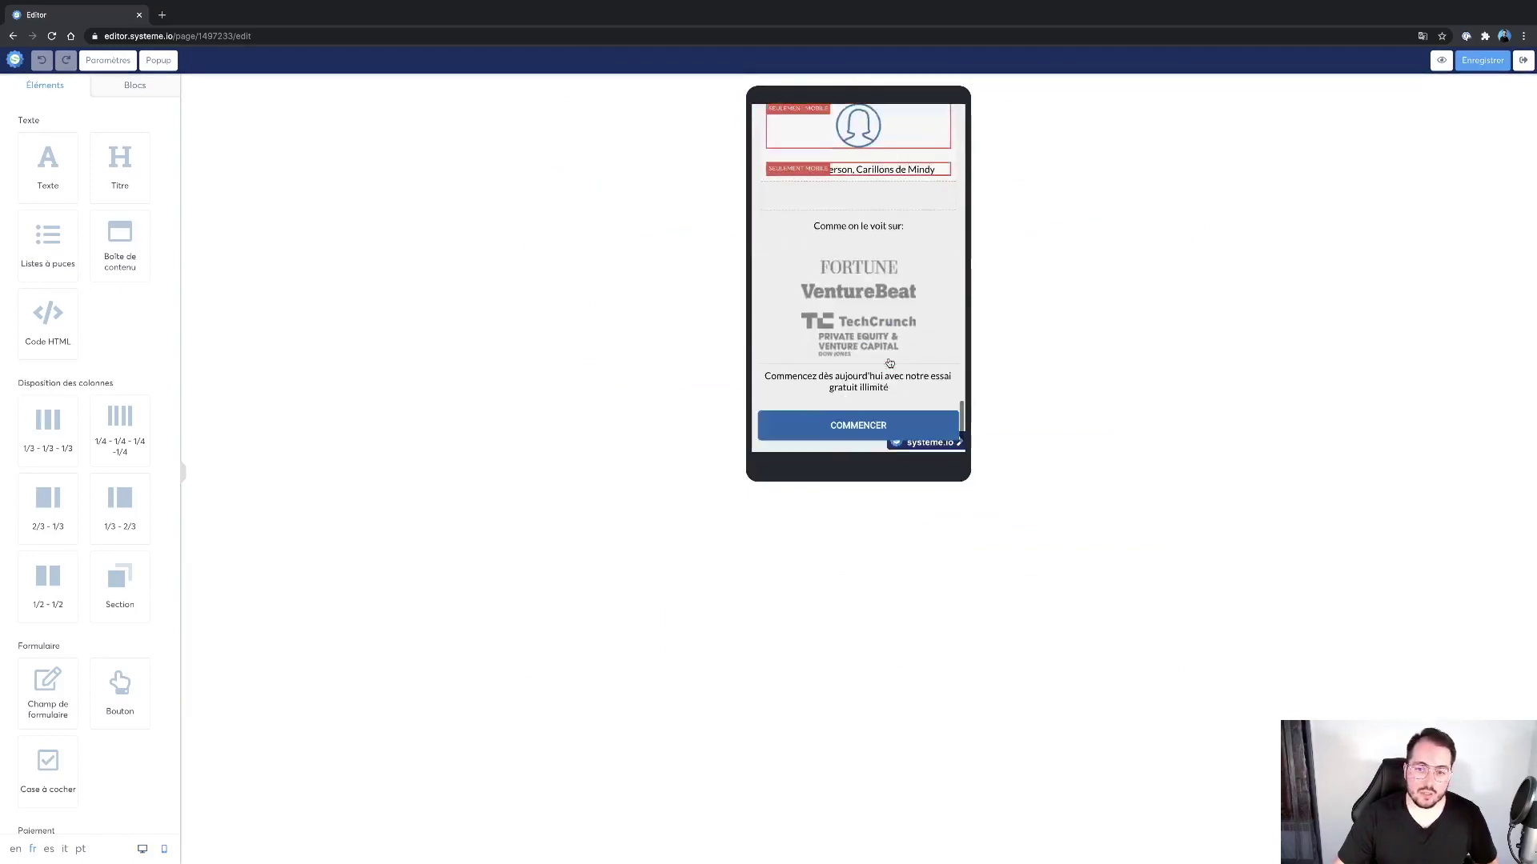
scroll(888, 363, up, 15)
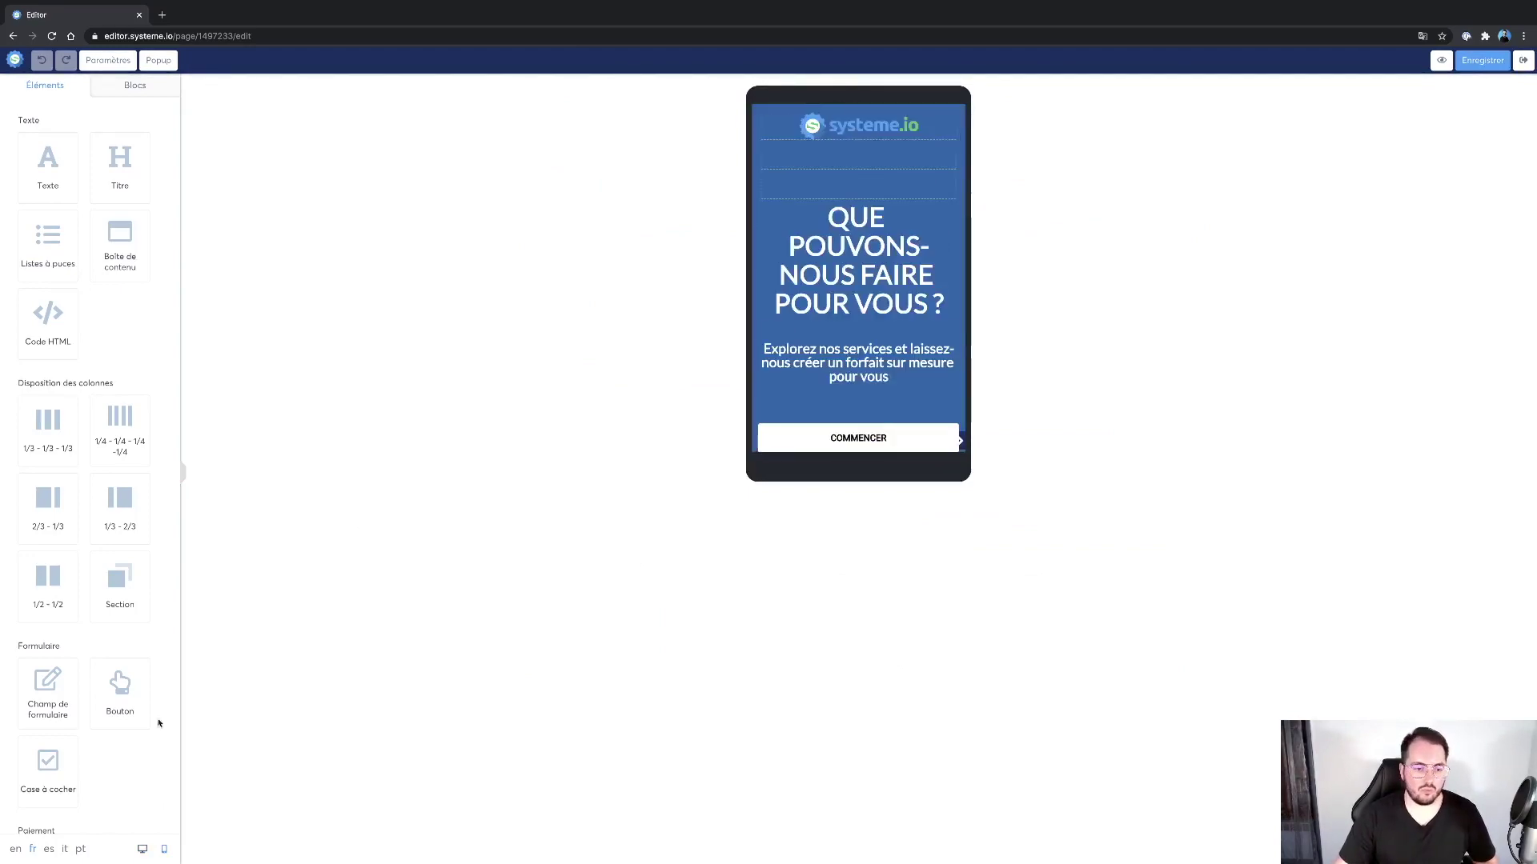
click(142, 849)
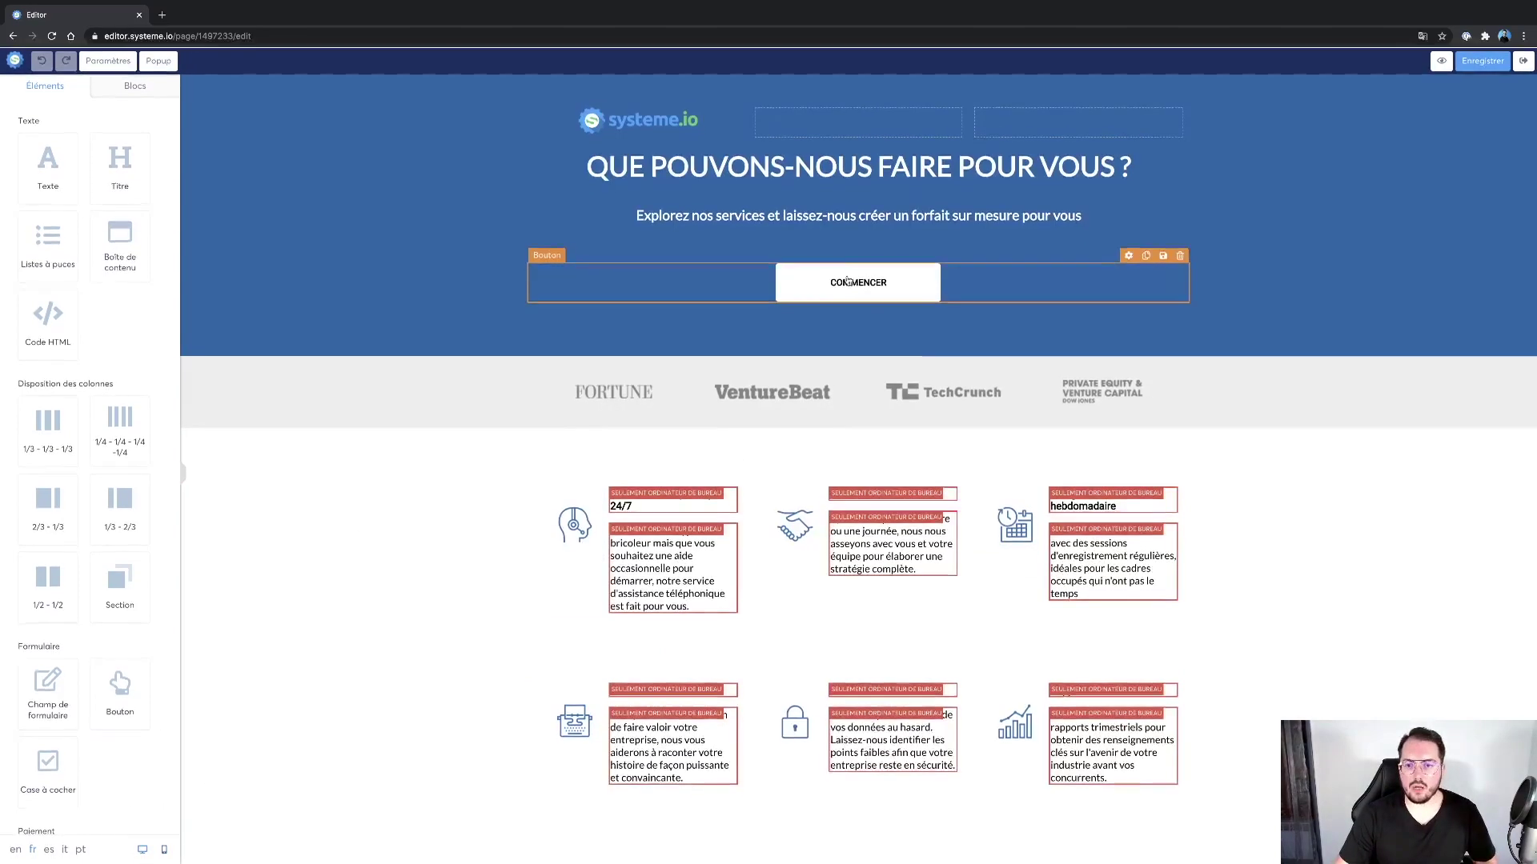
Replace the sales page's main headline with "PROMESSE DE LA FORMATION / COACHING".
double_click(776, 170)
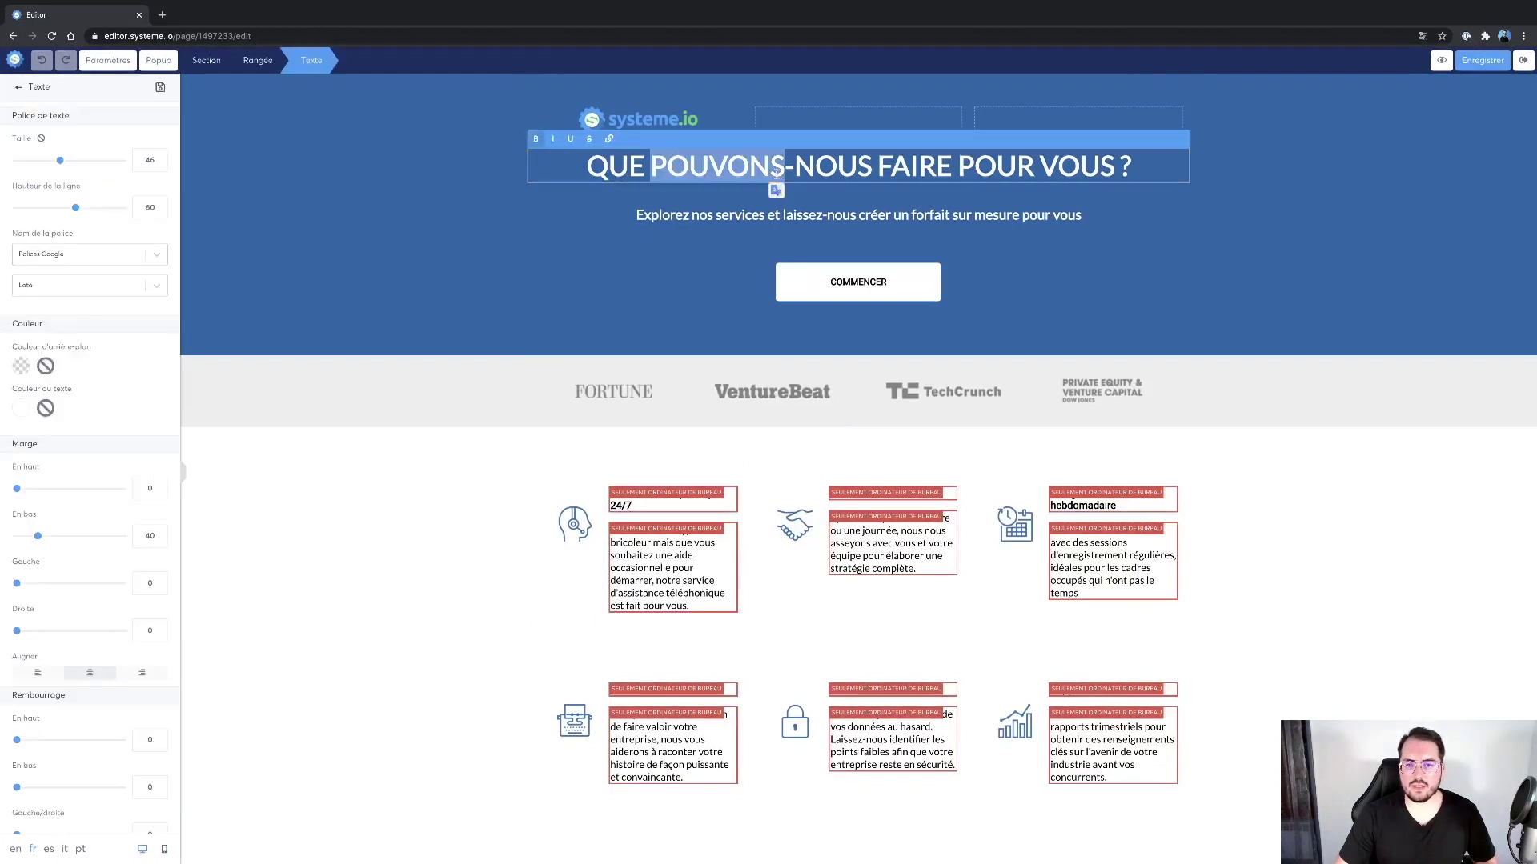
click(656, 126)
triple_click(694, 170)
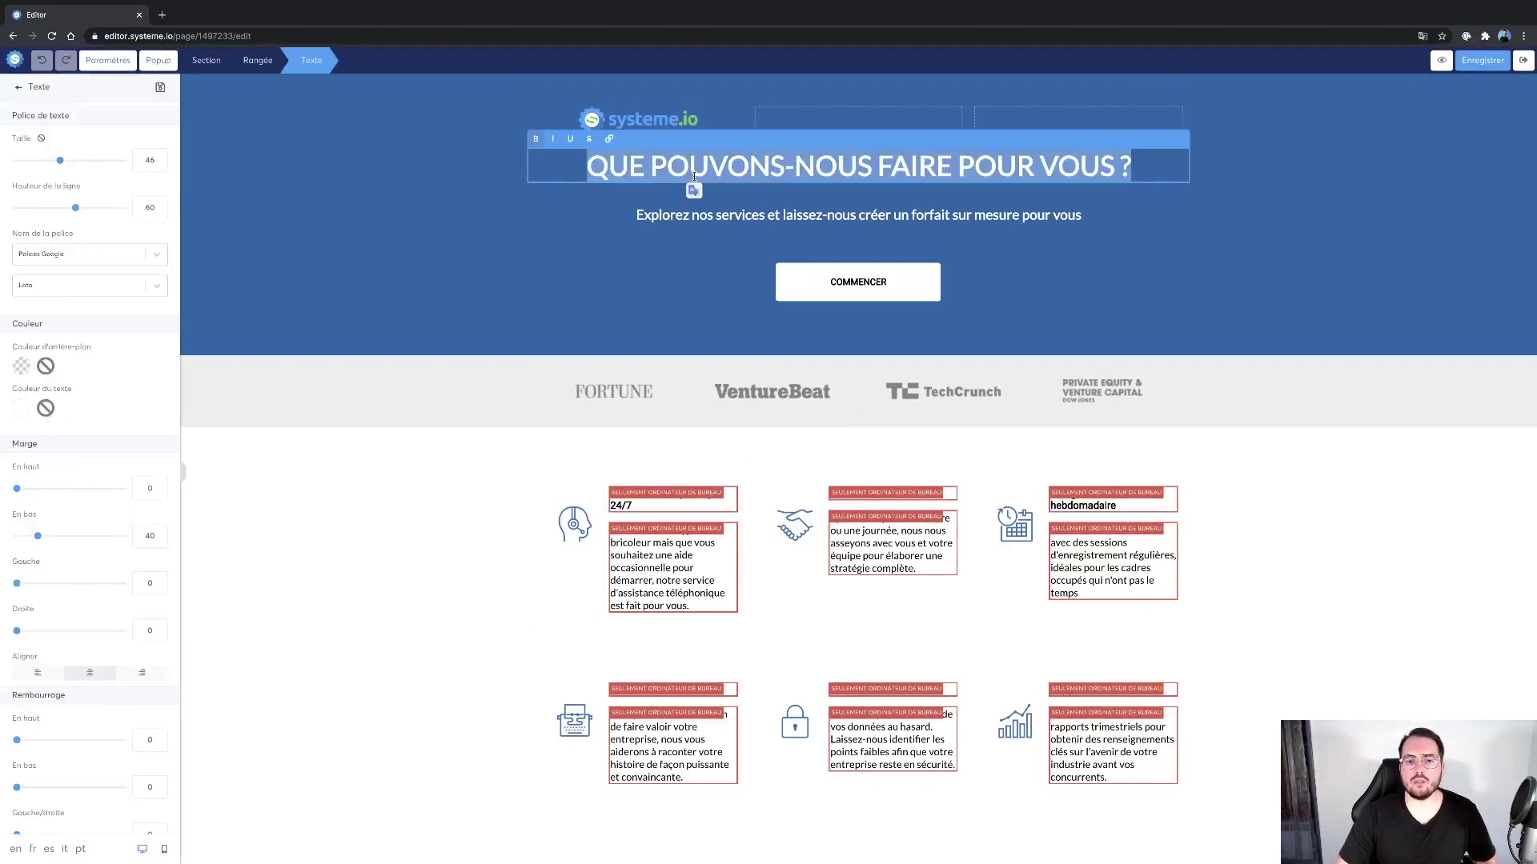
text(PROME)
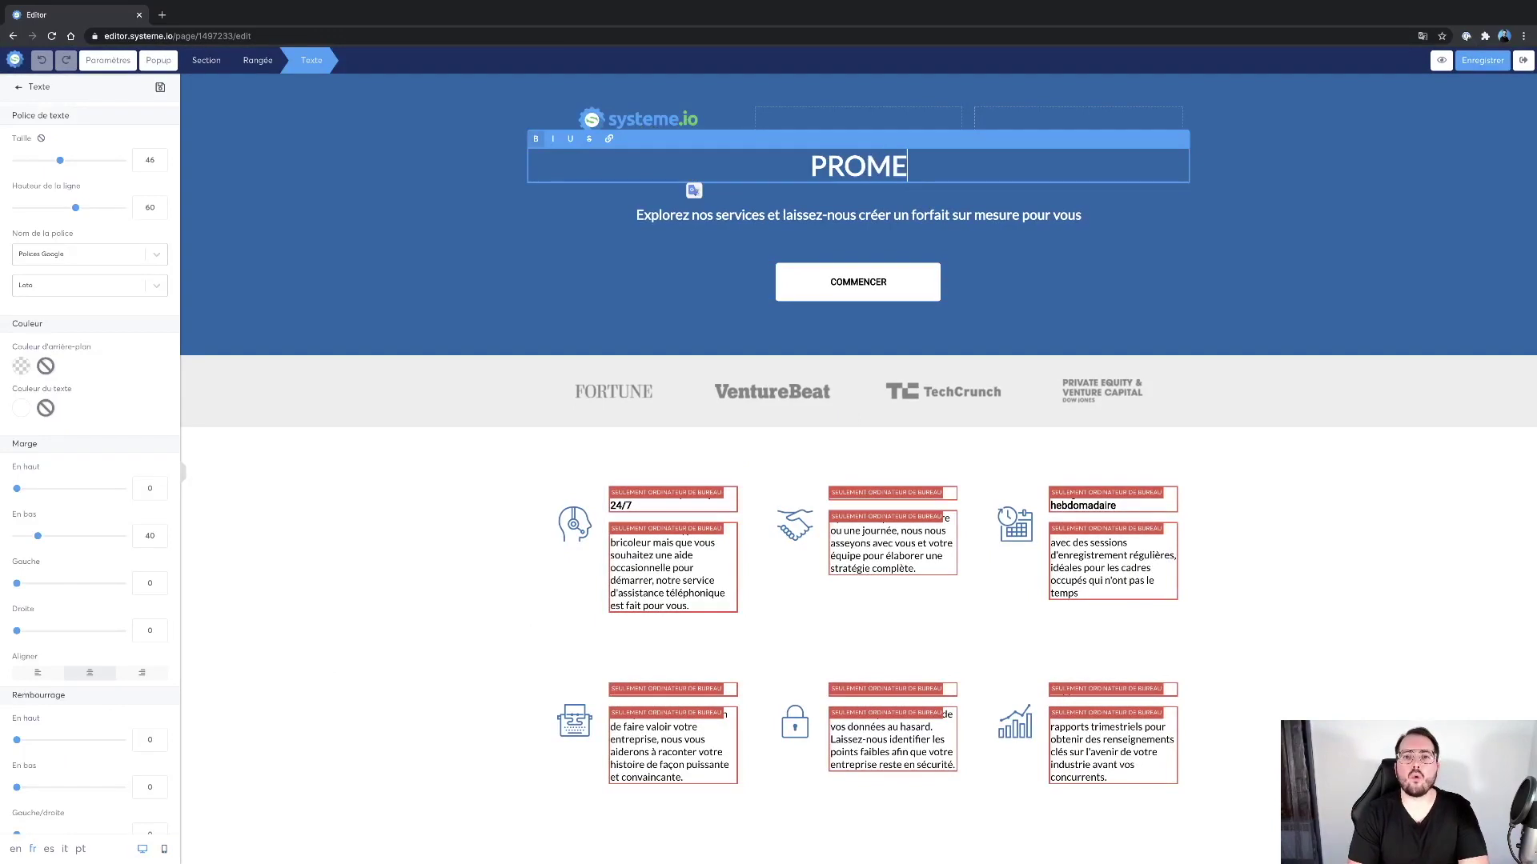
text(SSE DE )
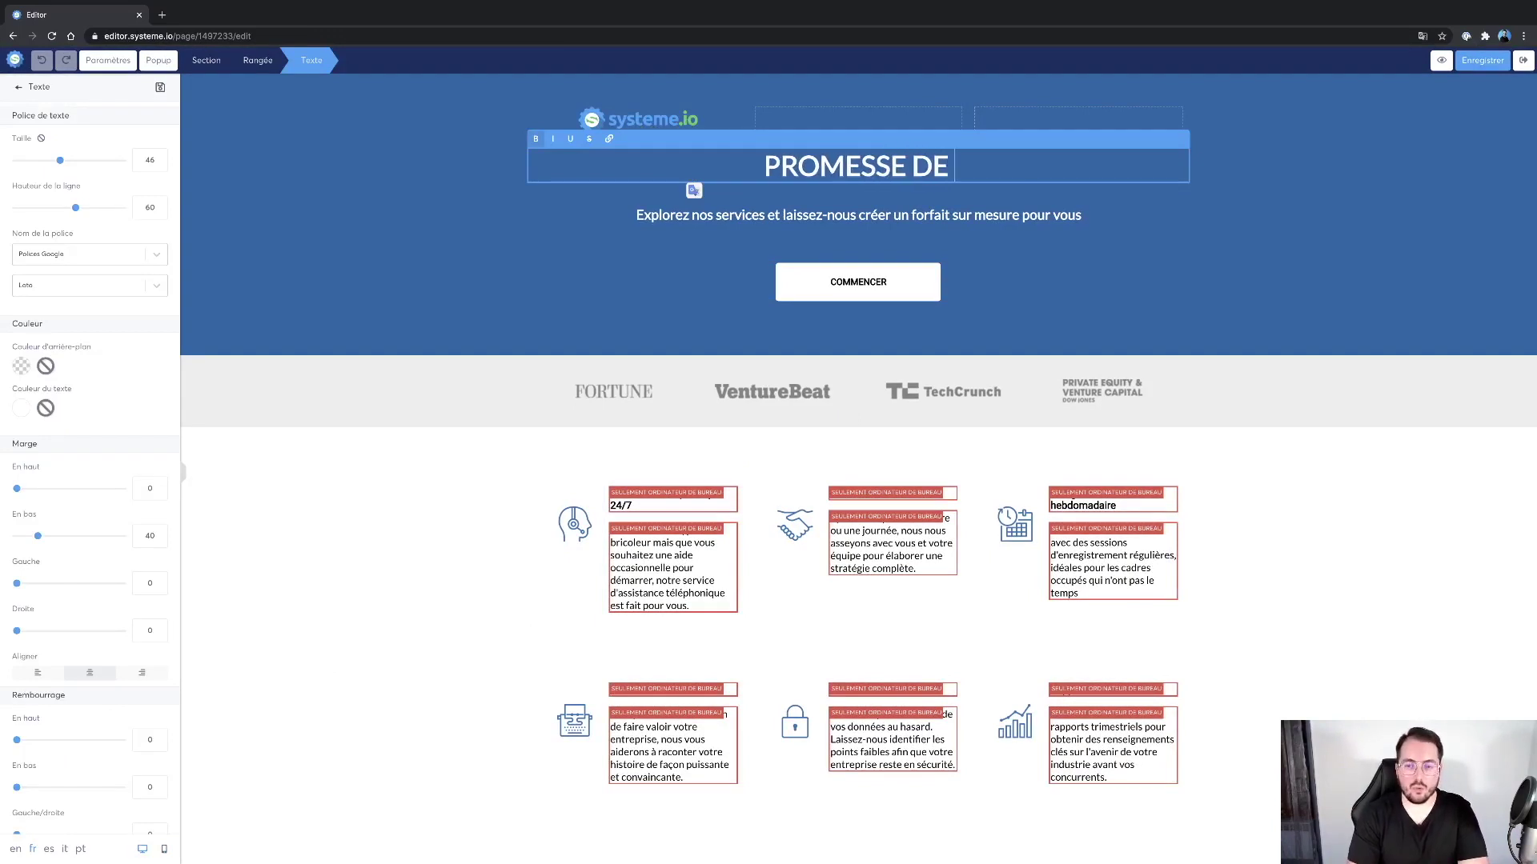
text(LA FORMATION /)
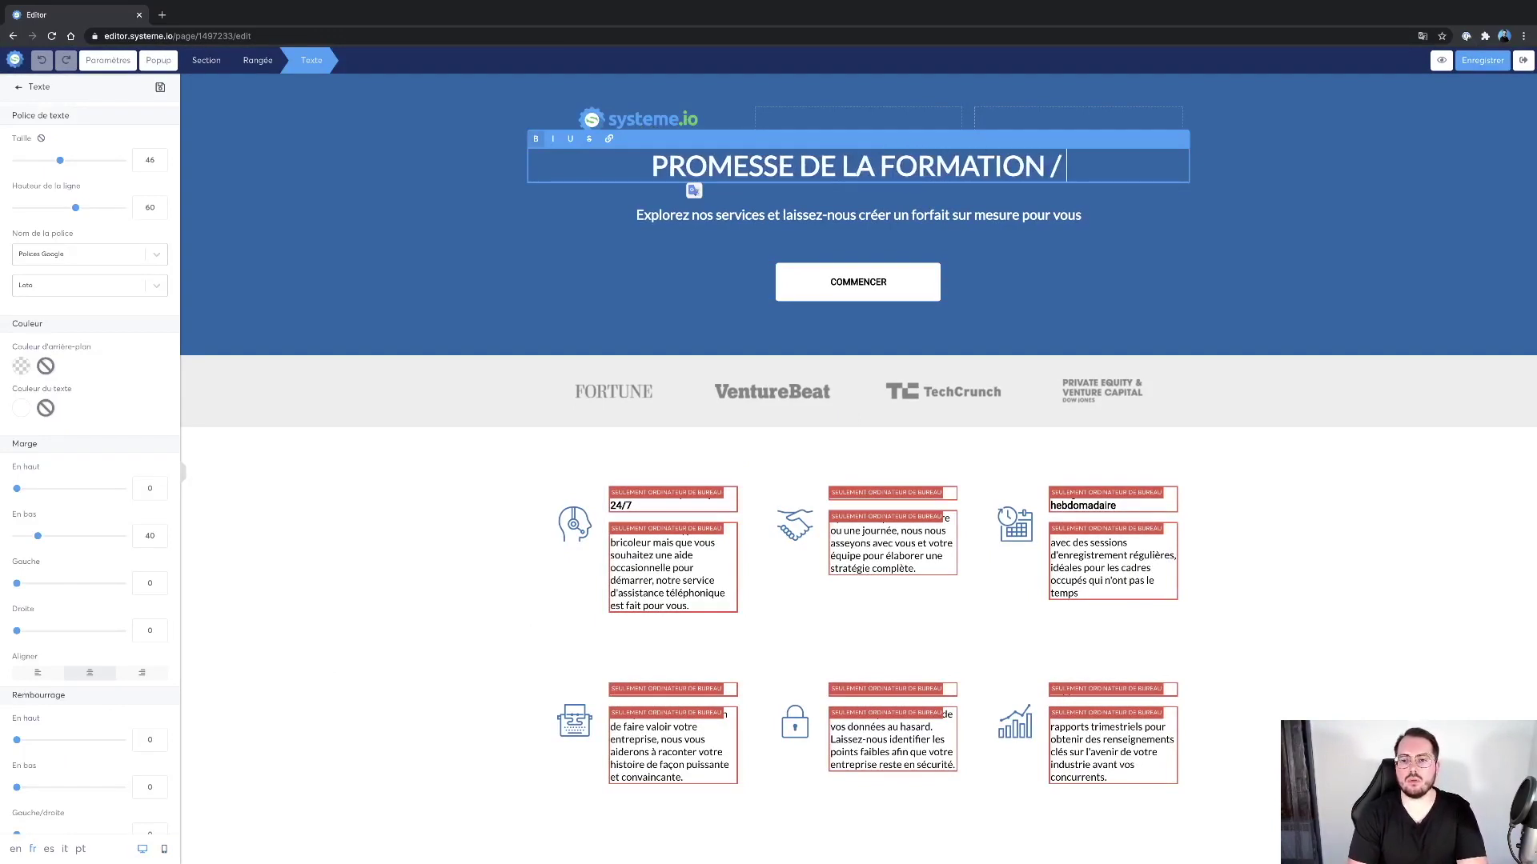
text( COACHING)
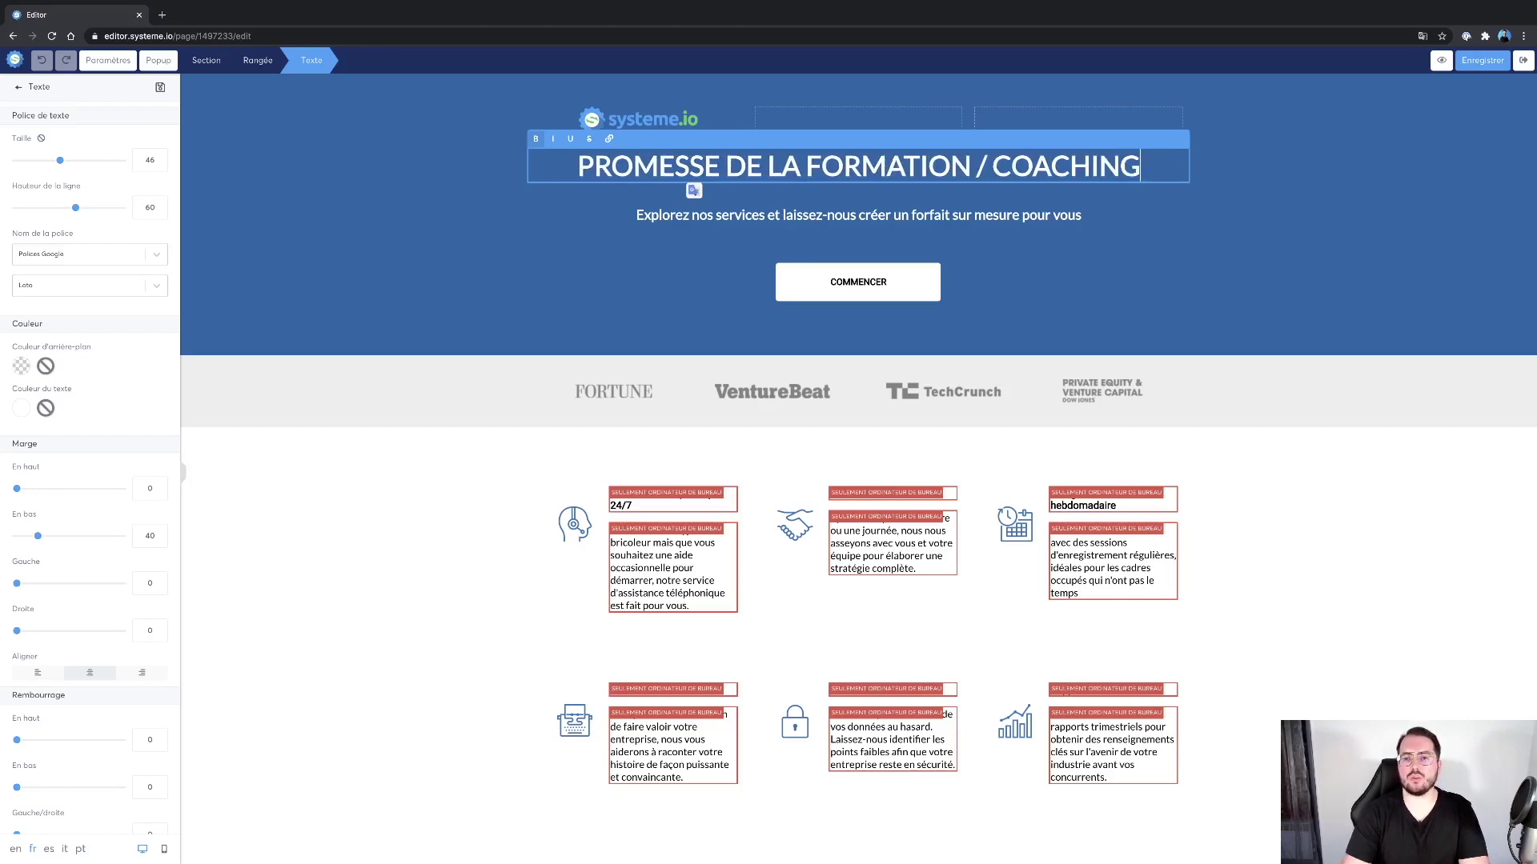
Replace the subheading under the main headline with "+ D'infos sur la promesse ci-dessus".
click(733, 222)
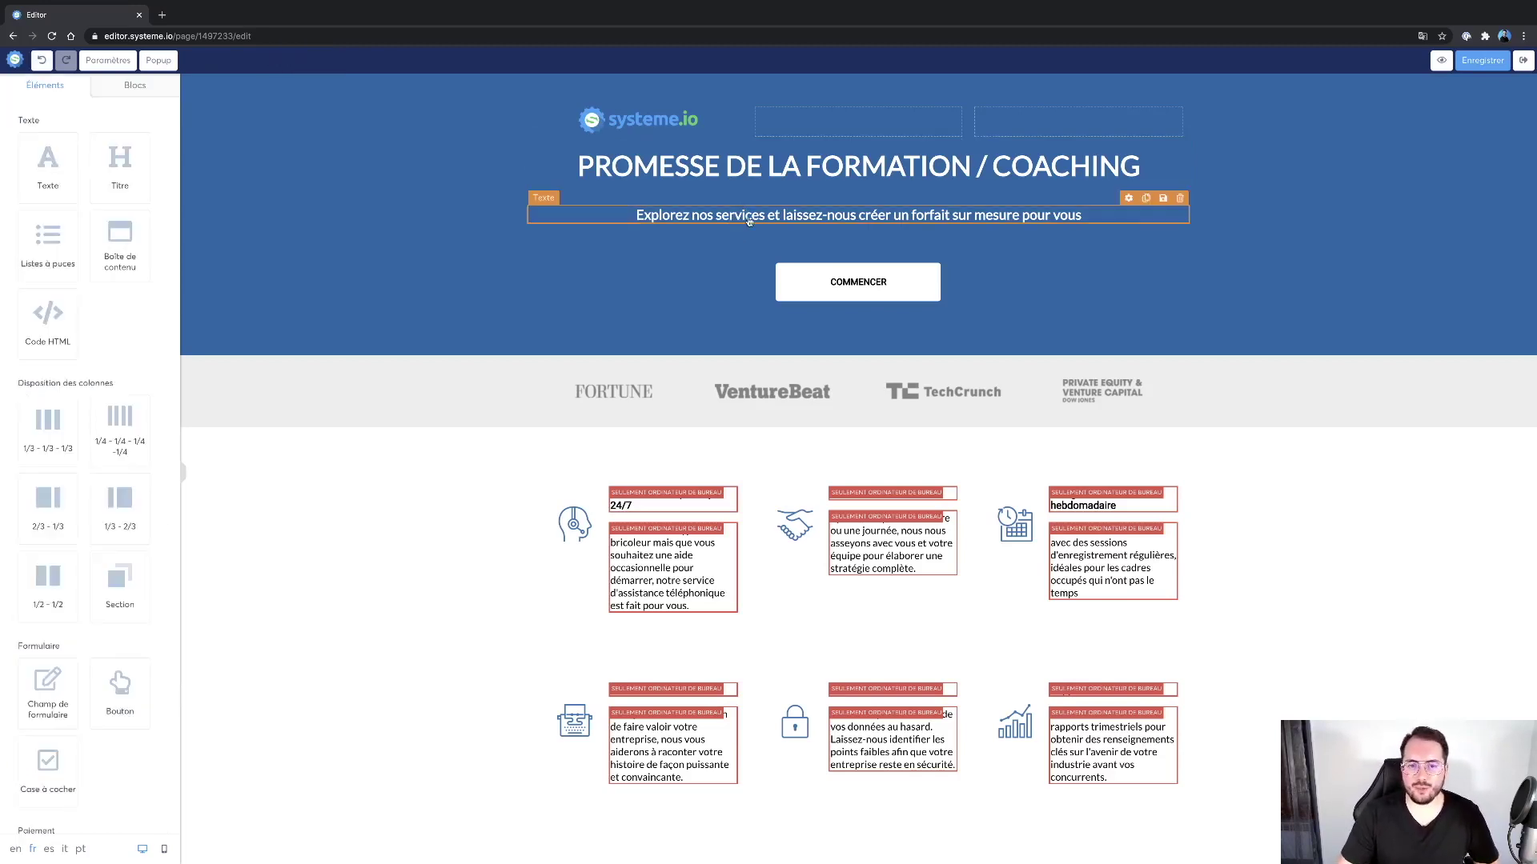
double_click(748, 220)
triple_click(749, 218)
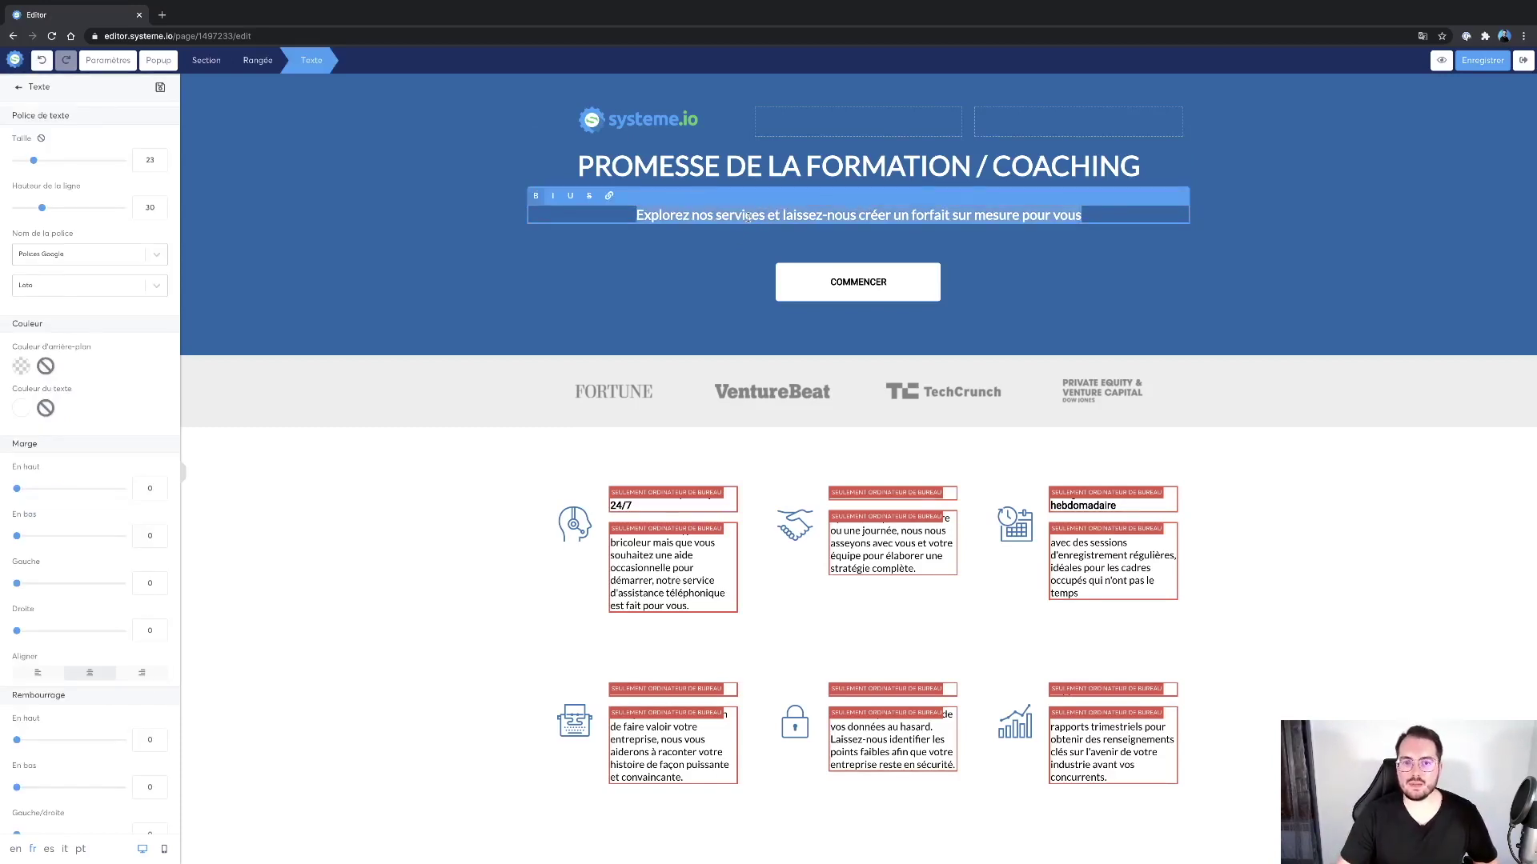
click(747, 217)
text(+ d)
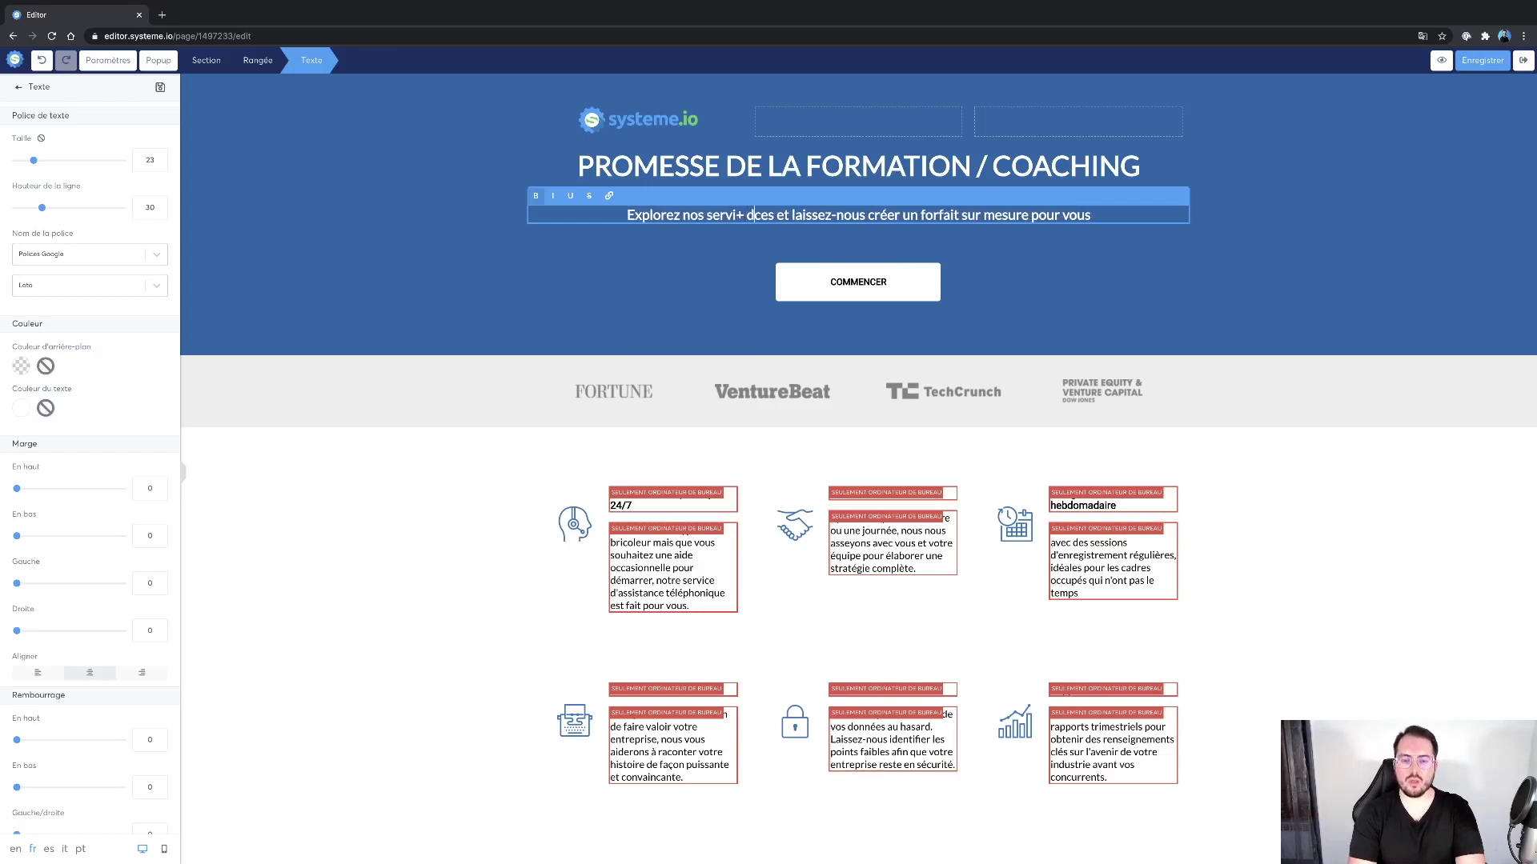
key(super+a)
key(BackSpace)
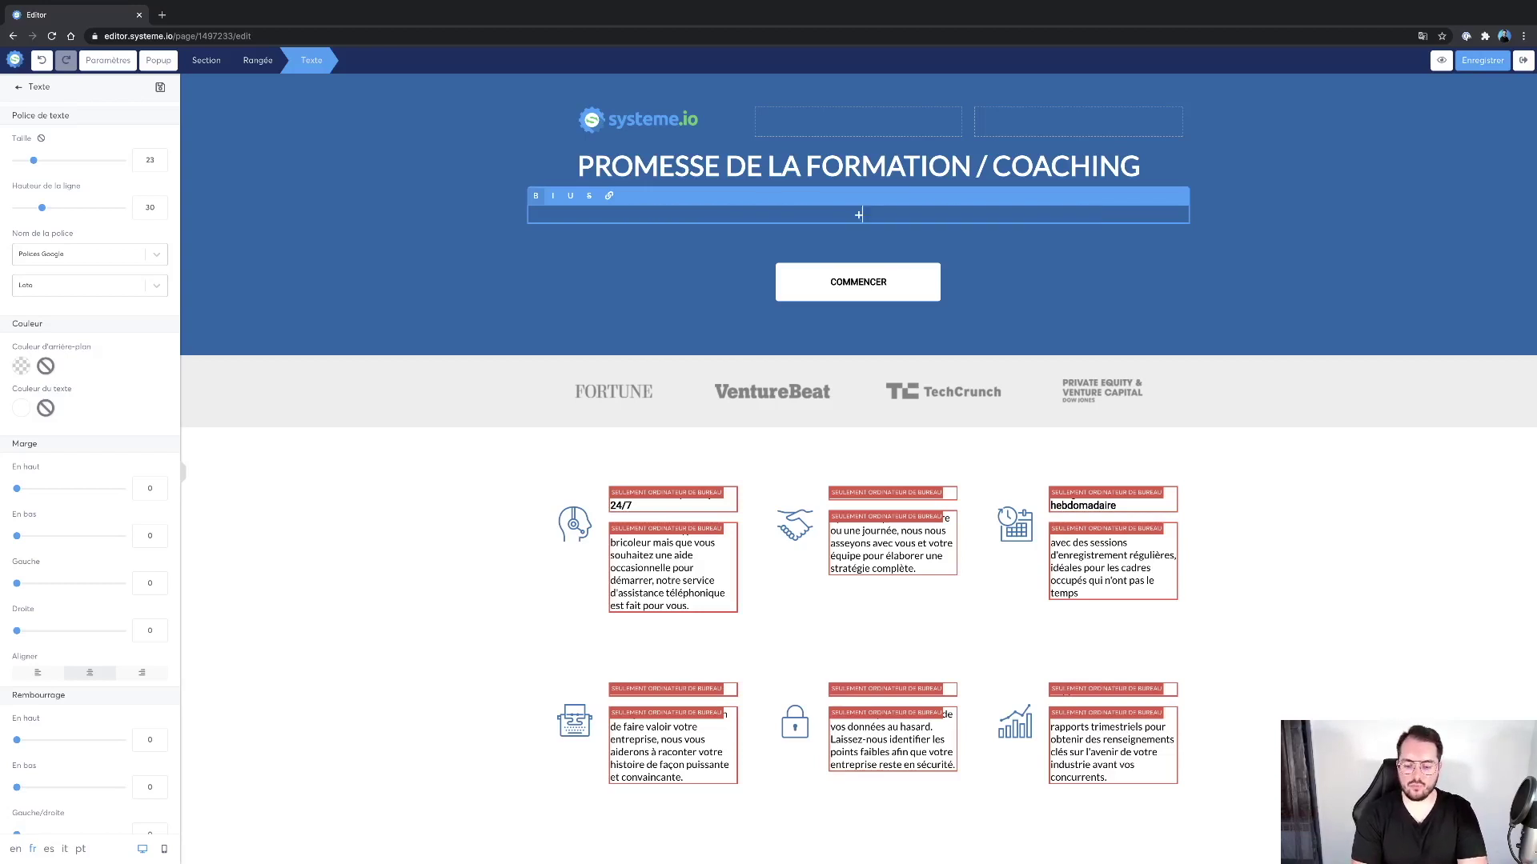
text(+ D'infos sur)
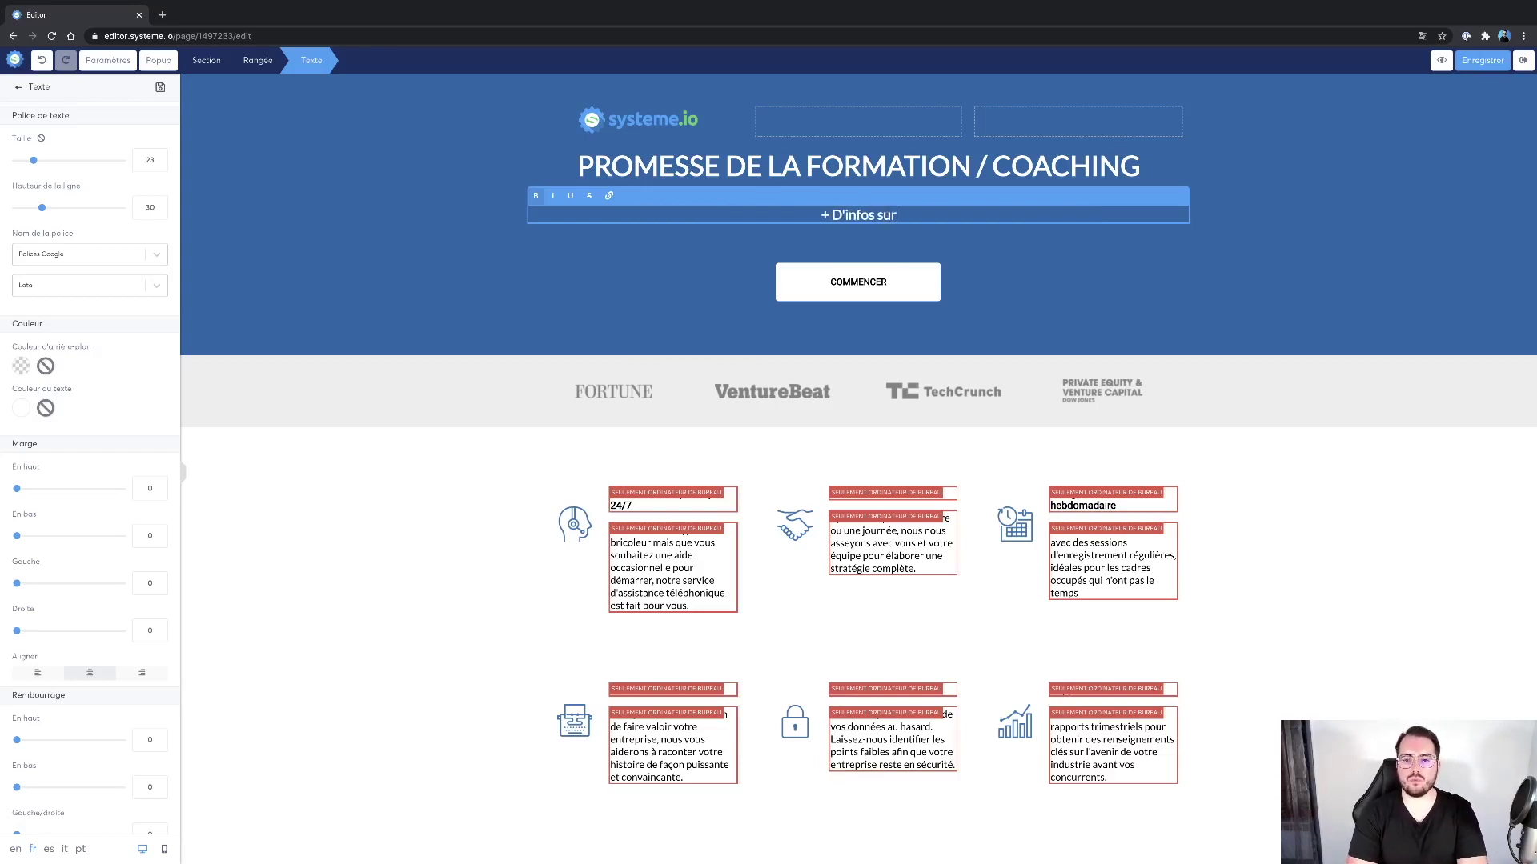
text( la promess)
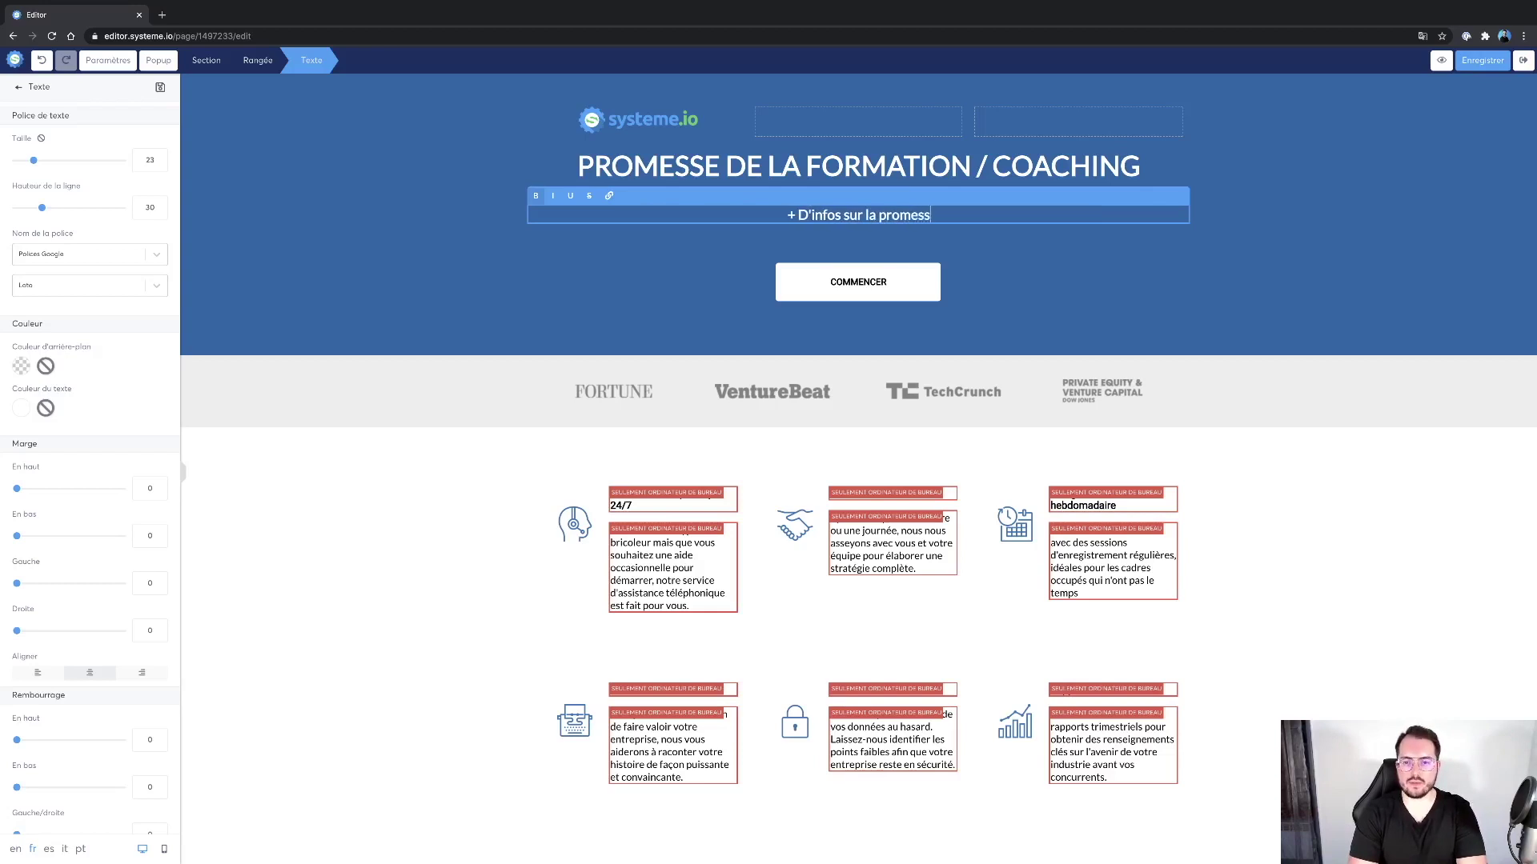
text(e ci-dessus)
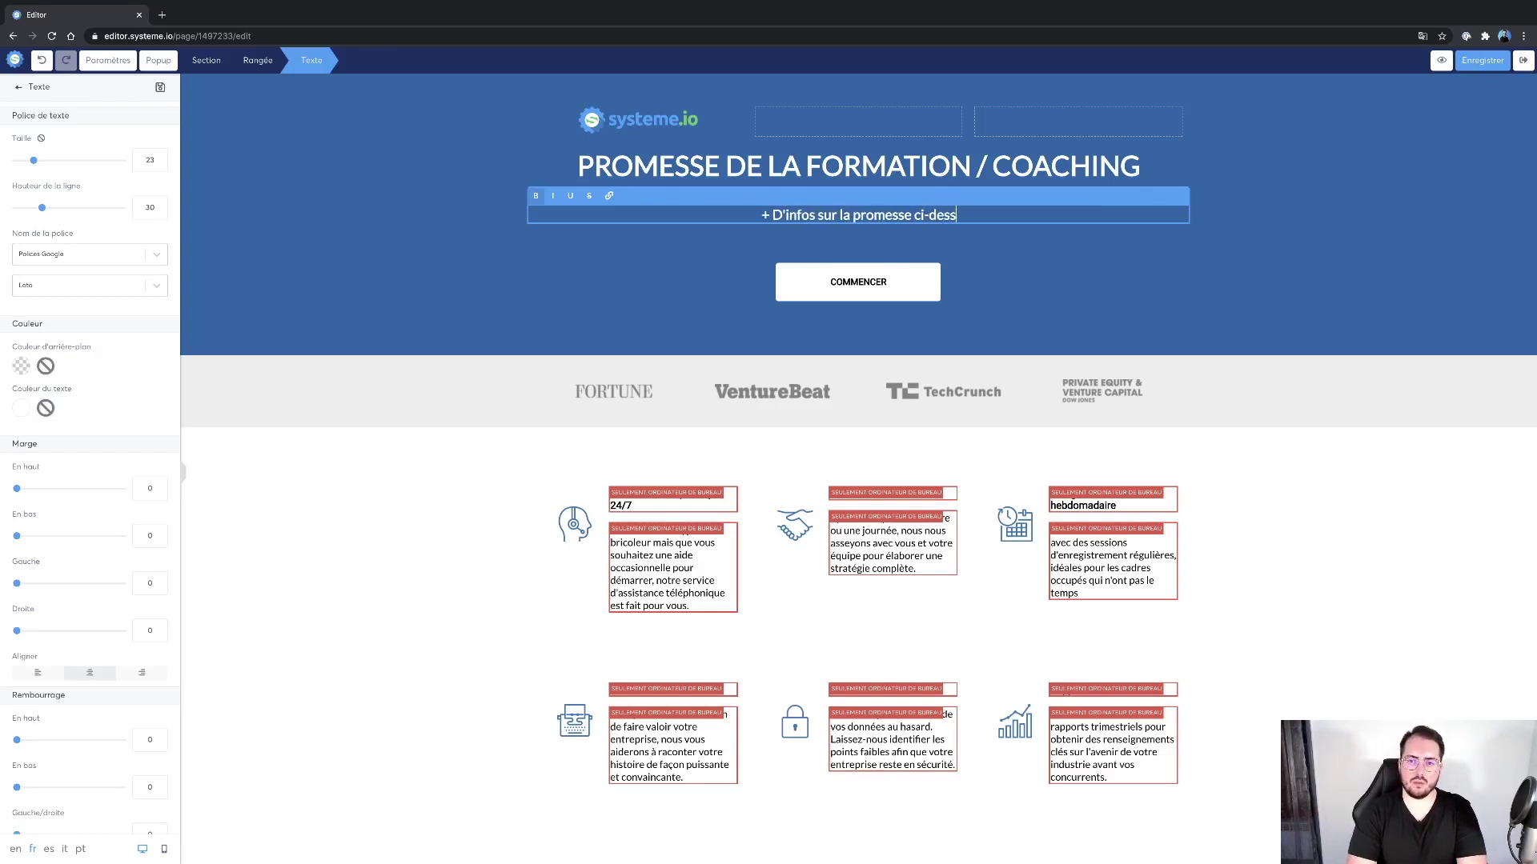
Add a video element to the hero section between the subheading and the COMMENCER button.
click(721, 328)
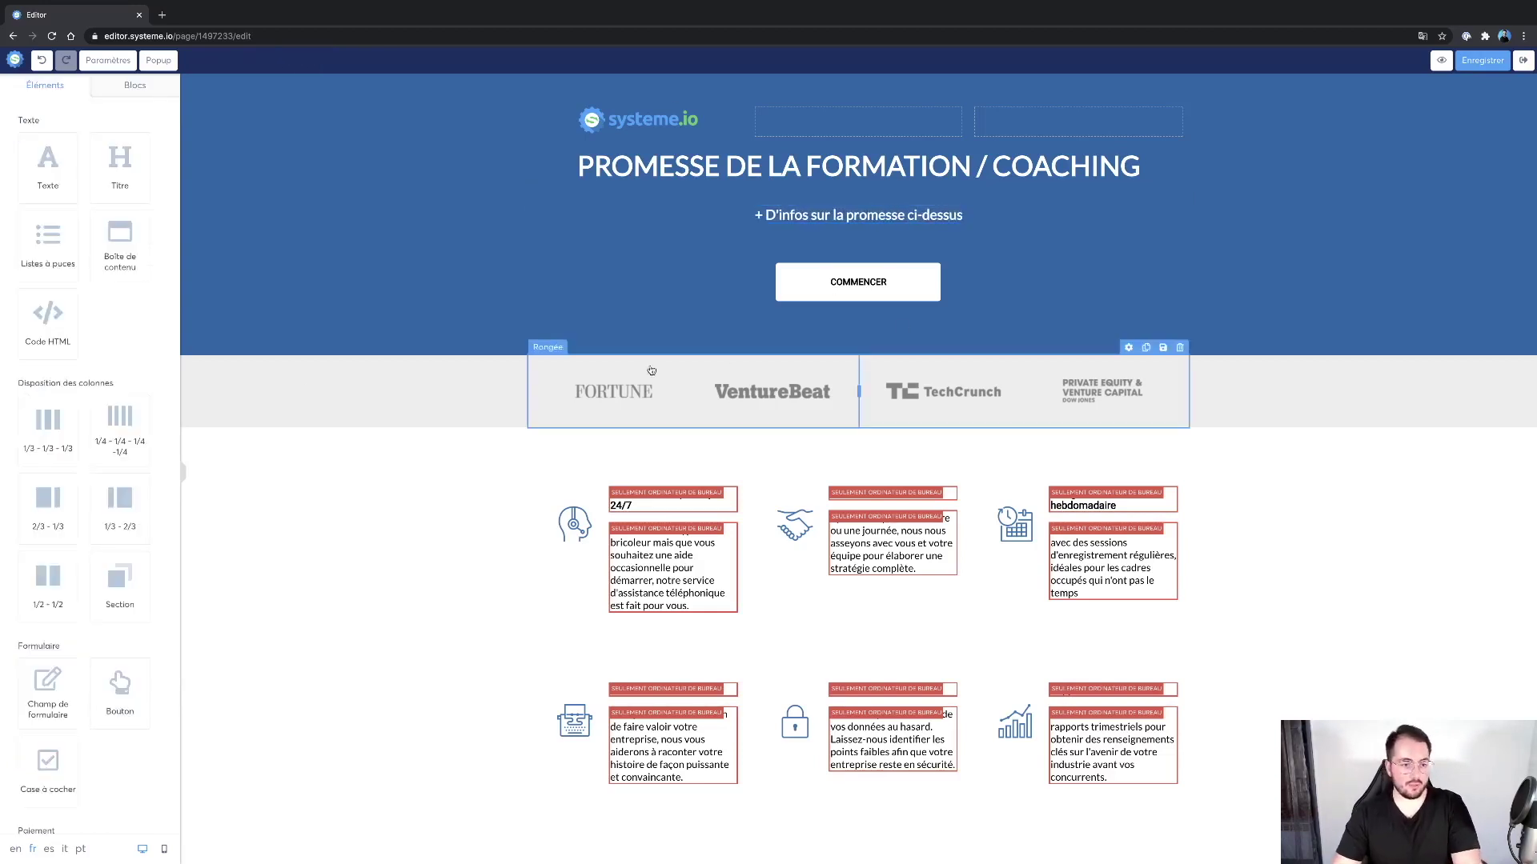
scroll(116, 480, down, 6)
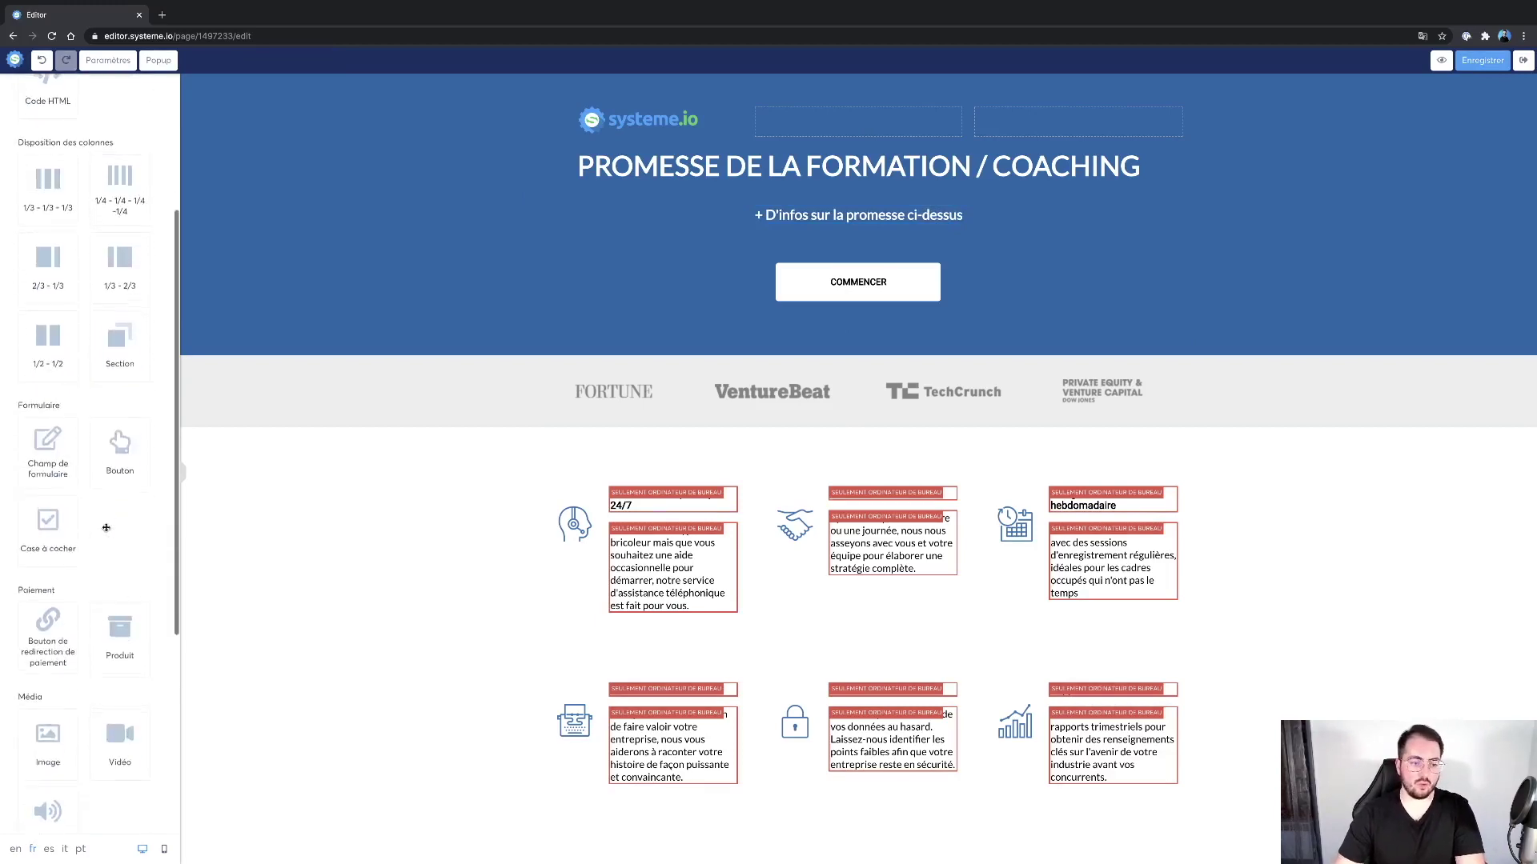
drag(125, 536, 884, 168)
drag(883, 164, 885, 167)
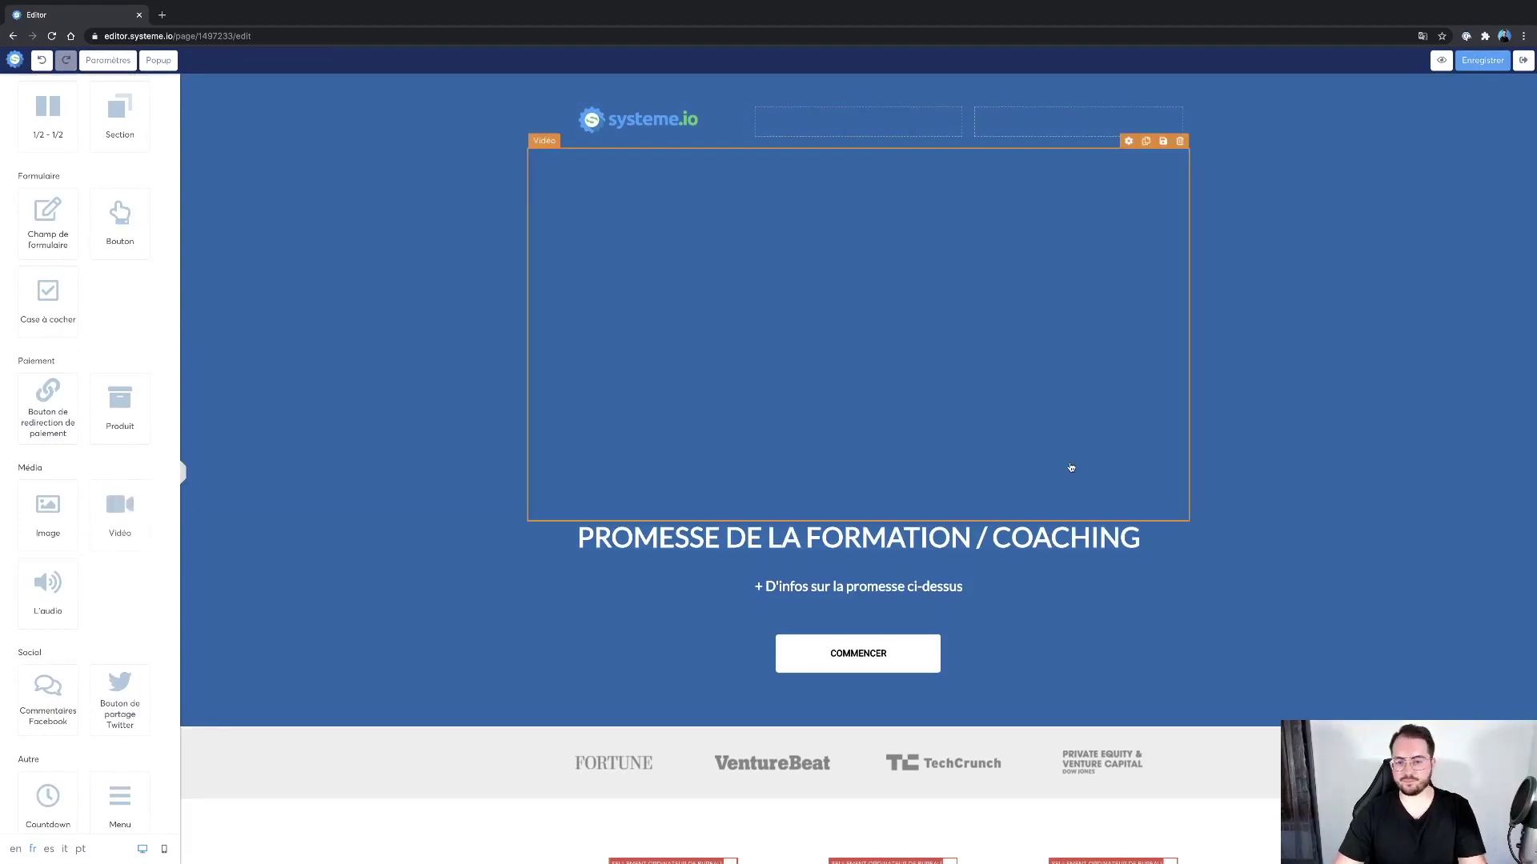
drag(968, 243, 861, 656)
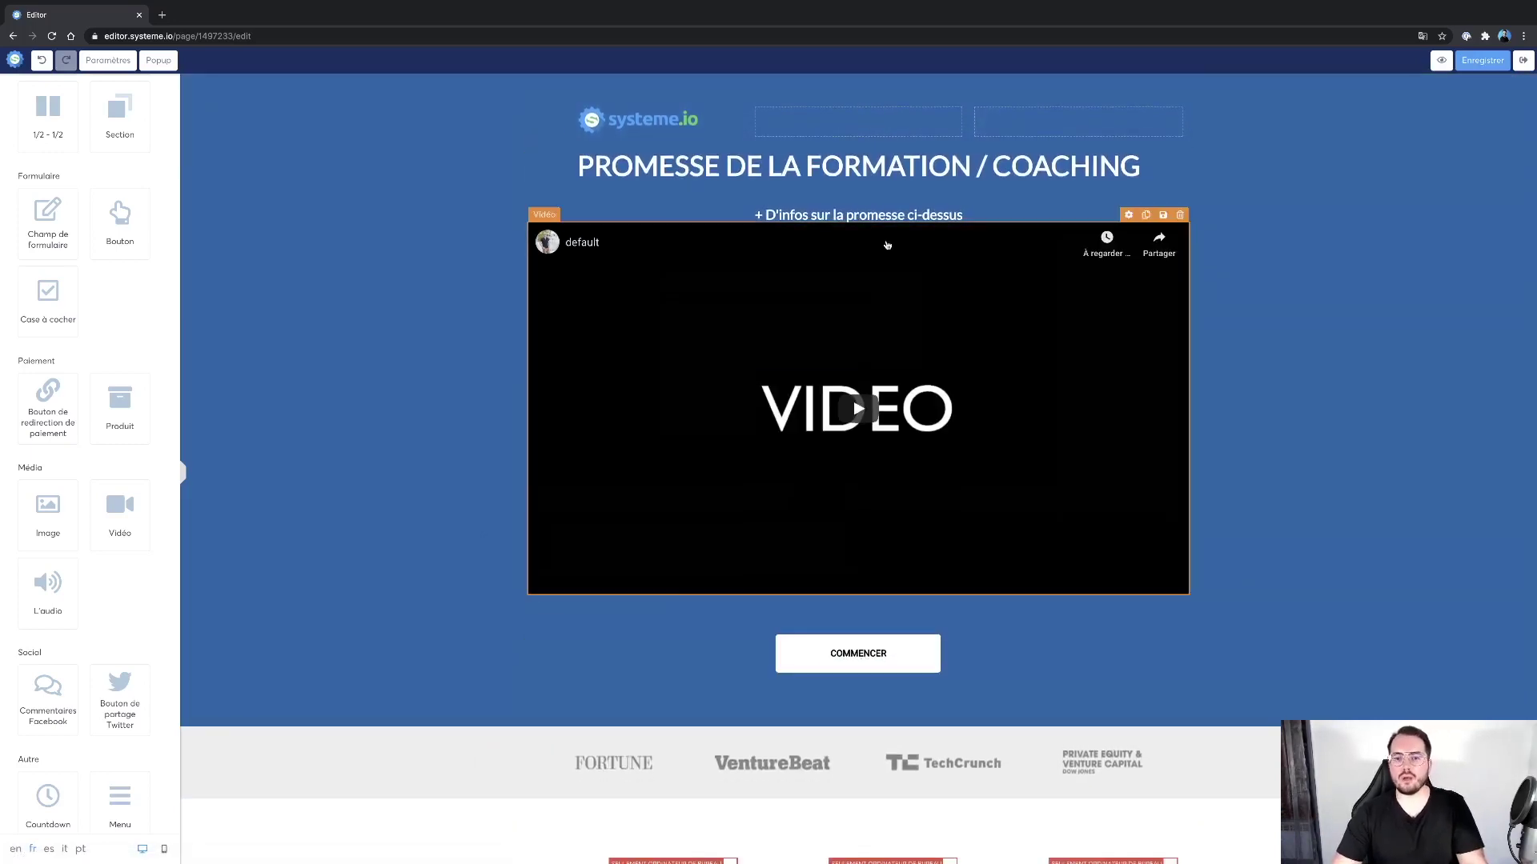
Give the subheading above the video a bottom margin of about 30.
click(883, 217)
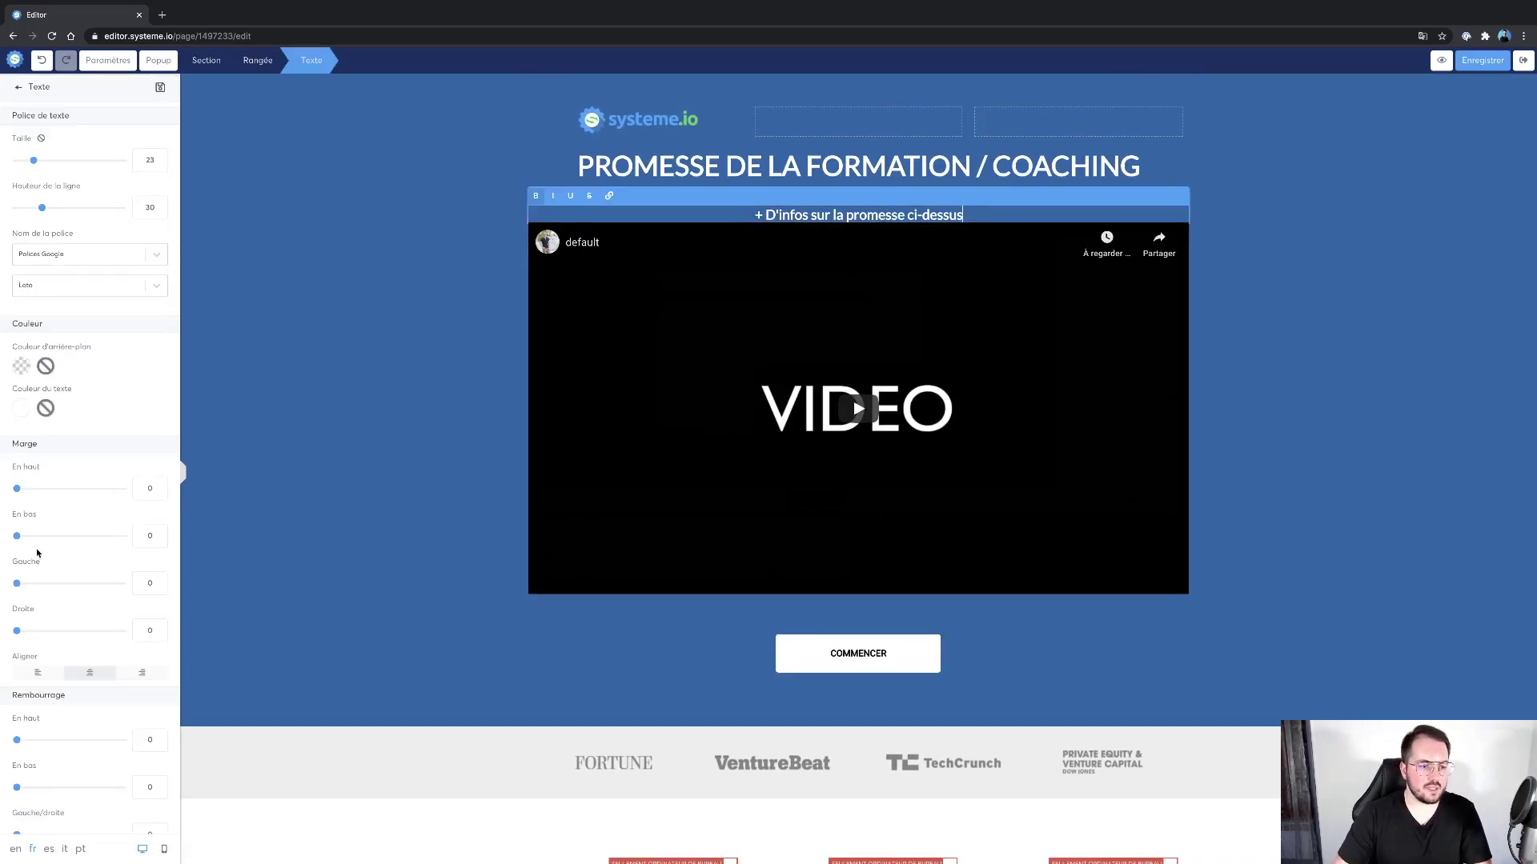
drag(17, 537, 33, 544)
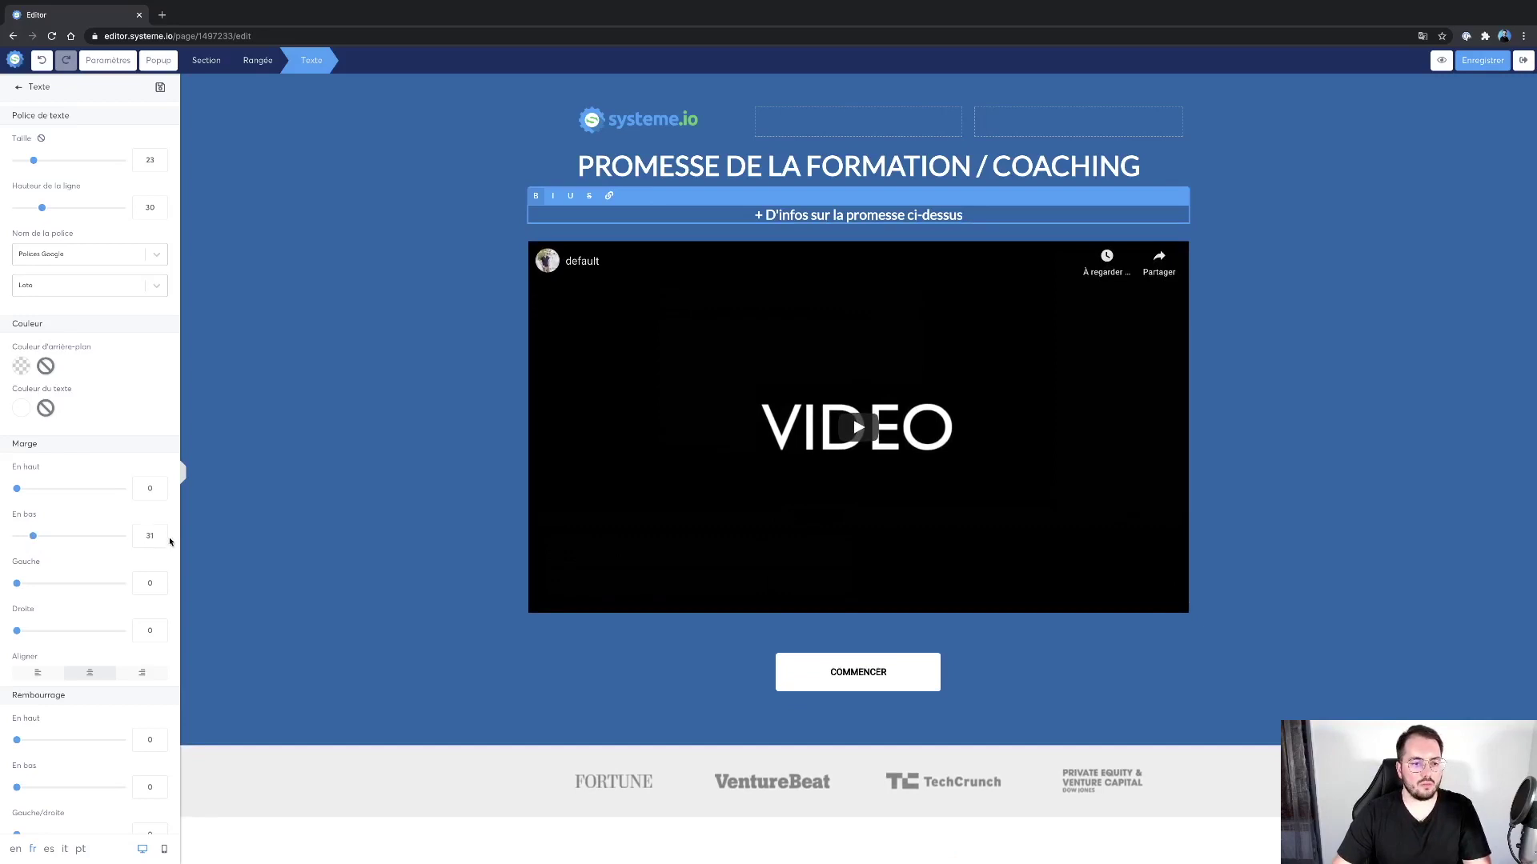
click(162, 539)
click(1228, 525)
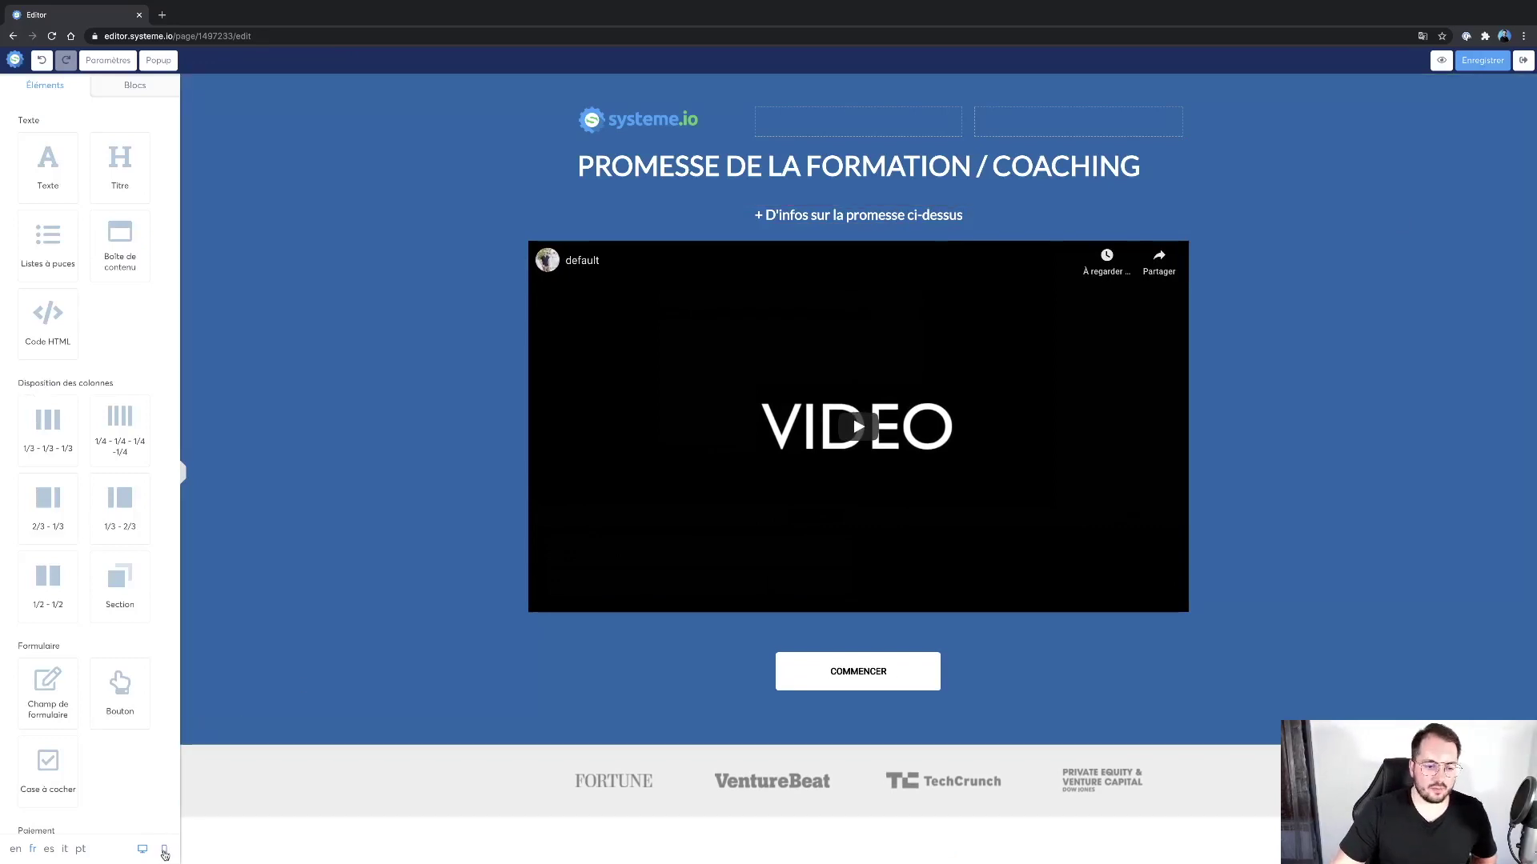
Check the hero section's header in the mobile layout, and delete the row containing the systeme.io logo in the desktop view.
click(164, 848)
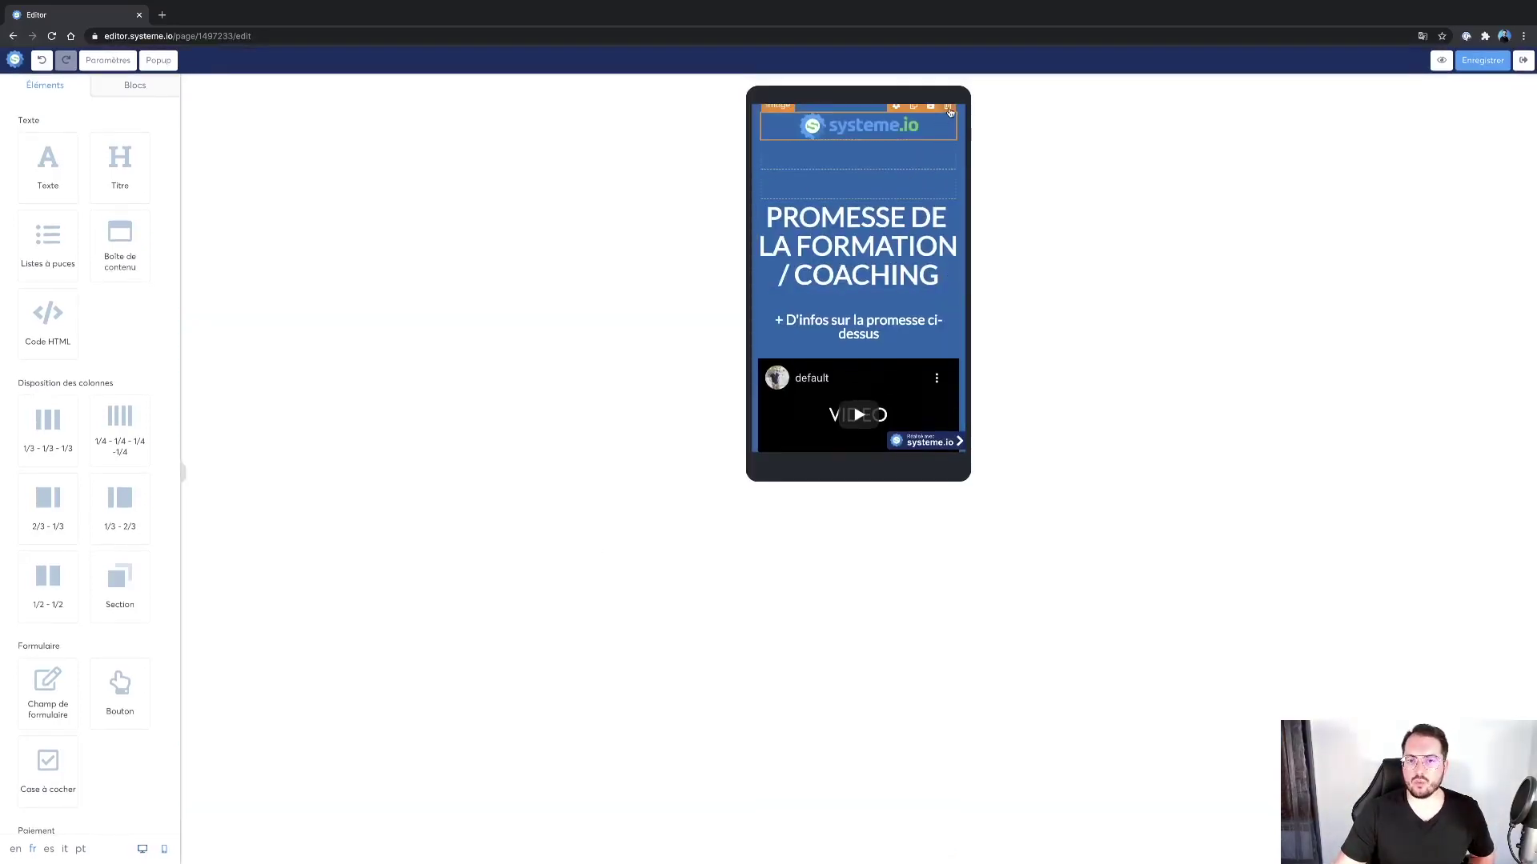
click(143, 848)
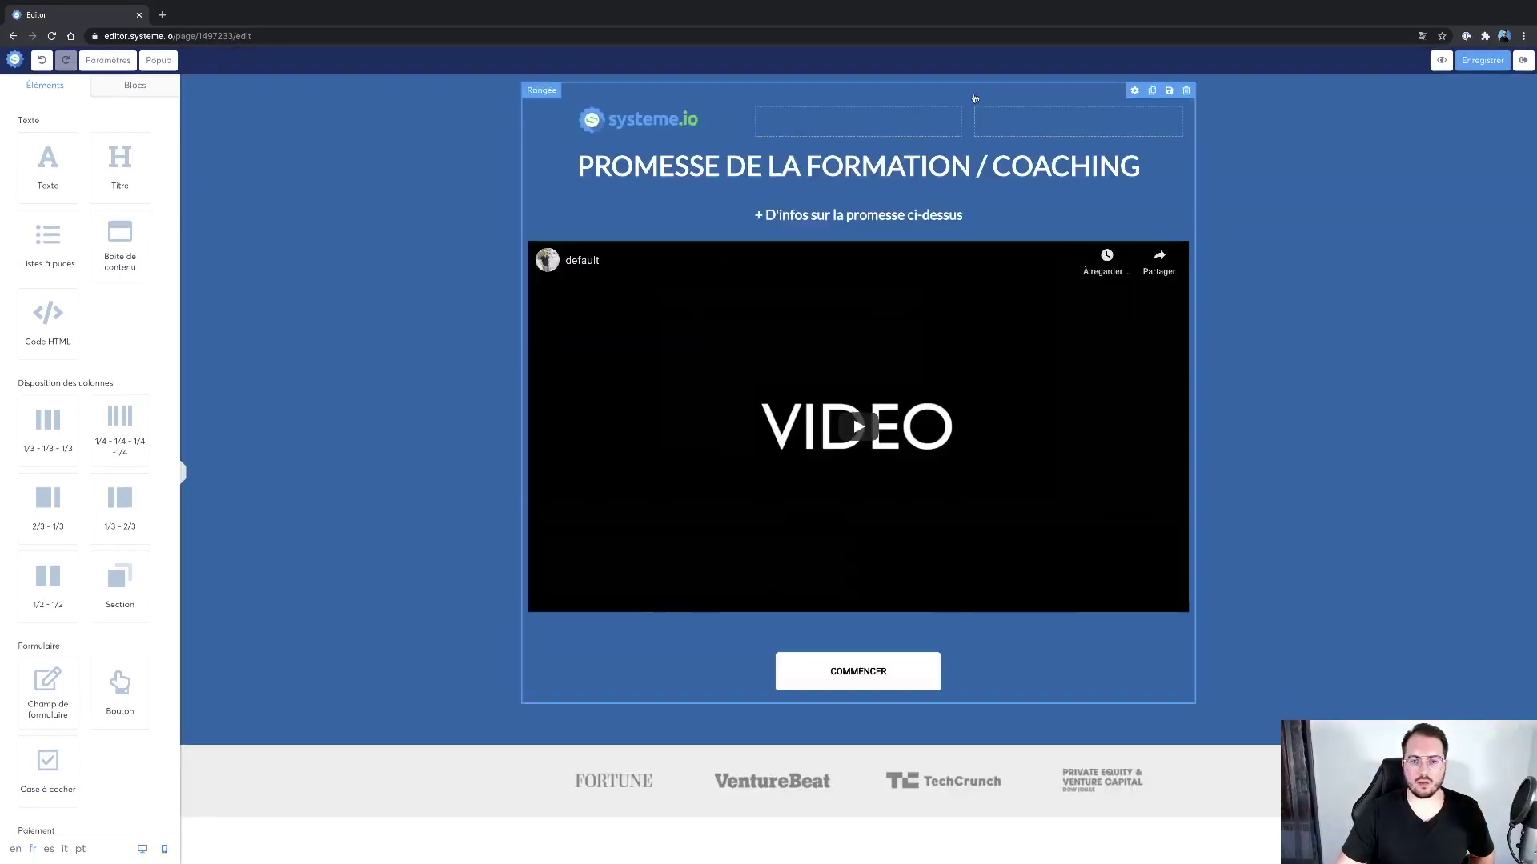
click(1179, 103)
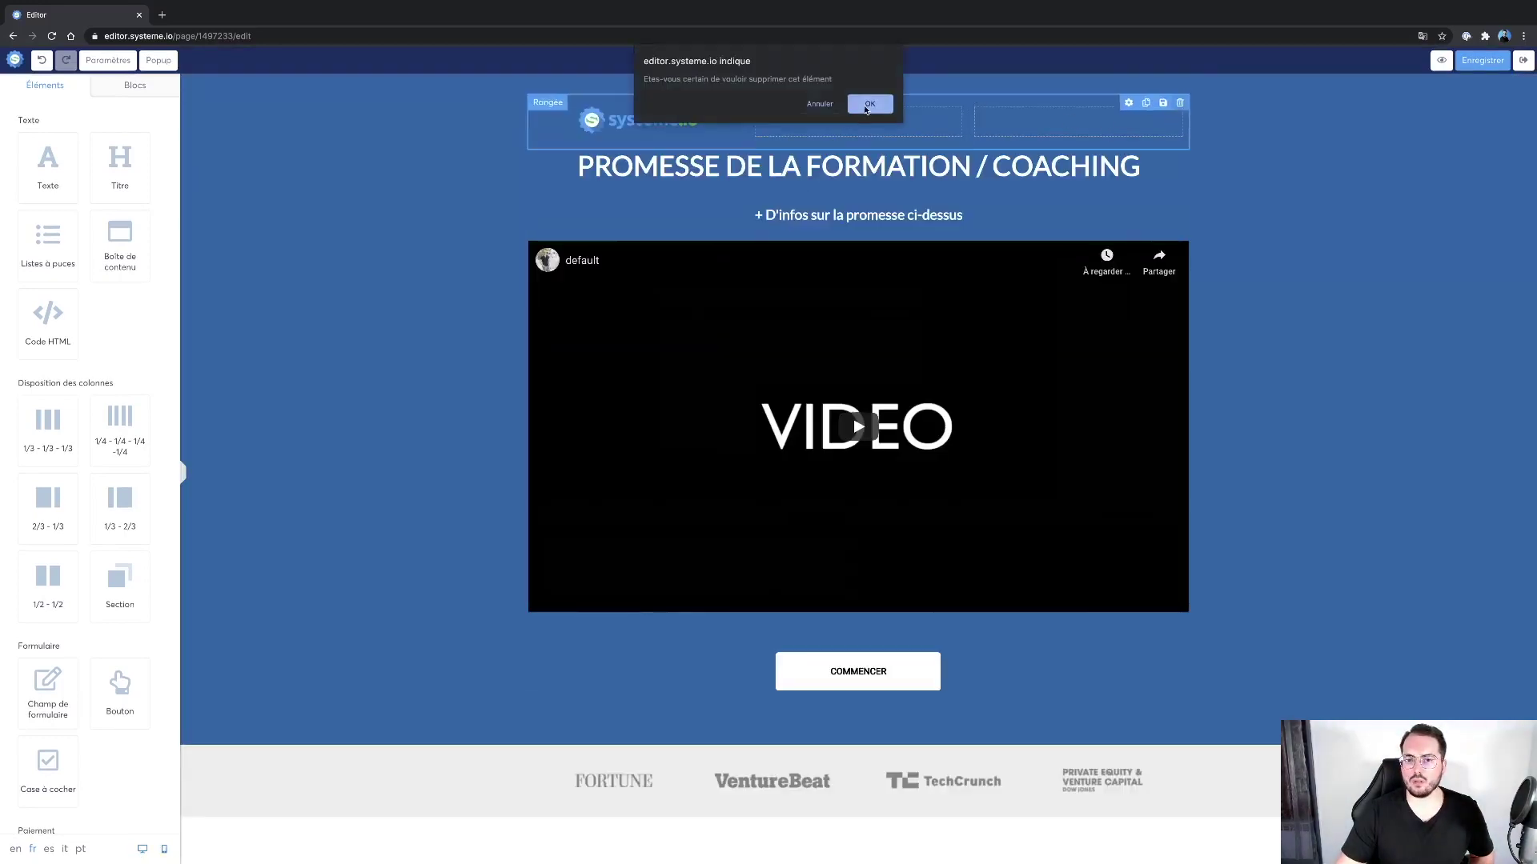
click(870, 103)
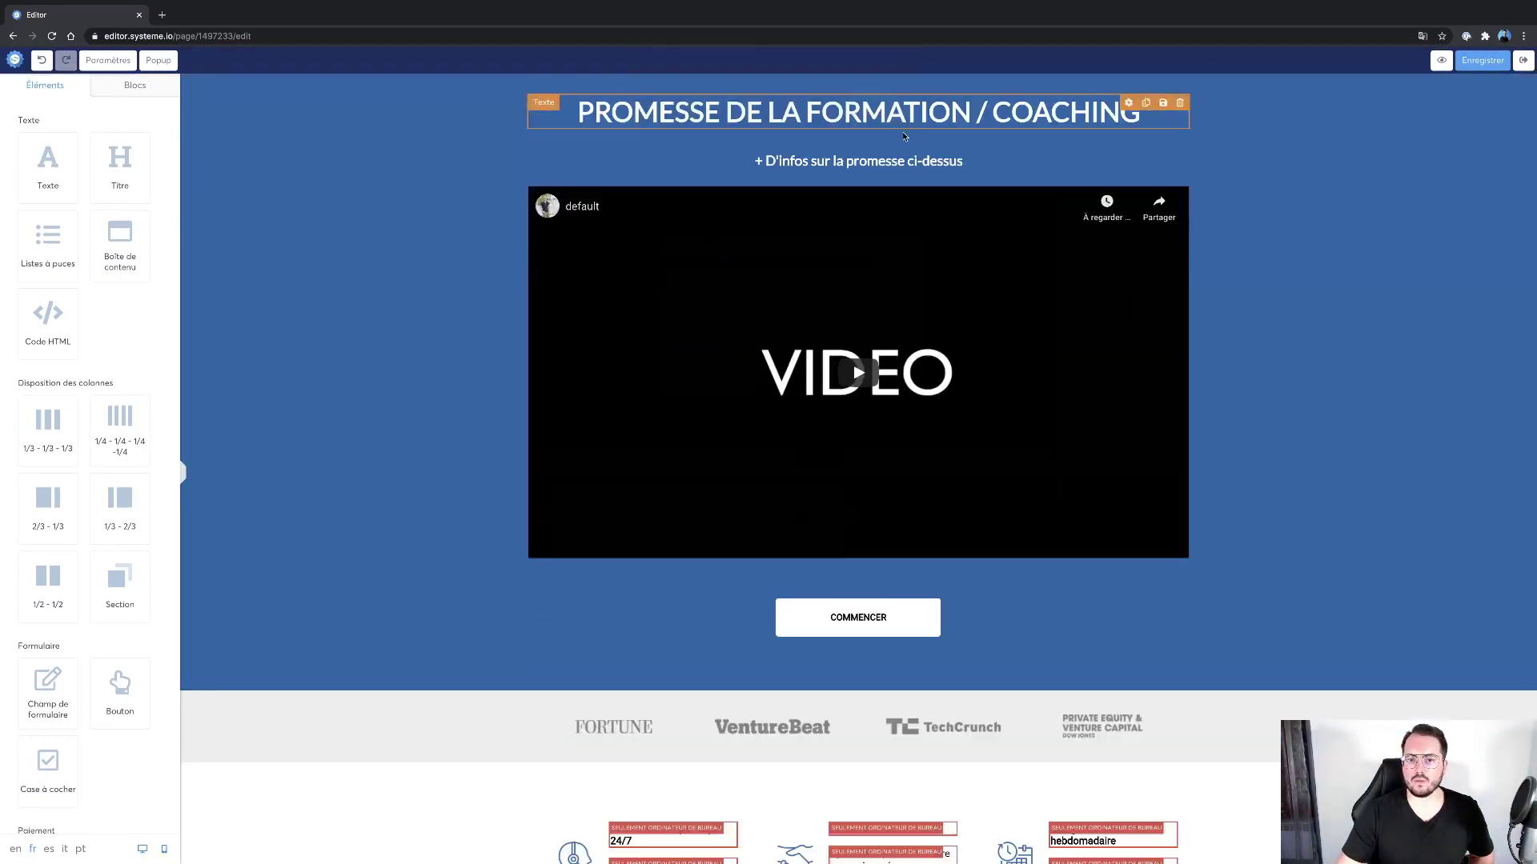
Check the hero section and press logos in the mobile layout, and return to the desktop view.
click(165, 848)
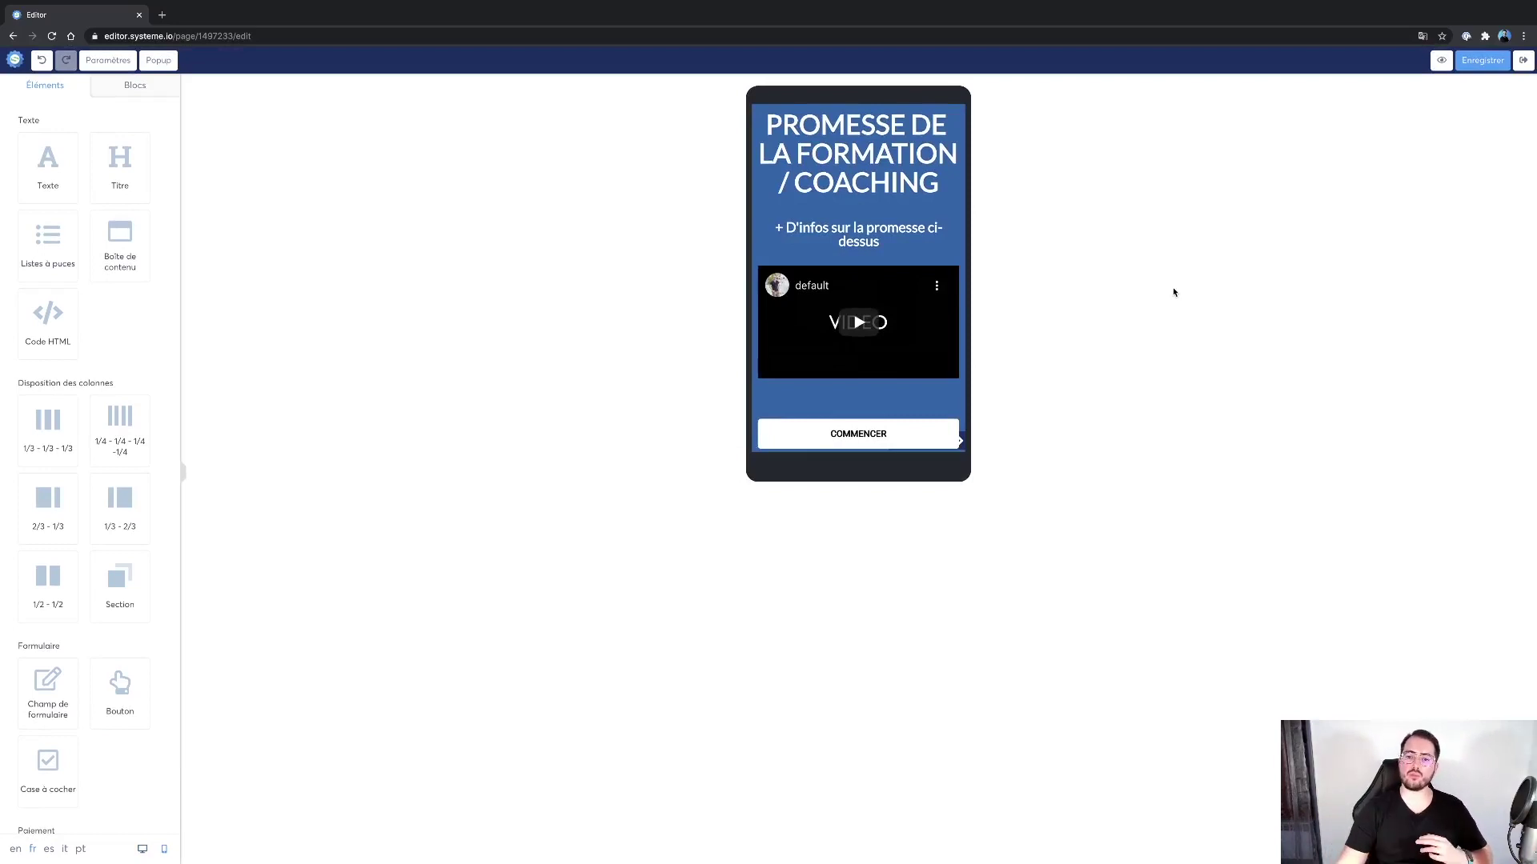
scroll(875, 364, down, 3)
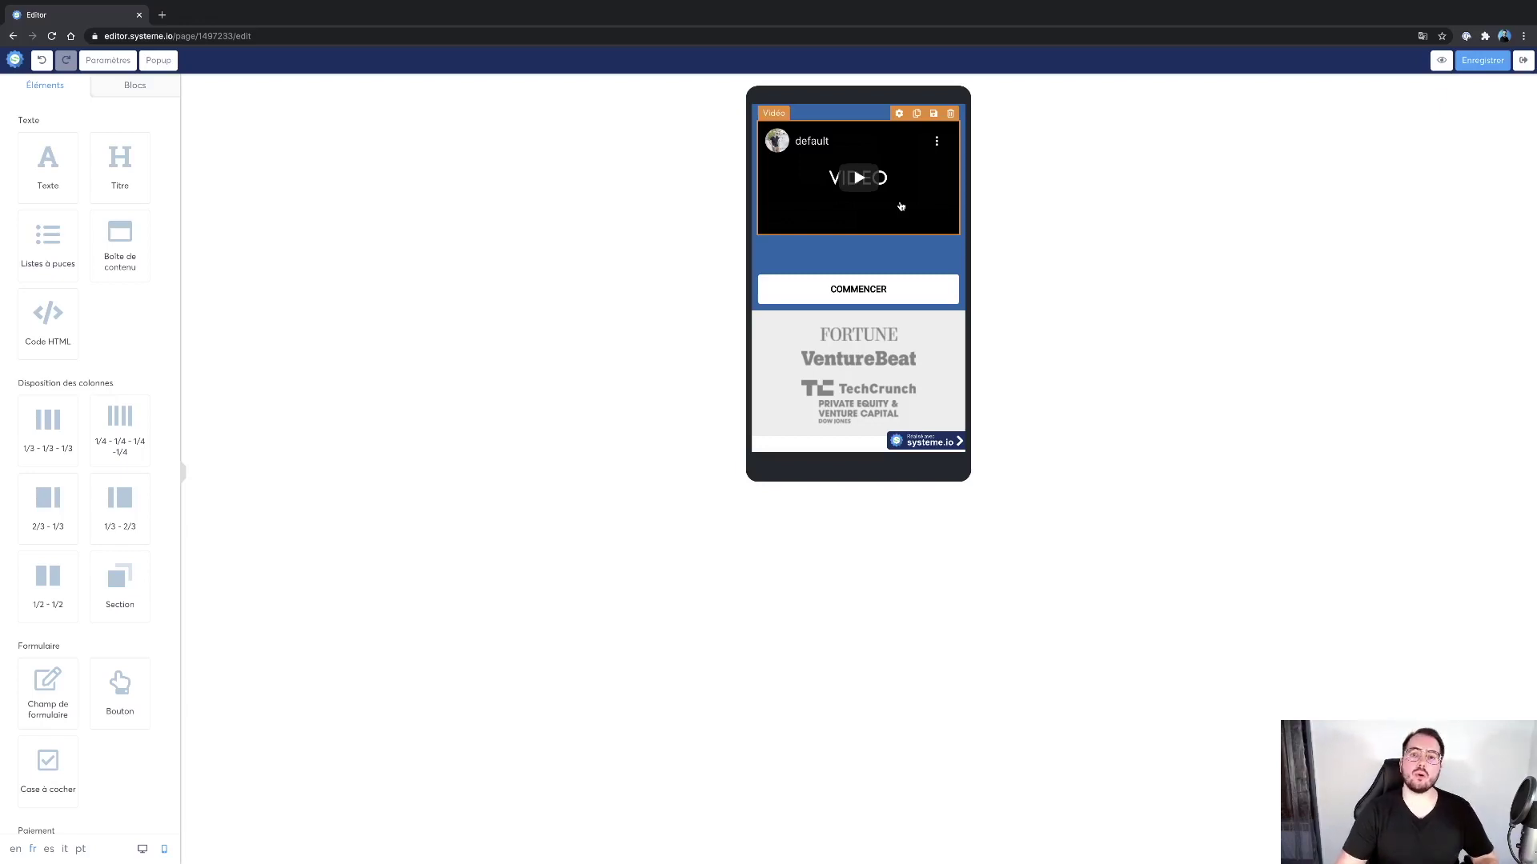
scroll(880, 352, up, 3)
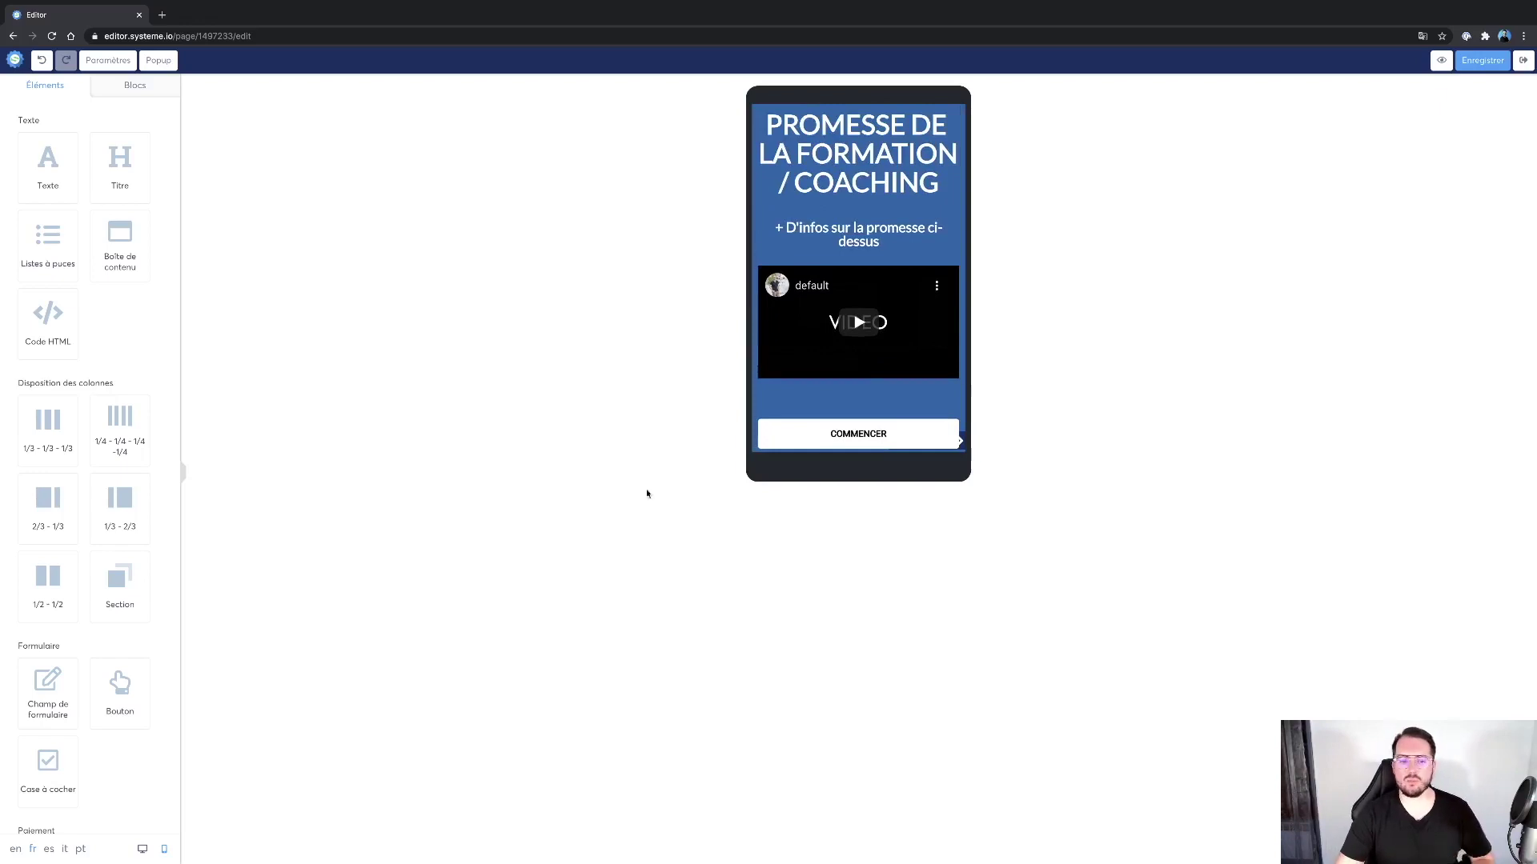
click(142, 848)
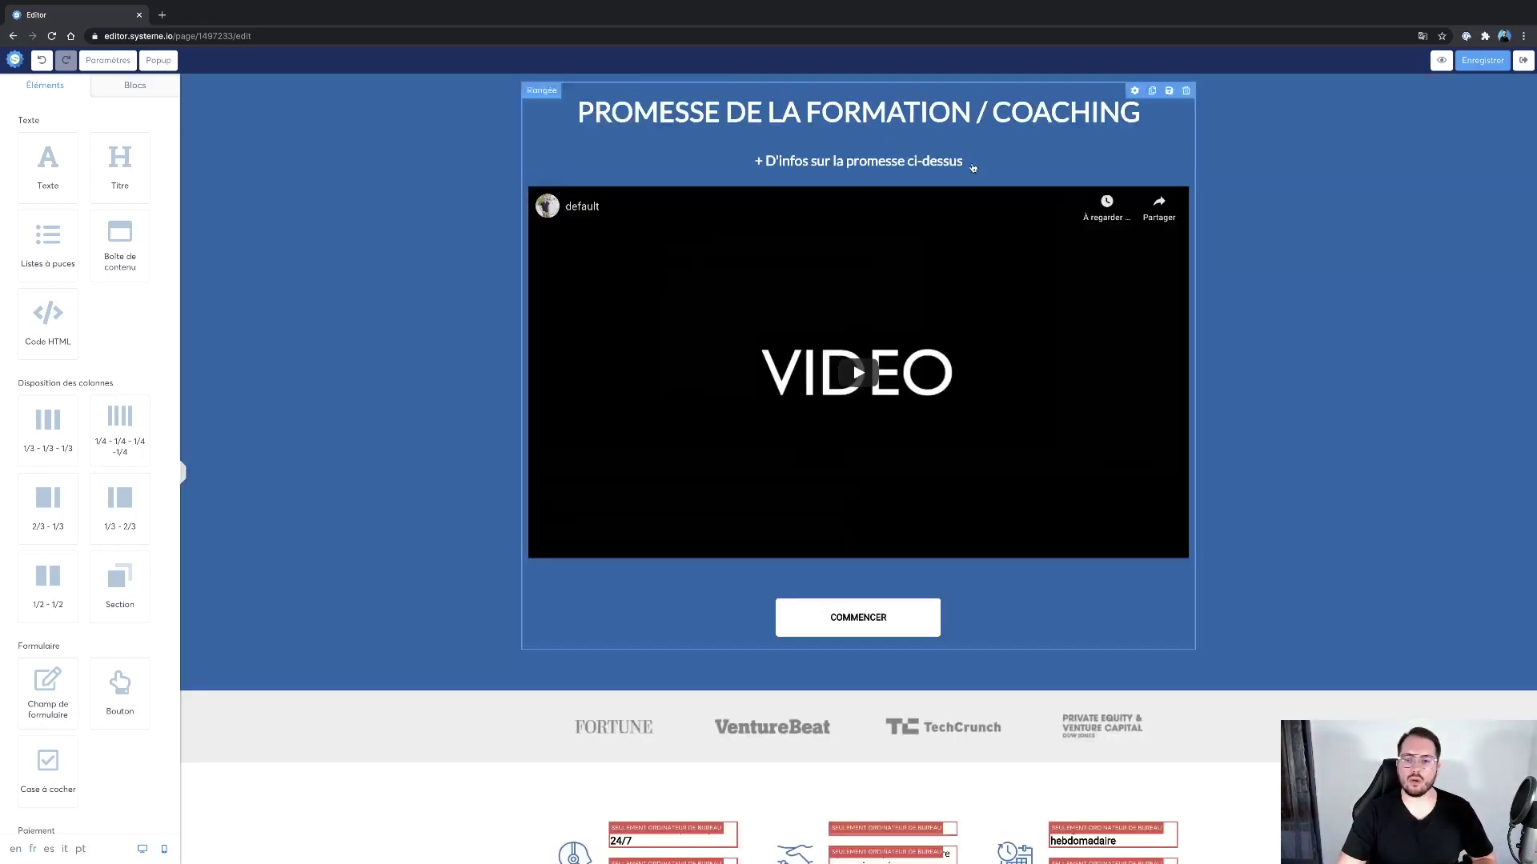
Review the desktop sales page from the hero video and press logos through the feature blocks and testimonials to the final call to action.
scroll(903, 424, down, 2)
scroll(902, 424, up, 2)
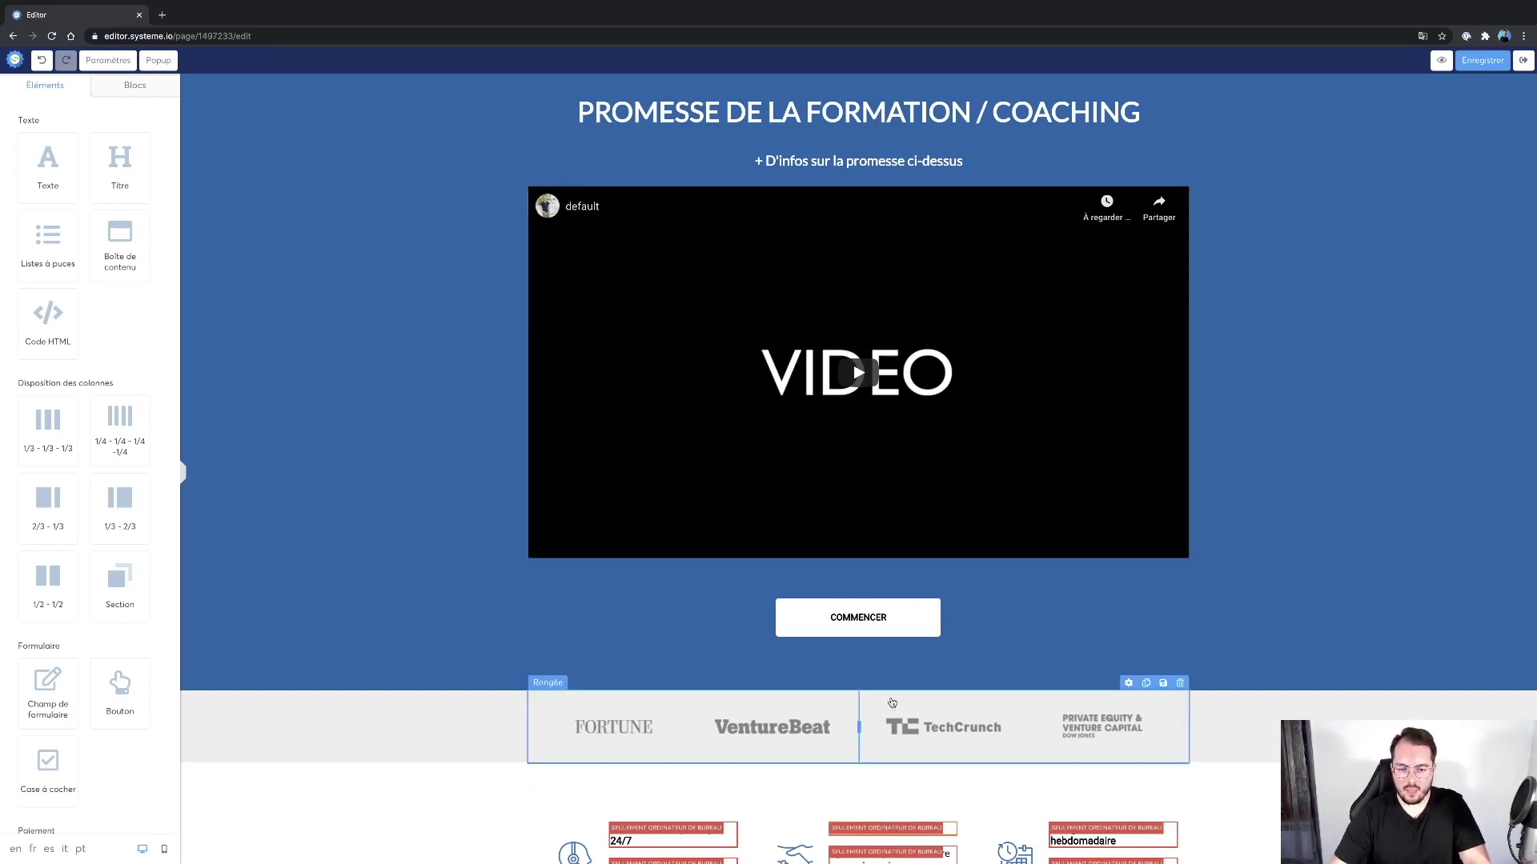
scroll(385, 617, down, 2)
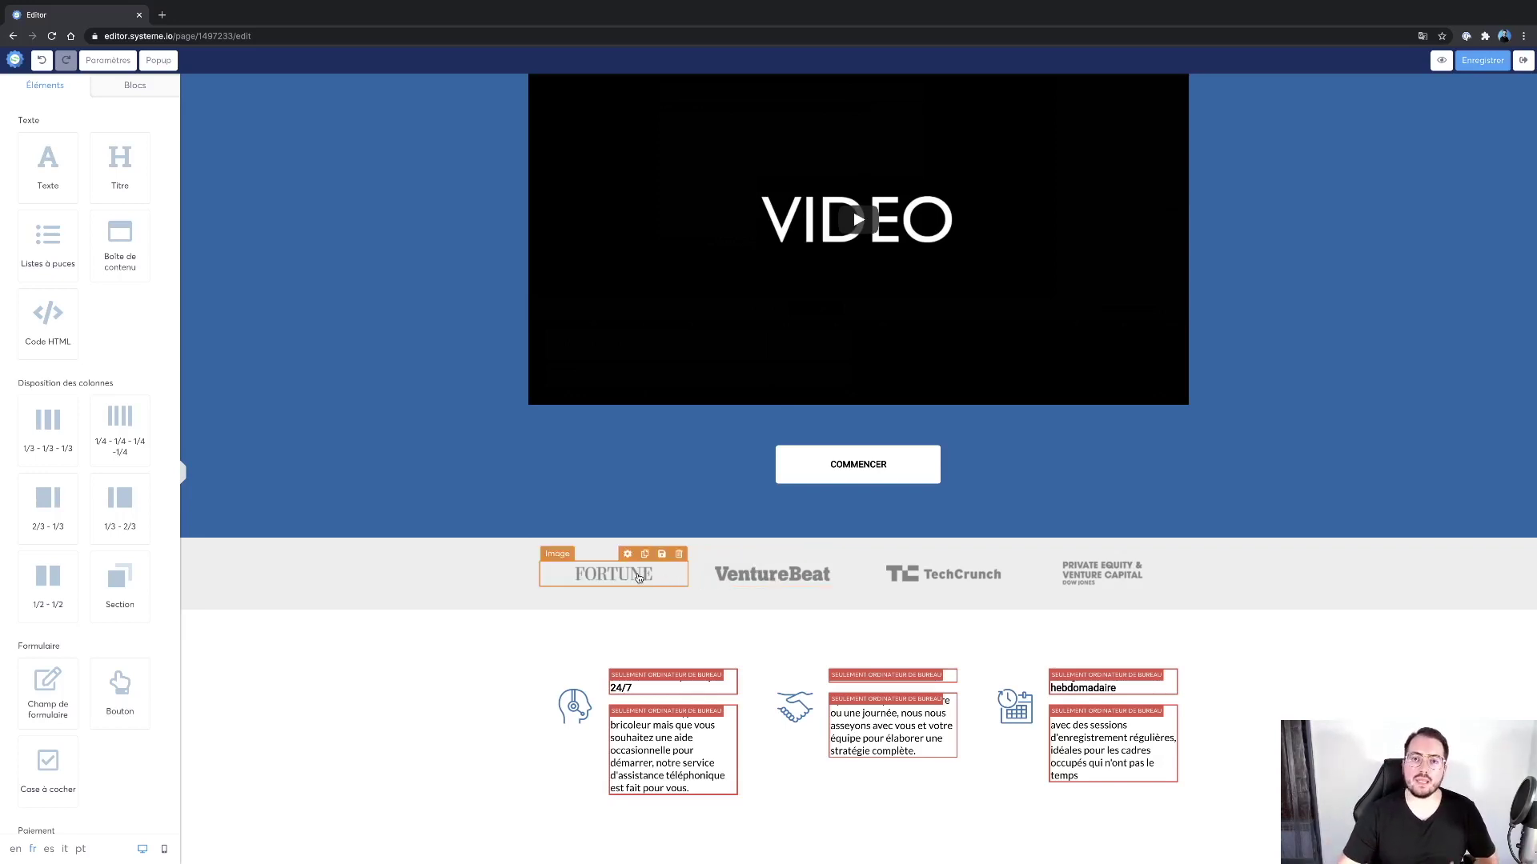
scroll(472, 604, up, 2)
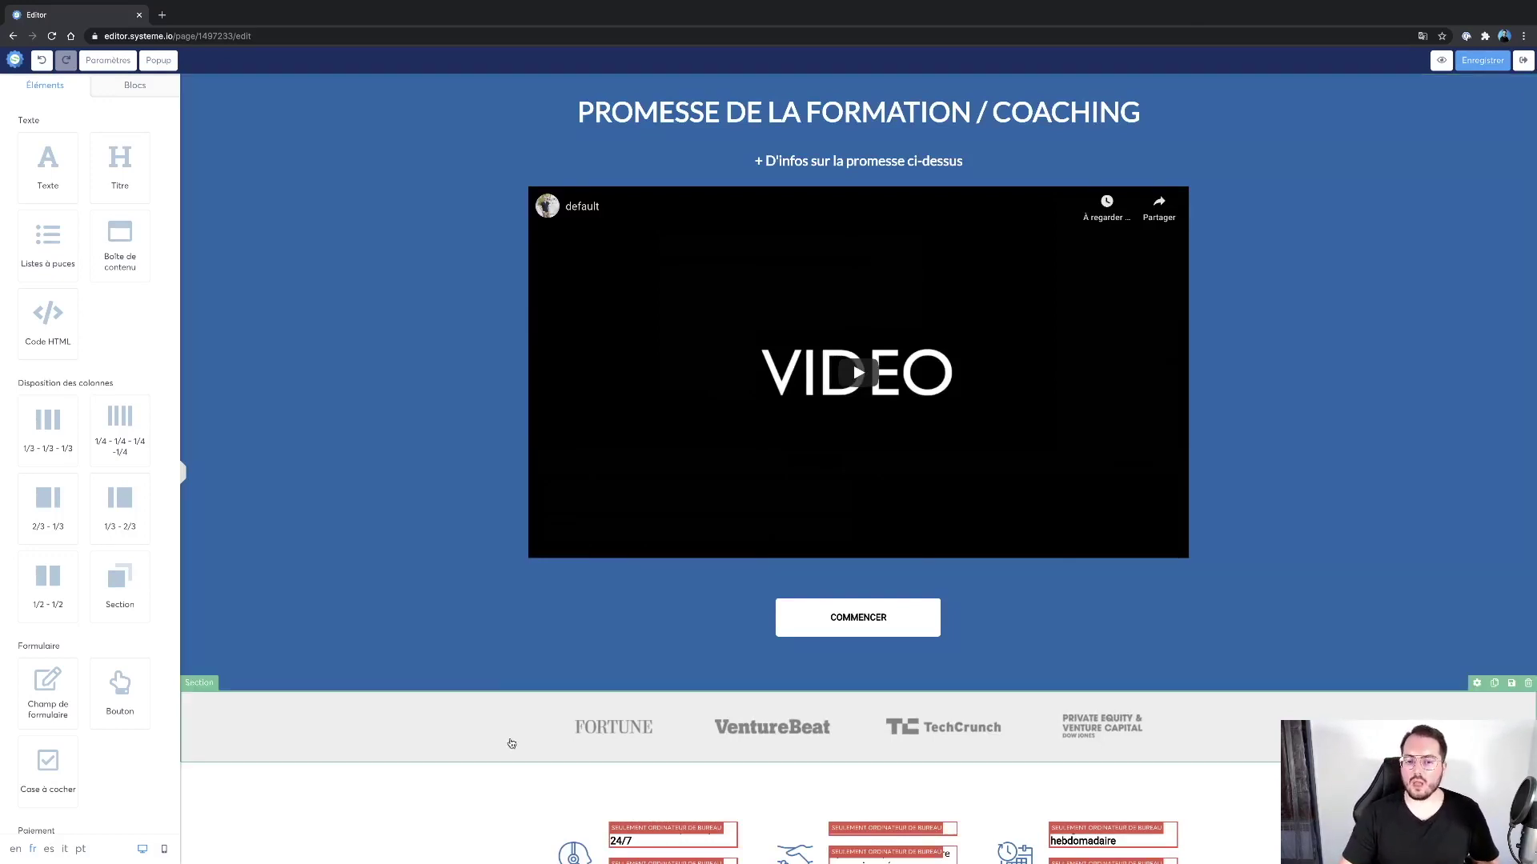
scroll(511, 744, down, 1)
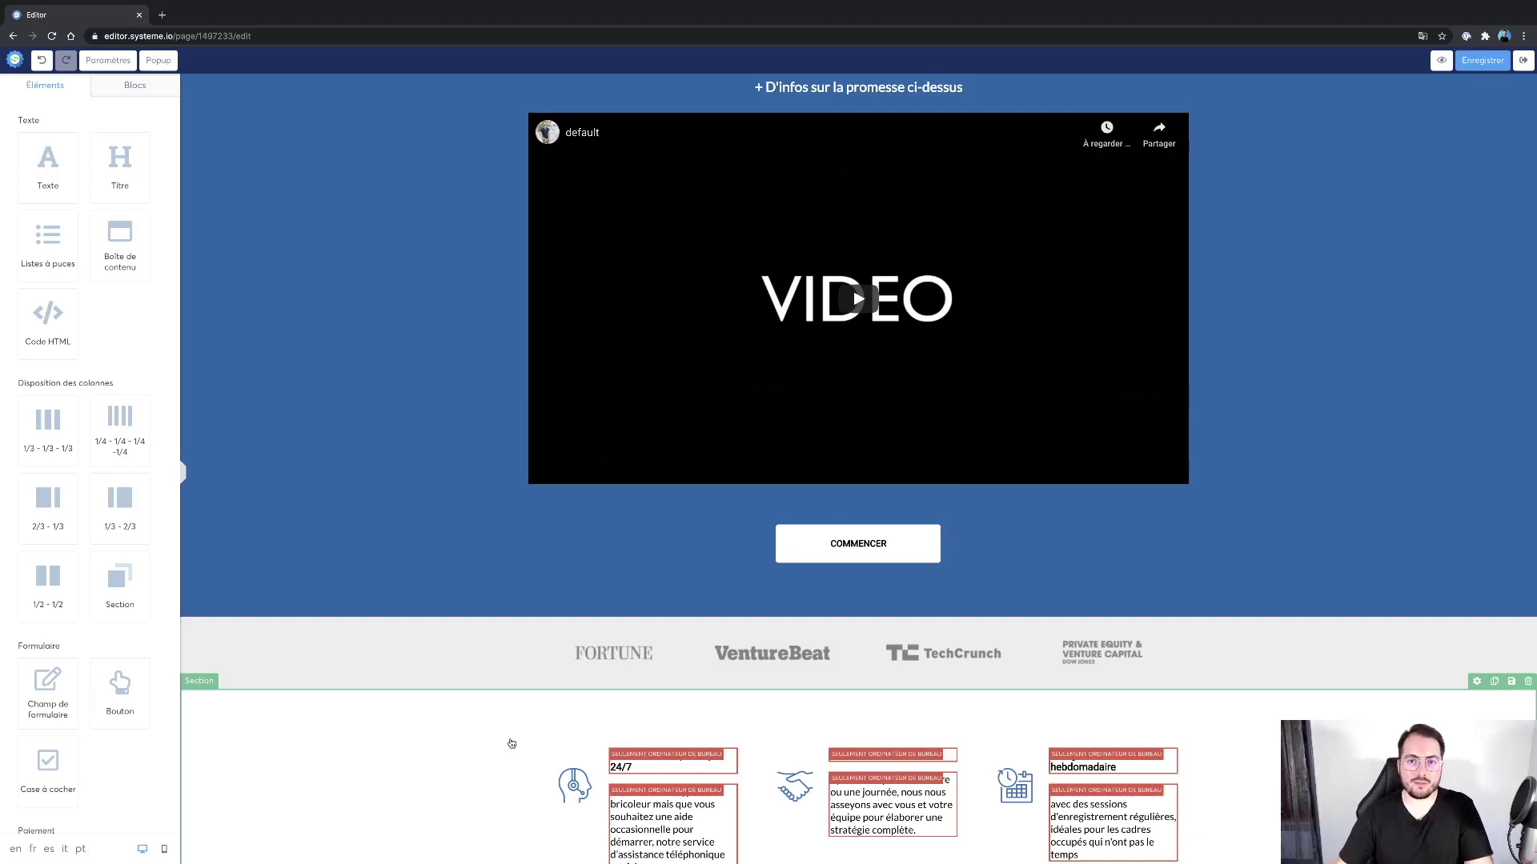
scroll(511, 744, down, 2)
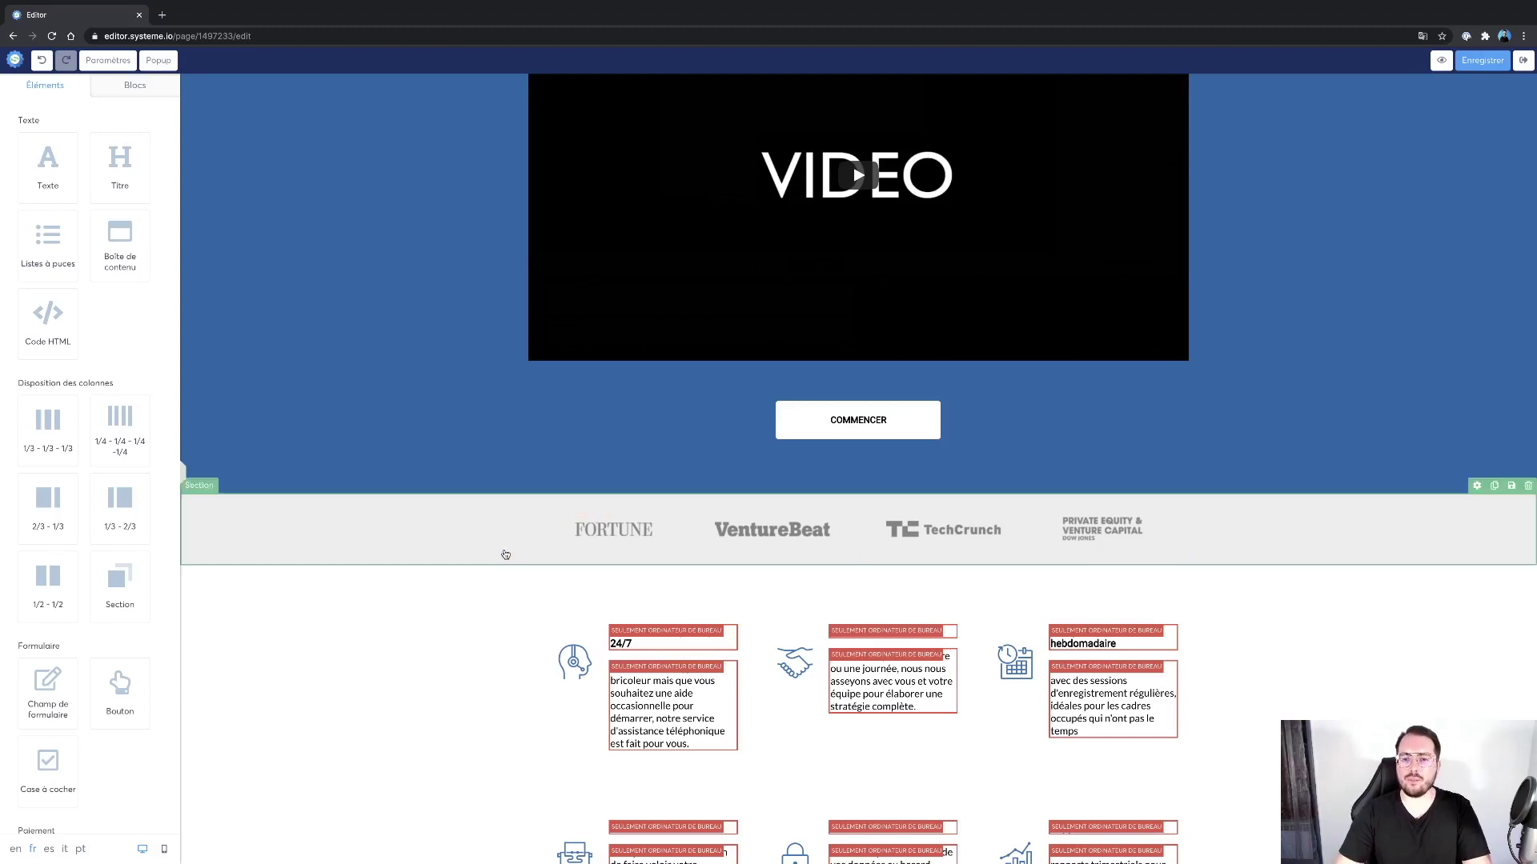
scroll(505, 554, down, 1)
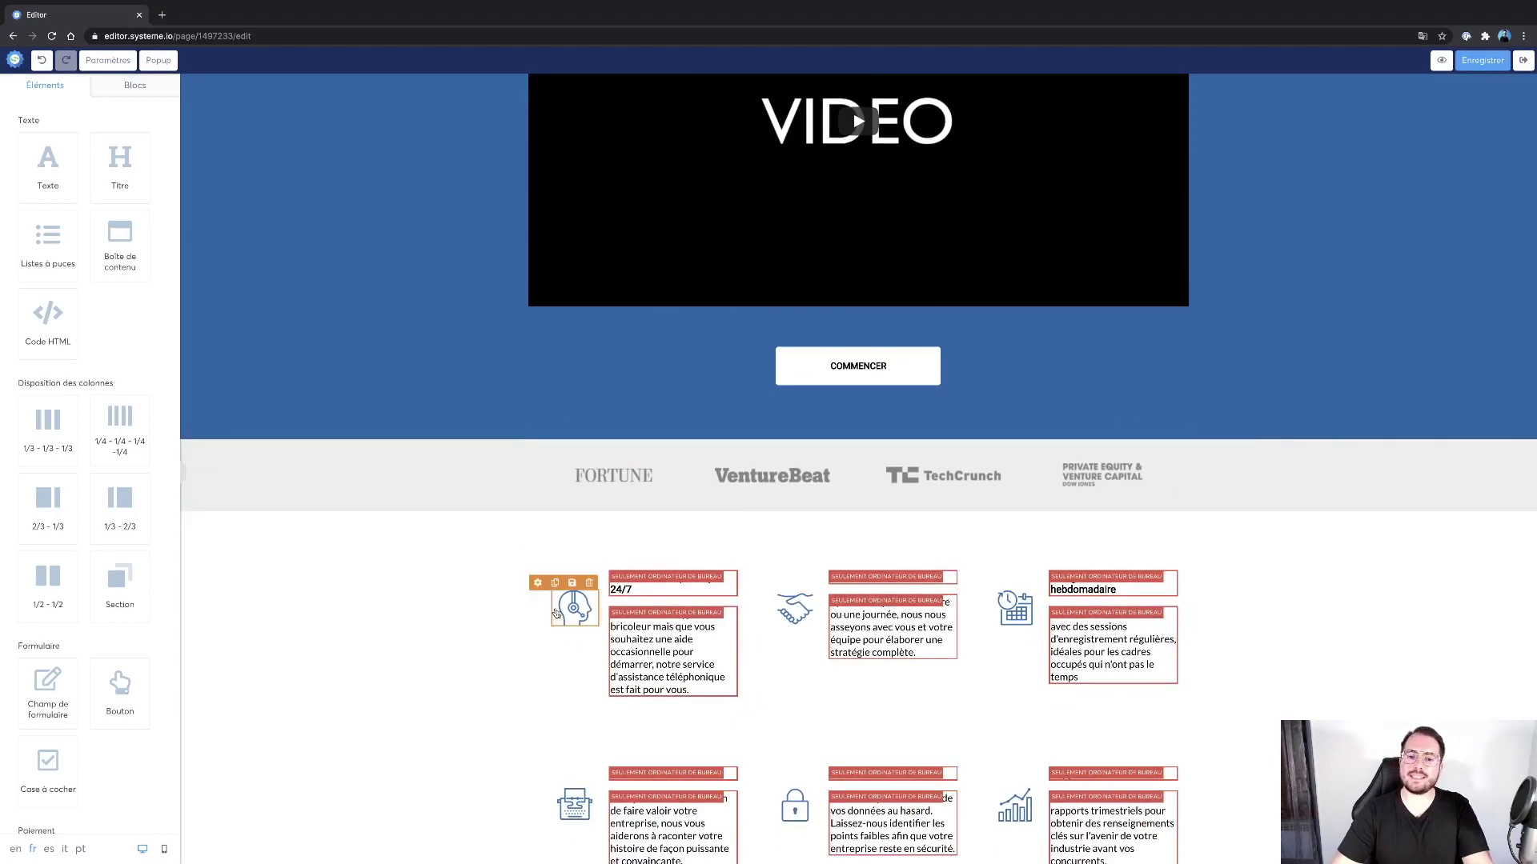
scroll(471, 495, down, 3)
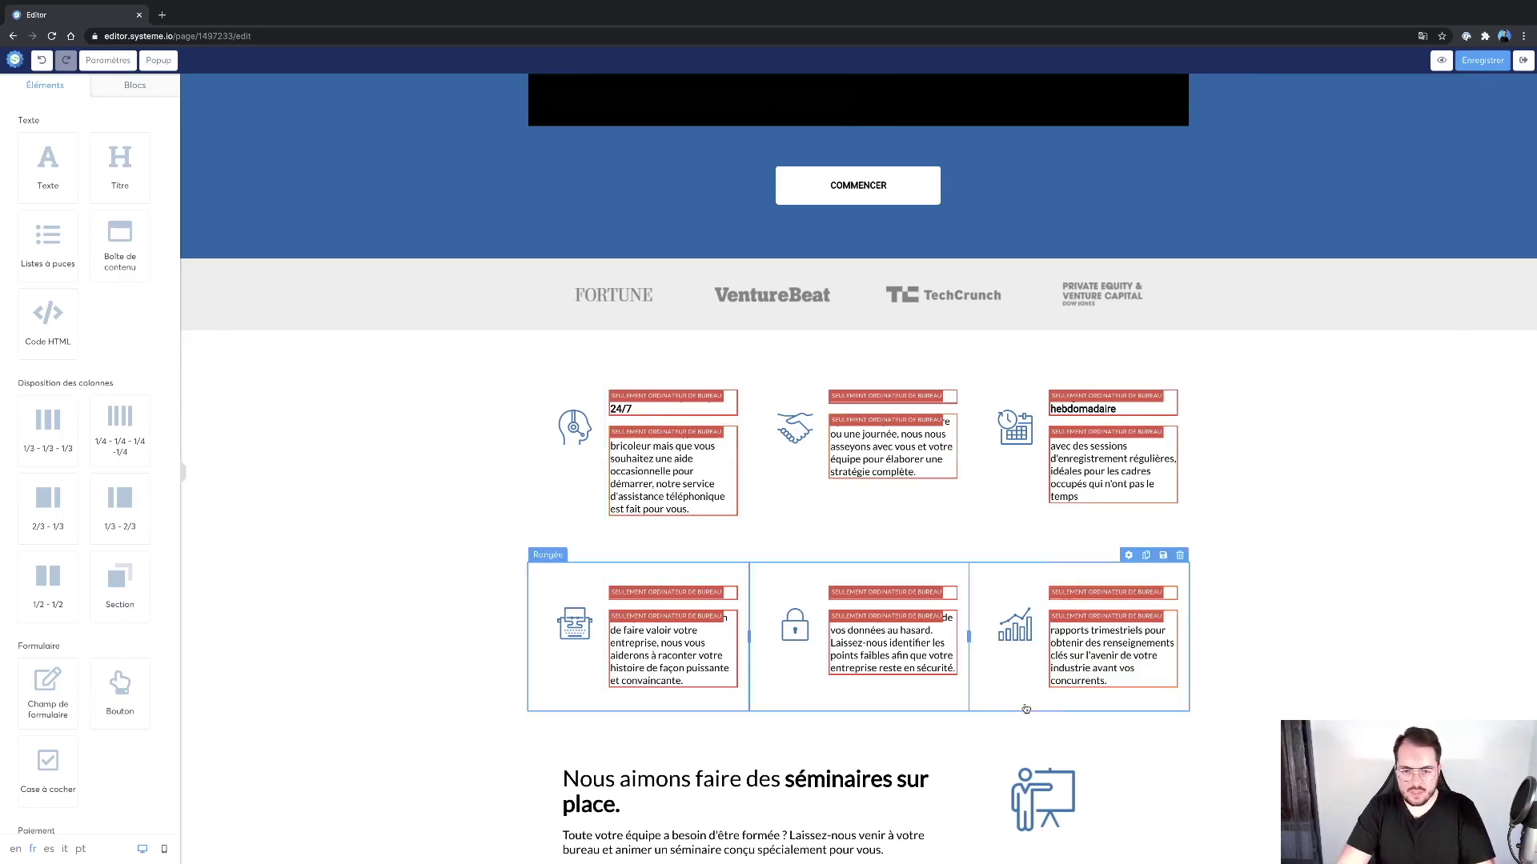
scroll(1025, 710, down, 2)
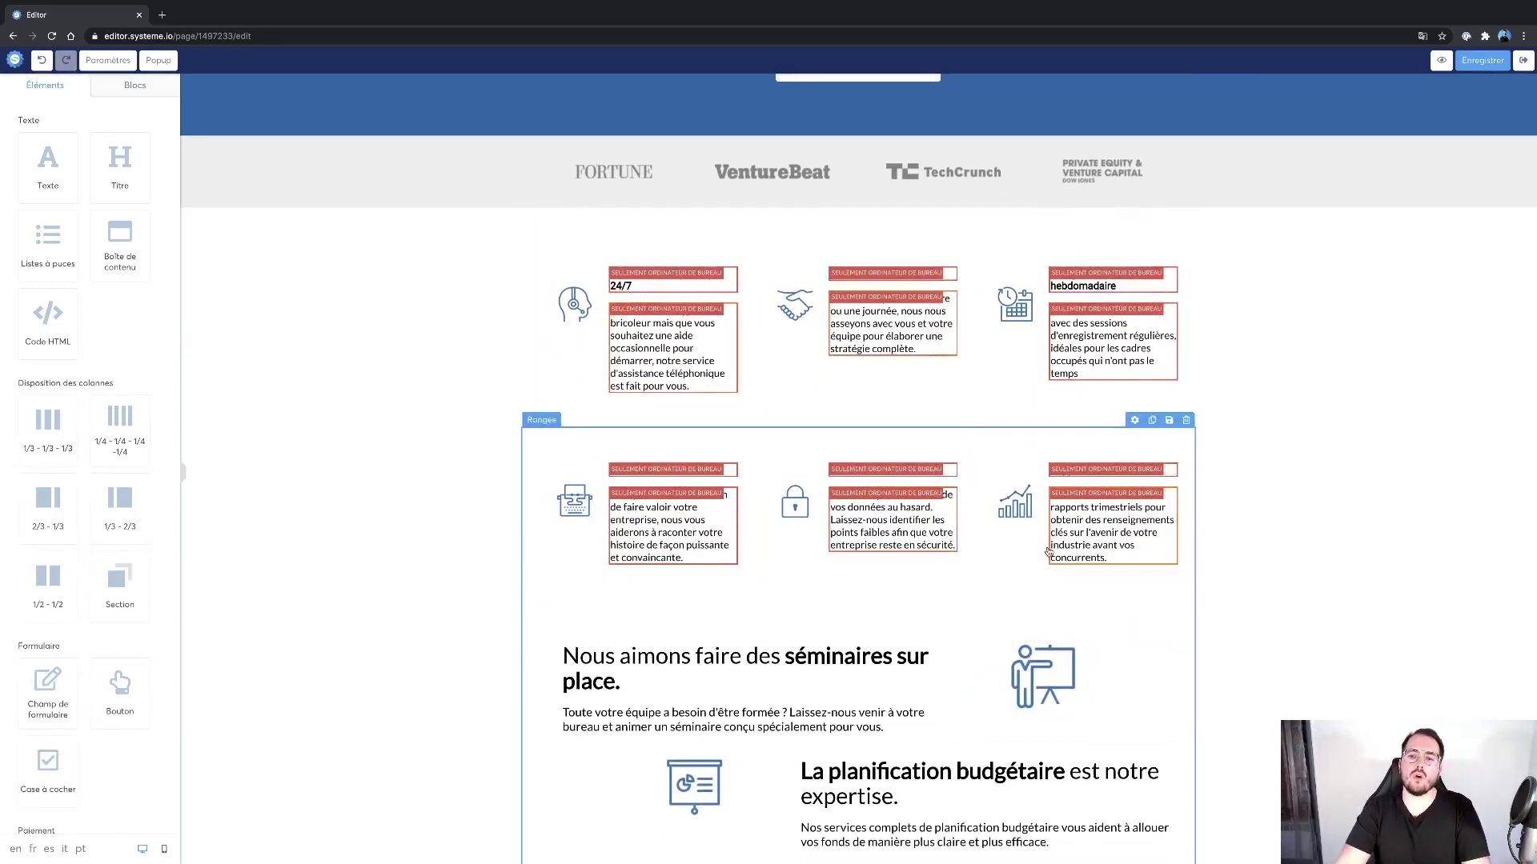
scroll(1024, 674, down, 4)
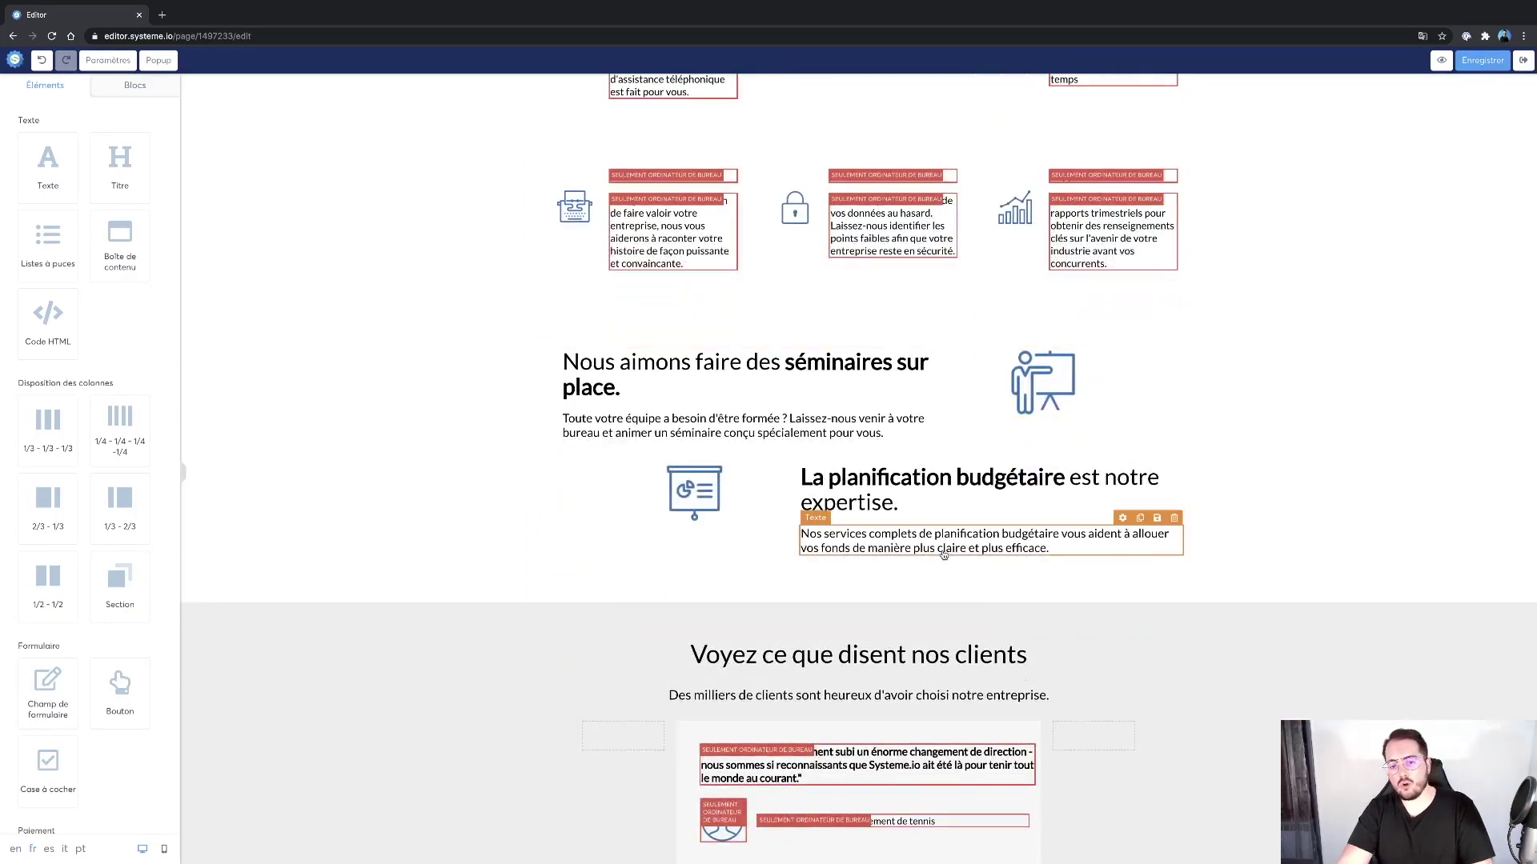
scroll(943, 555, down, 2)
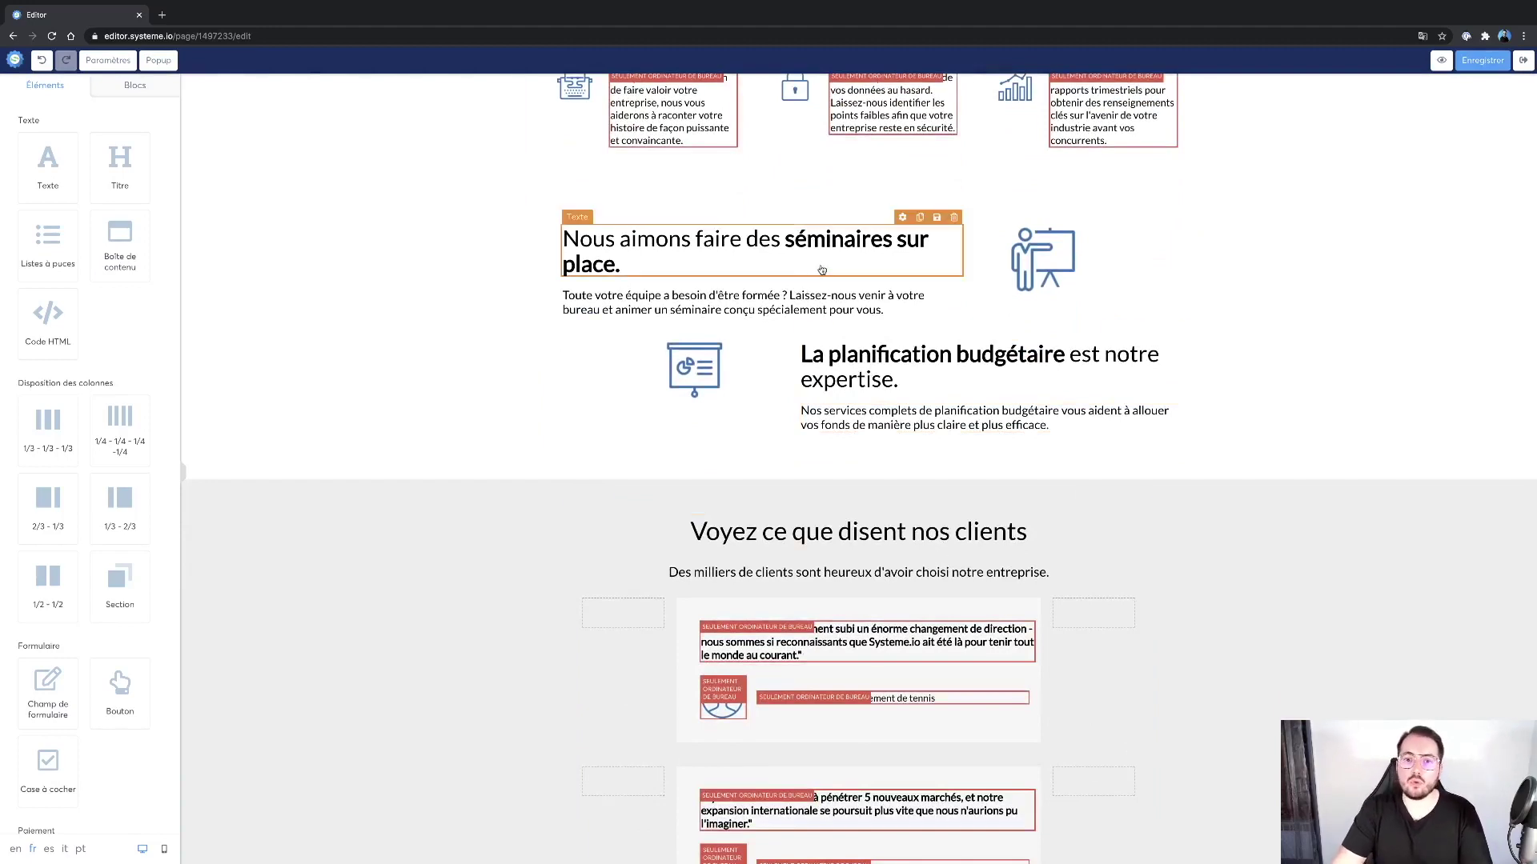
scroll(821, 270, down, 2)
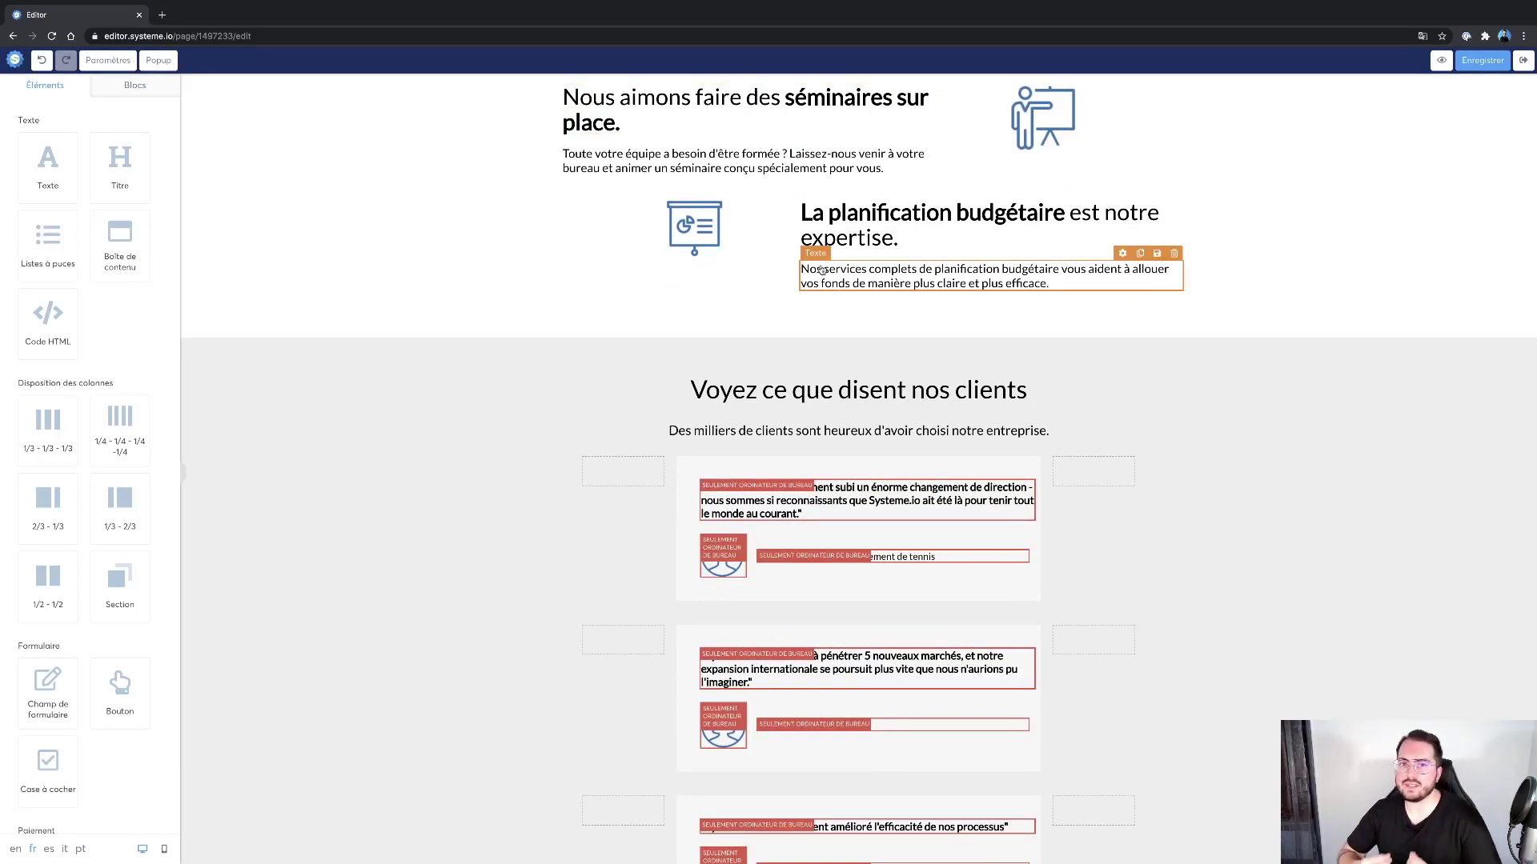
scroll(621, 613, down, 5)
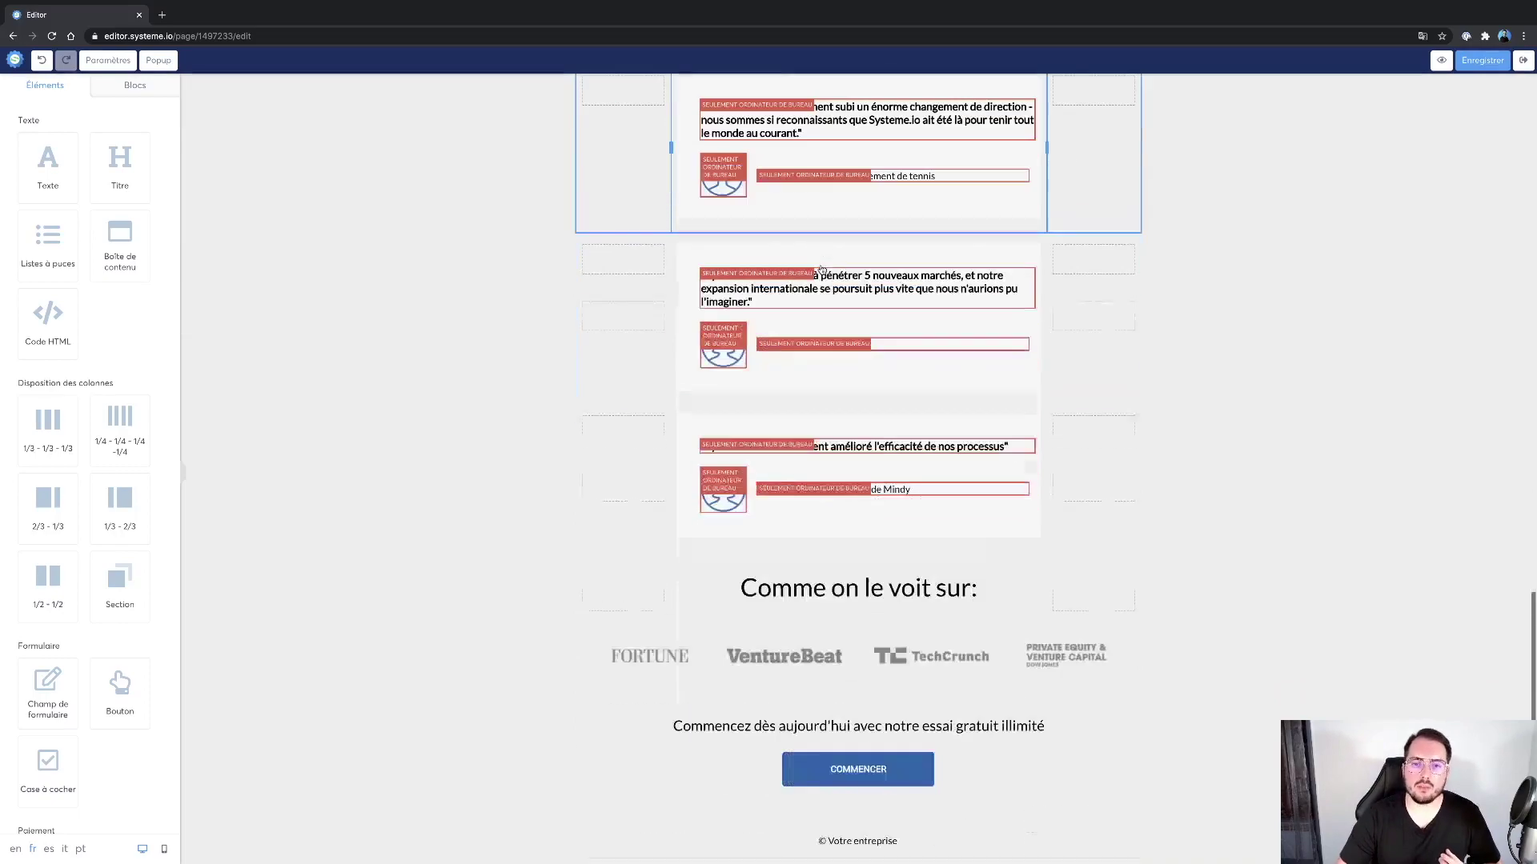
scroll(621, 613, up, 15)
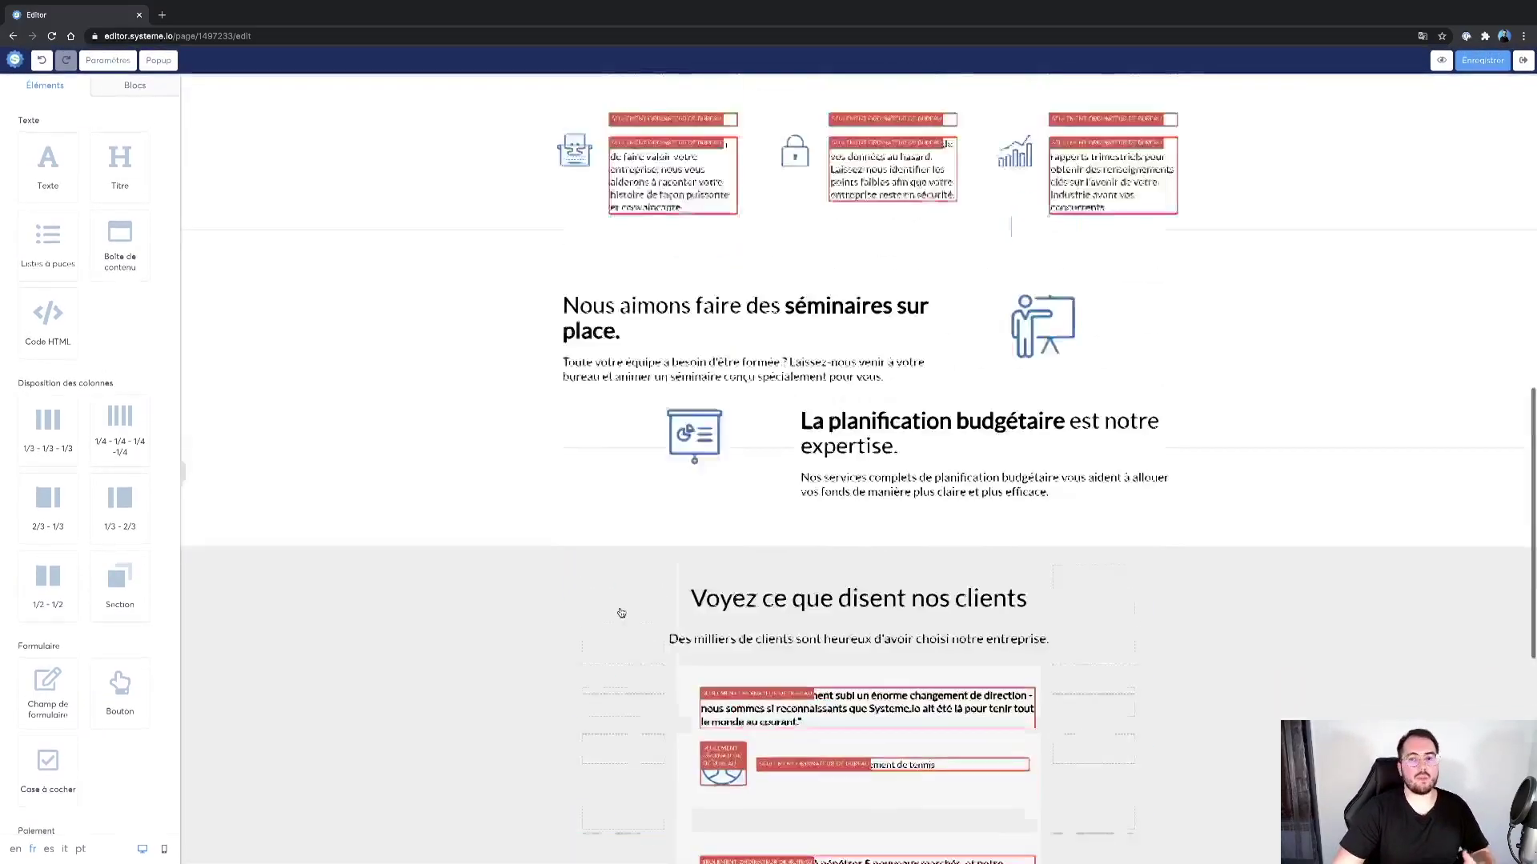
scroll(621, 614, down, 15)
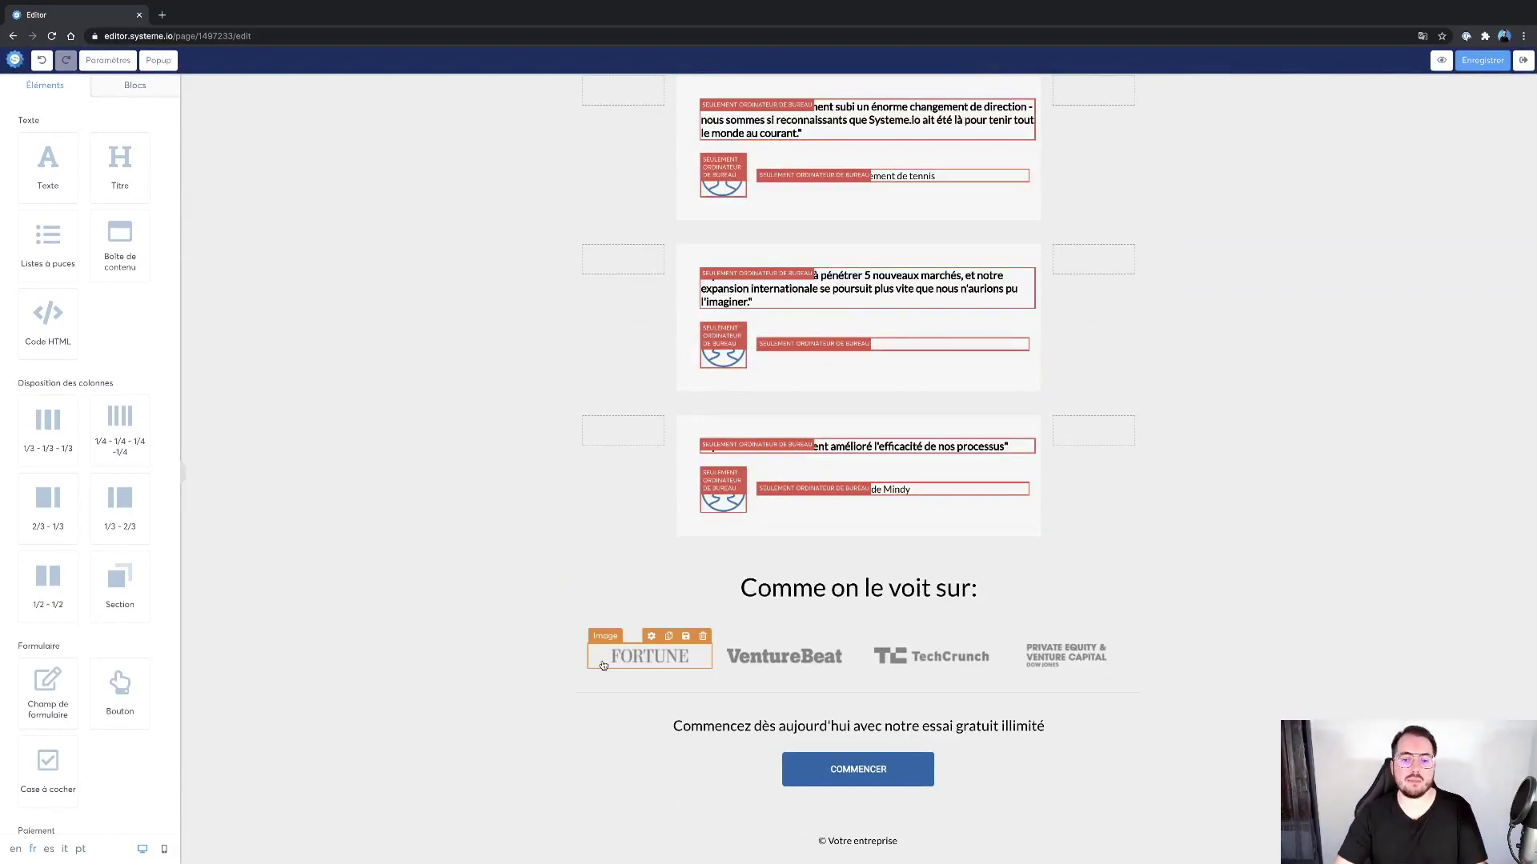
scroll(448, 625, up, 5)
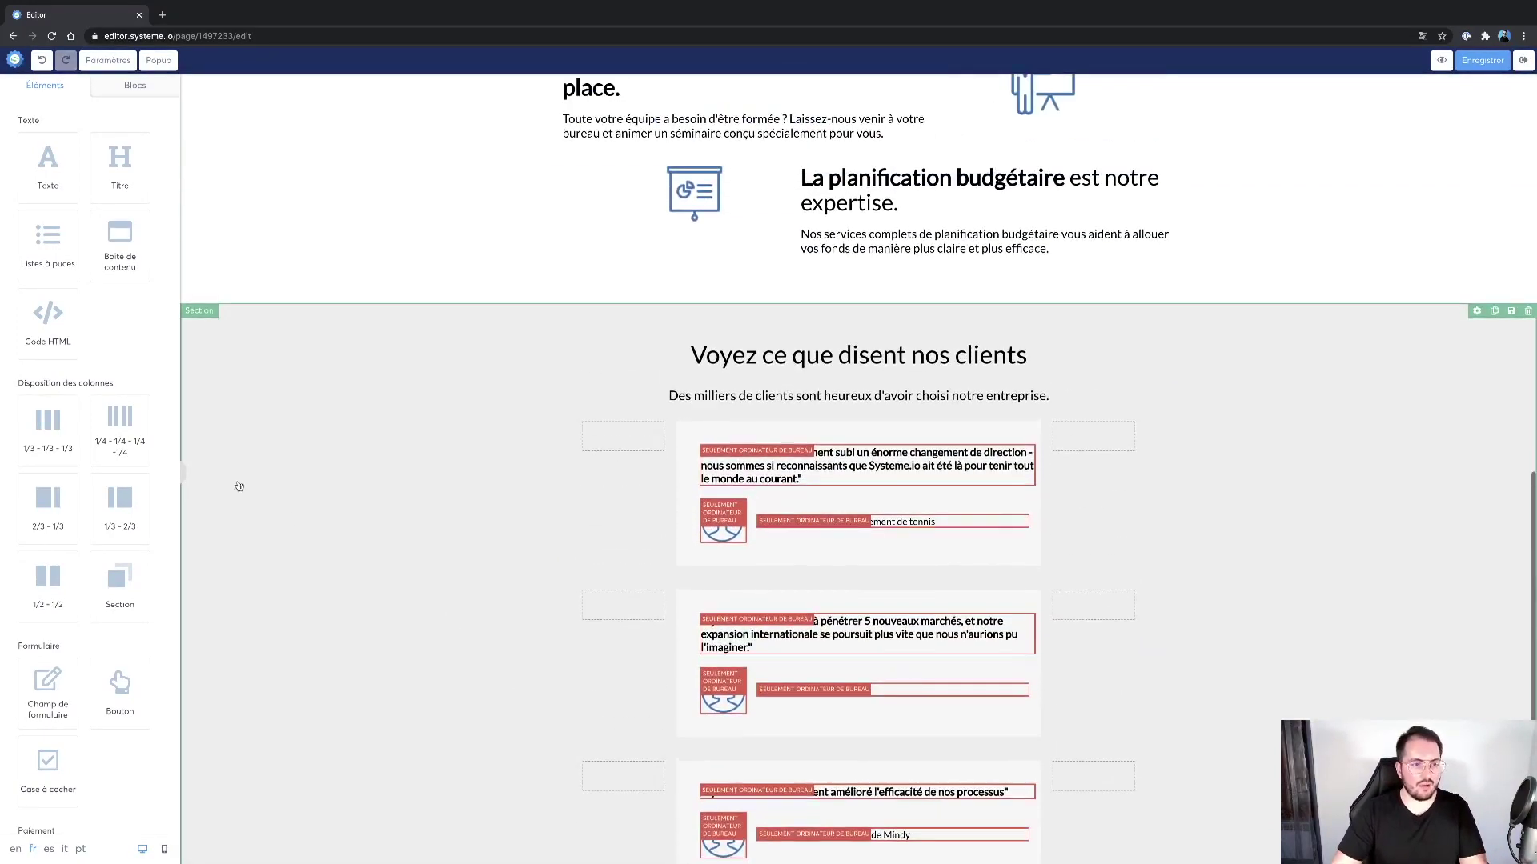
Insert the ready-made Fonctionnalité 1 block between the press logo strip and the feature icons section.
click(135, 84)
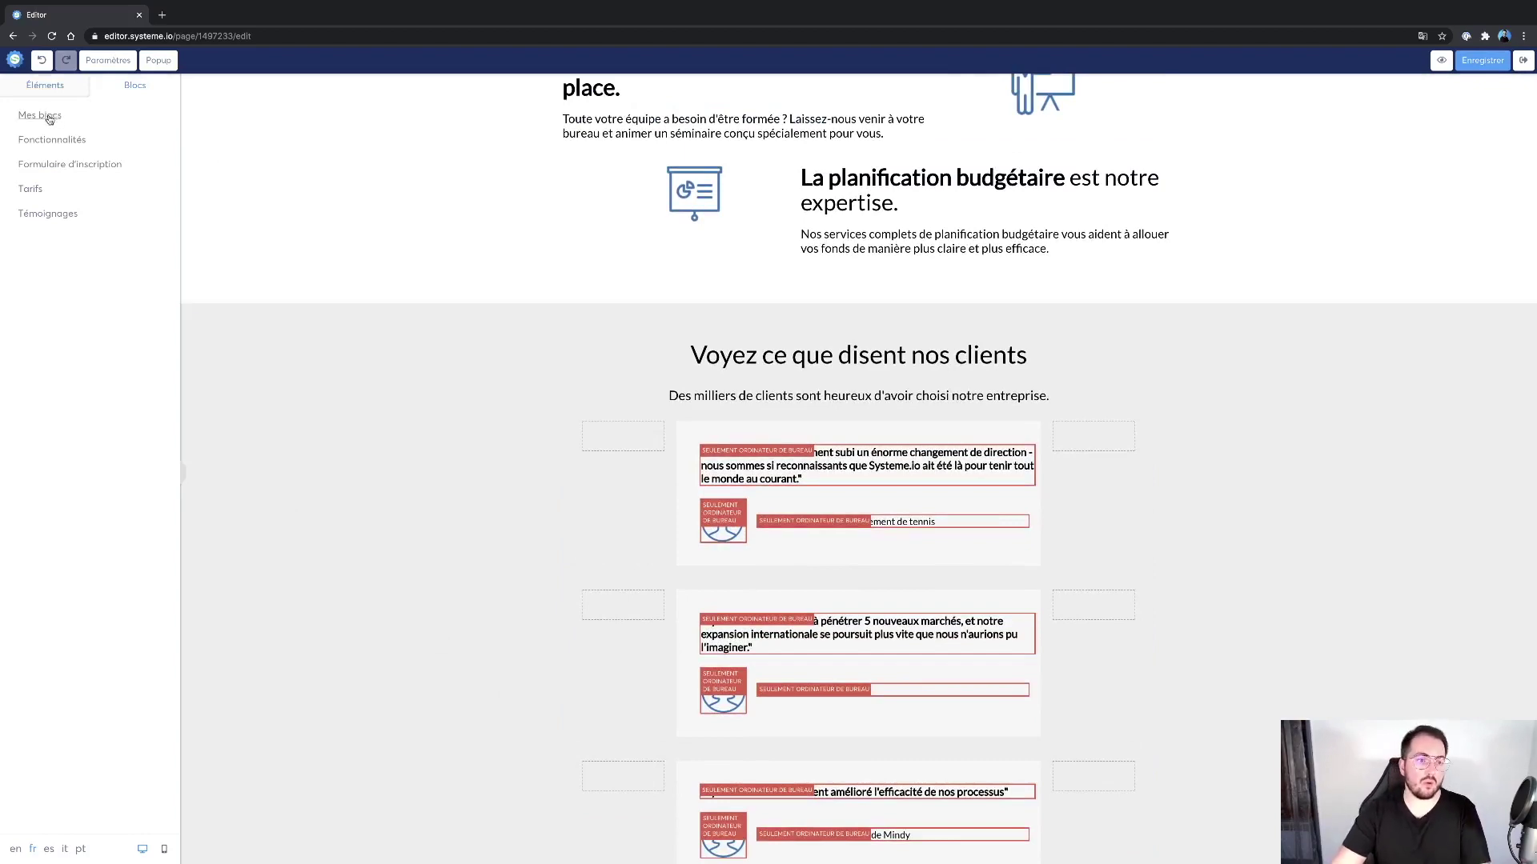
scroll(620, 374, up, 15)
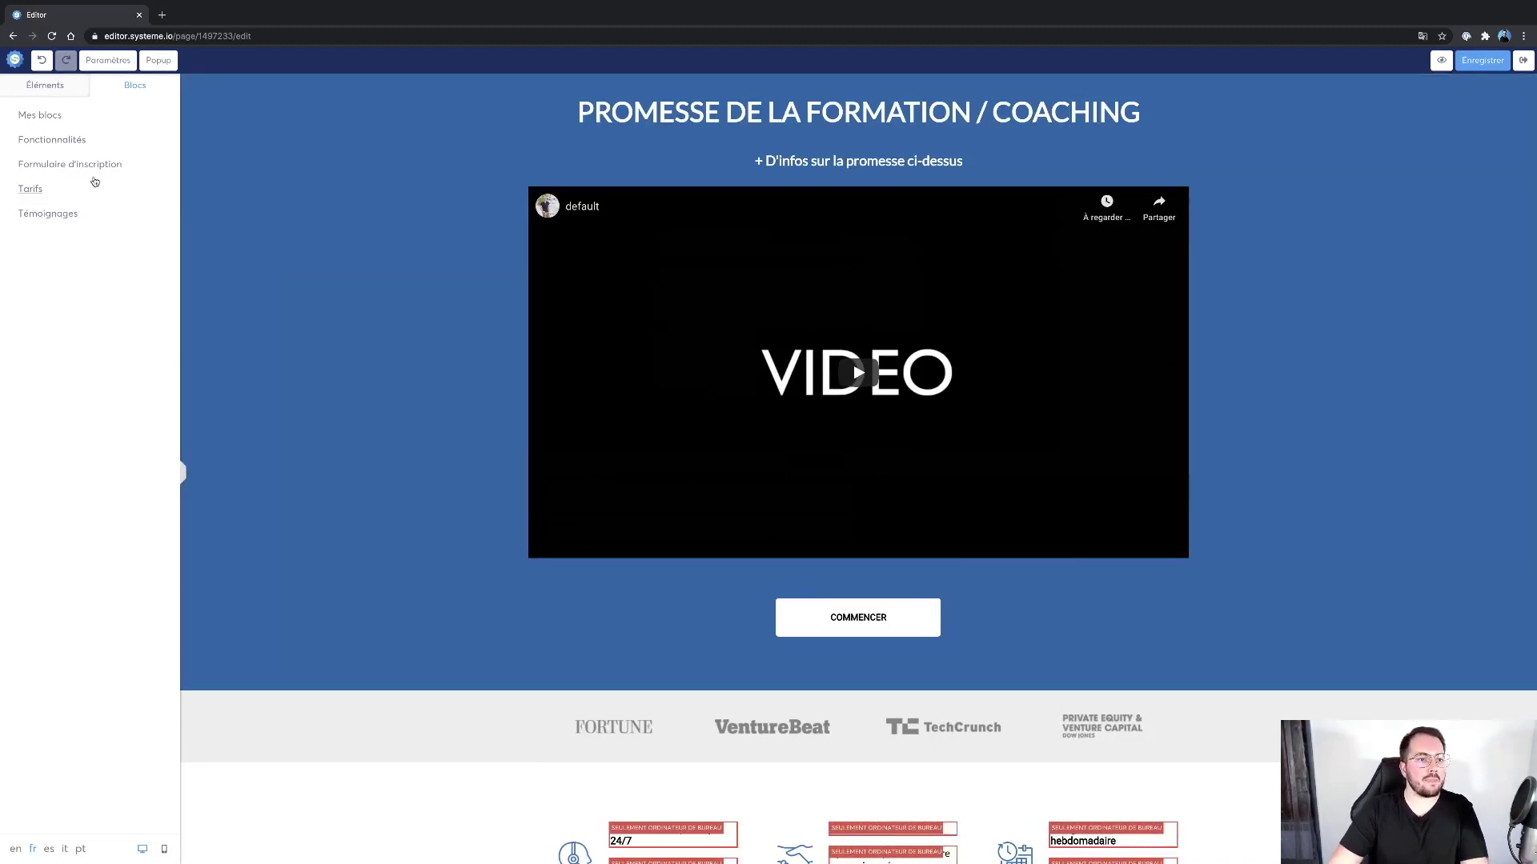
click(53, 142)
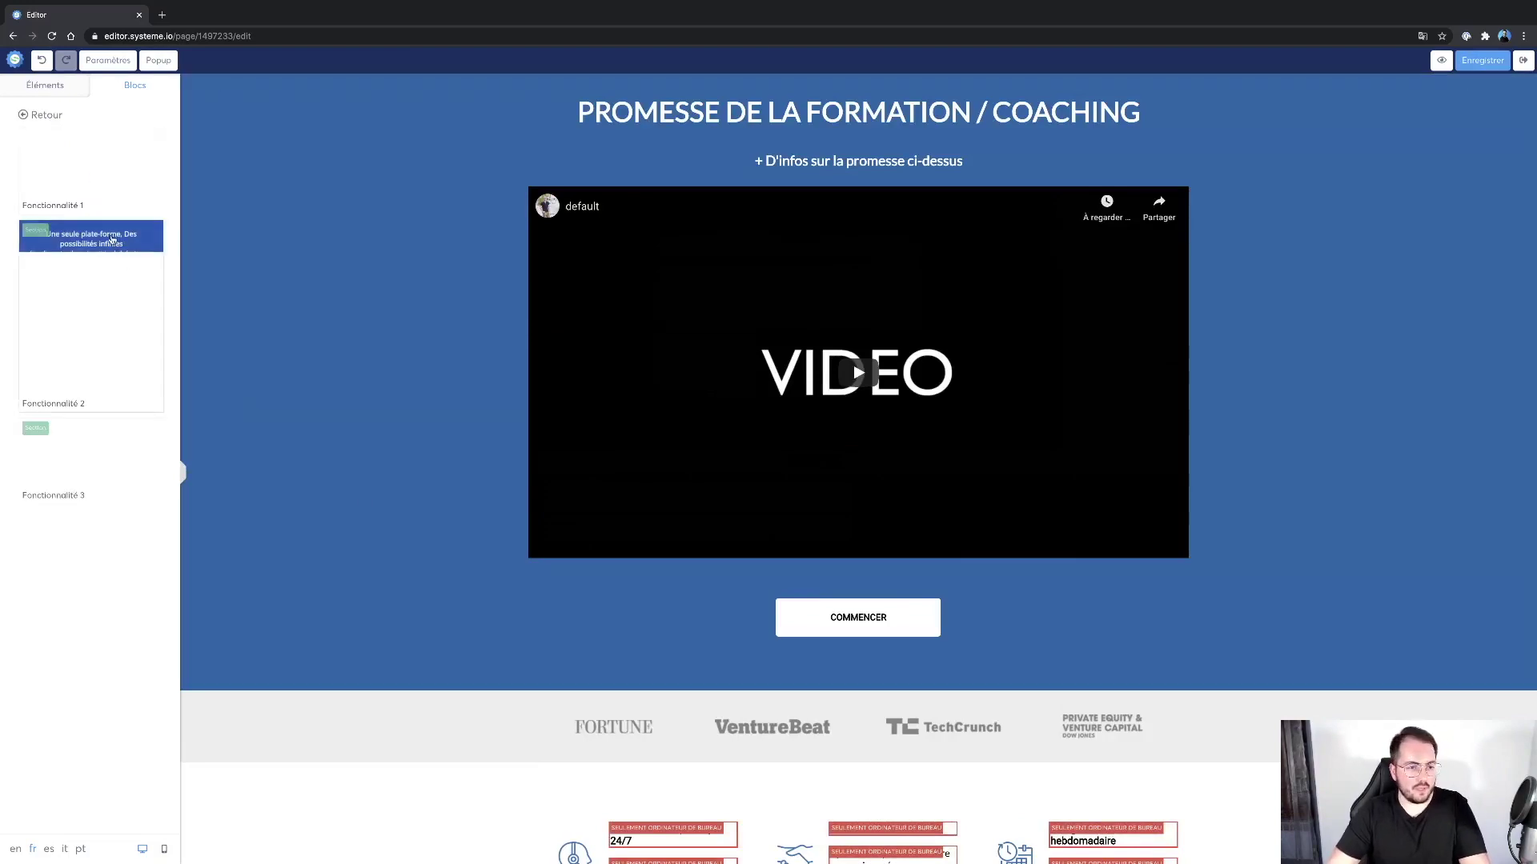
scroll(337, 560, down, 5)
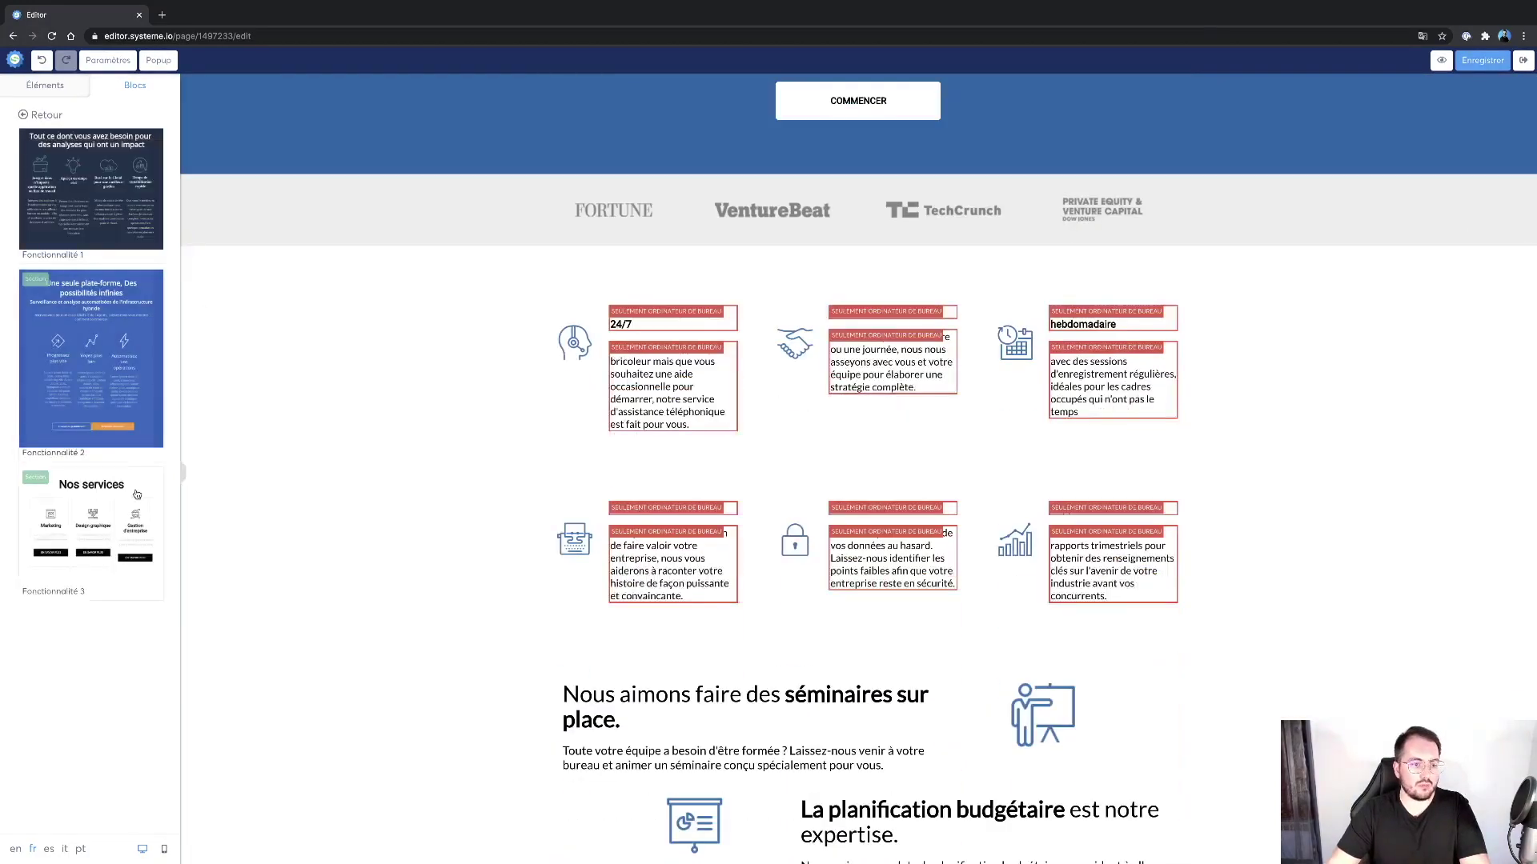
drag(113, 203, 340, 240)
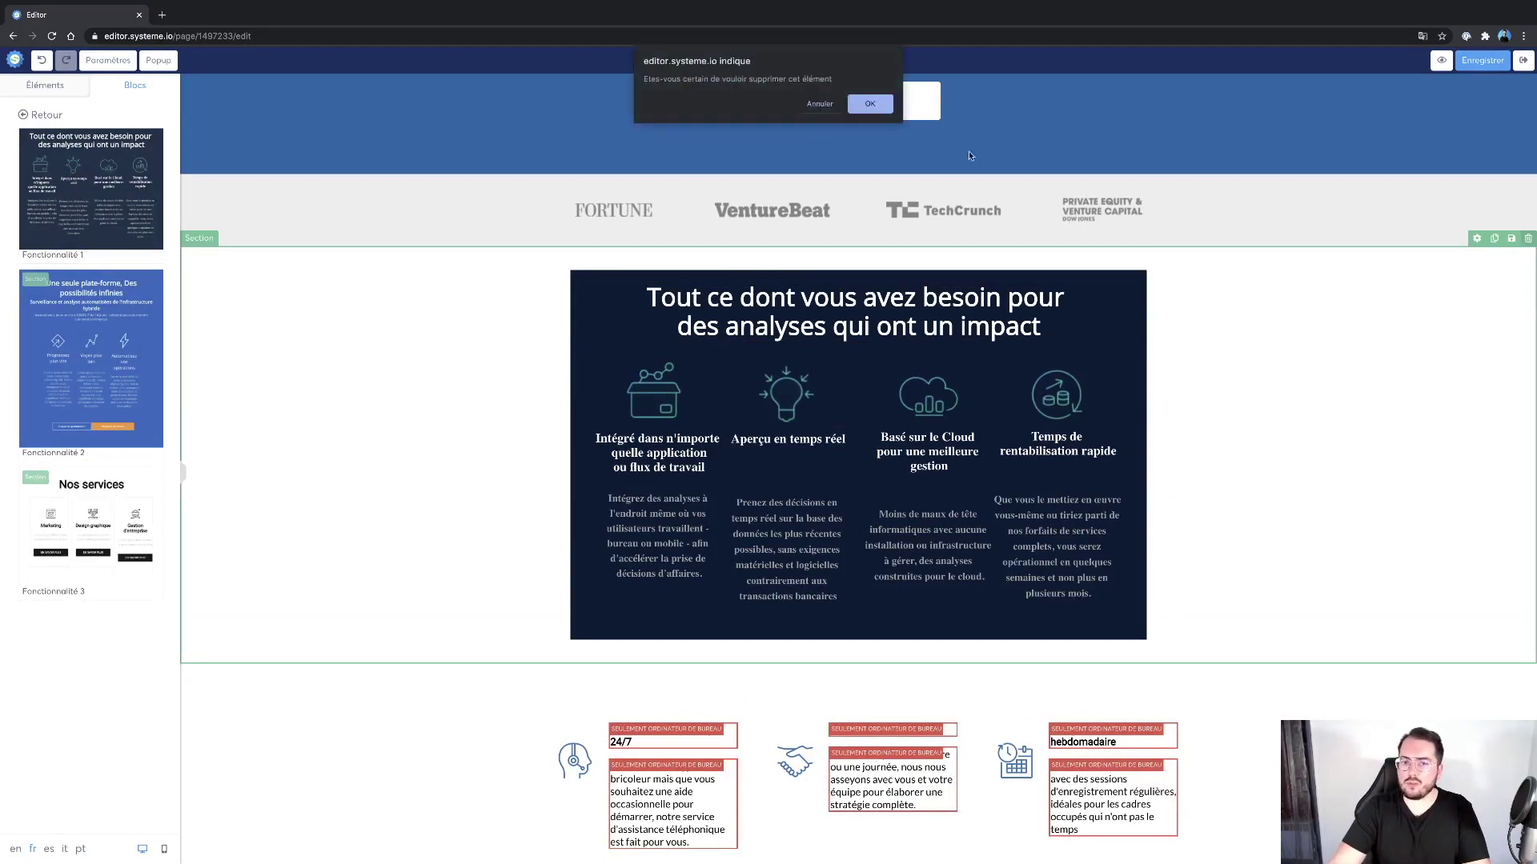
Delete the section holding the Fonctionnalité 1 block, and browse the ready-made feature and sign-up form blocks.
click(869, 103)
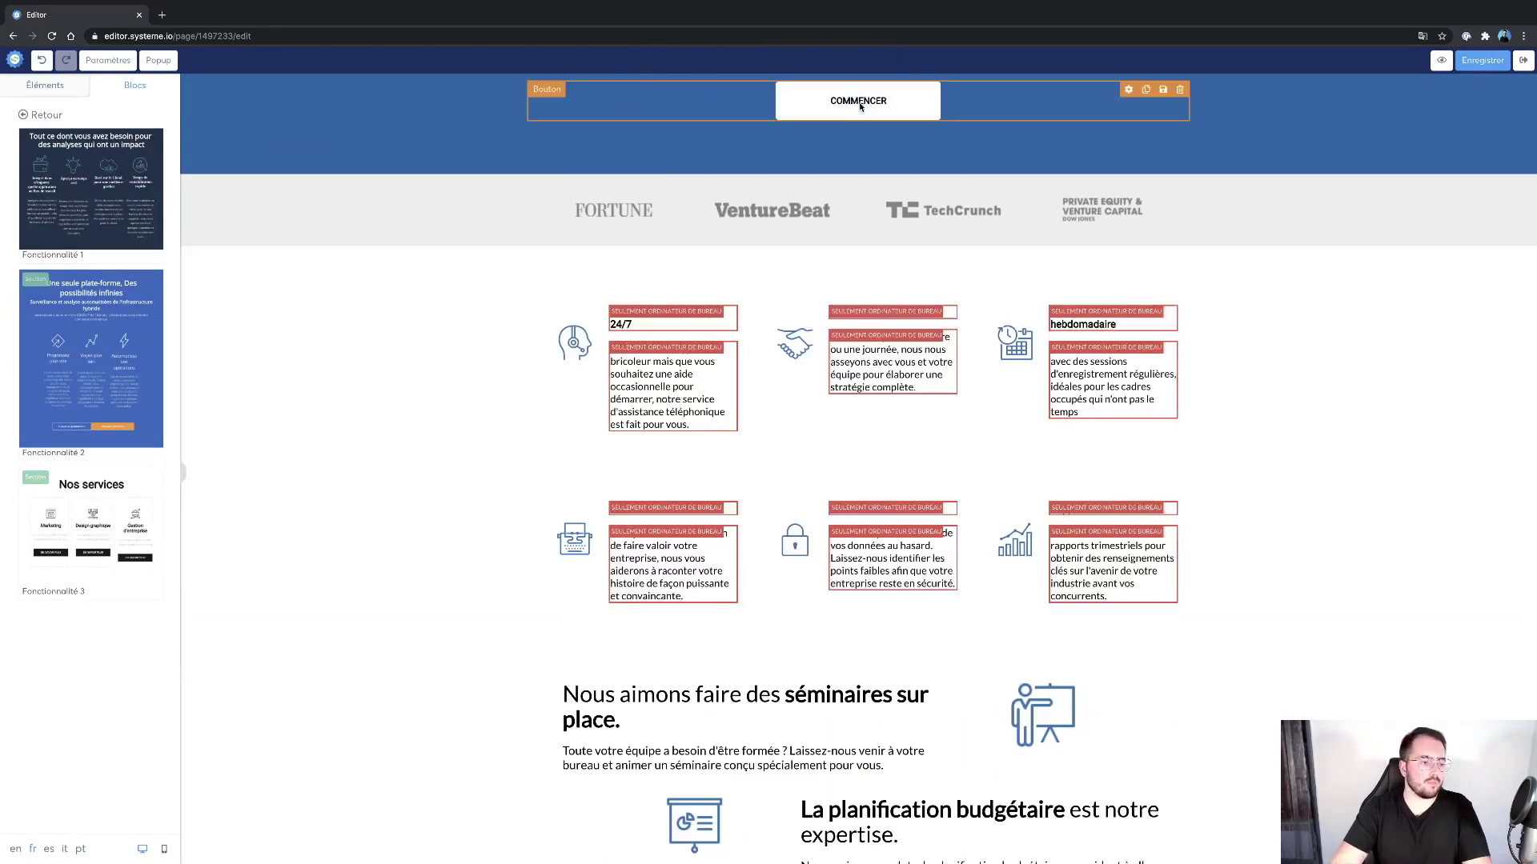
click(44, 115)
click(65, 147)
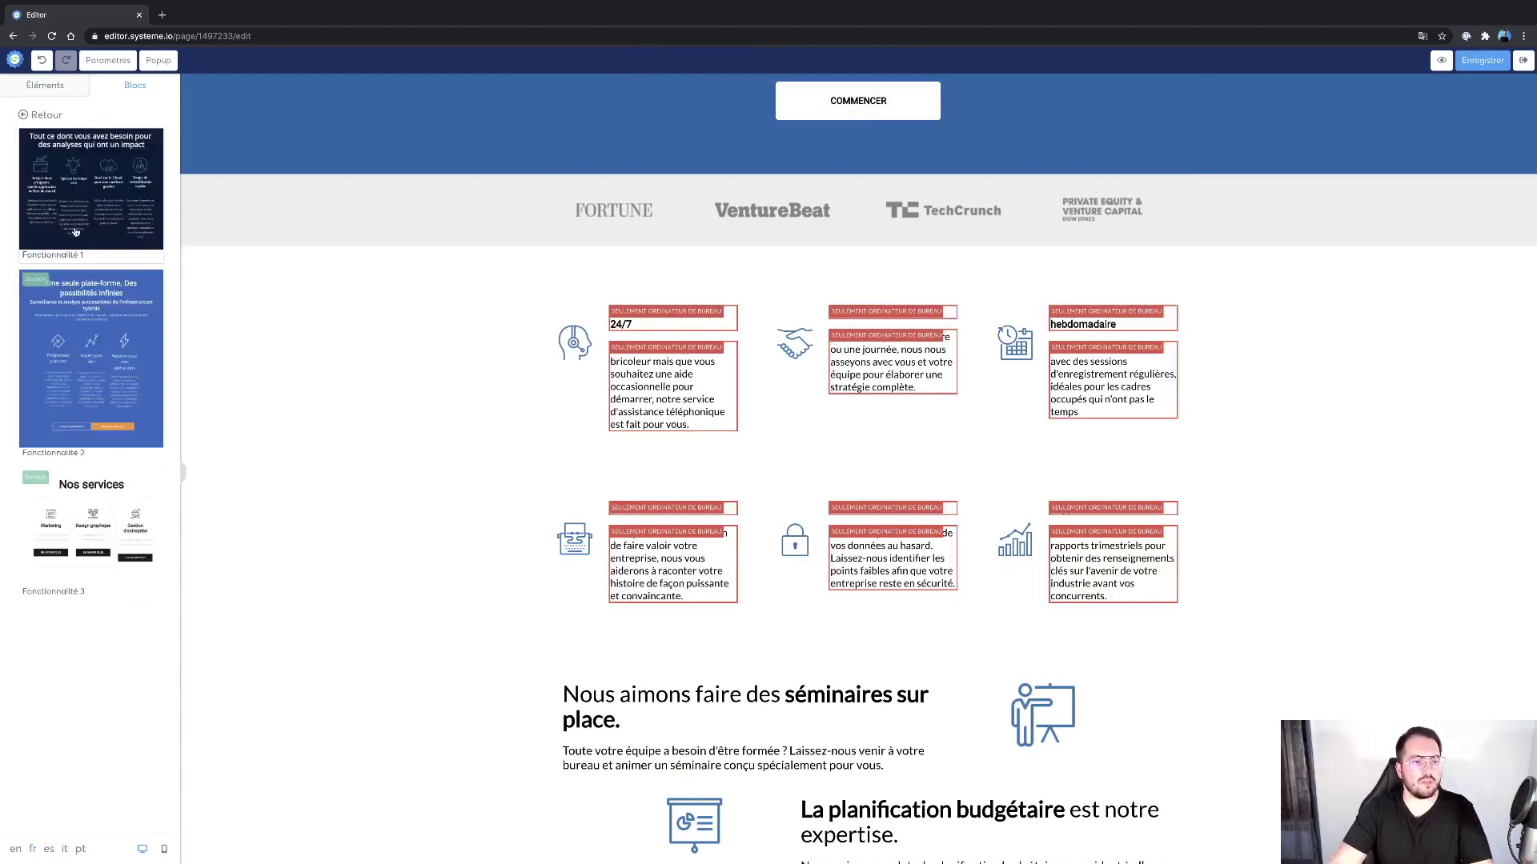
click(34, 117)
click(47, 165)
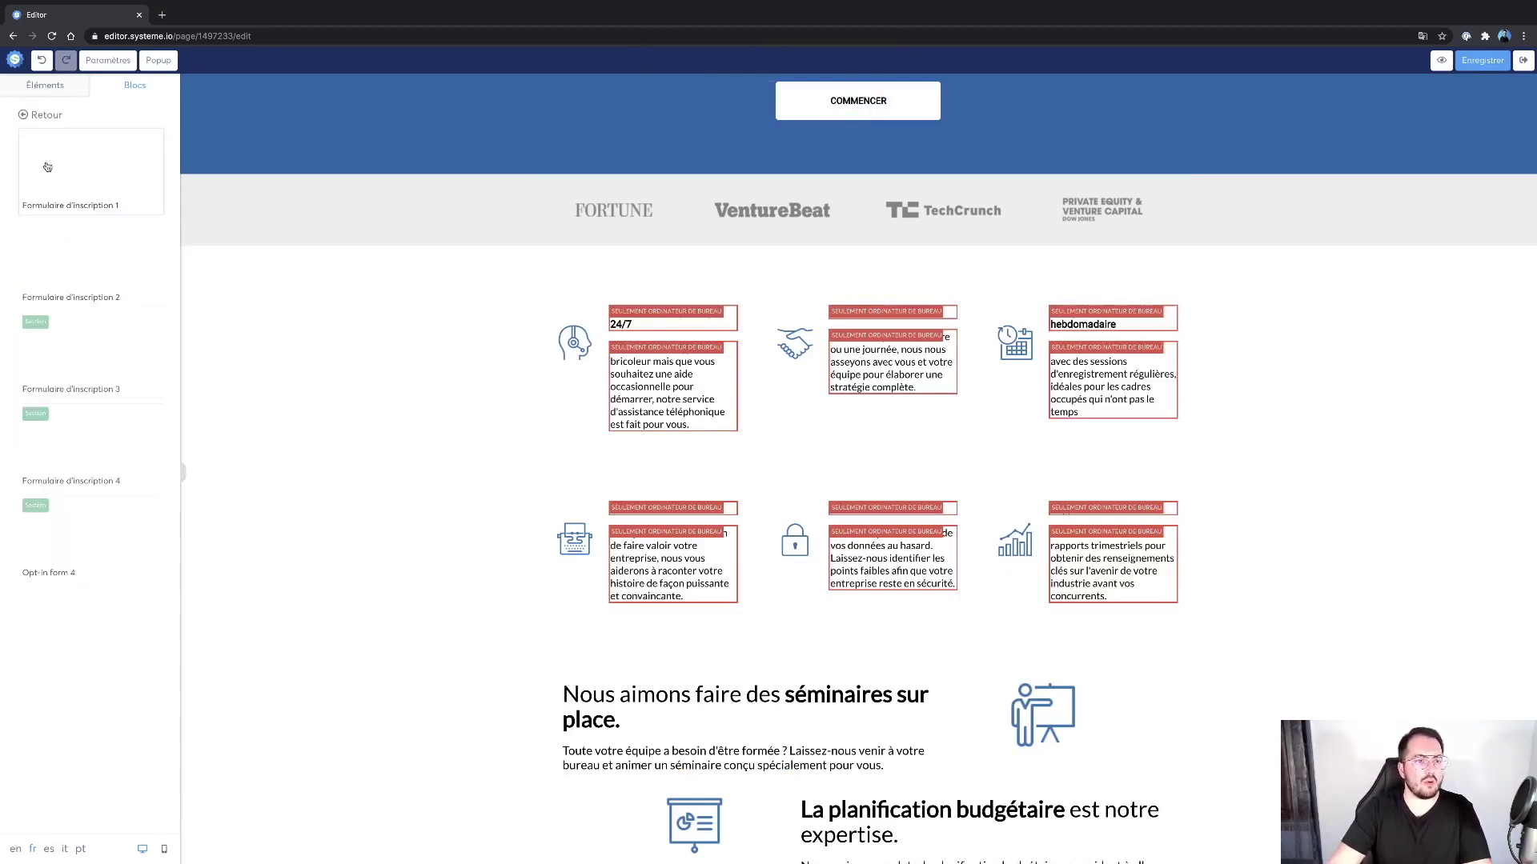
Insert the ready-made Tarif 1 pricing block between the lower press logos and the final free-trial call to action.
click(36, 115)
click(37, 197)
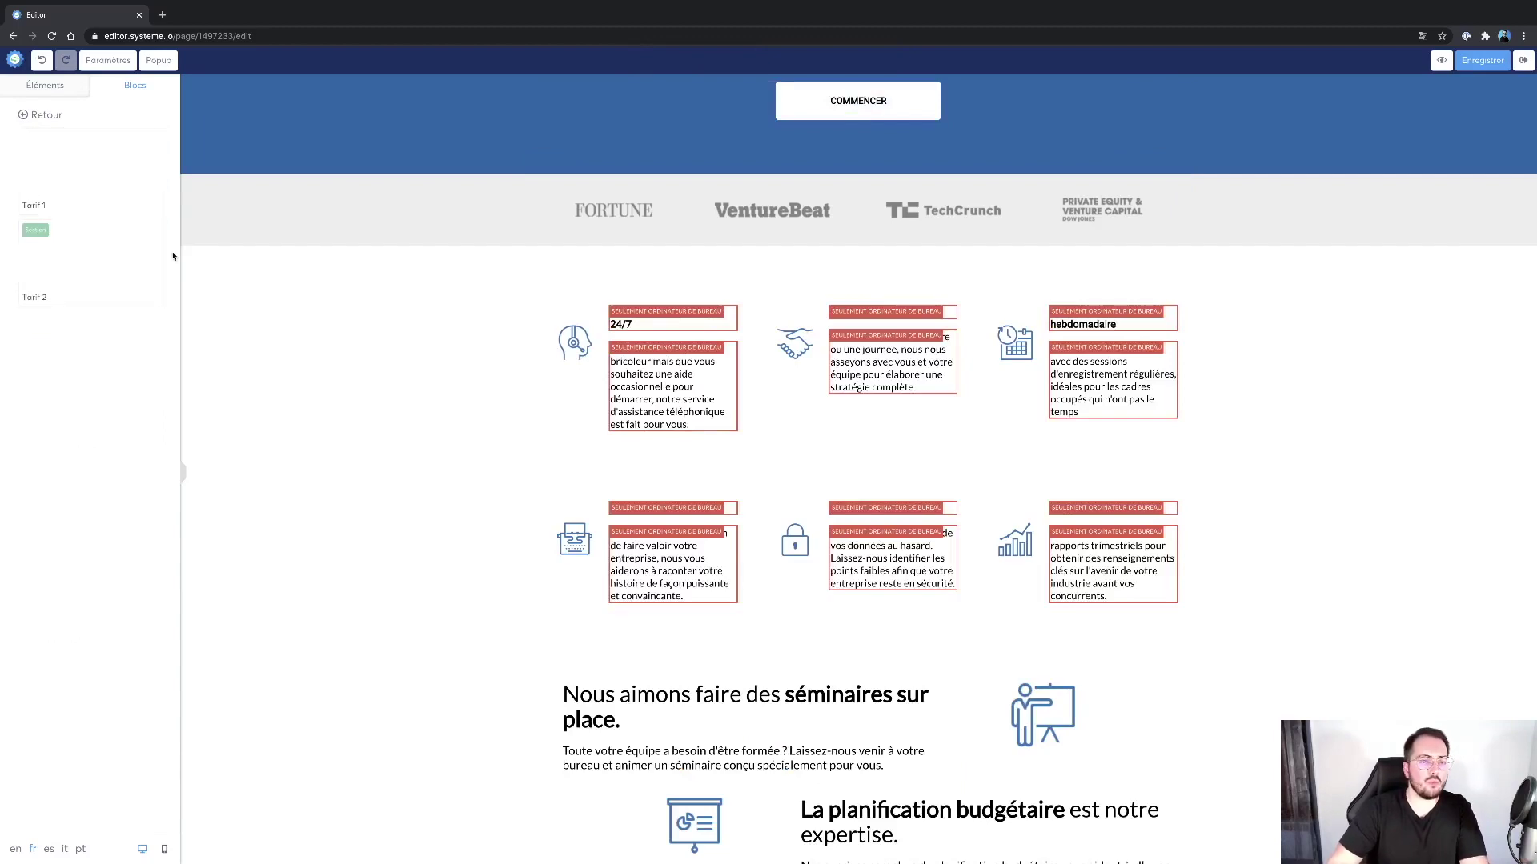
scroll(587, 227, down, 20)
scroll(586, 227, up, 1)
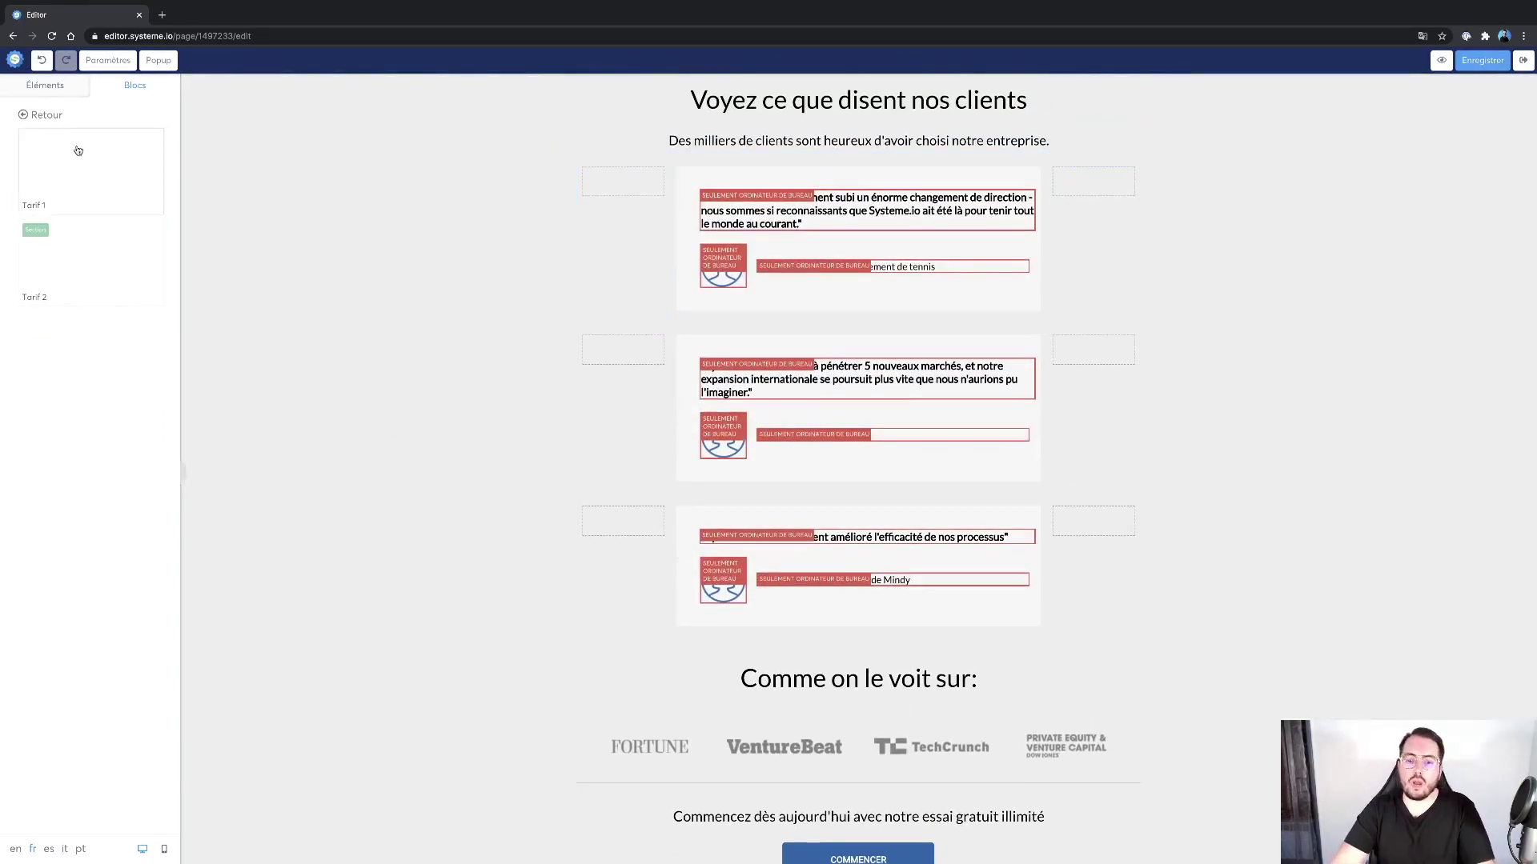
drag(78, 151, 611, 696)
scroll(1202, 439, down, 5)
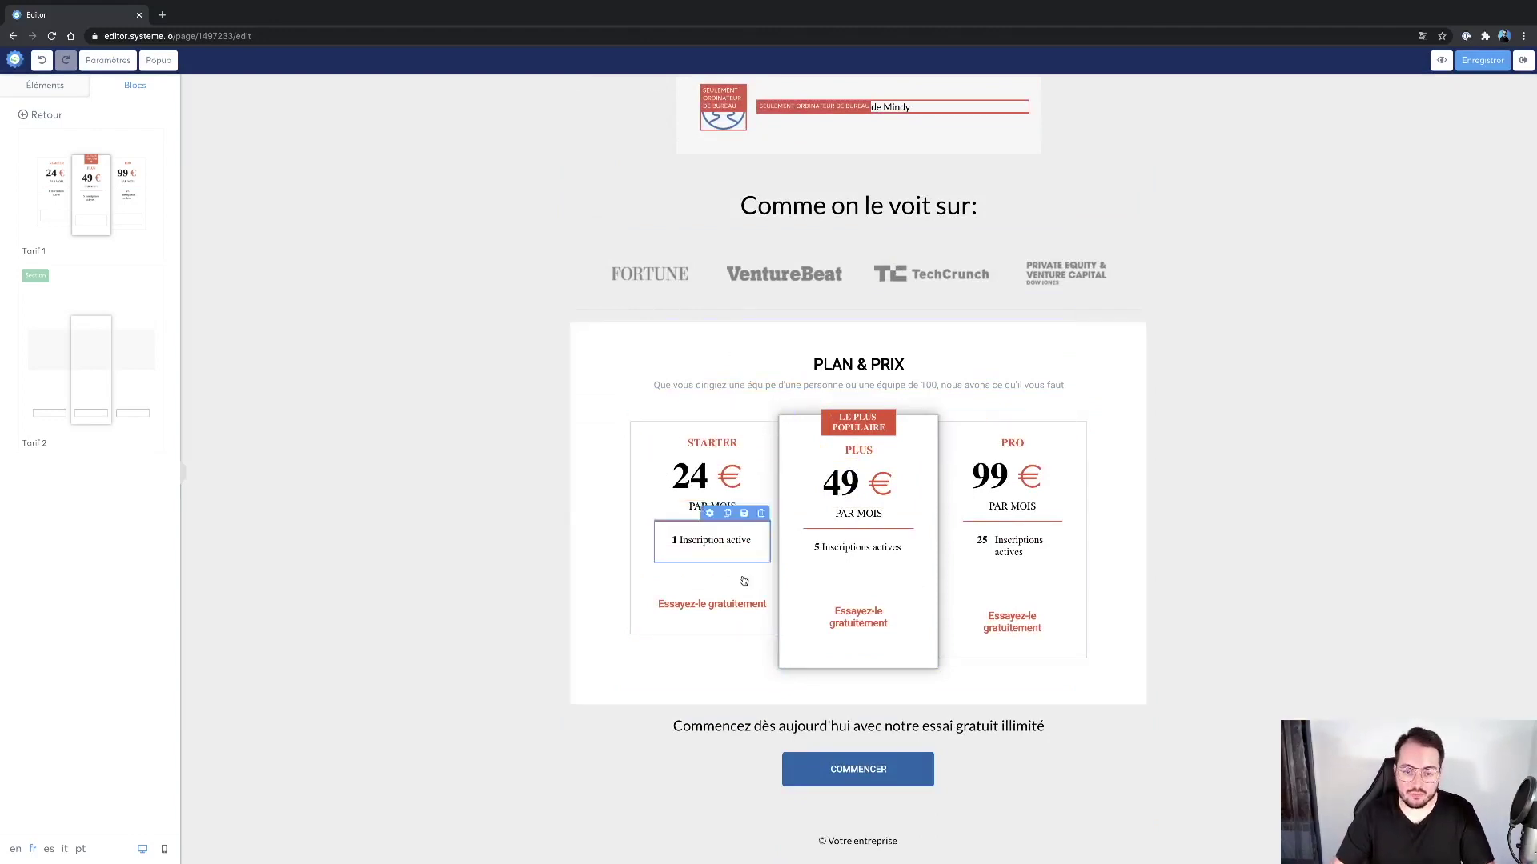
scroll(933, 402, up, 1)
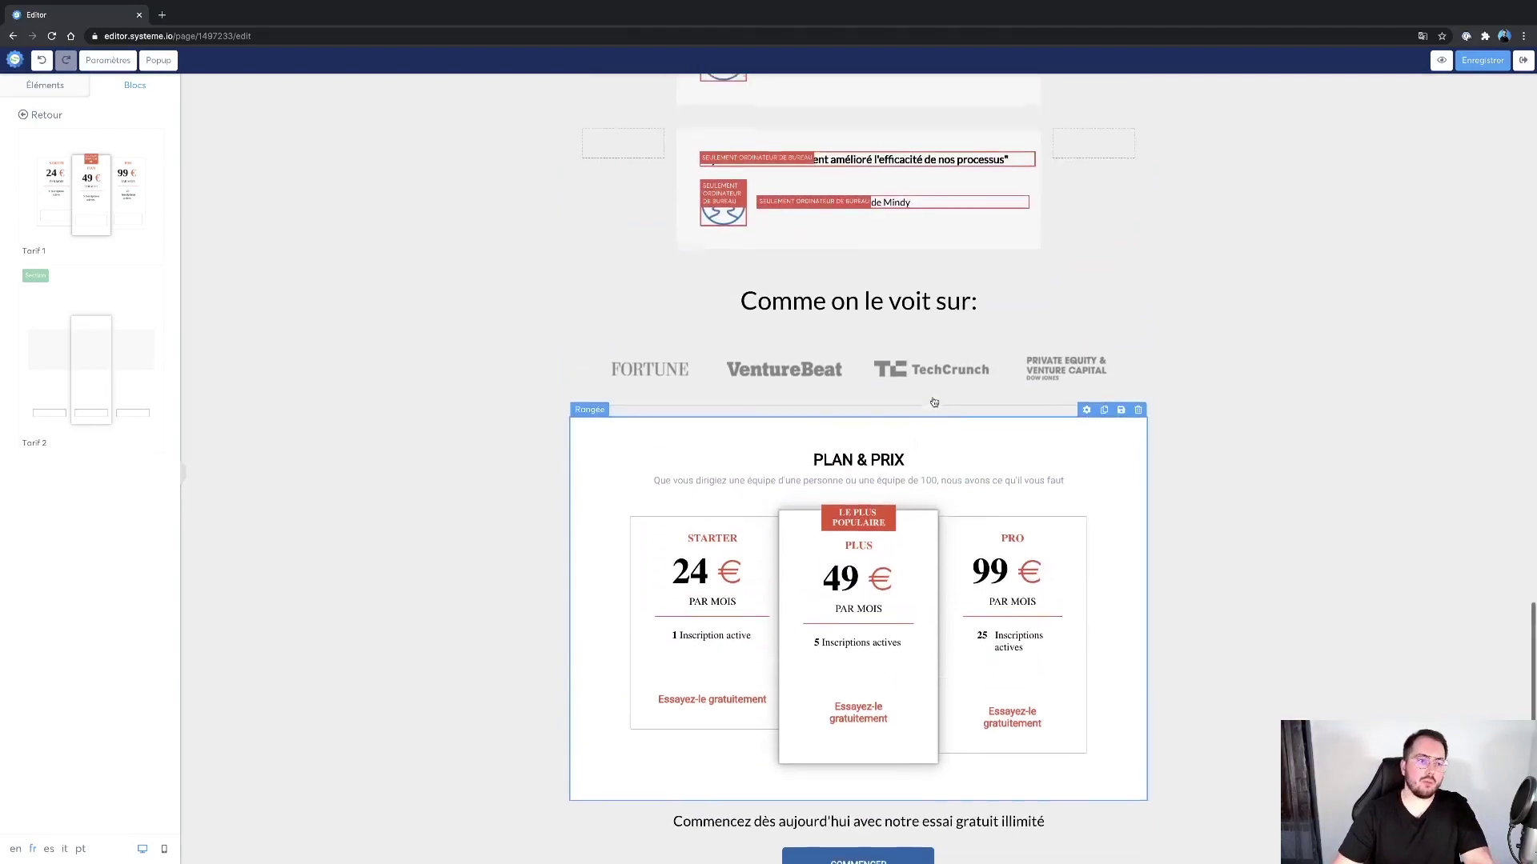
scroll(933, 403, up, 15)
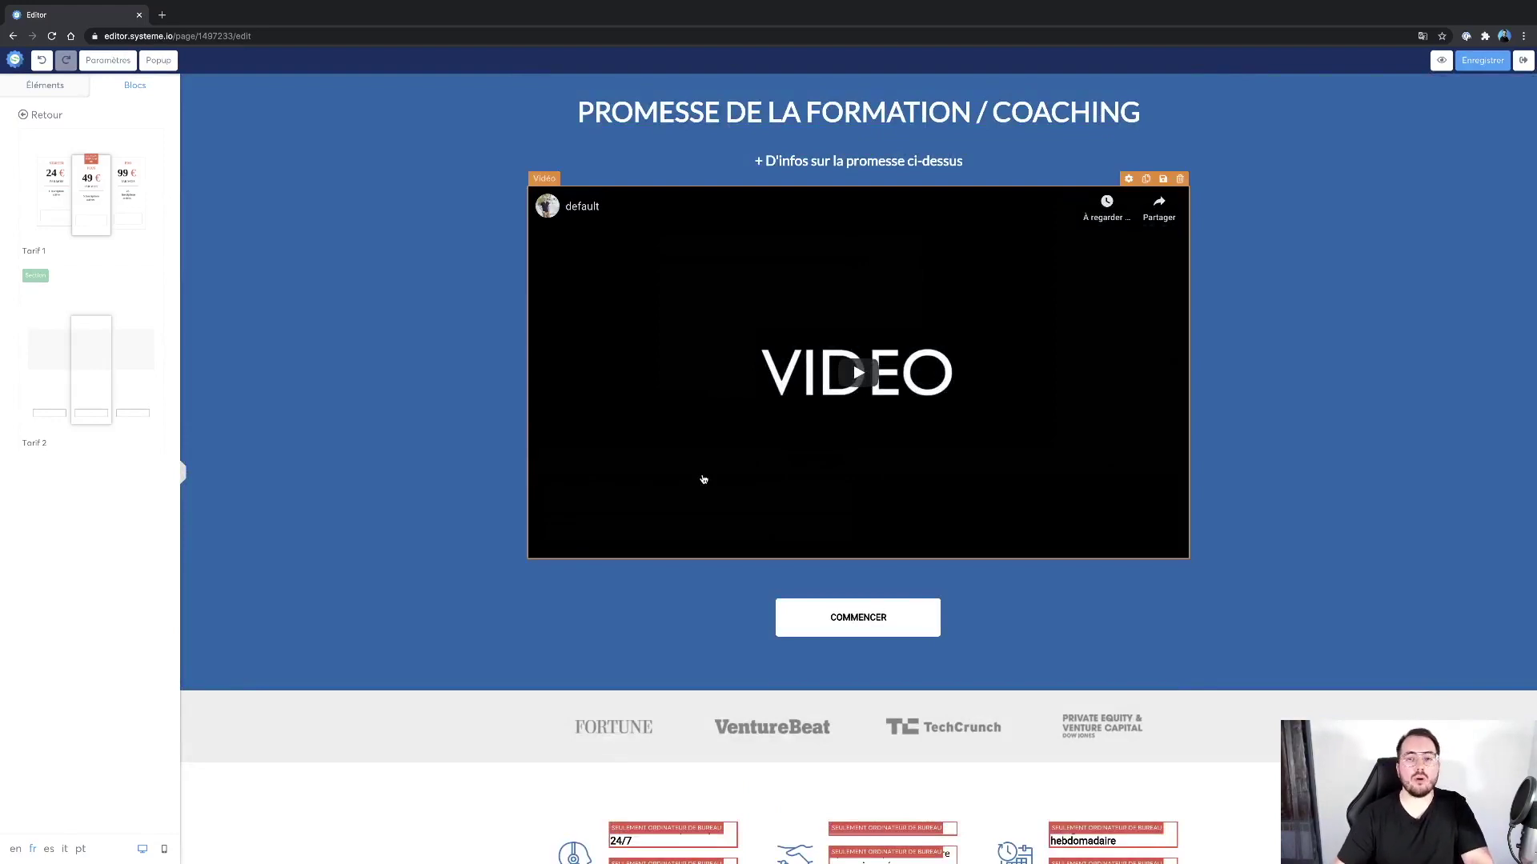
scroll(623, 326, down, 15)
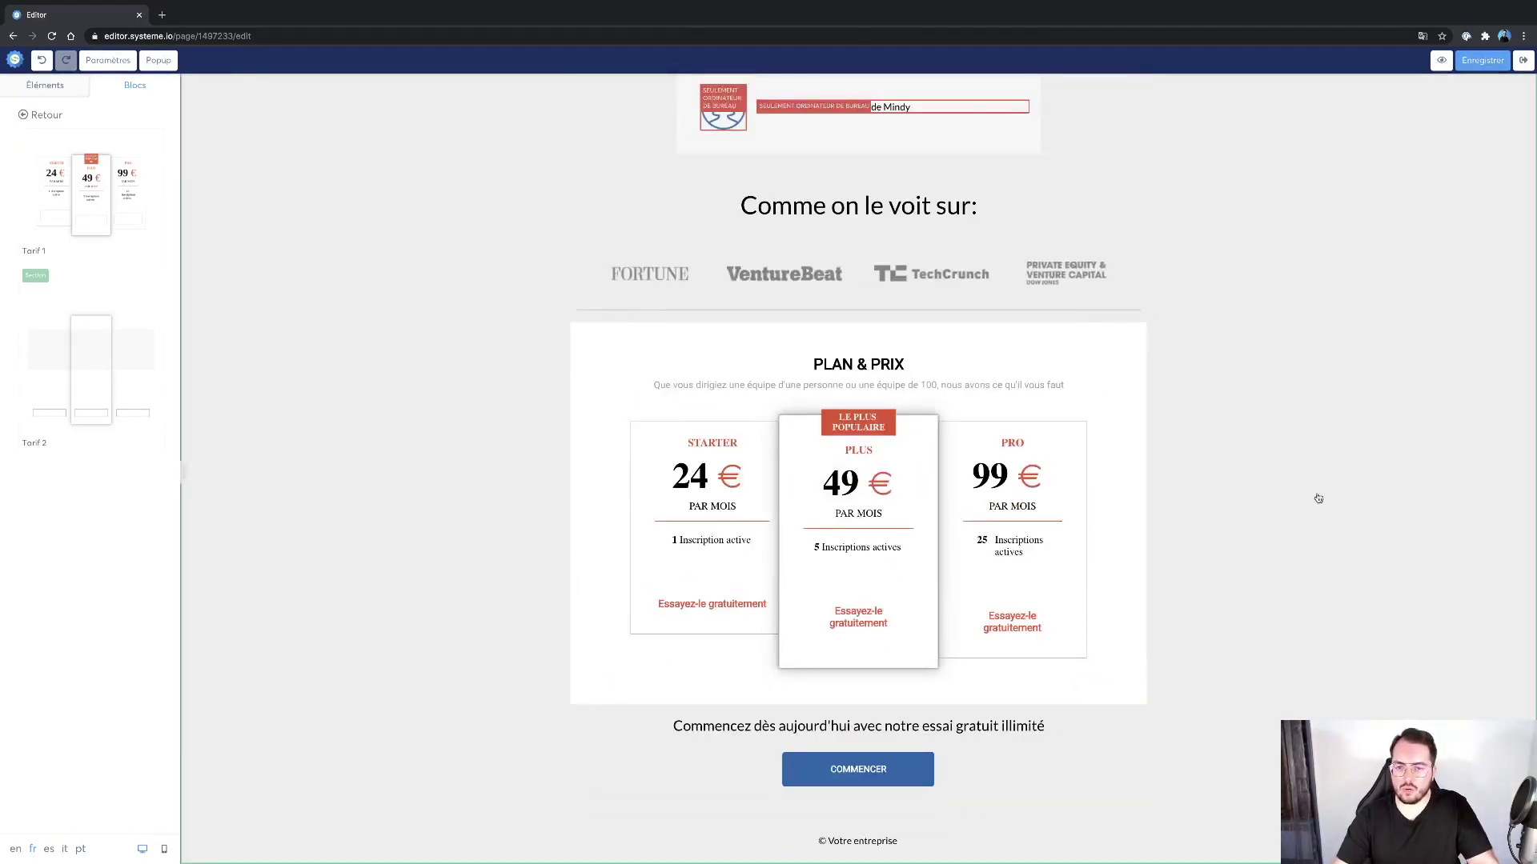
Display the ready-made testimonial blocks, and review the sales page from the hero video down to the pricing block.
click(61, 115)
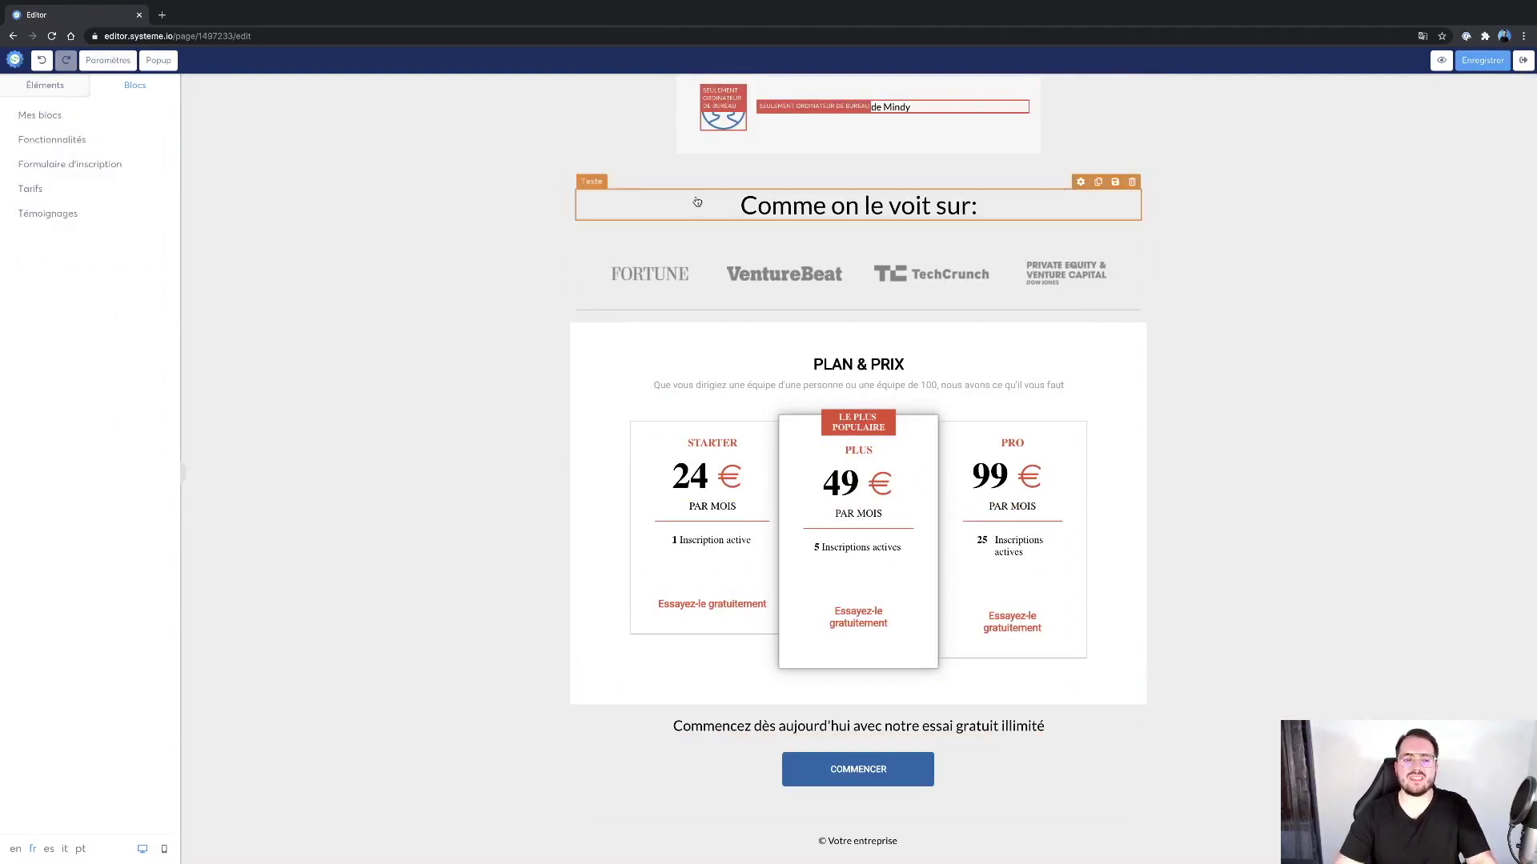
click(57, 214)
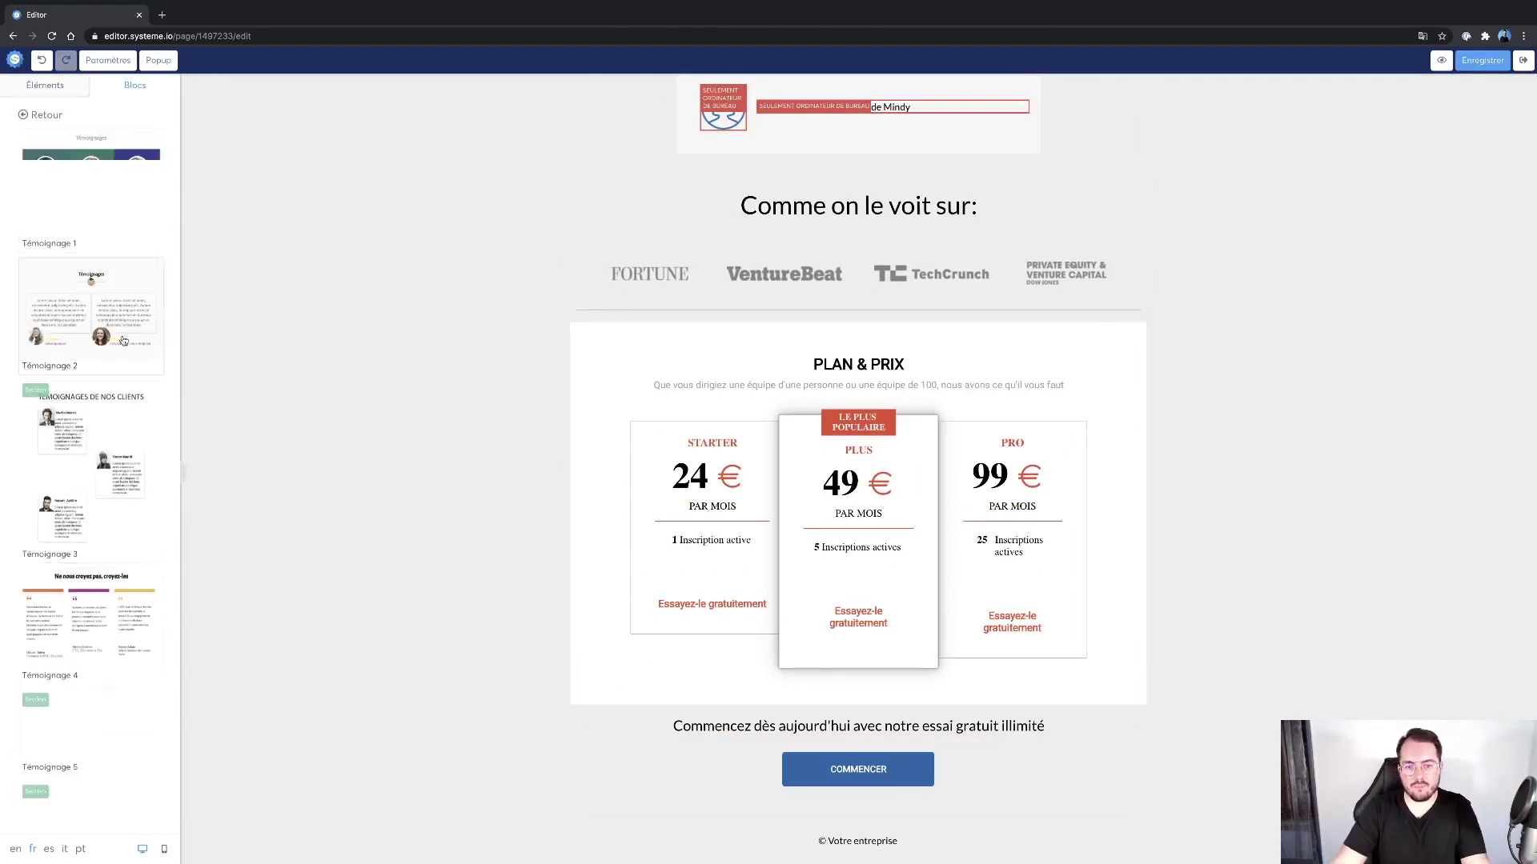
scroll(425, 387, up, 5)
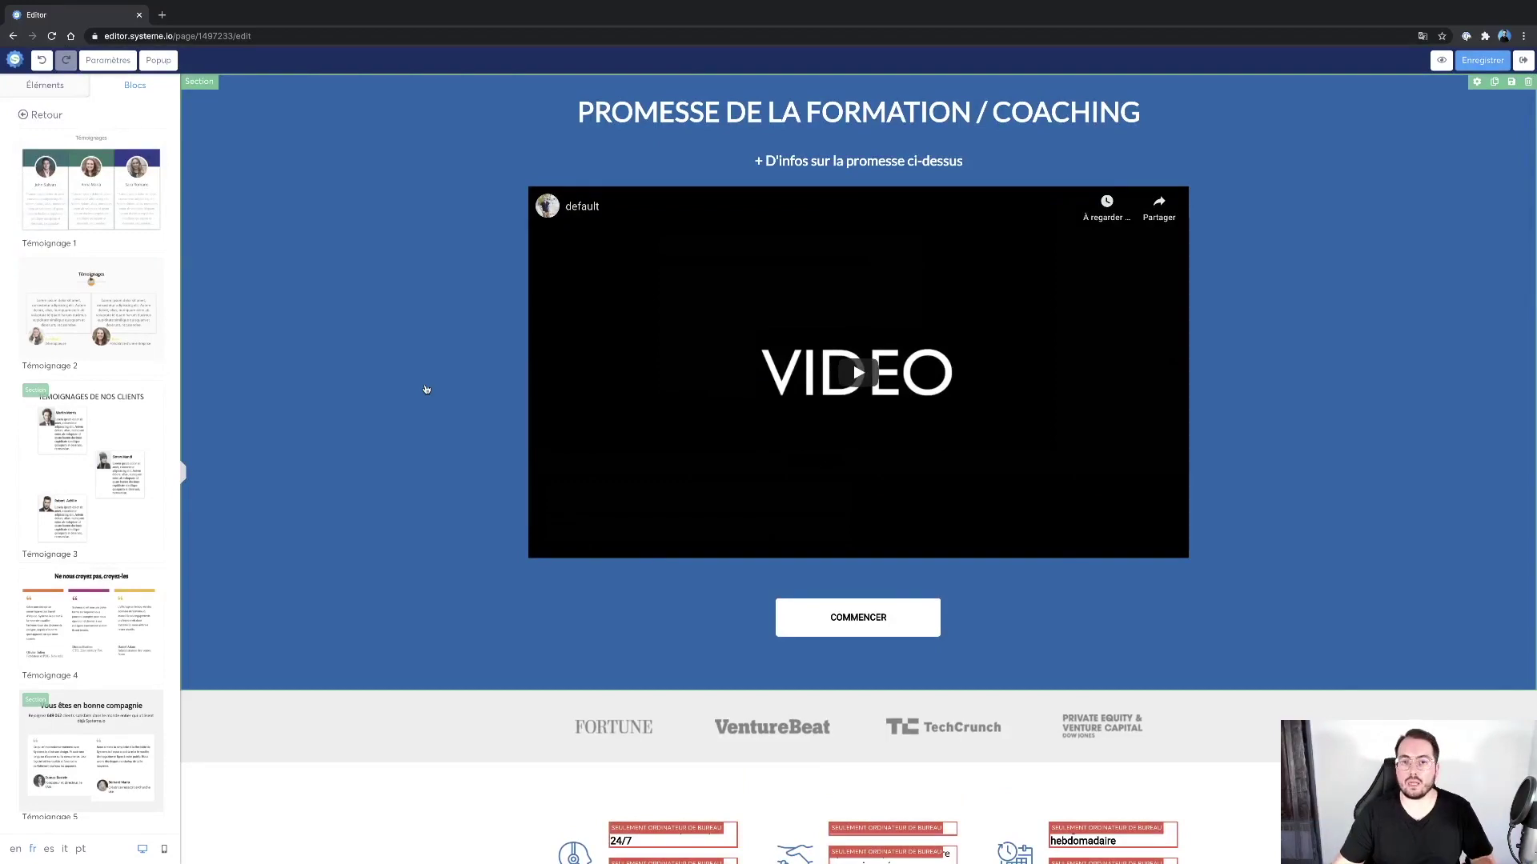
scroll(512, 592, down, 2)
scroll(512, 592, down, 1)
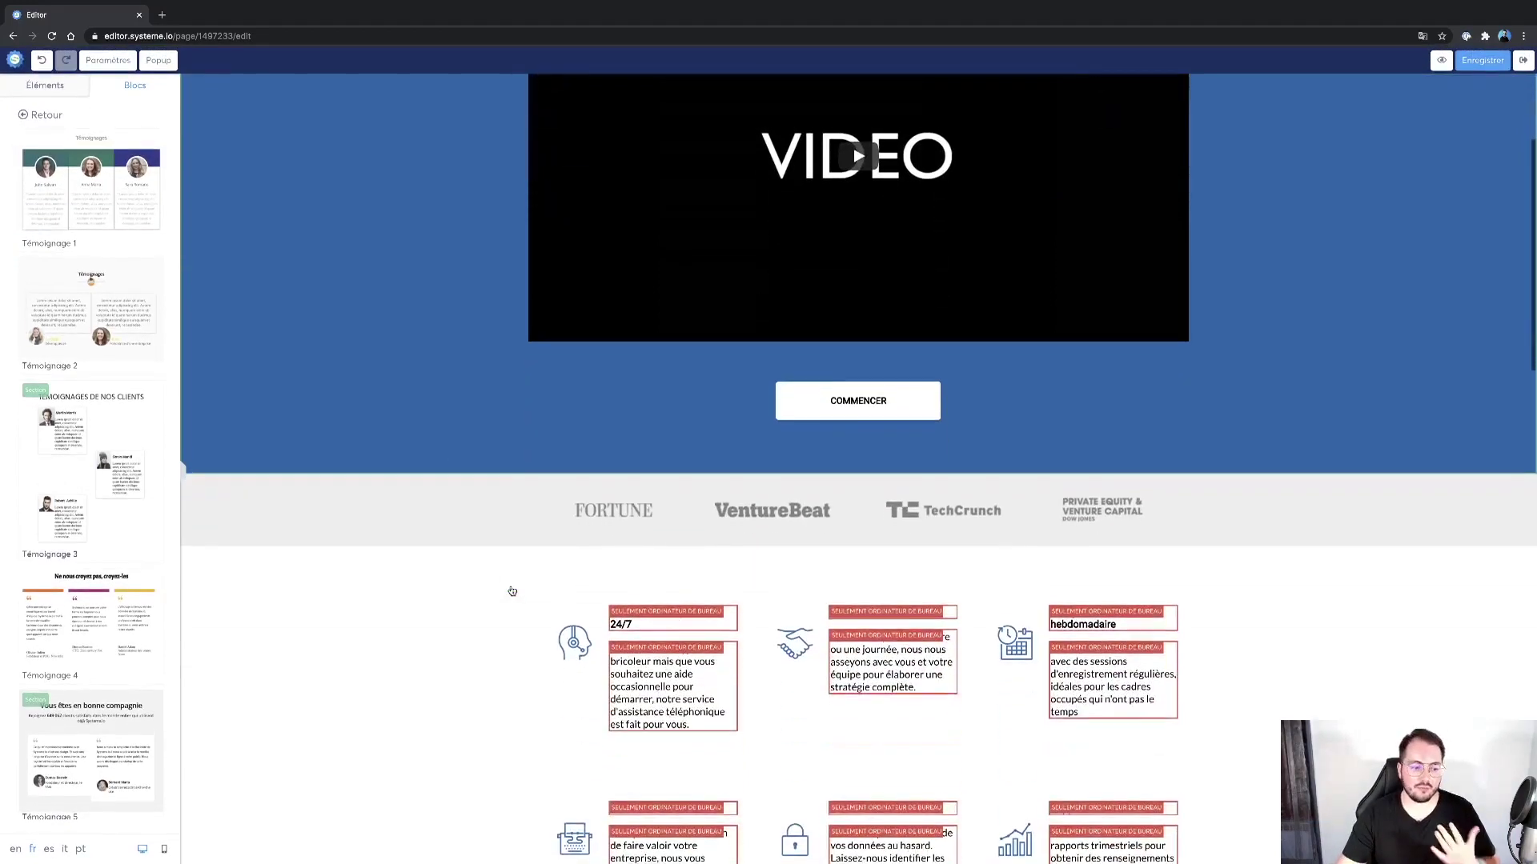
scroll(512, 591, down, 8)
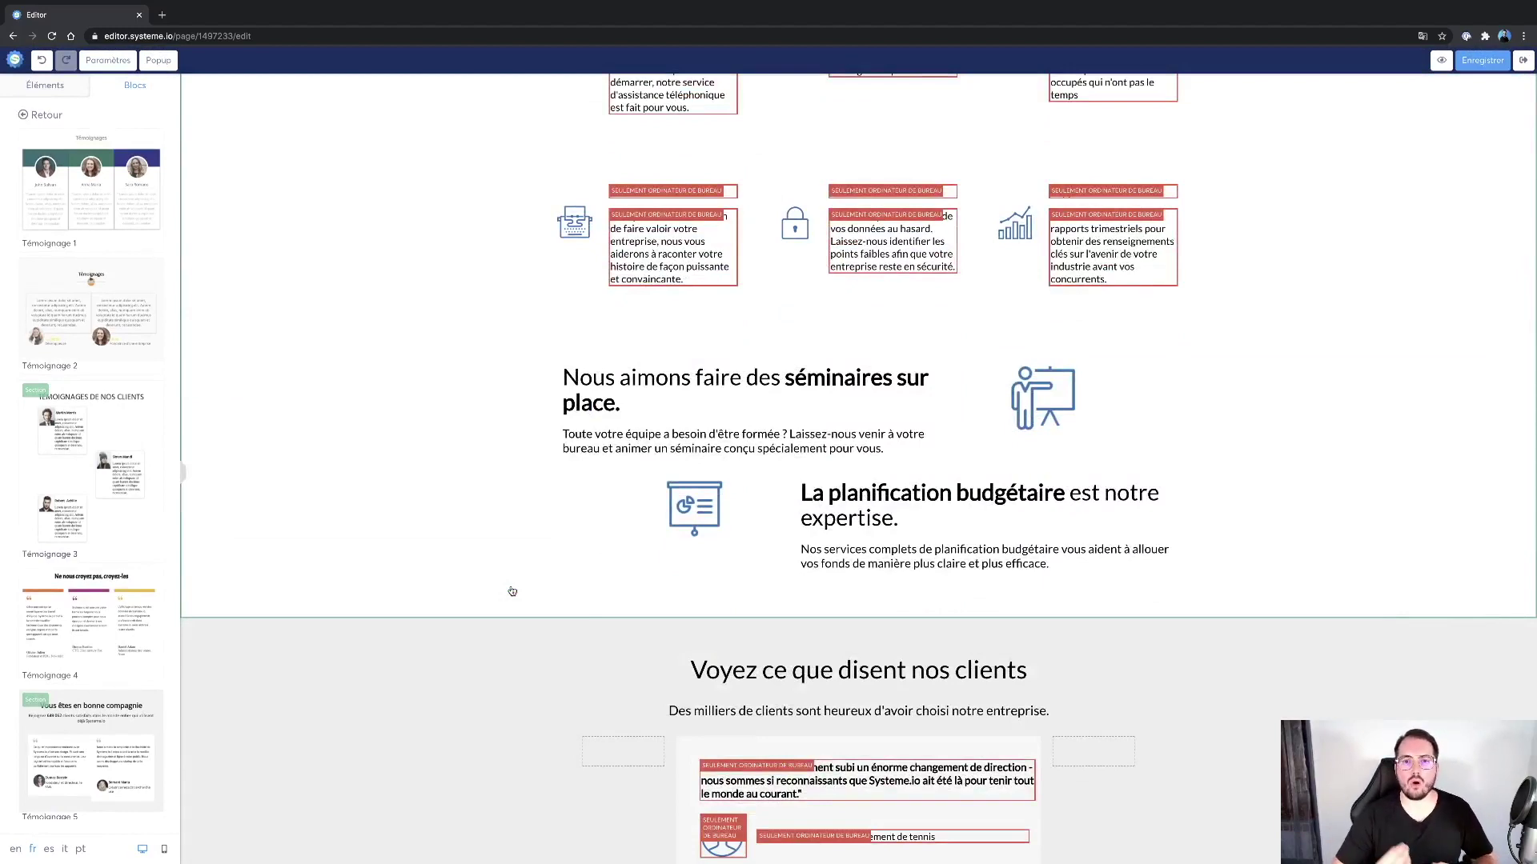
scroll(513, 592, down, 6)
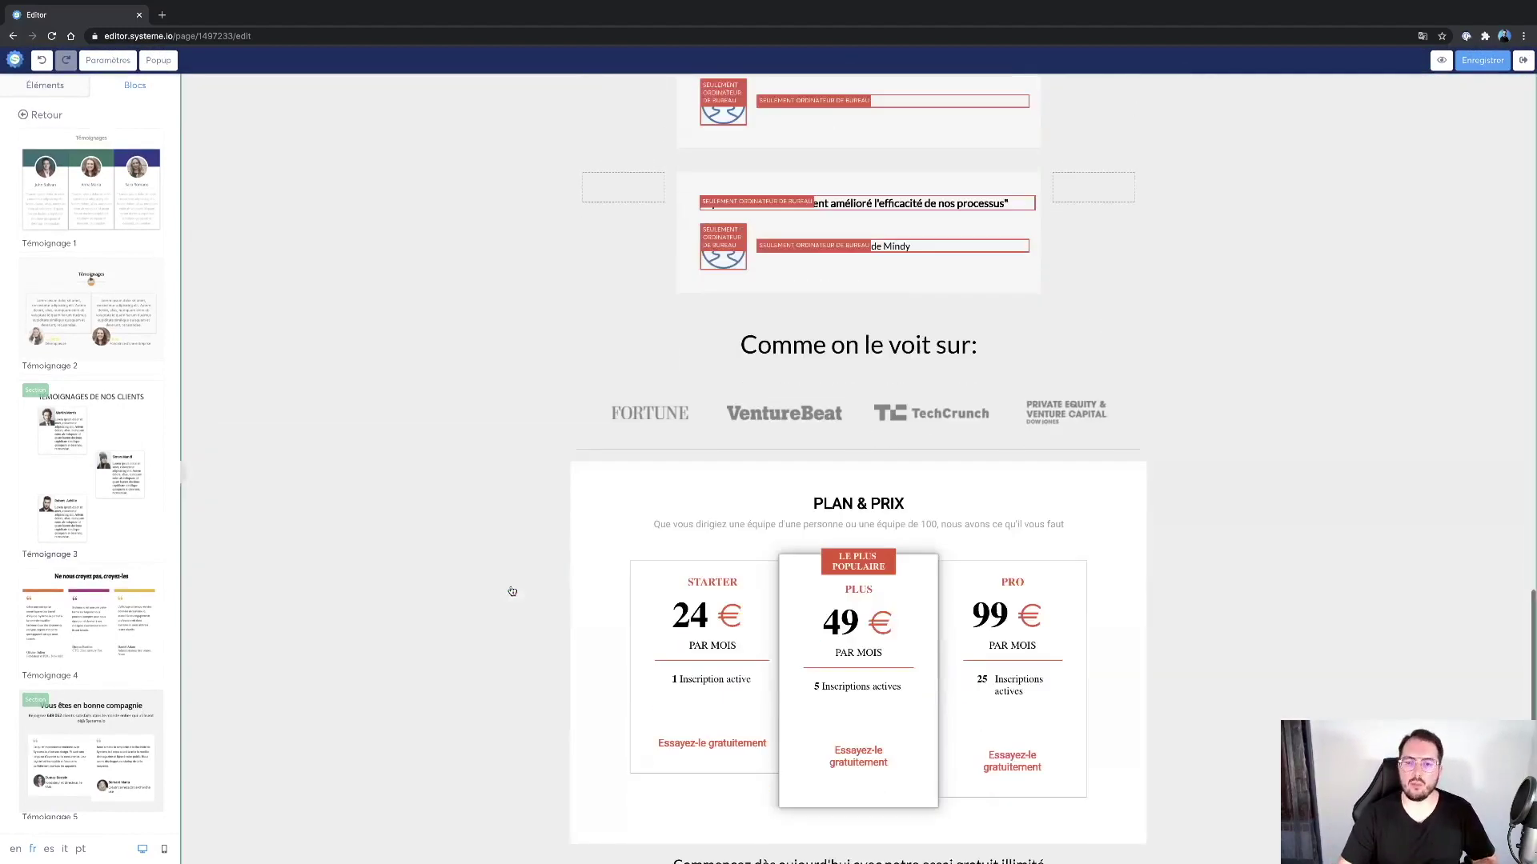
scroll(544, 694, down, 2)
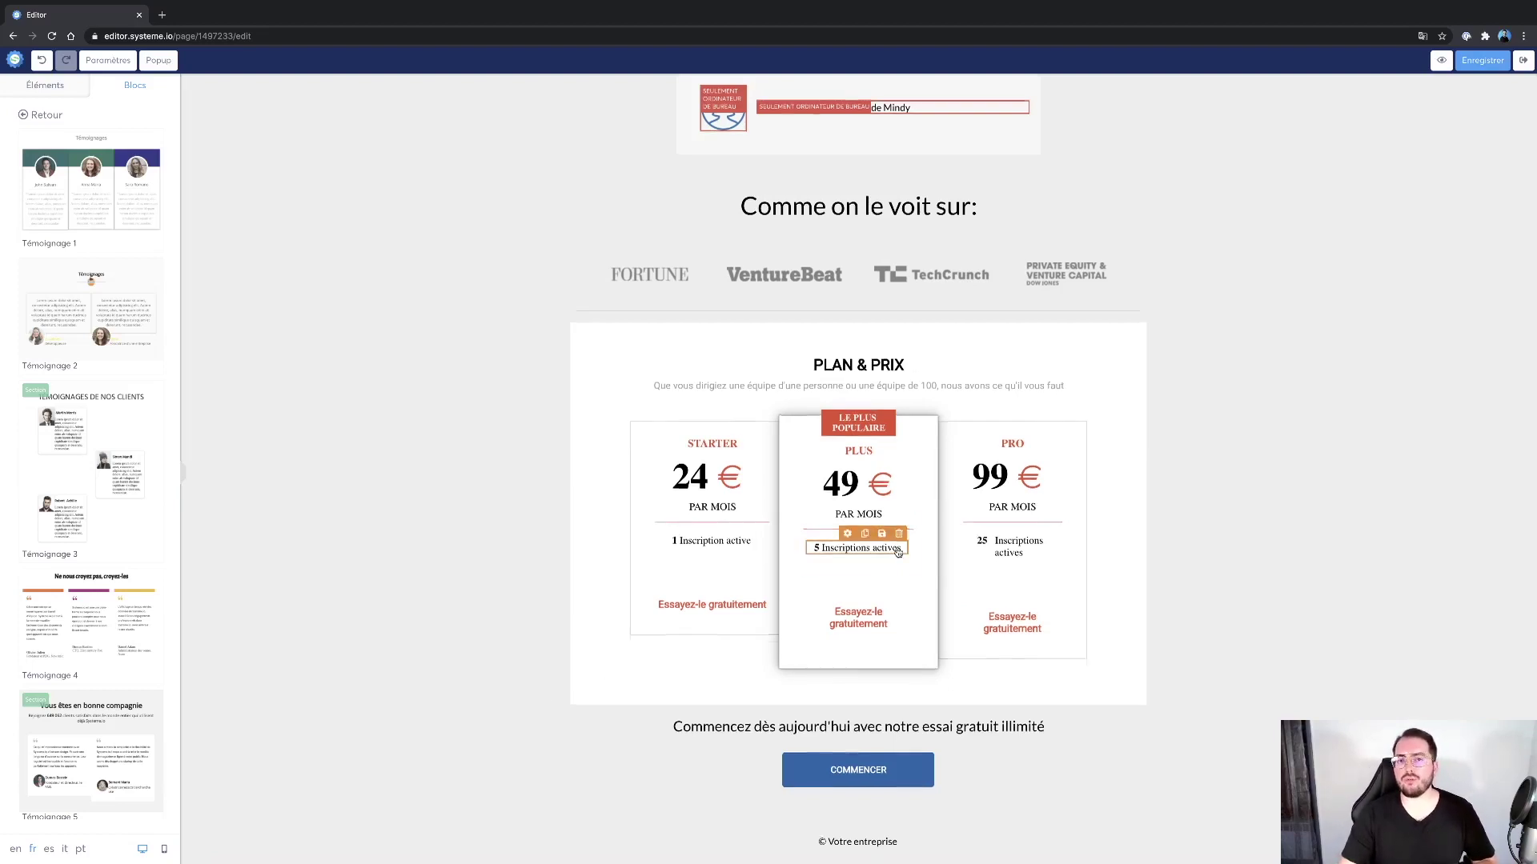
scroll(896, 544, up, 1)
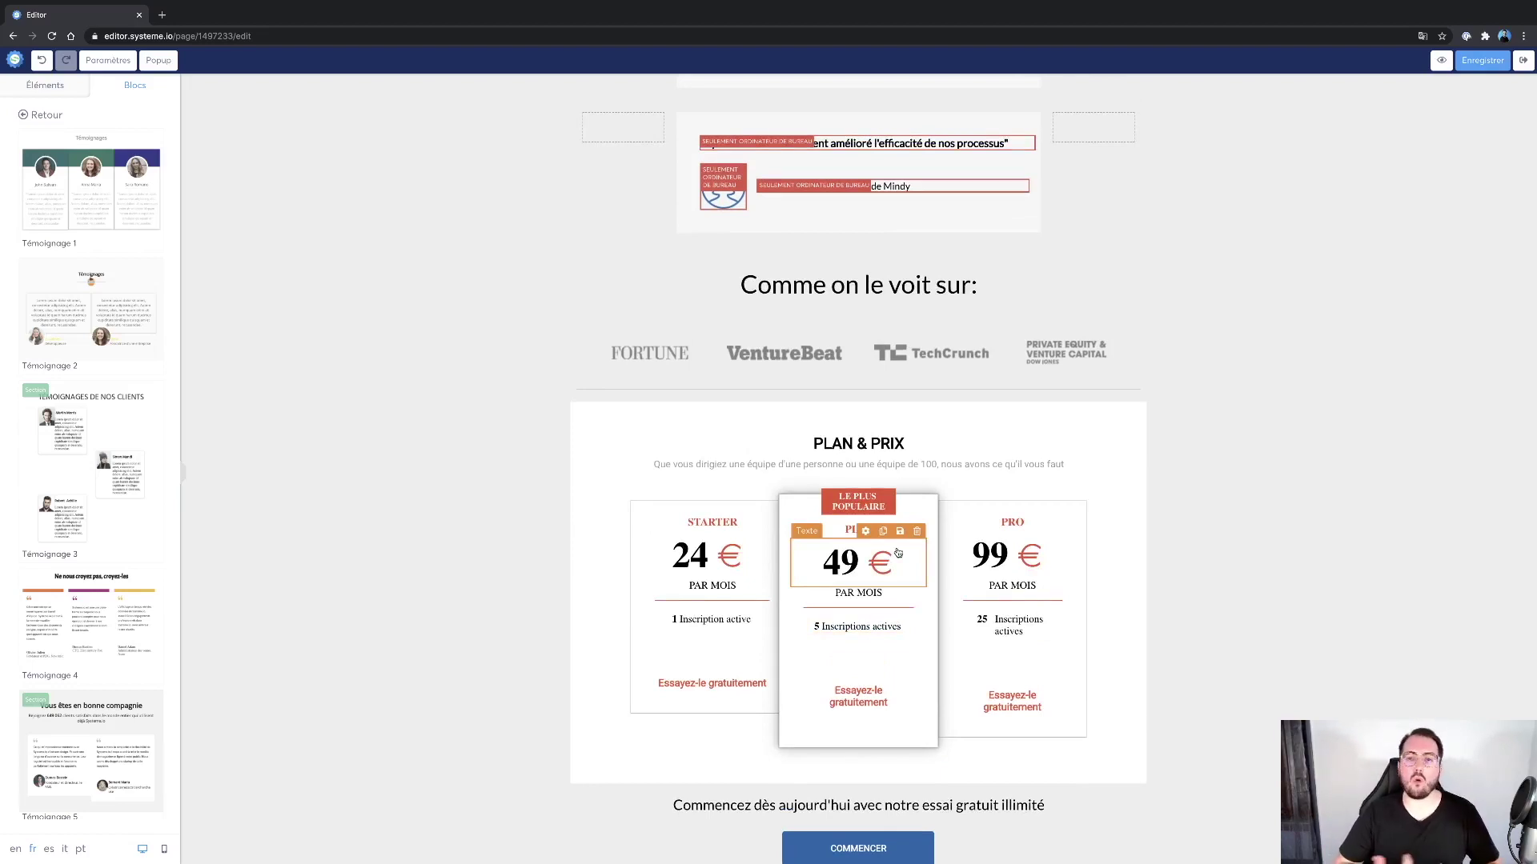
scroll(897, 552, up, 9)
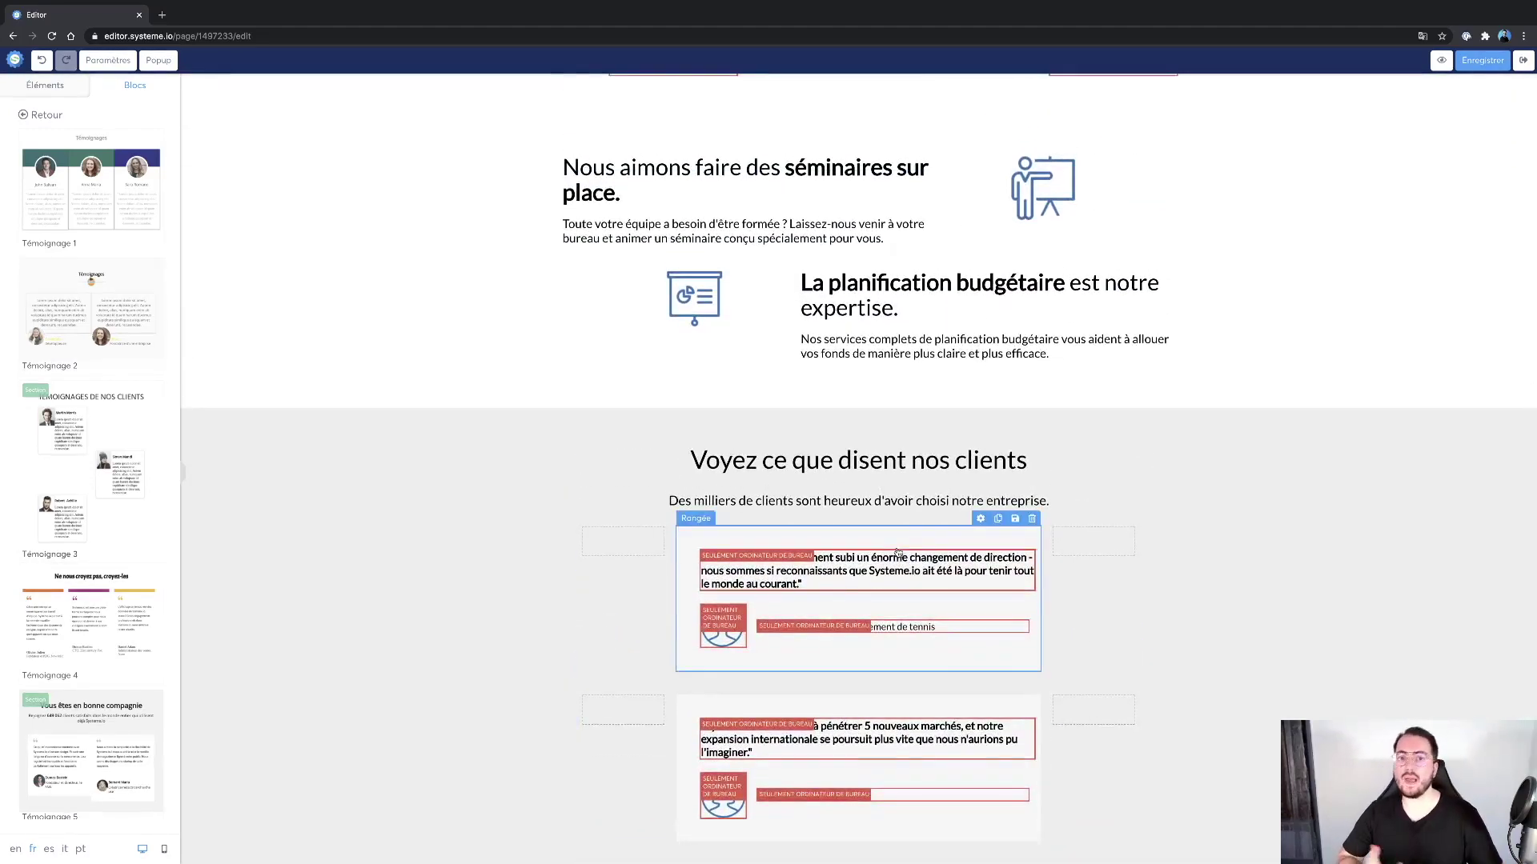
scroll(898, 552, down, 8)
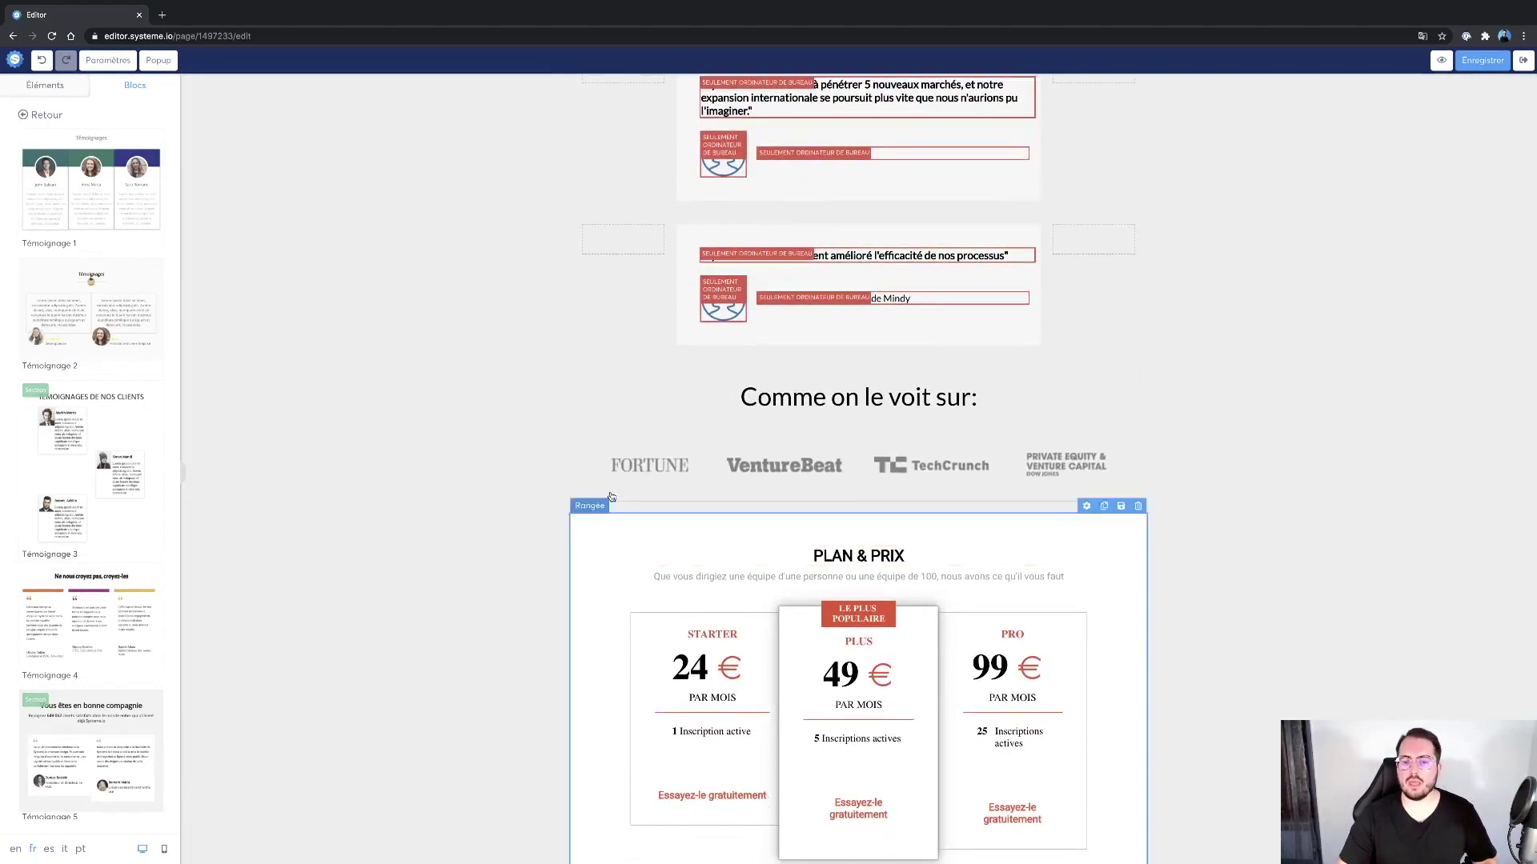
scroll(477, 751, down, 2)
scroll(477, 750, down, 1)
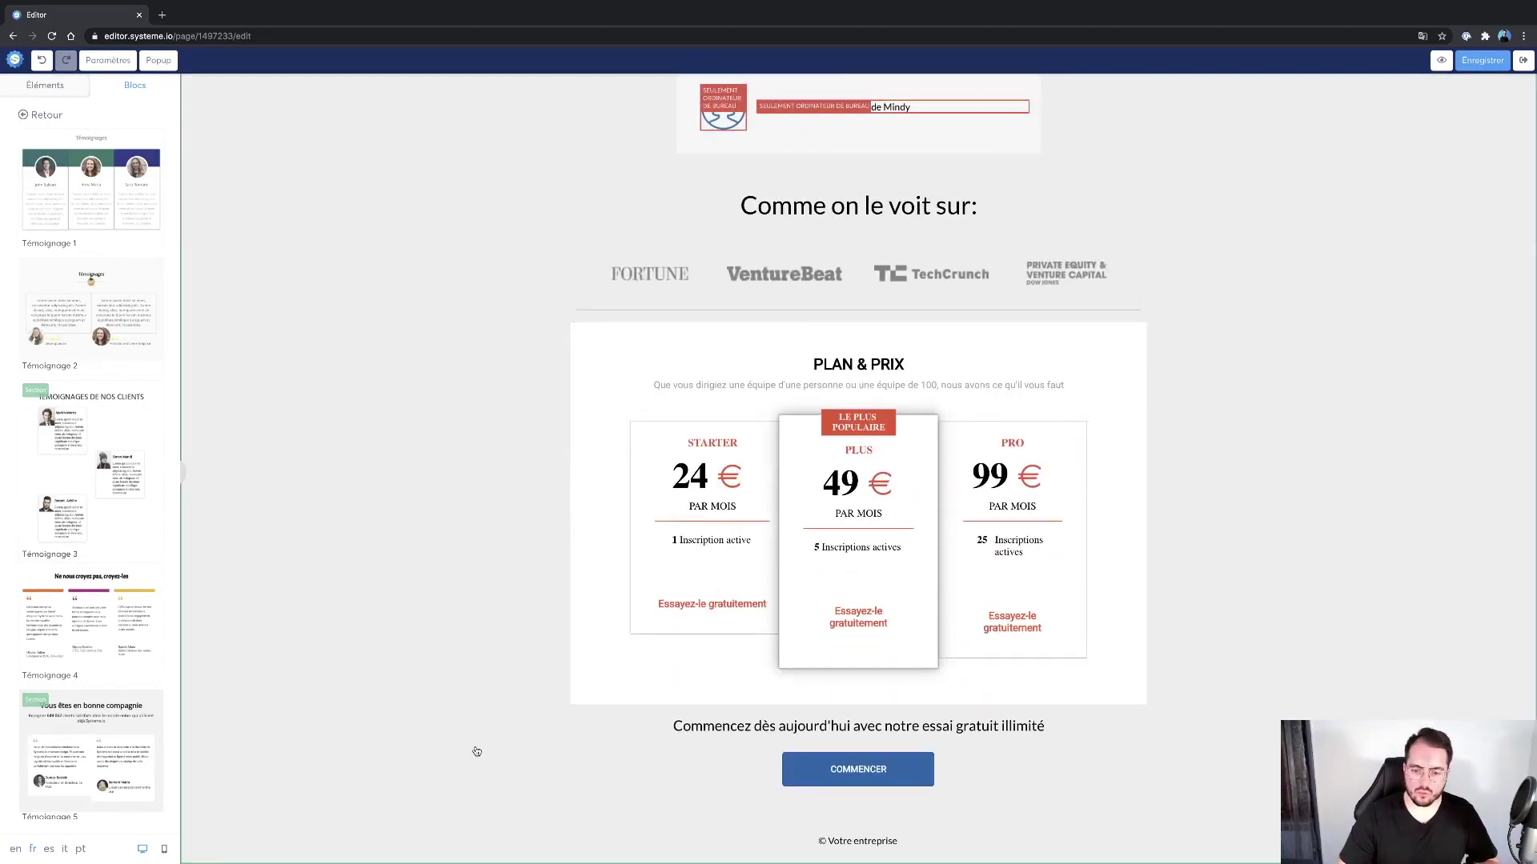
Insert the ready-made Témoignage 1 block between the lower press logos and the Plan & Prix pricing block.
scroll(439, 645, up, 11)
scroll(757, 312, up, 6)
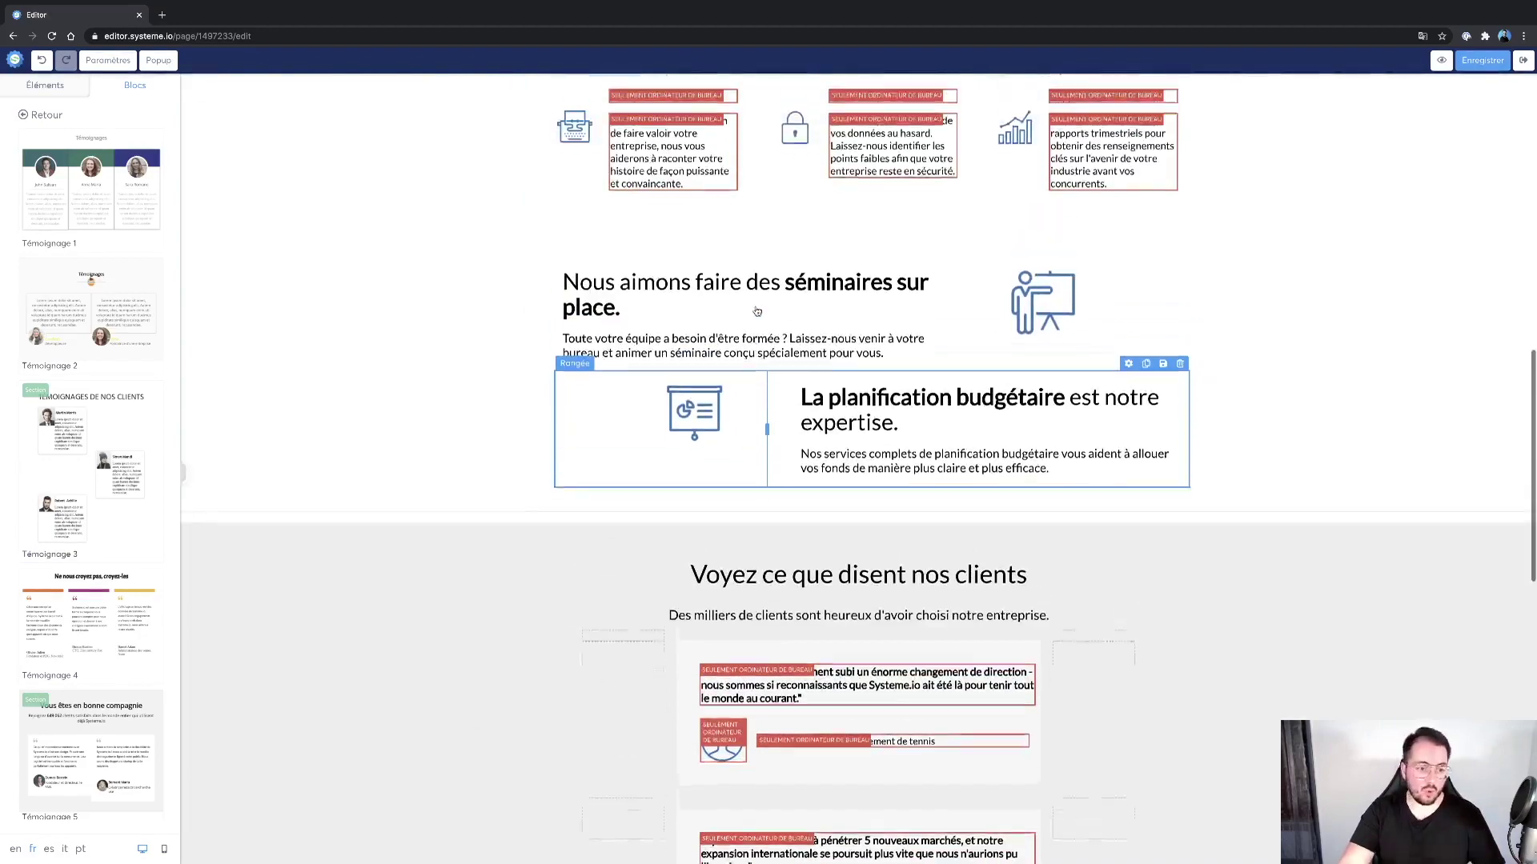
scroll(756, 311, up, 1)
scroll(756, 312, down, 18)
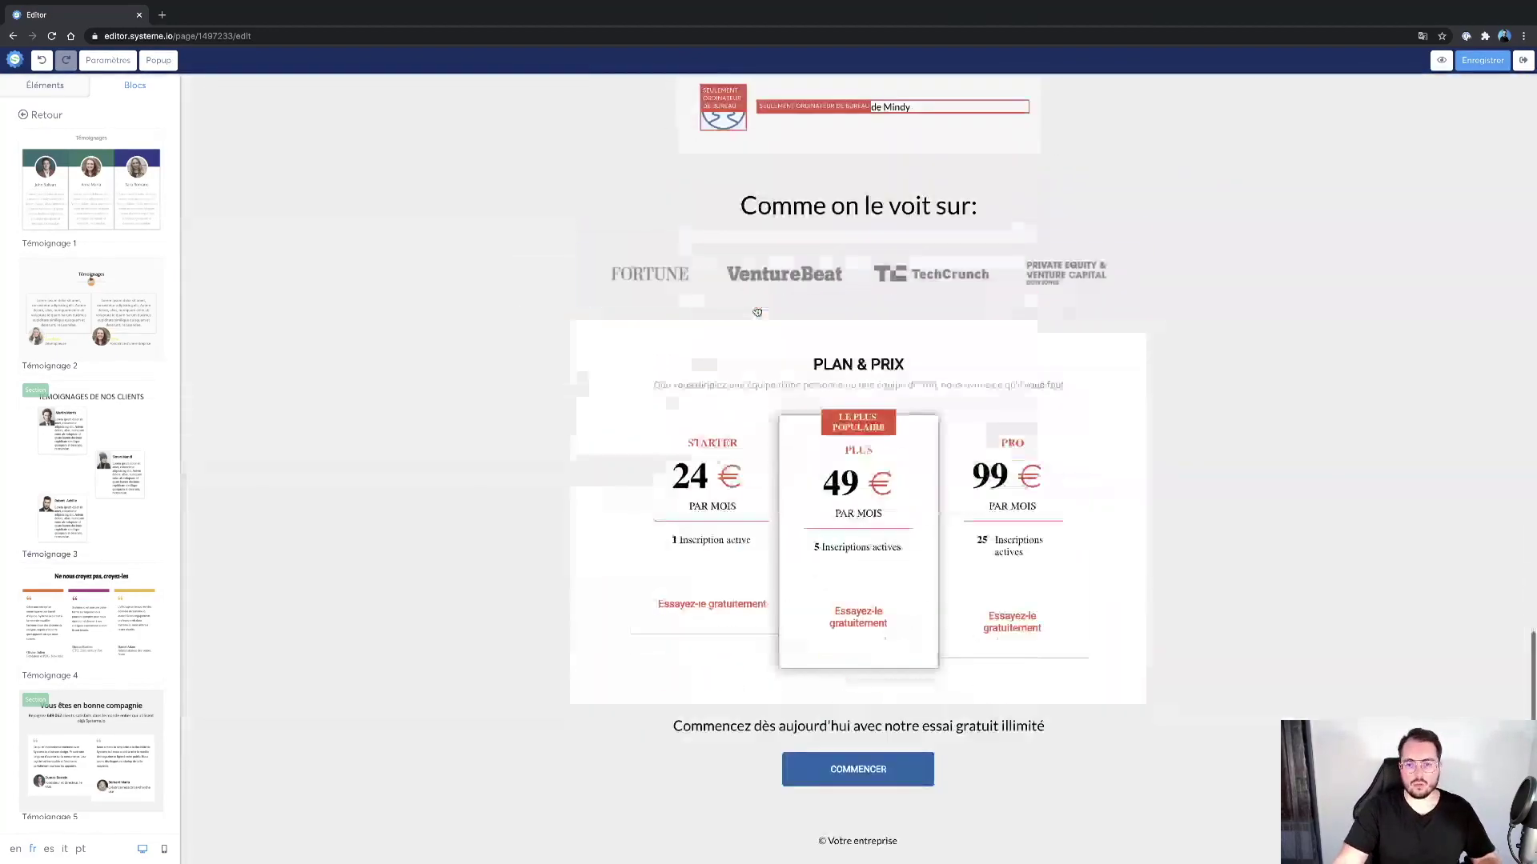
drag(61, 189, 685, 313)
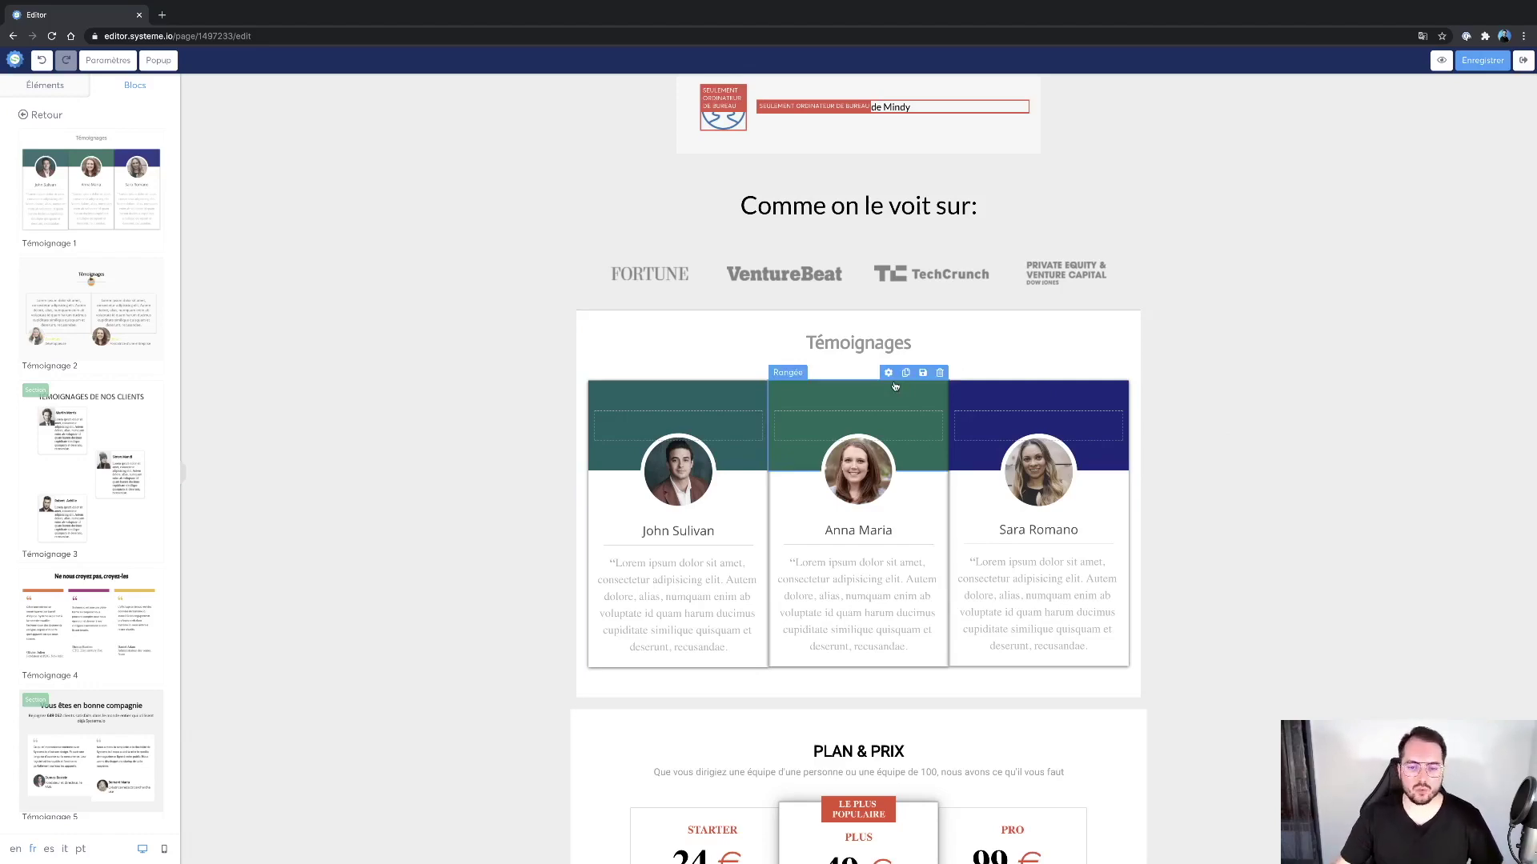
Save the sales page and leave the editor for the funnel's step settings.
scroll(449, 308, up, 15)
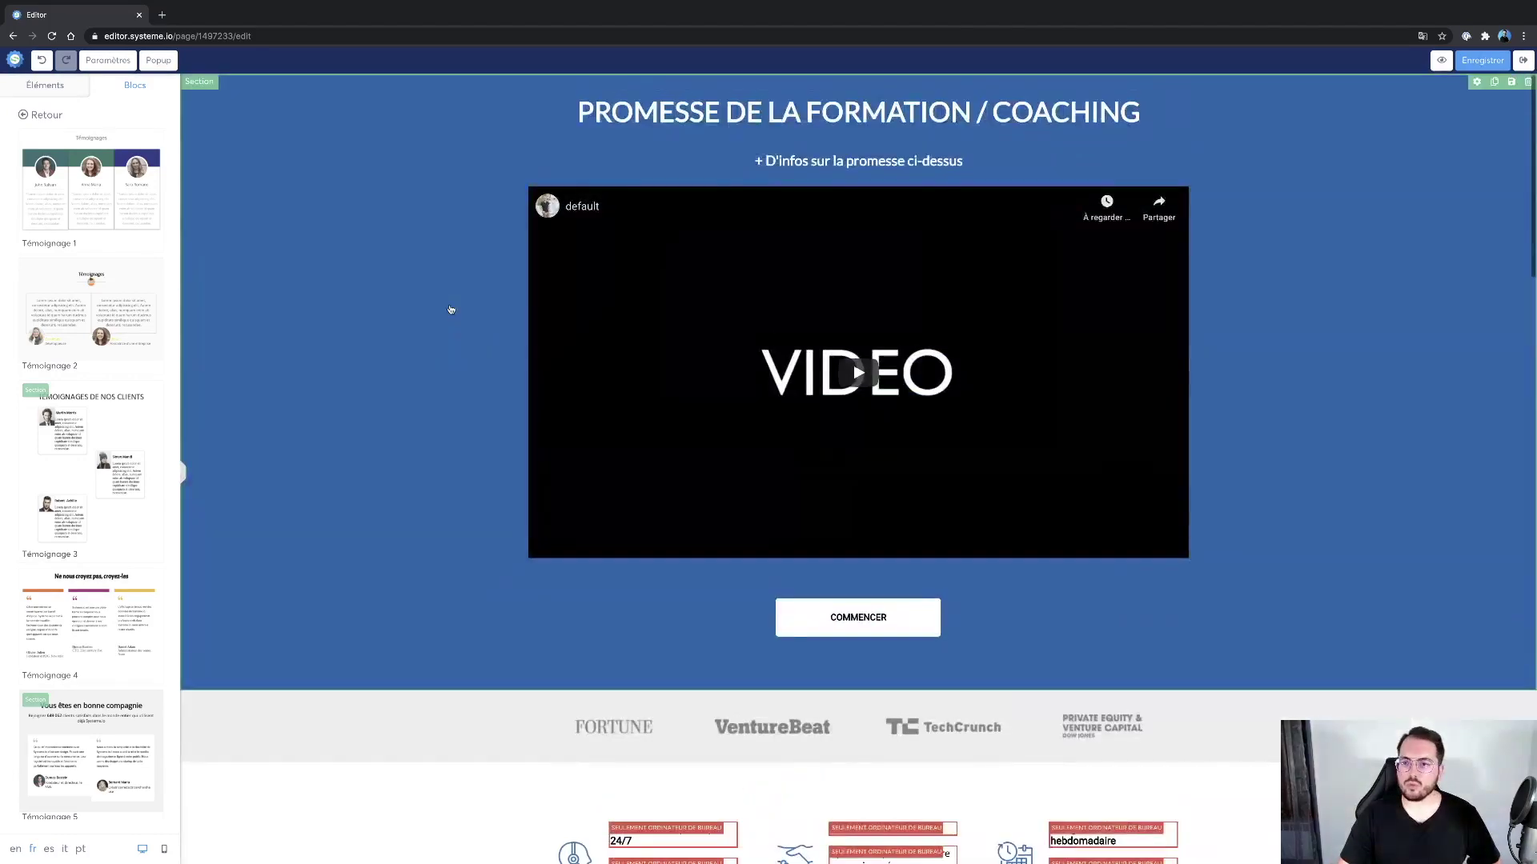
click(1474, 60)
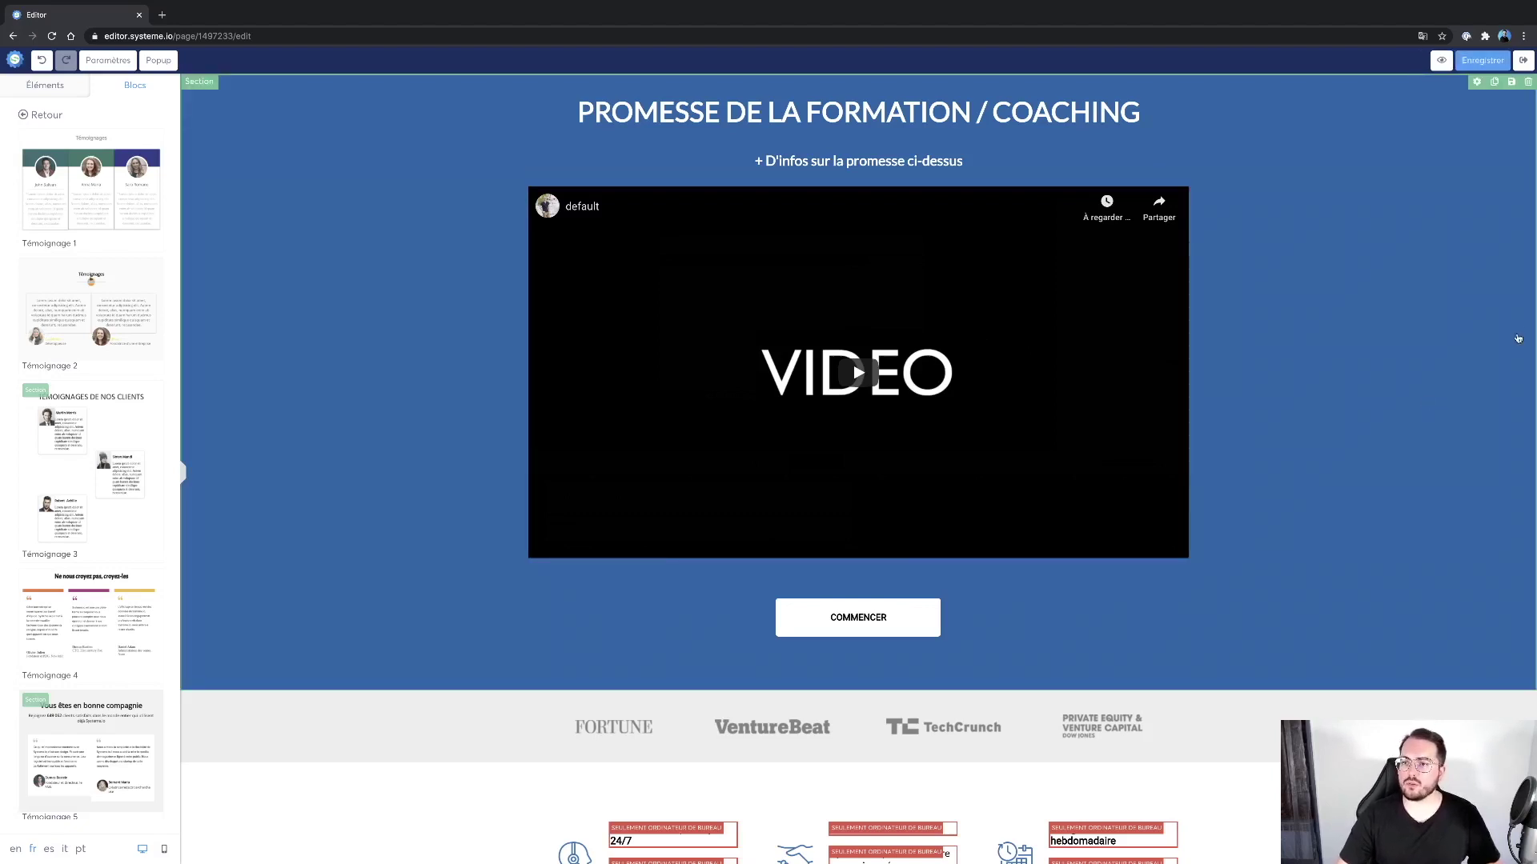
click(1525, 60)
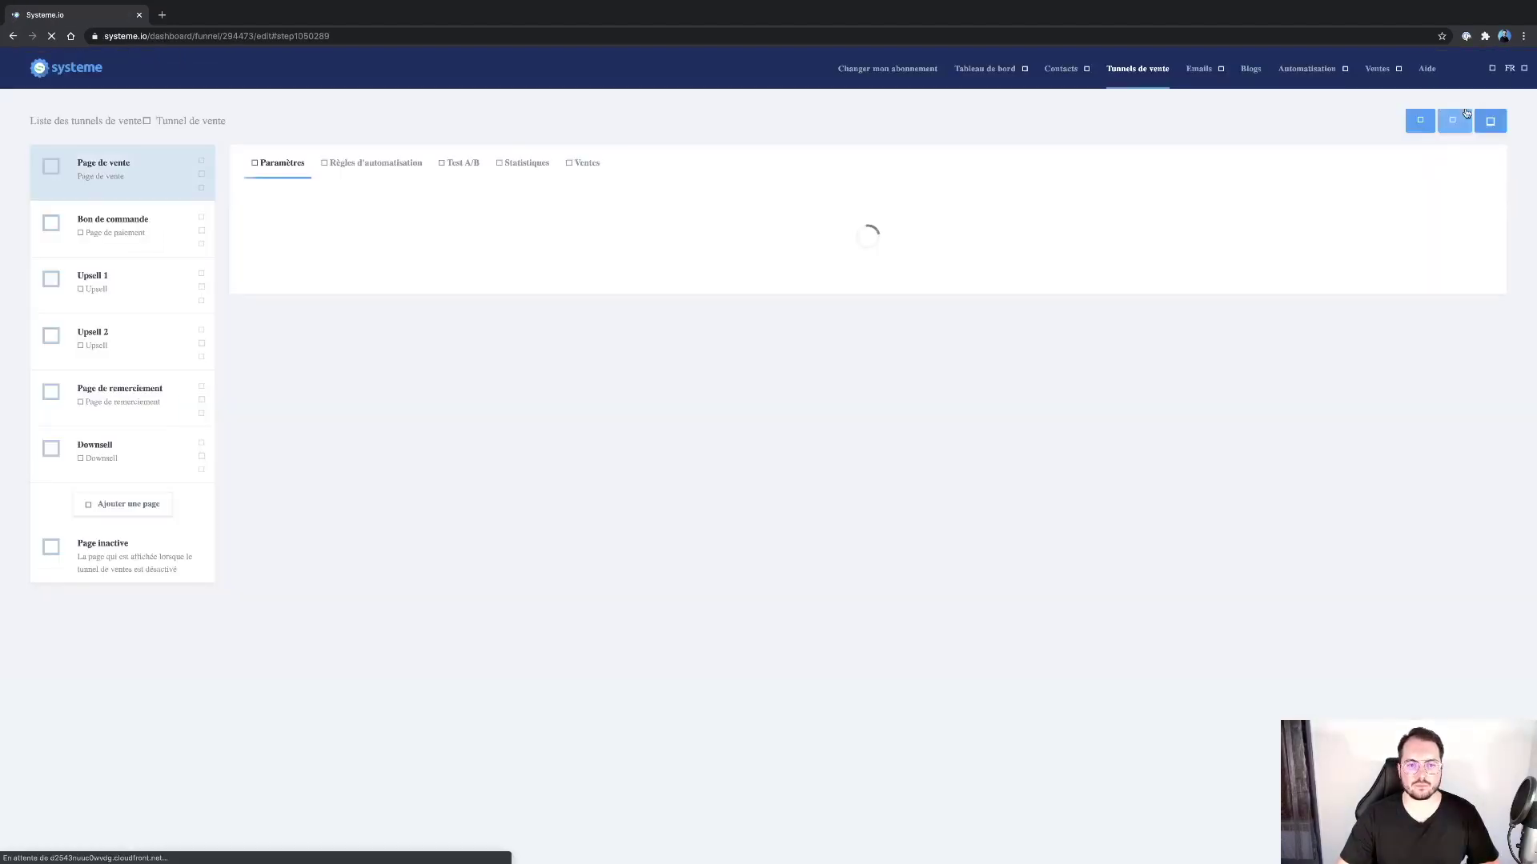
Apply the first payment page template, white with a green side column, to the Bon de commande step.
click(140, 232)
mouse_move(689, 496)
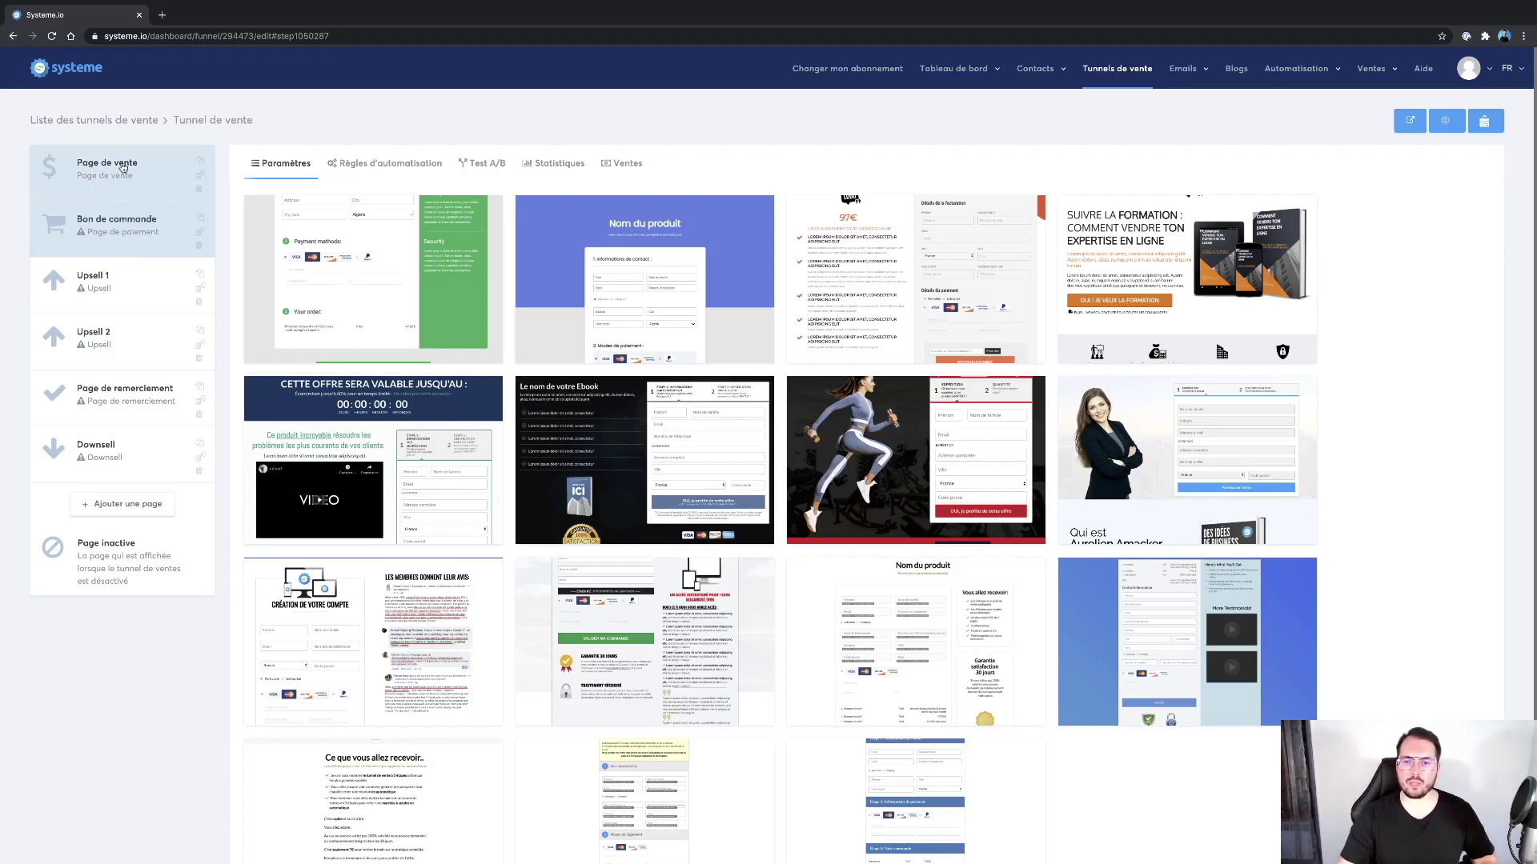
mouse_move(476, 335)
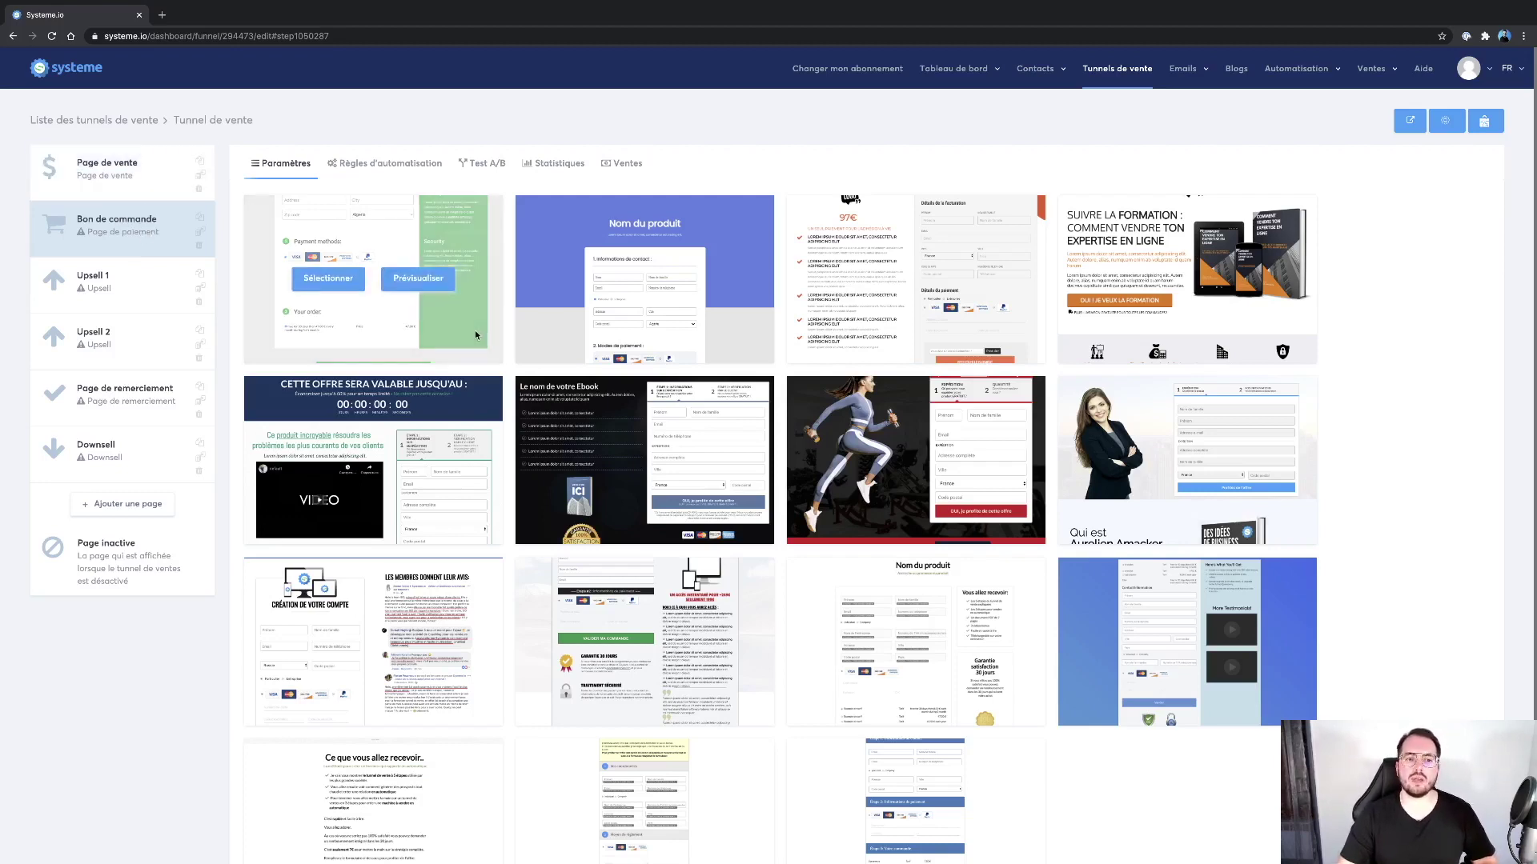
scroll(476, 334, down, 1)
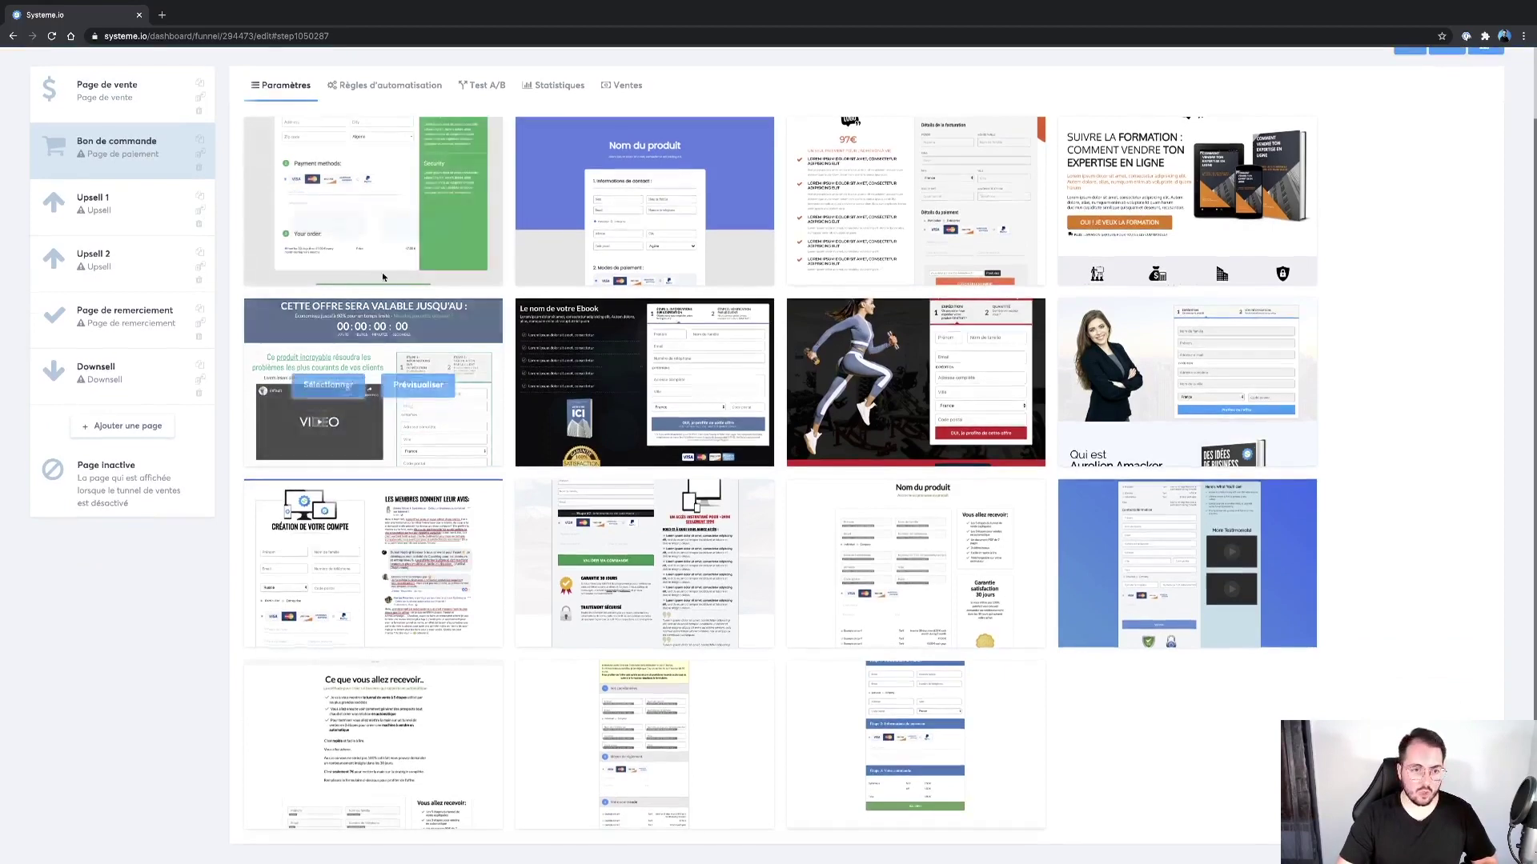
mouse_move(642, 266)
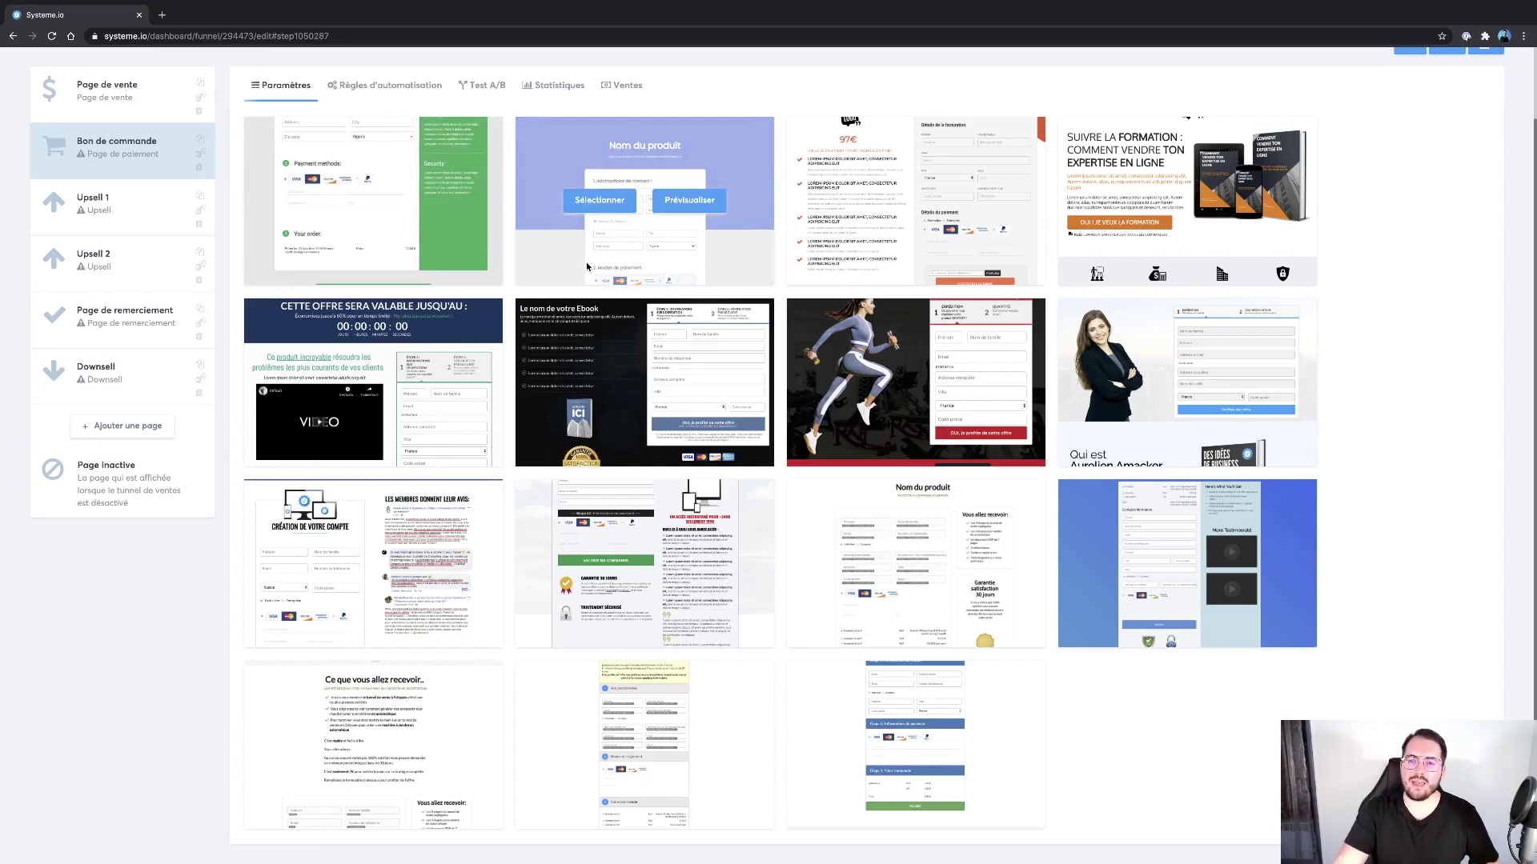
mouse_move(934, 164)
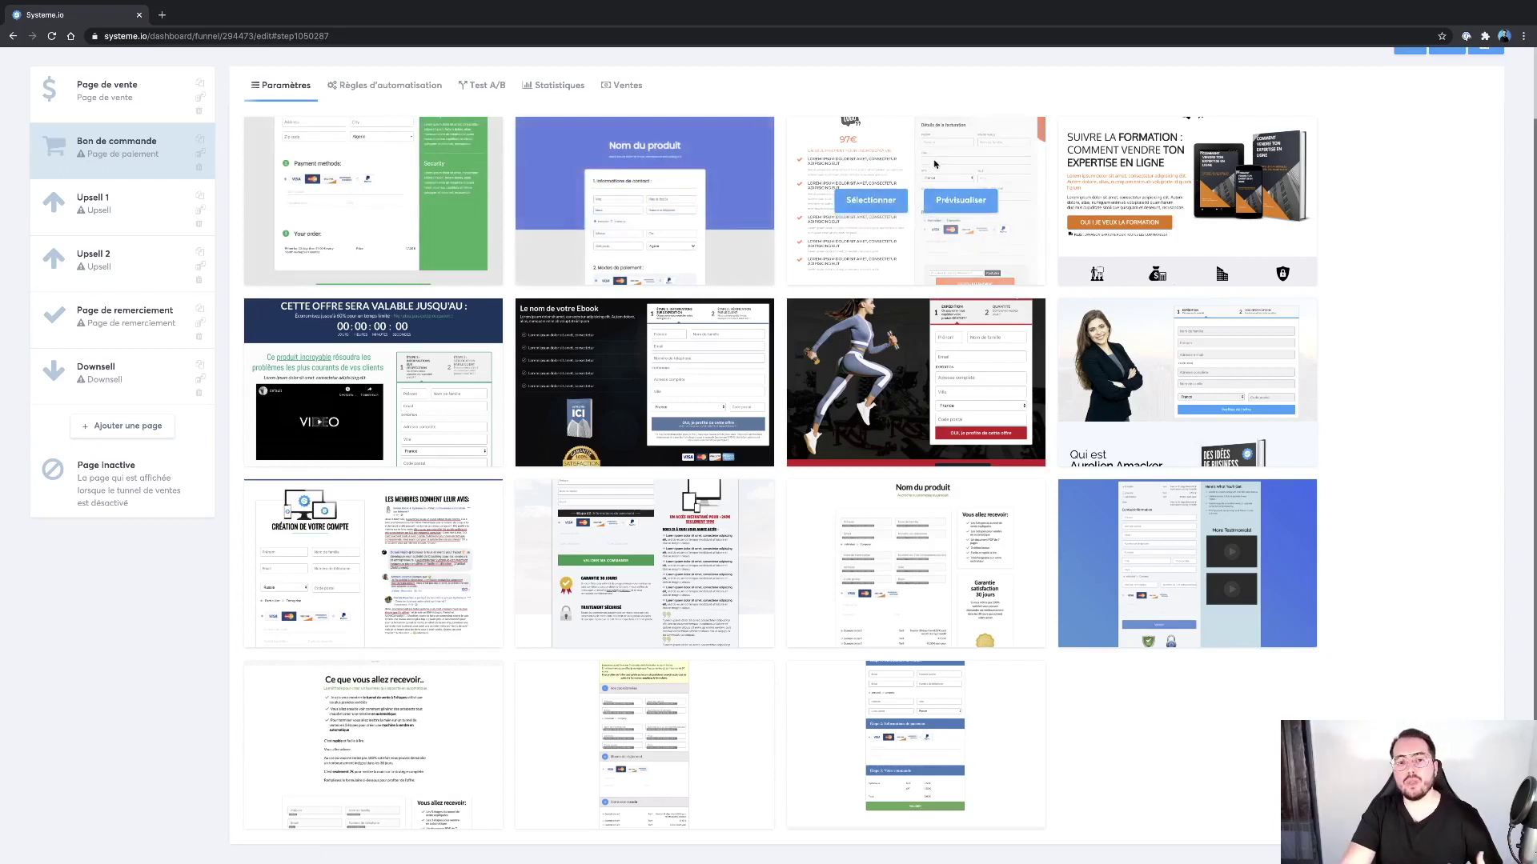
mouse_move(329, 216)
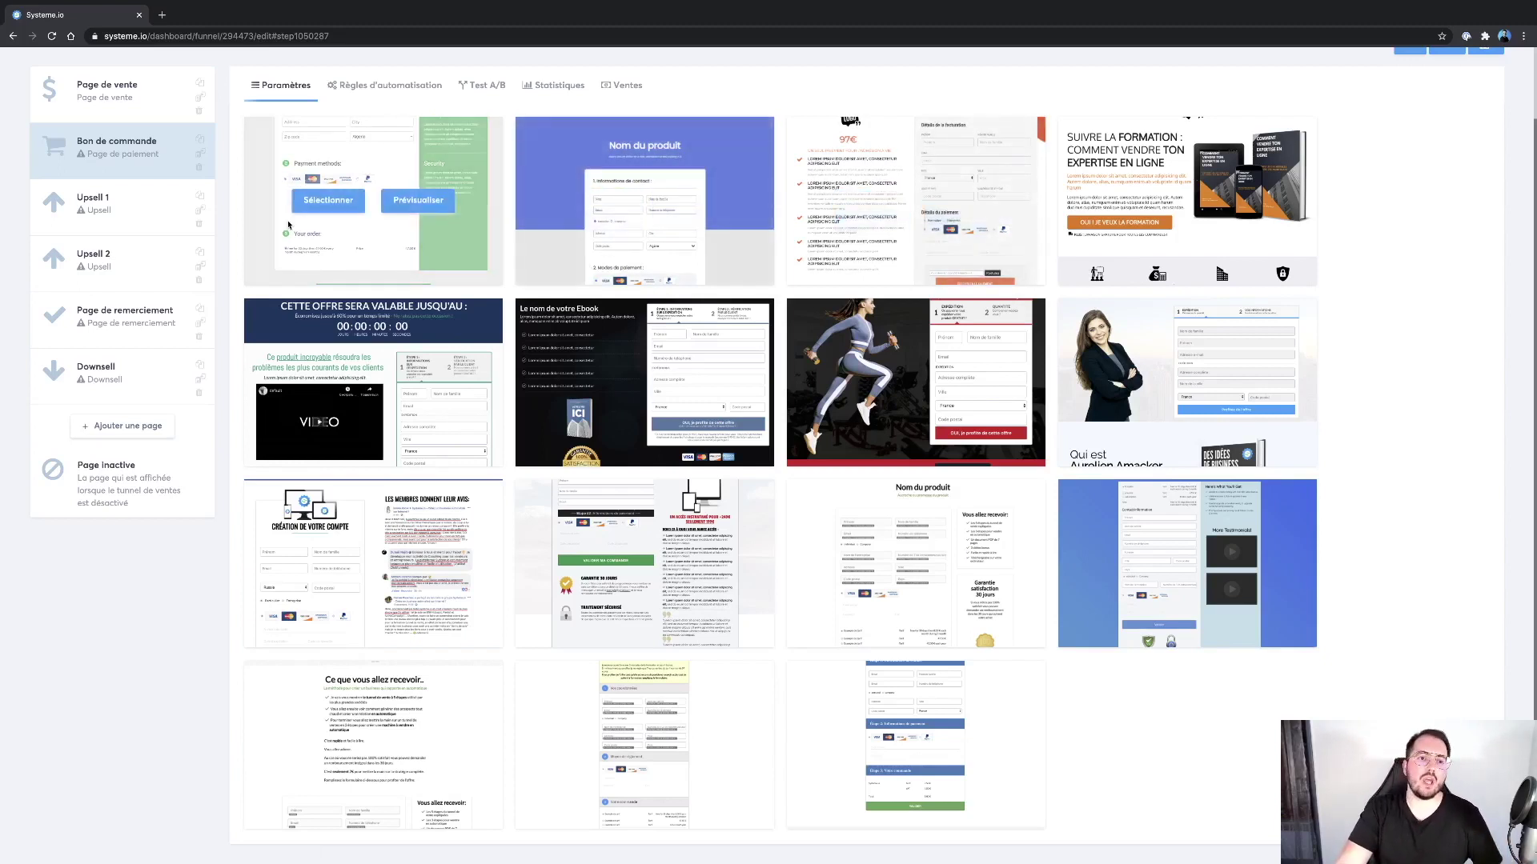
click(329, 216)
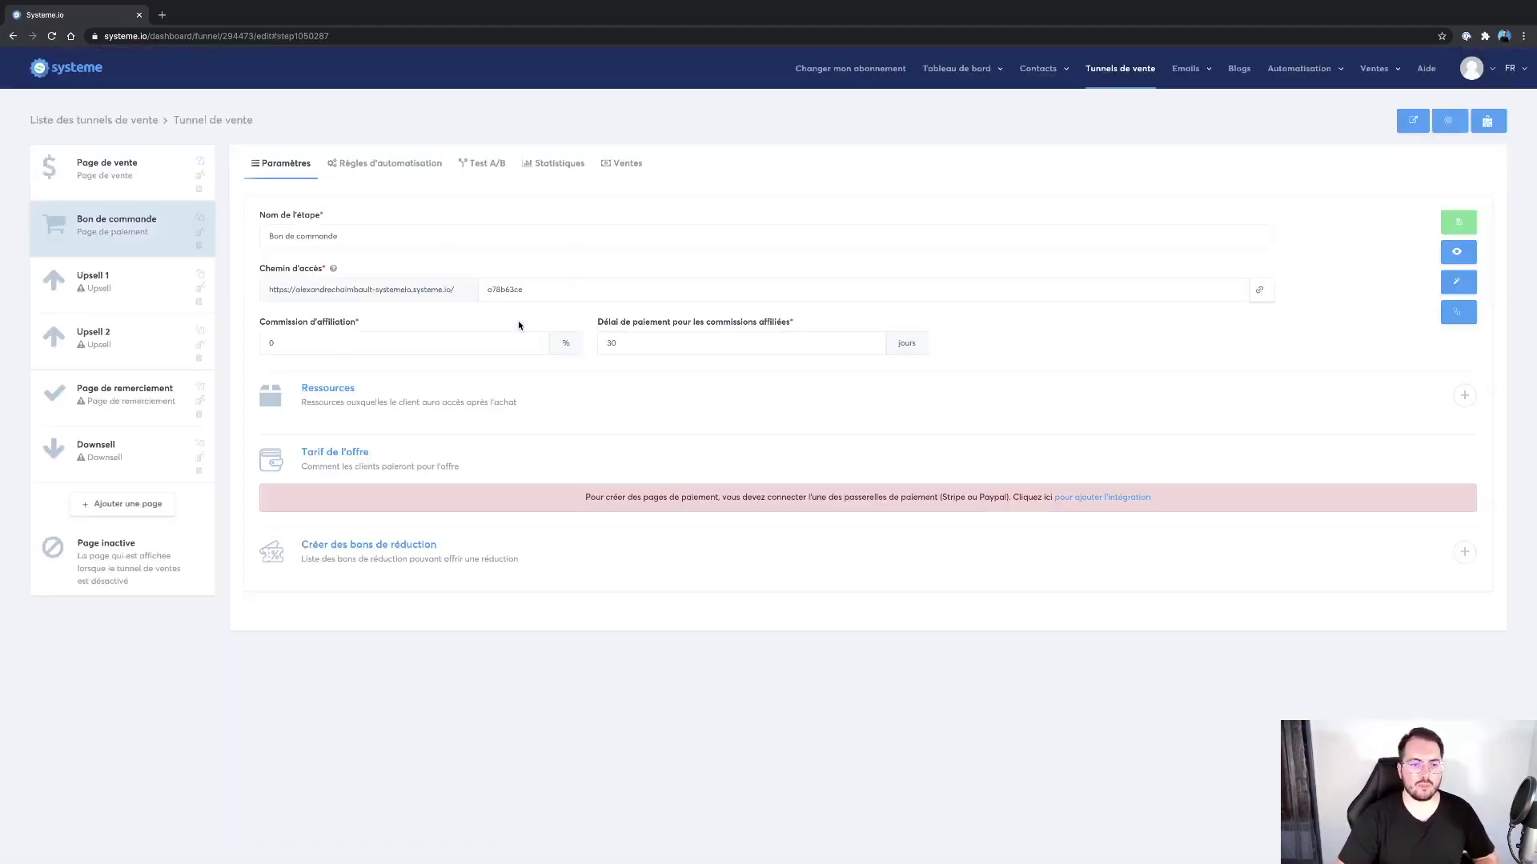
Open the Bon de commande page in the editor and look over its contact, payment and order sections.
click(1464, 281)
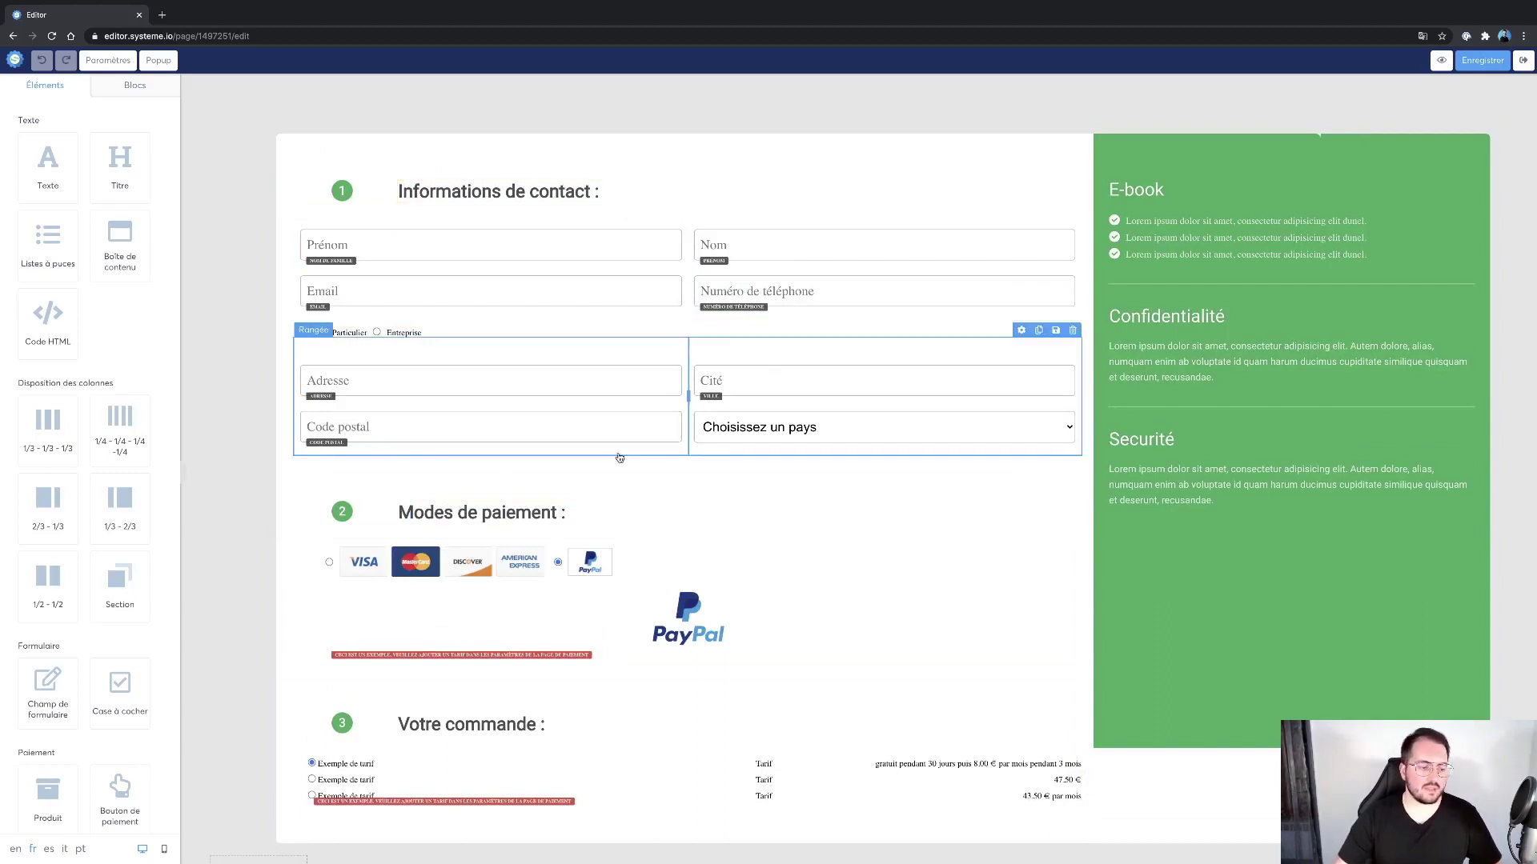
scroll(619, 458, down, 1)
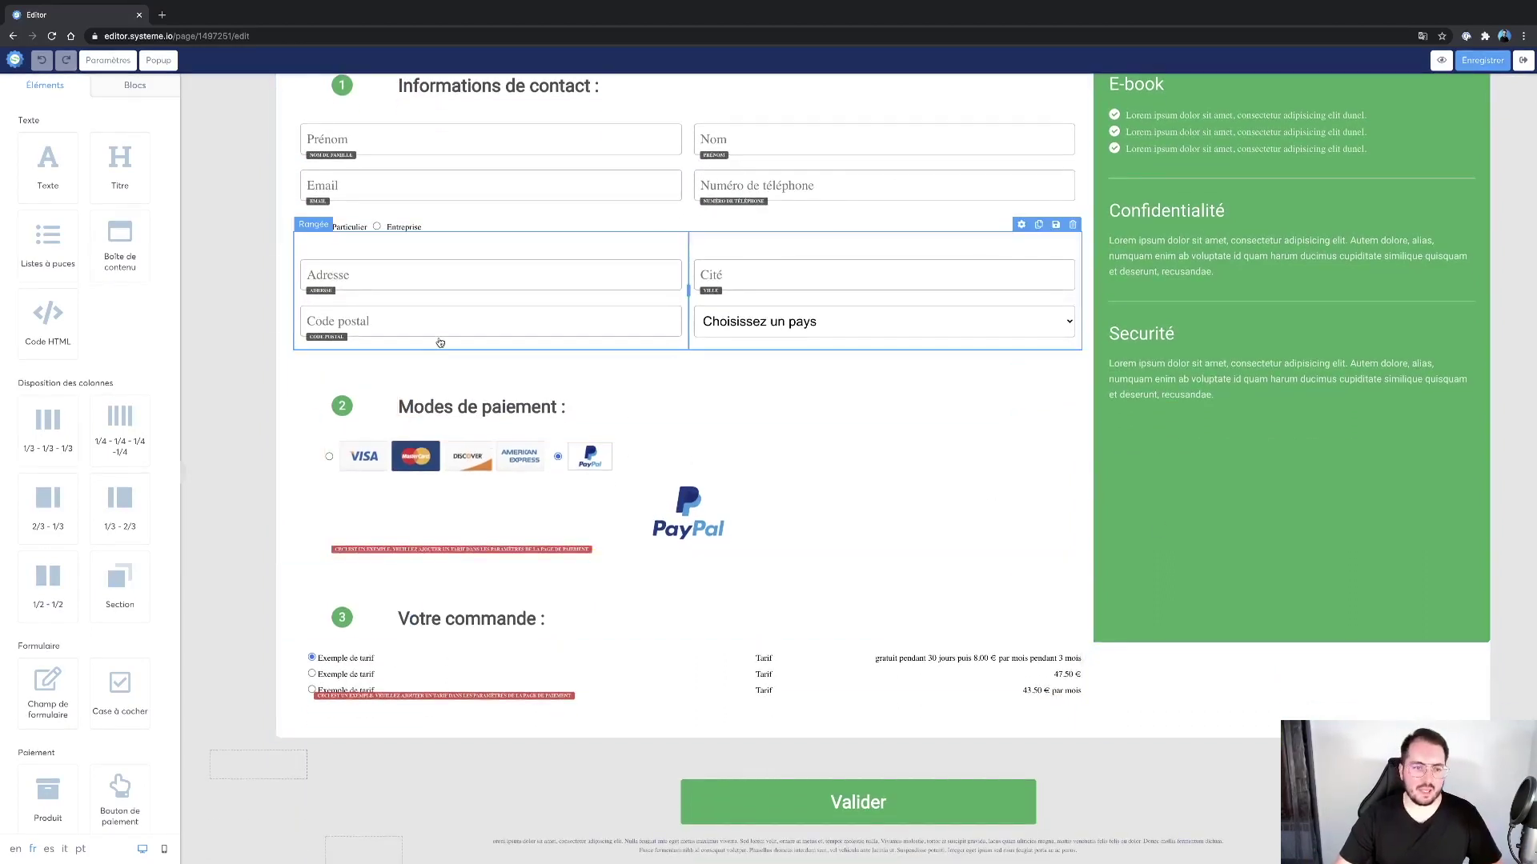
Delete the address row and the Numéro de téléphone field from the order form's contact information section.
scroll(439, 343, up, 1)
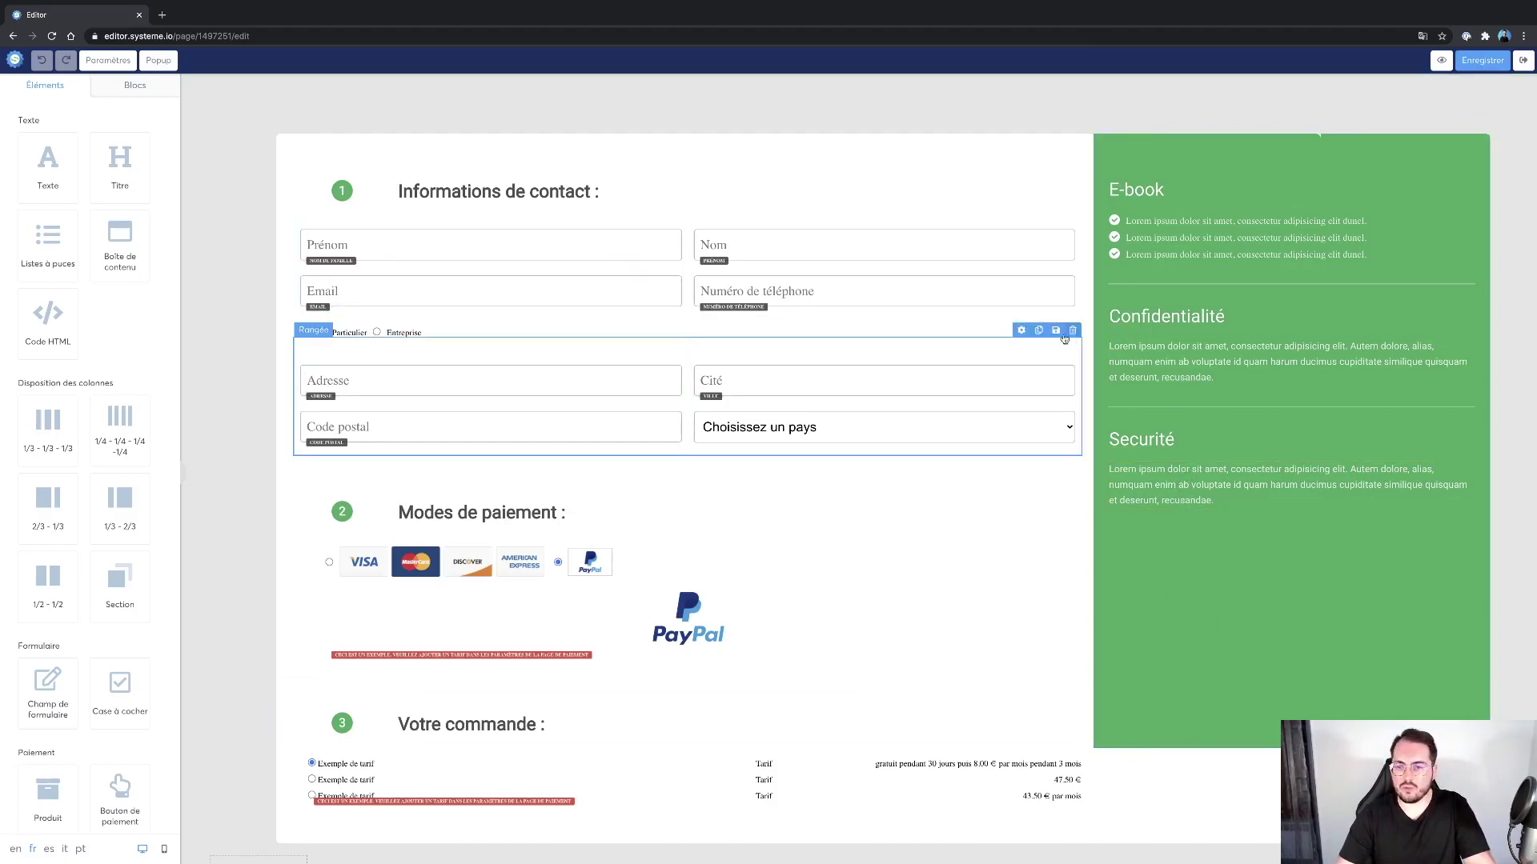
click(1073, 330)
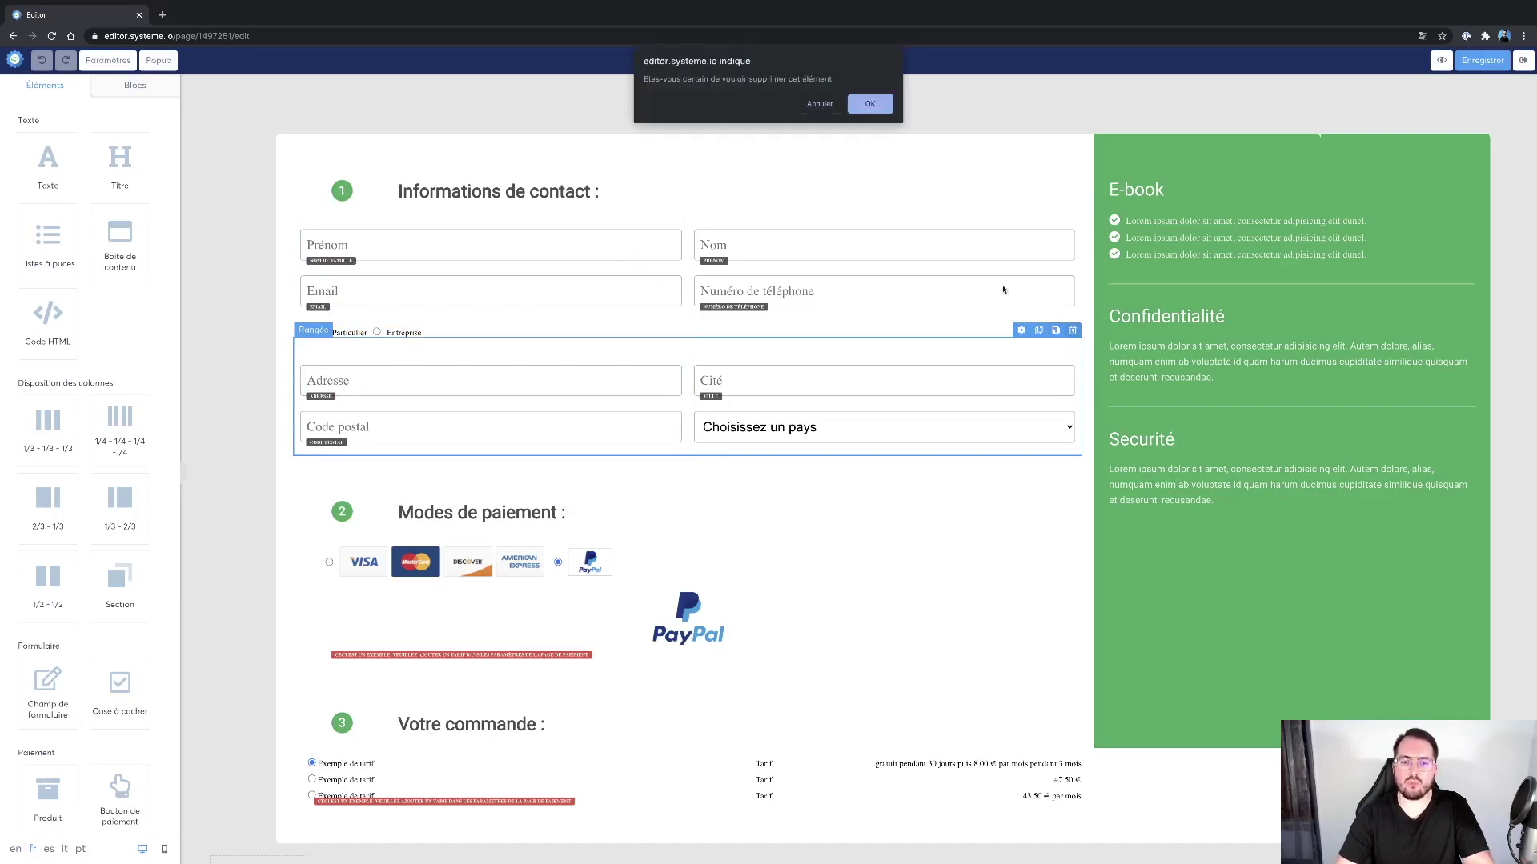
click(868, 102)
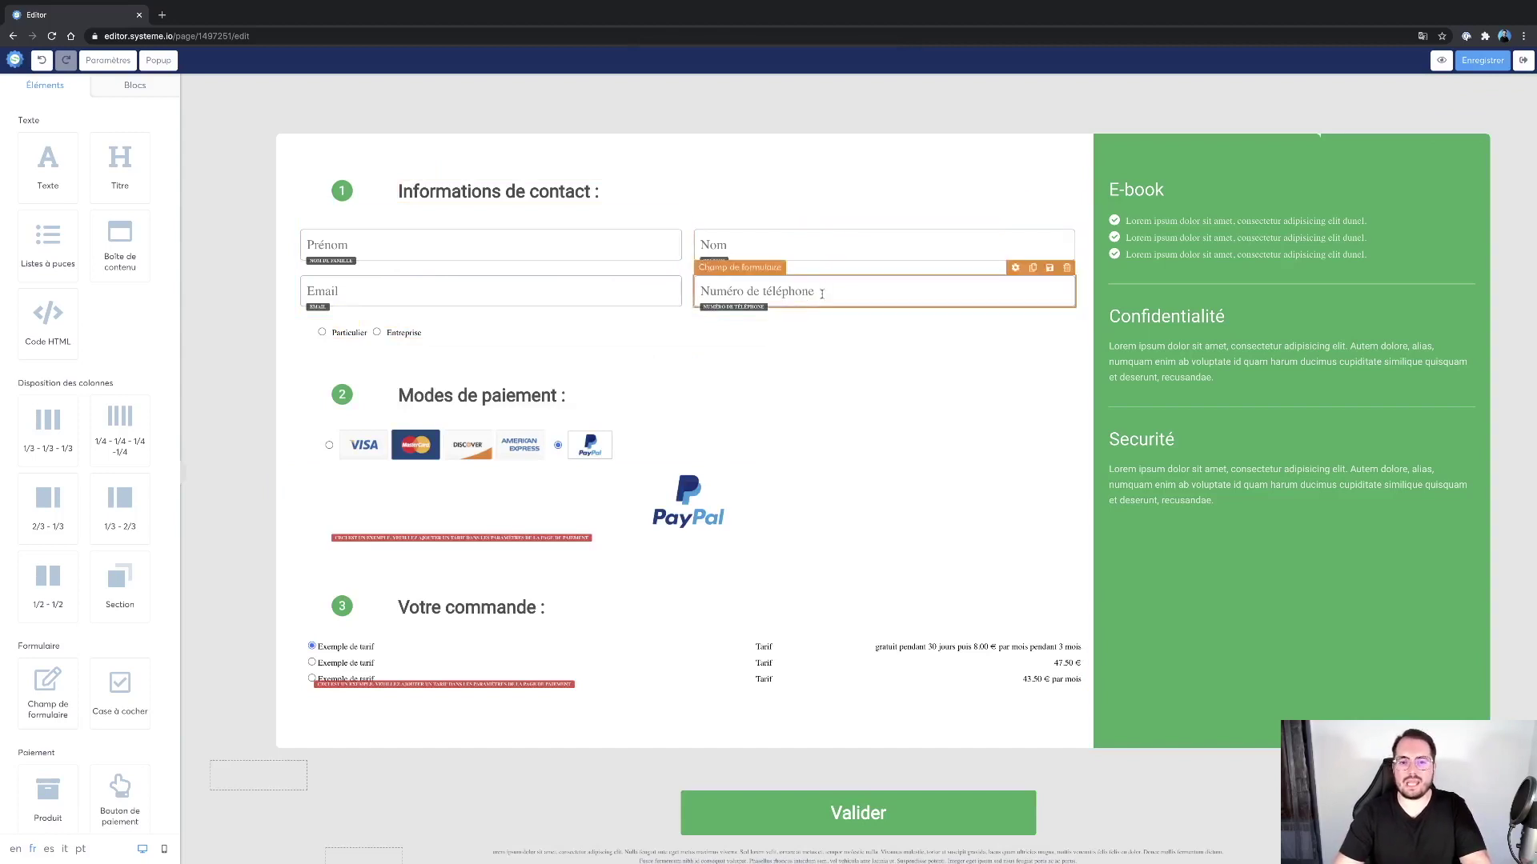
click(1016, 269)
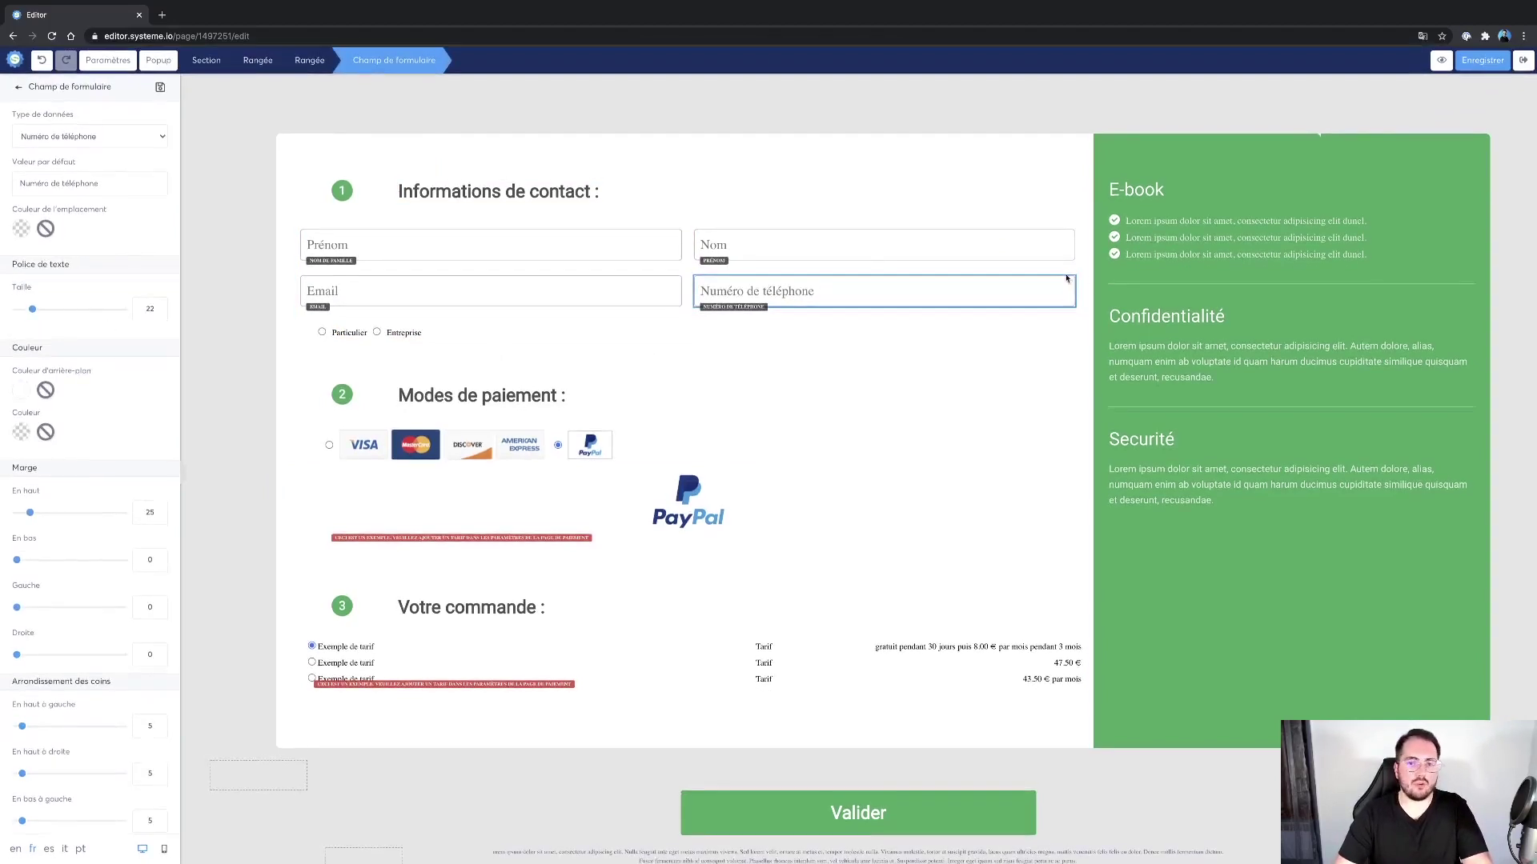
click(1044, 311)
click(1063, 267)
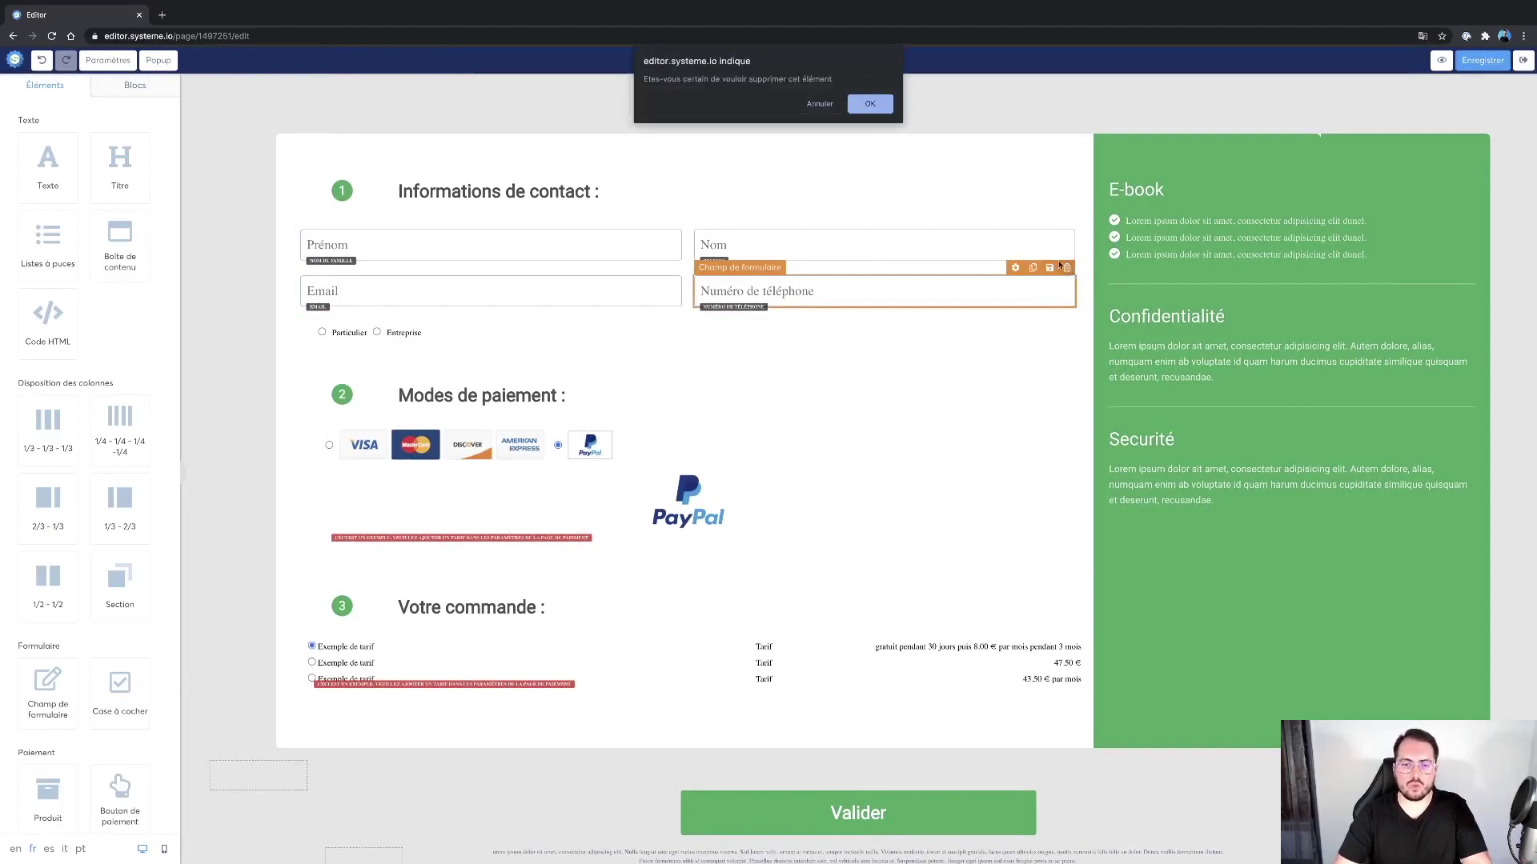
click(870, 104)
Move the Nom field between Prénom and Email, and widen the column holding these three contact fields.
drag(775, 244, 460, 276)
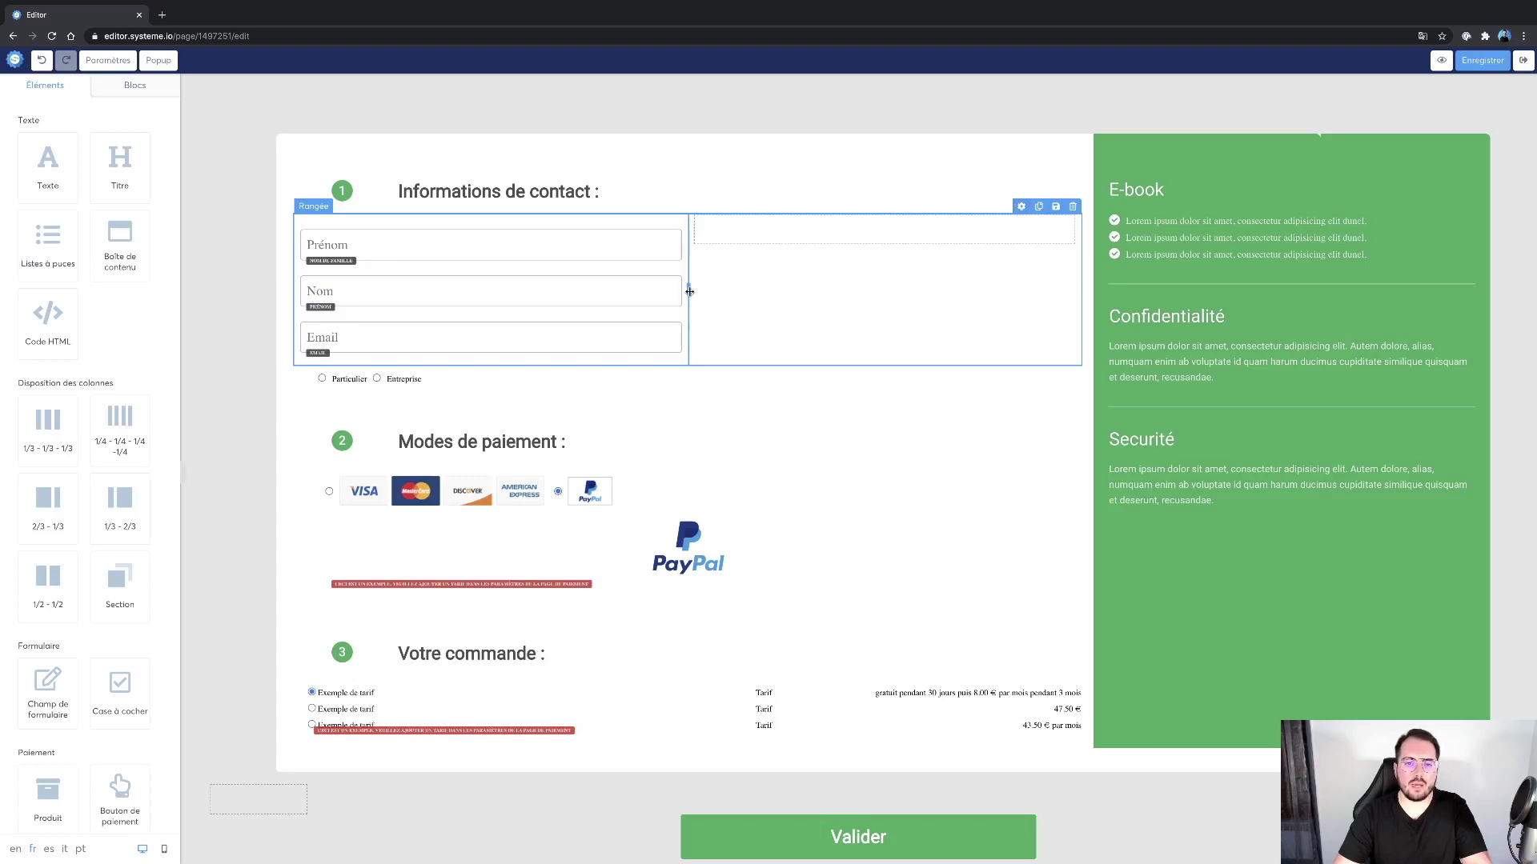
drag(689, 291, 818, 293)
click(770, 450)
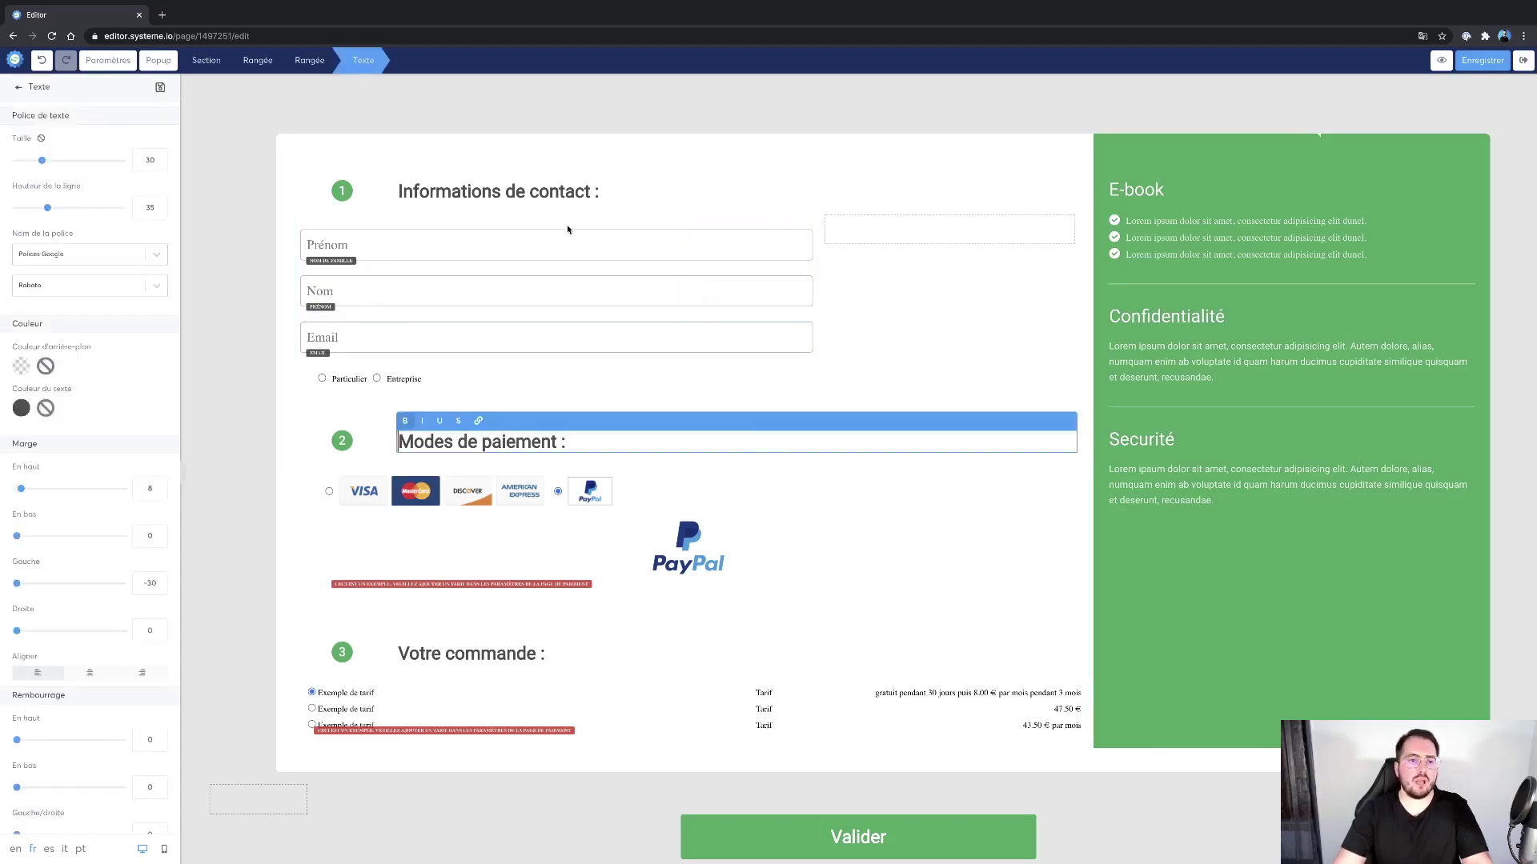
key(Escape)
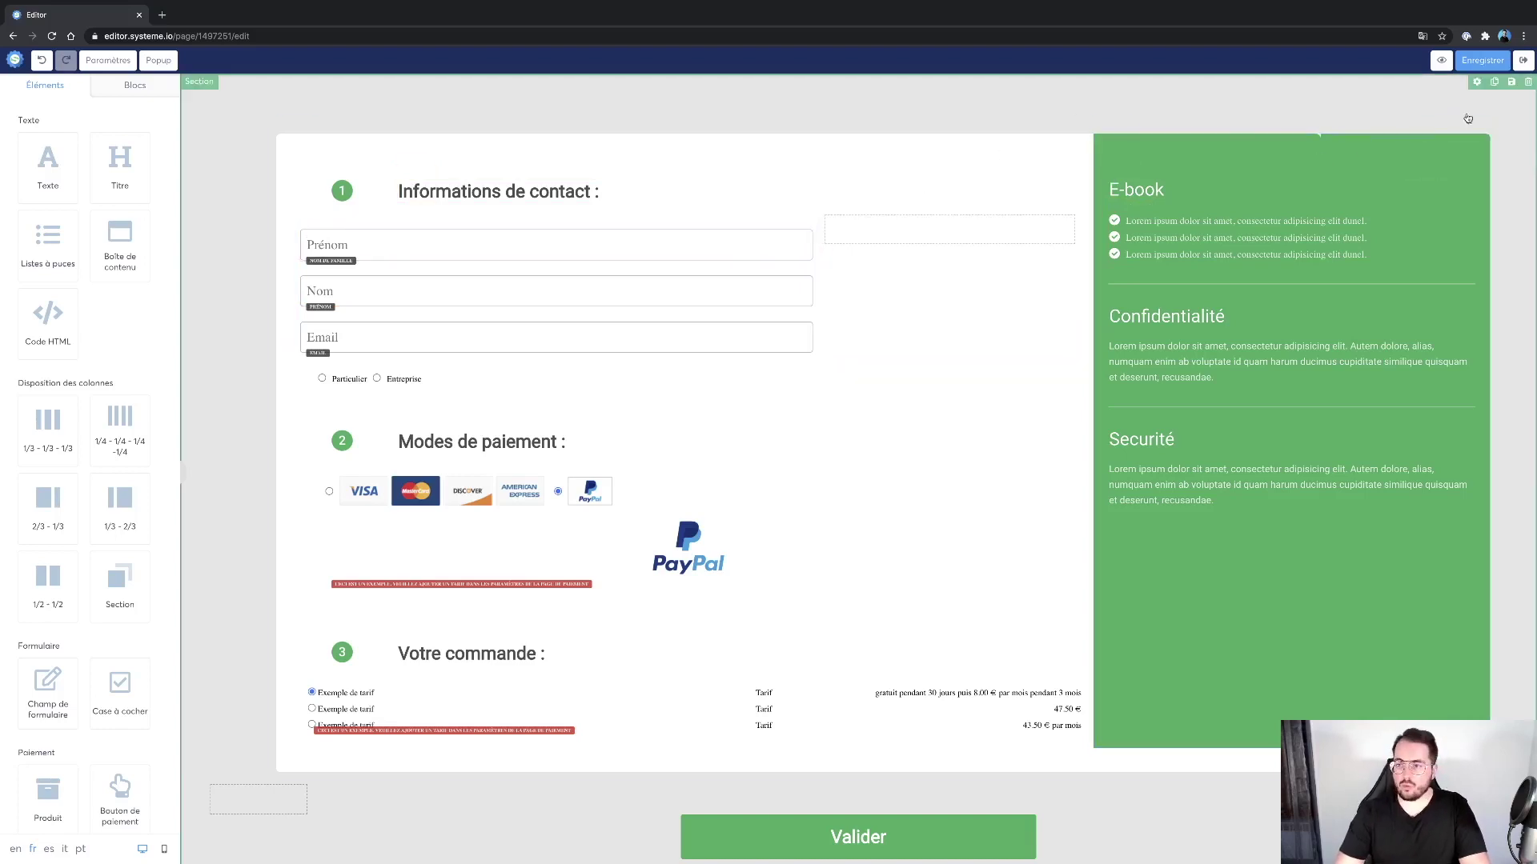
Save the order form page and return to the funnel's step settings.
click(1481, 60)
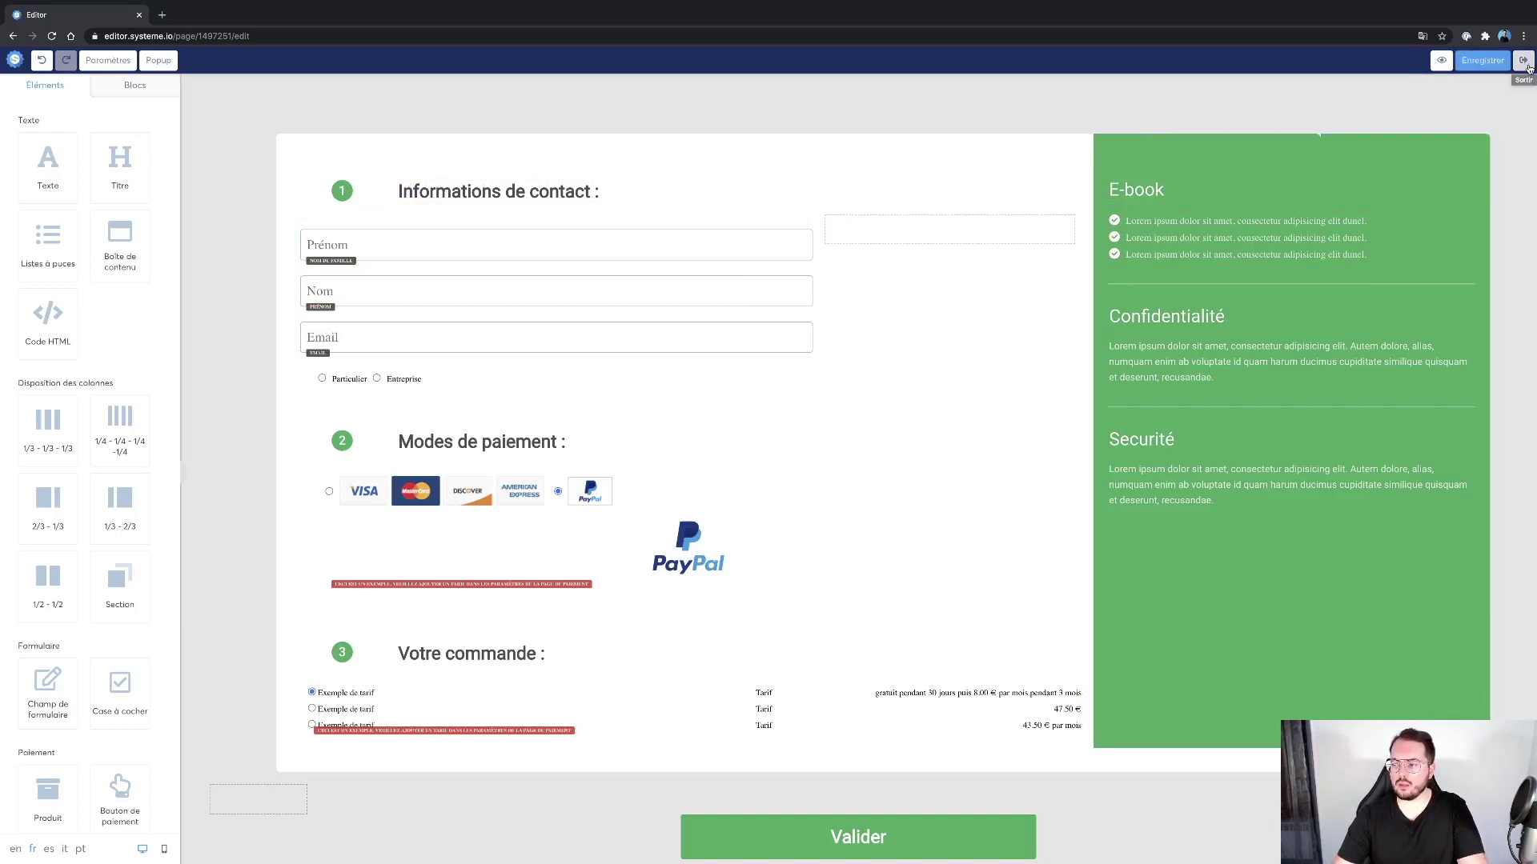
click(1529, 68)
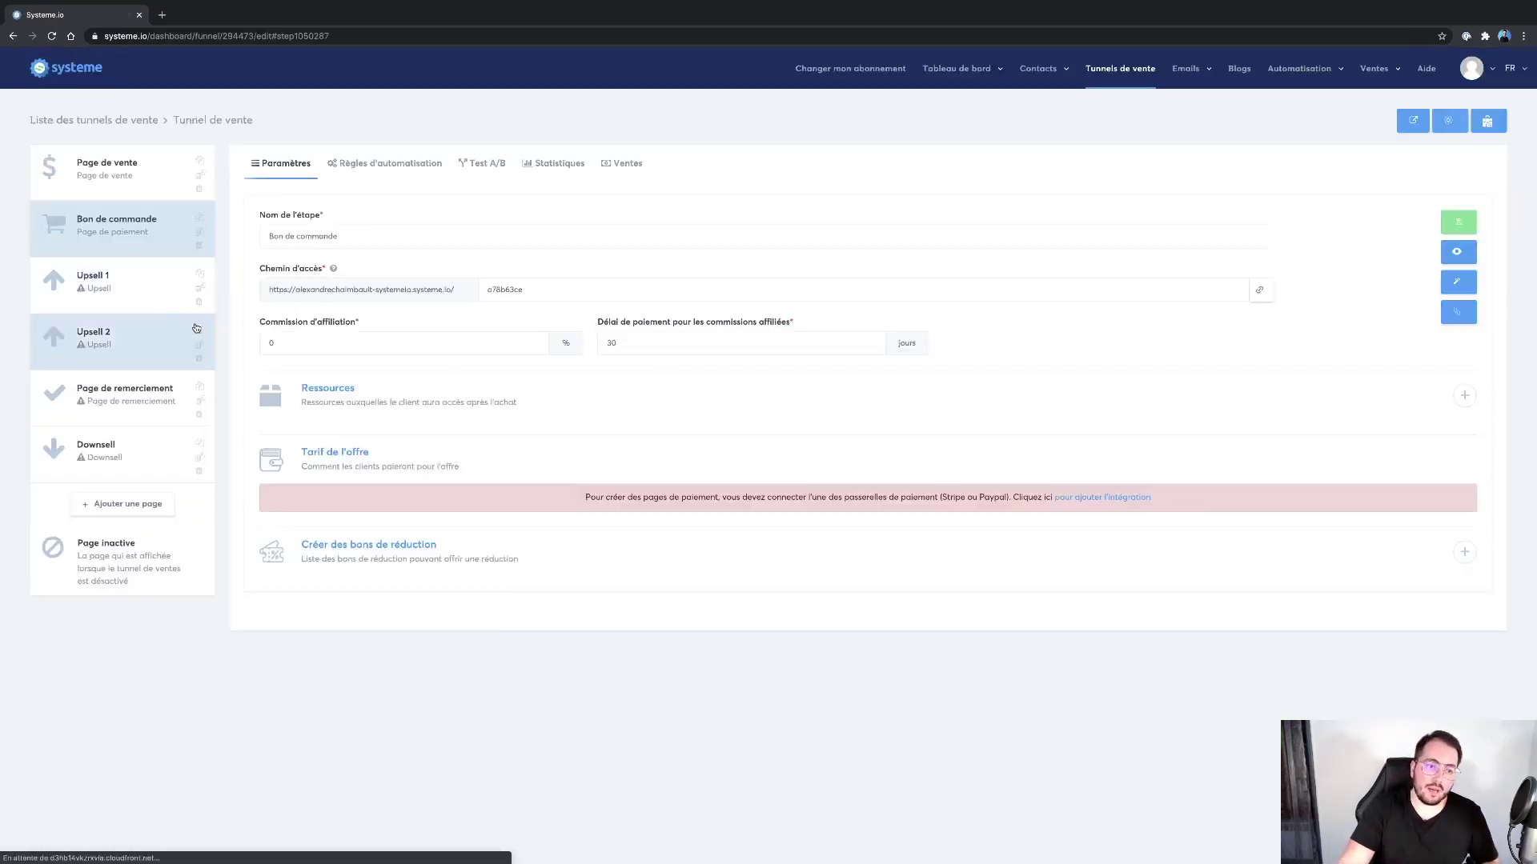
Apply the first upsell template, "ATTENDEZ ! Ne manquez pas cette offre" with the book image, to the Upsell 1 step.
click(135, 301)
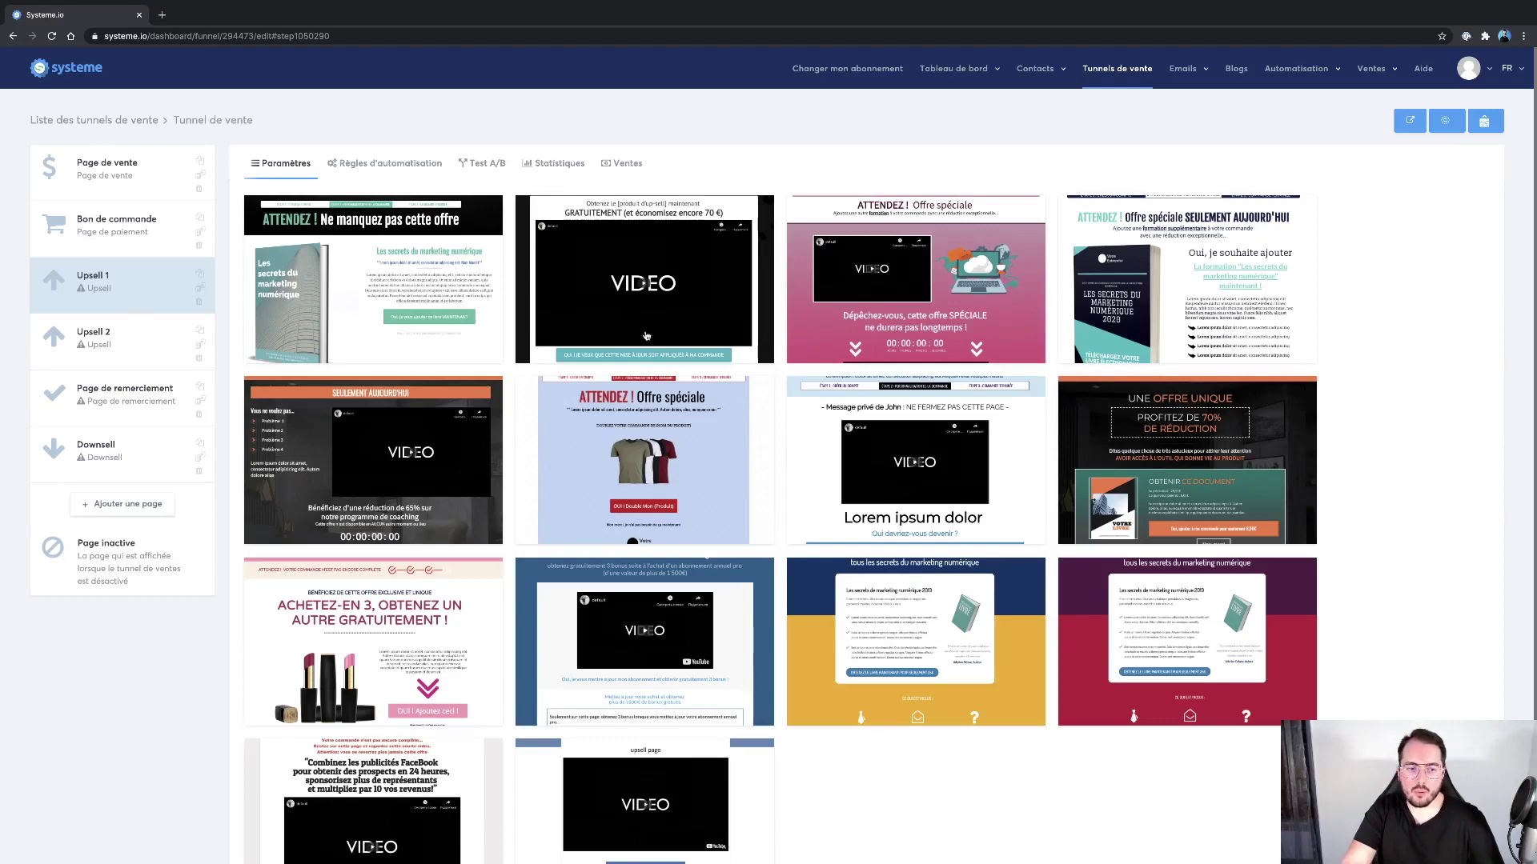
mouse_move(665, 344)
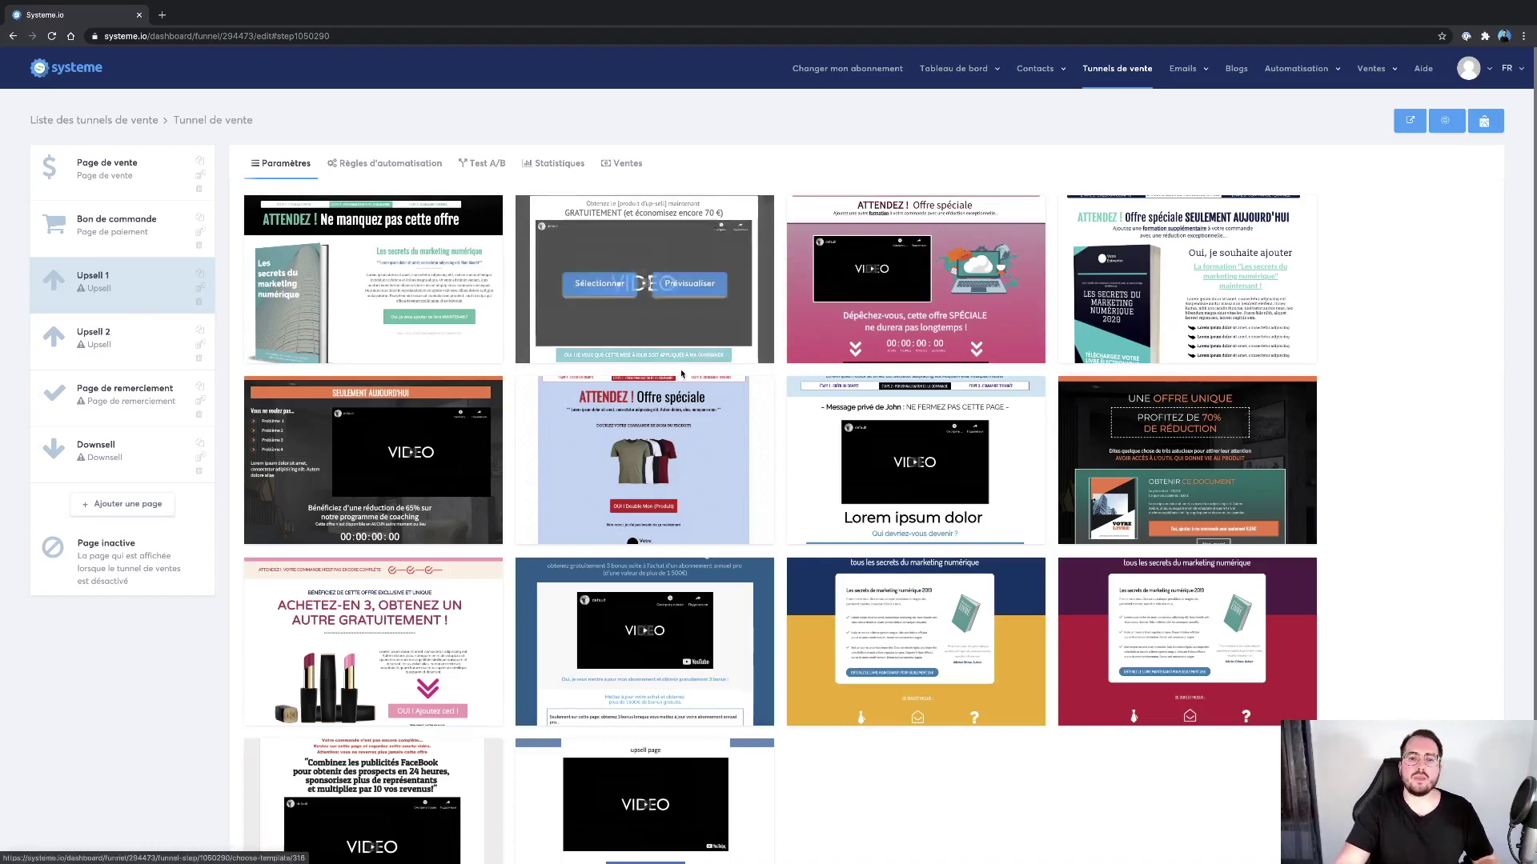
mouse_move(428, 298)
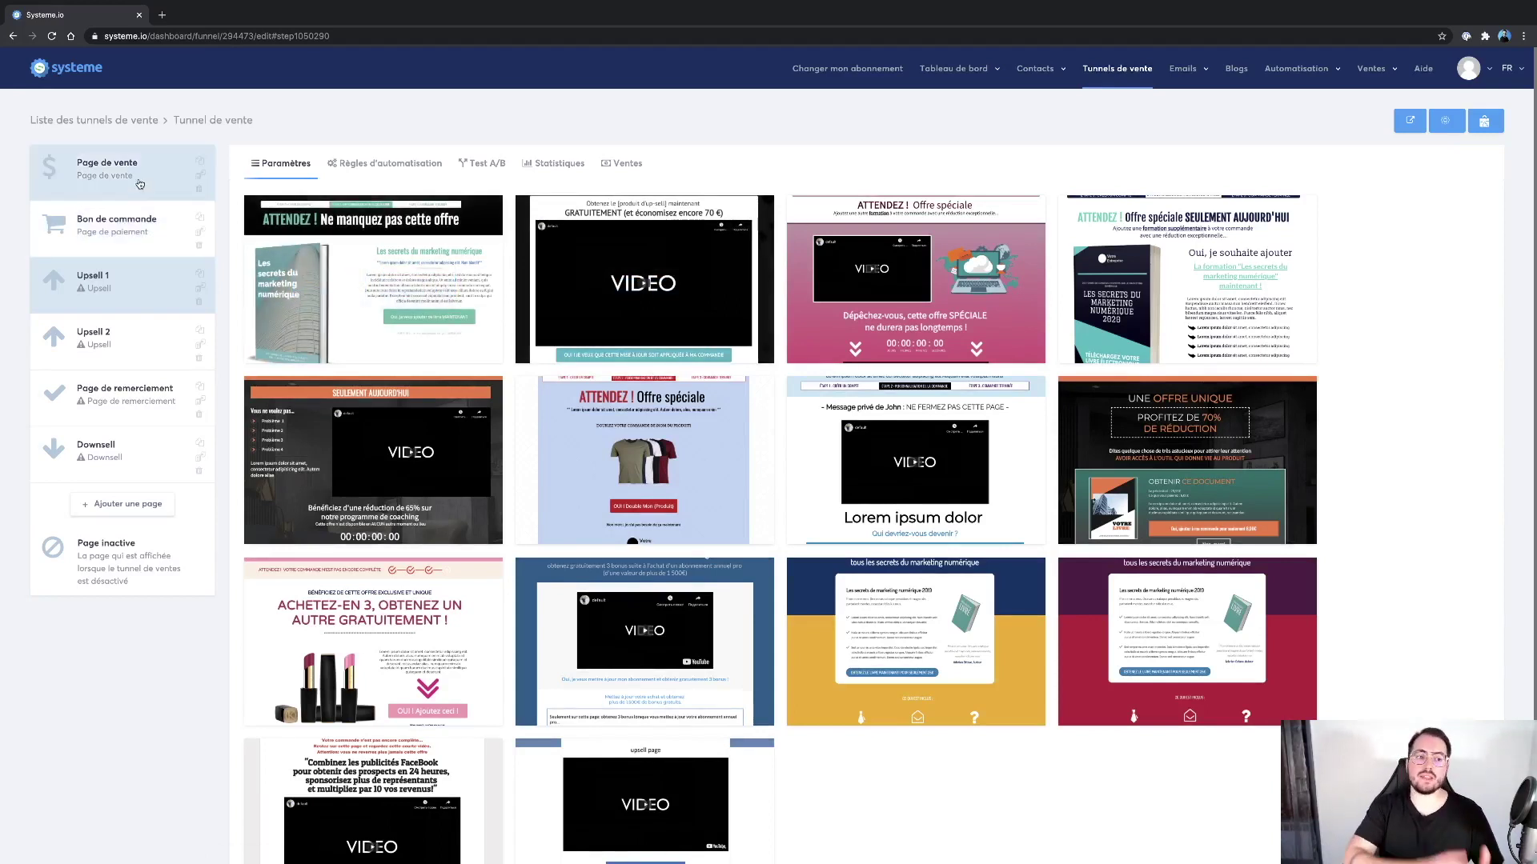
mouse_move(340, 297)
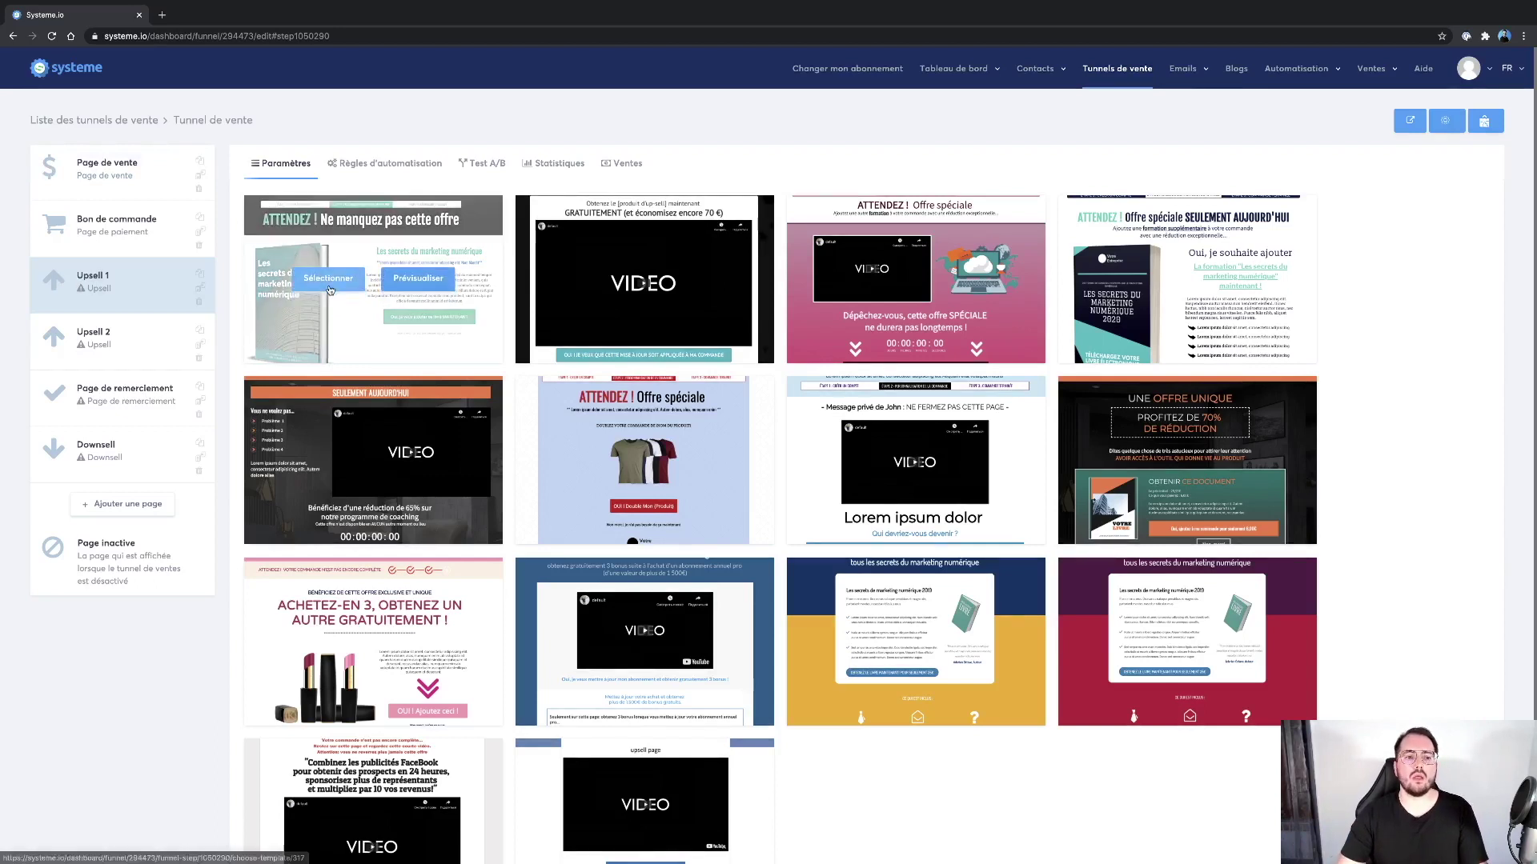
click(329, 289)
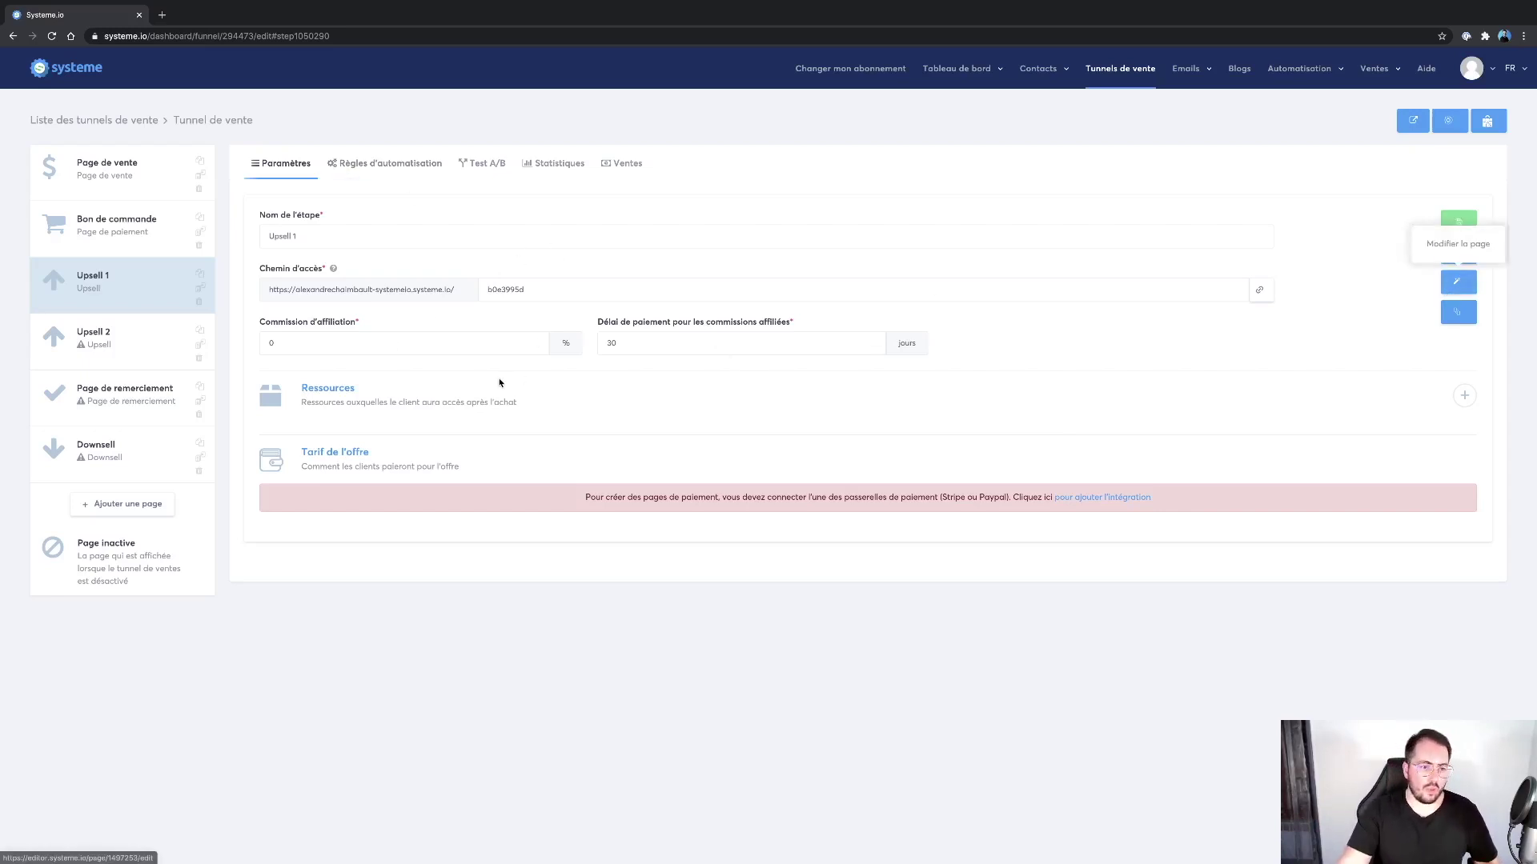
Open the Upsell 1 page in the editor, save it as it is and return to the funnel.
click(1457, 281)
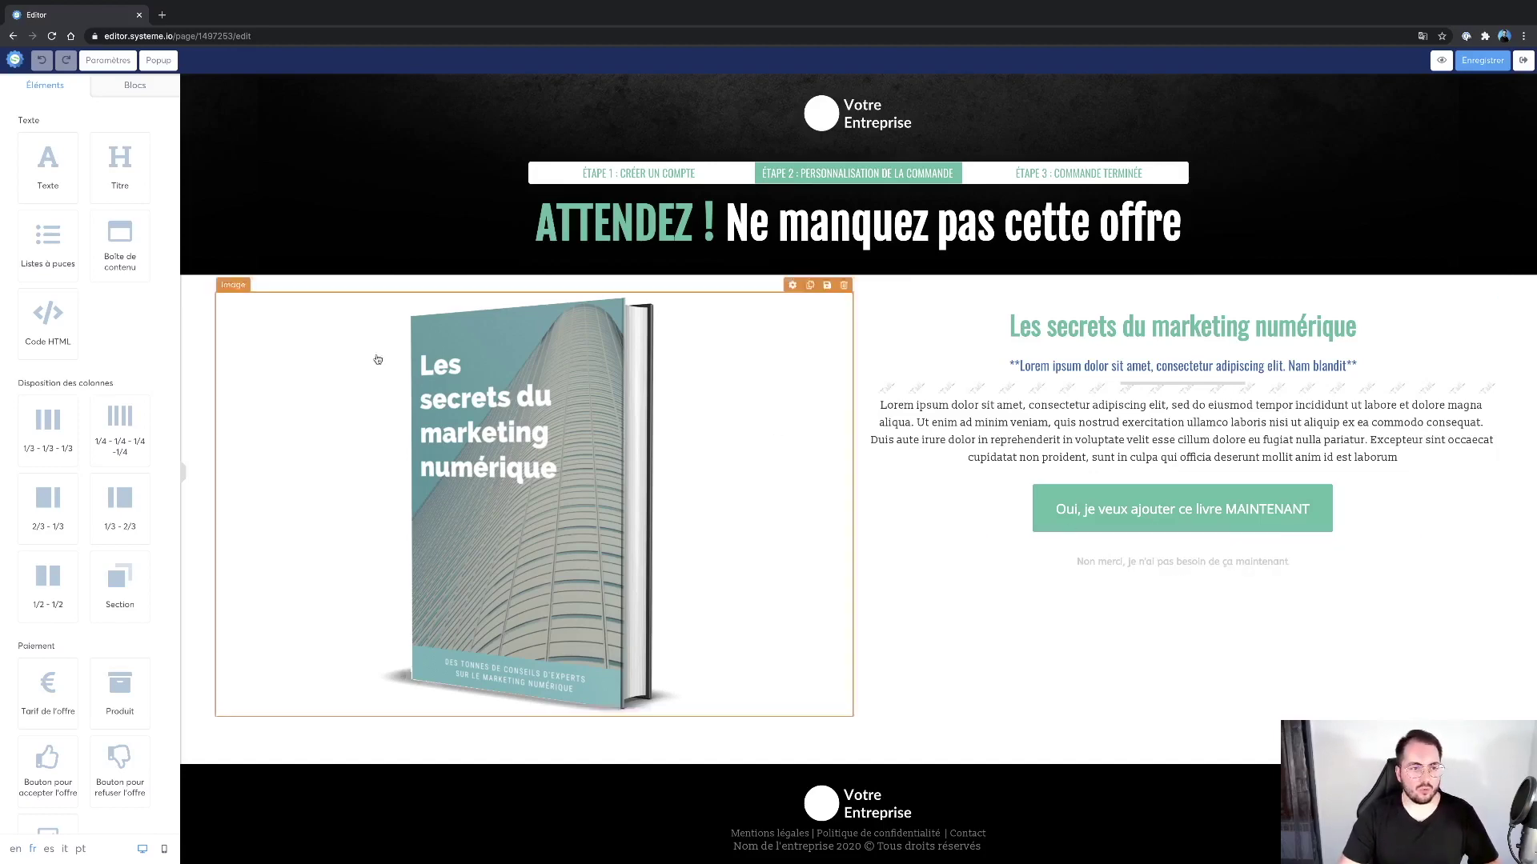
click(1482, 61)
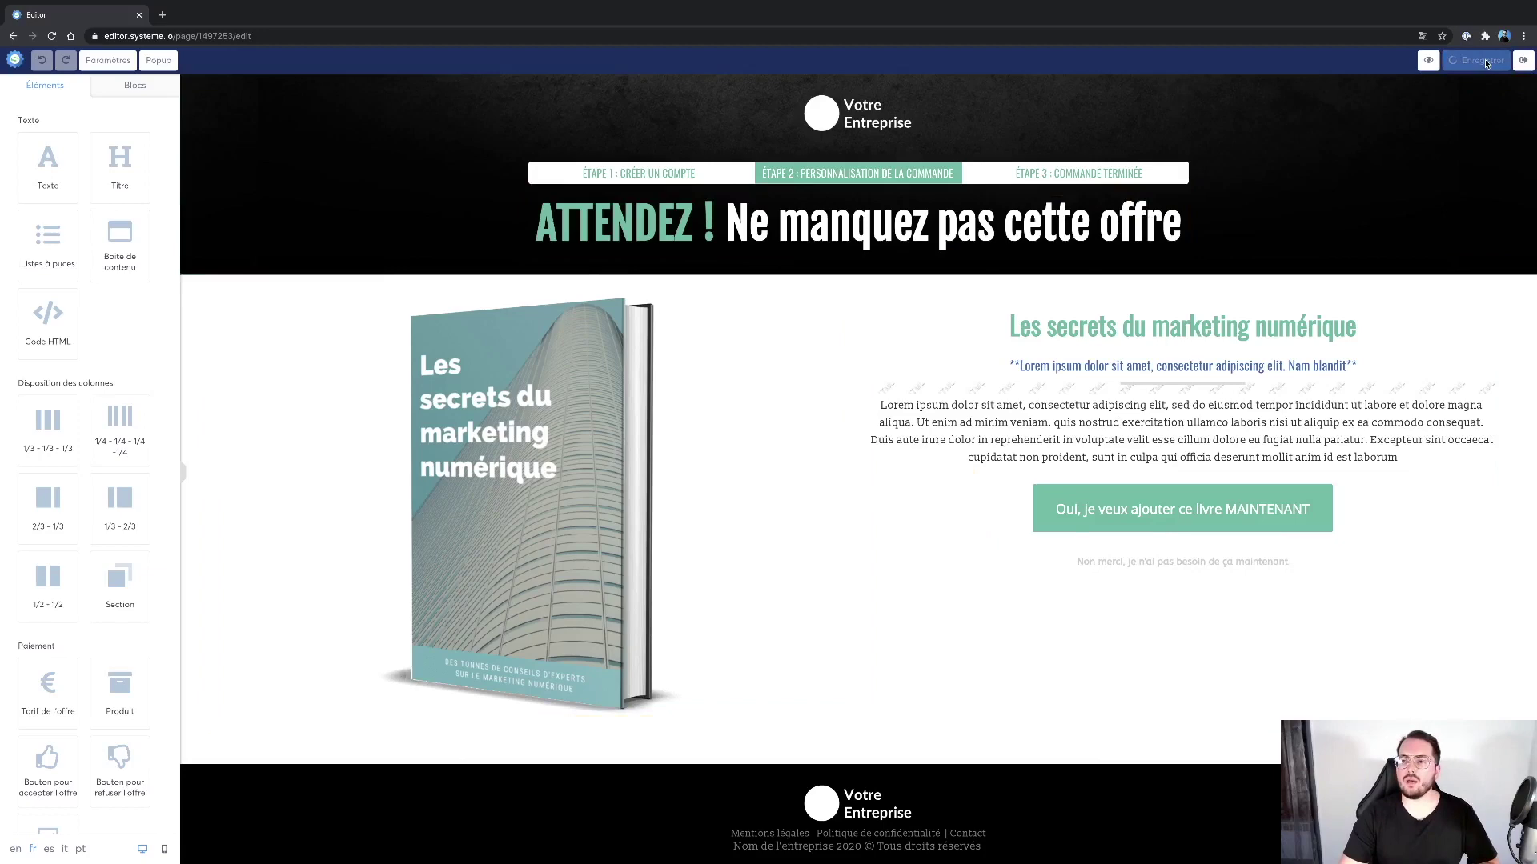
click(1527, 69)
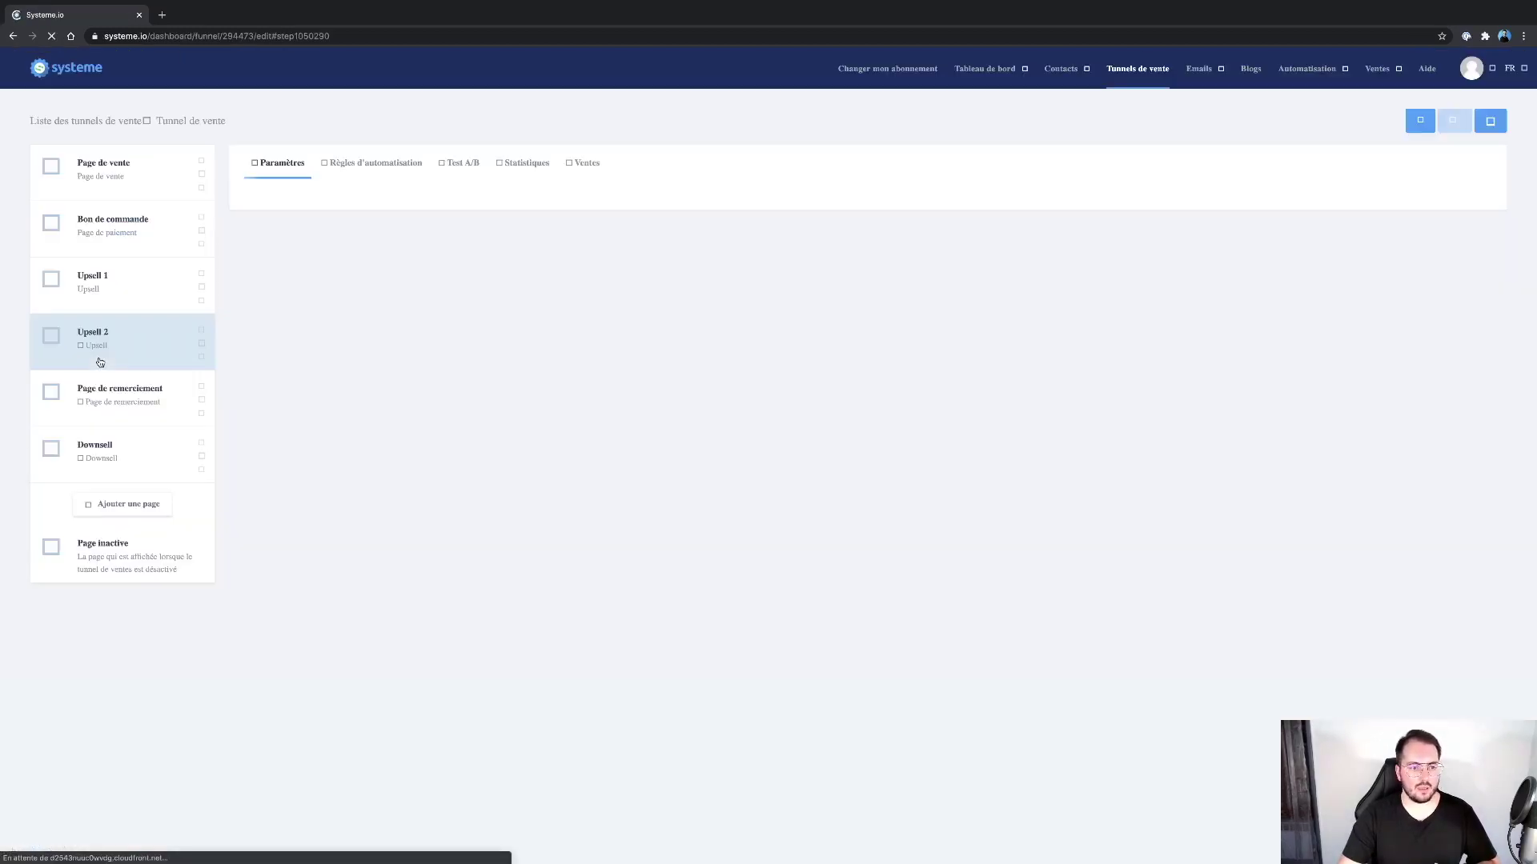
Reorder the funnel steps so that Downsell sits between Upsell 2 and Page de remerciement.
click(103, 463)
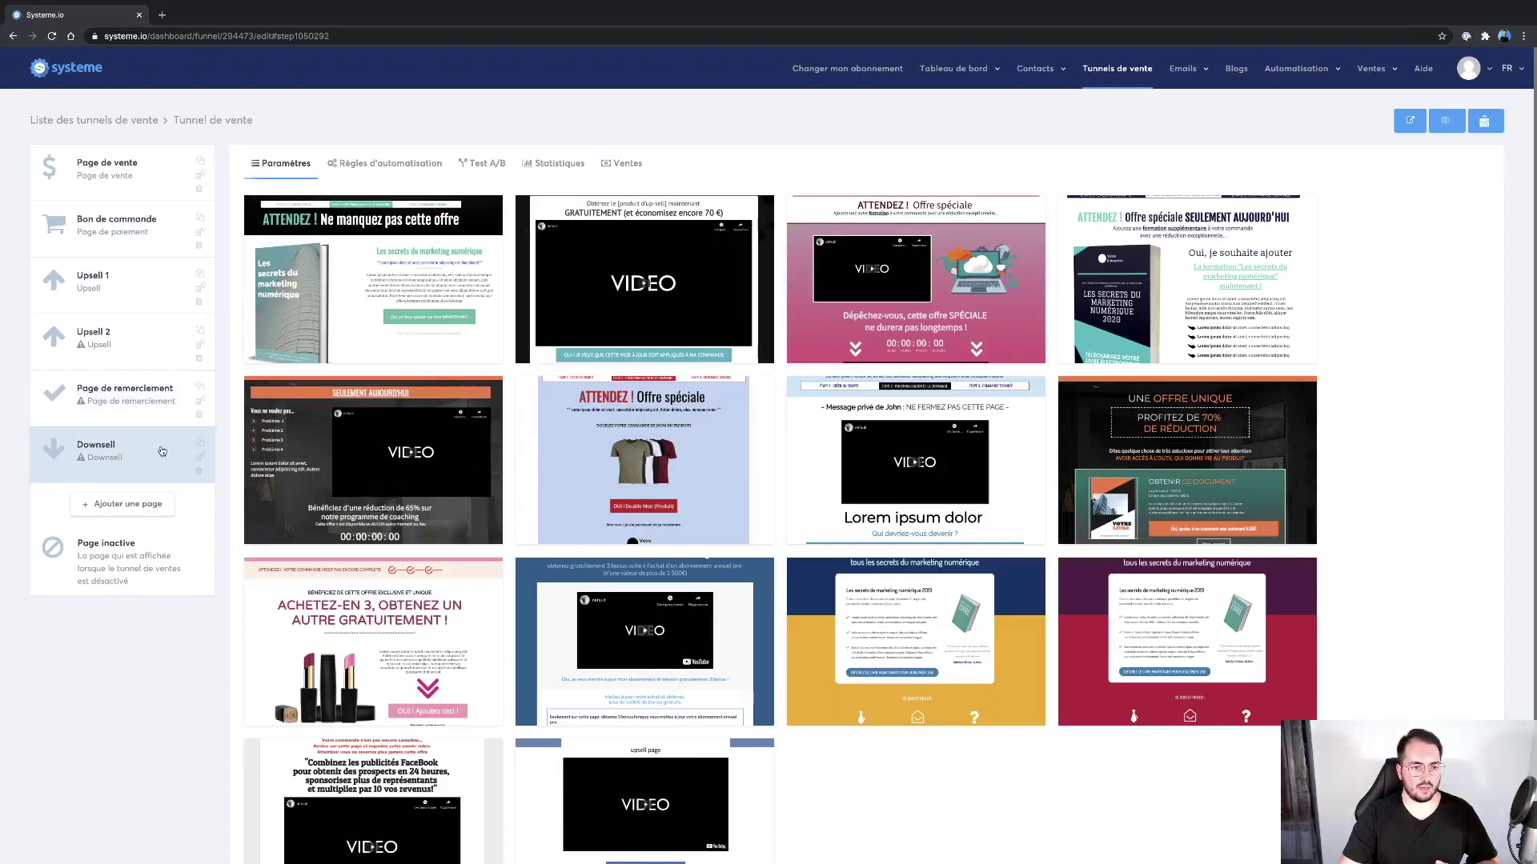
drag(162, 451, 142, 414)
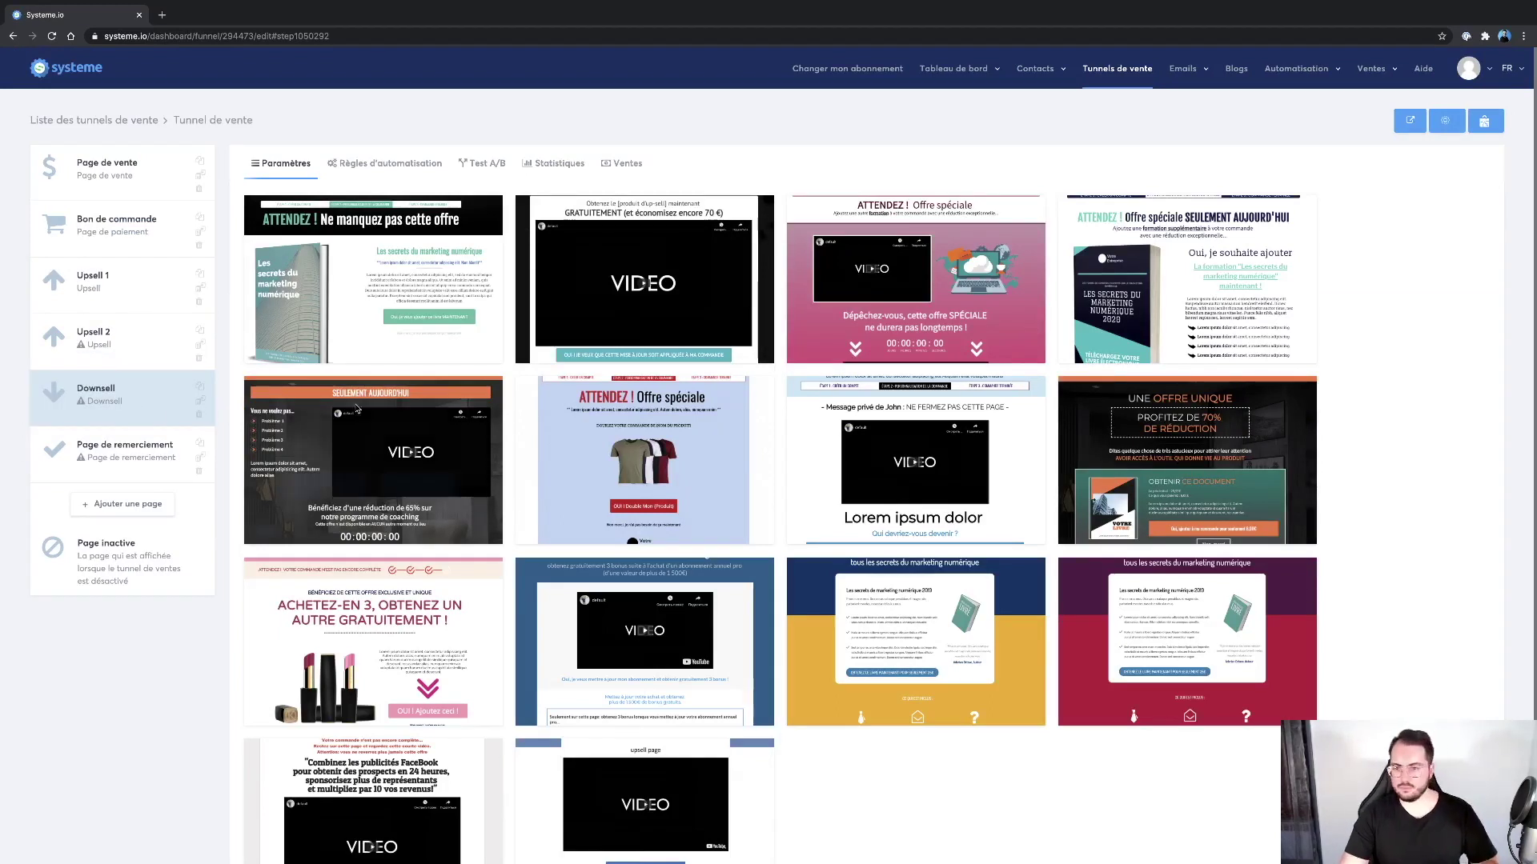
click(109, 394)
mouse_move(253, 422)
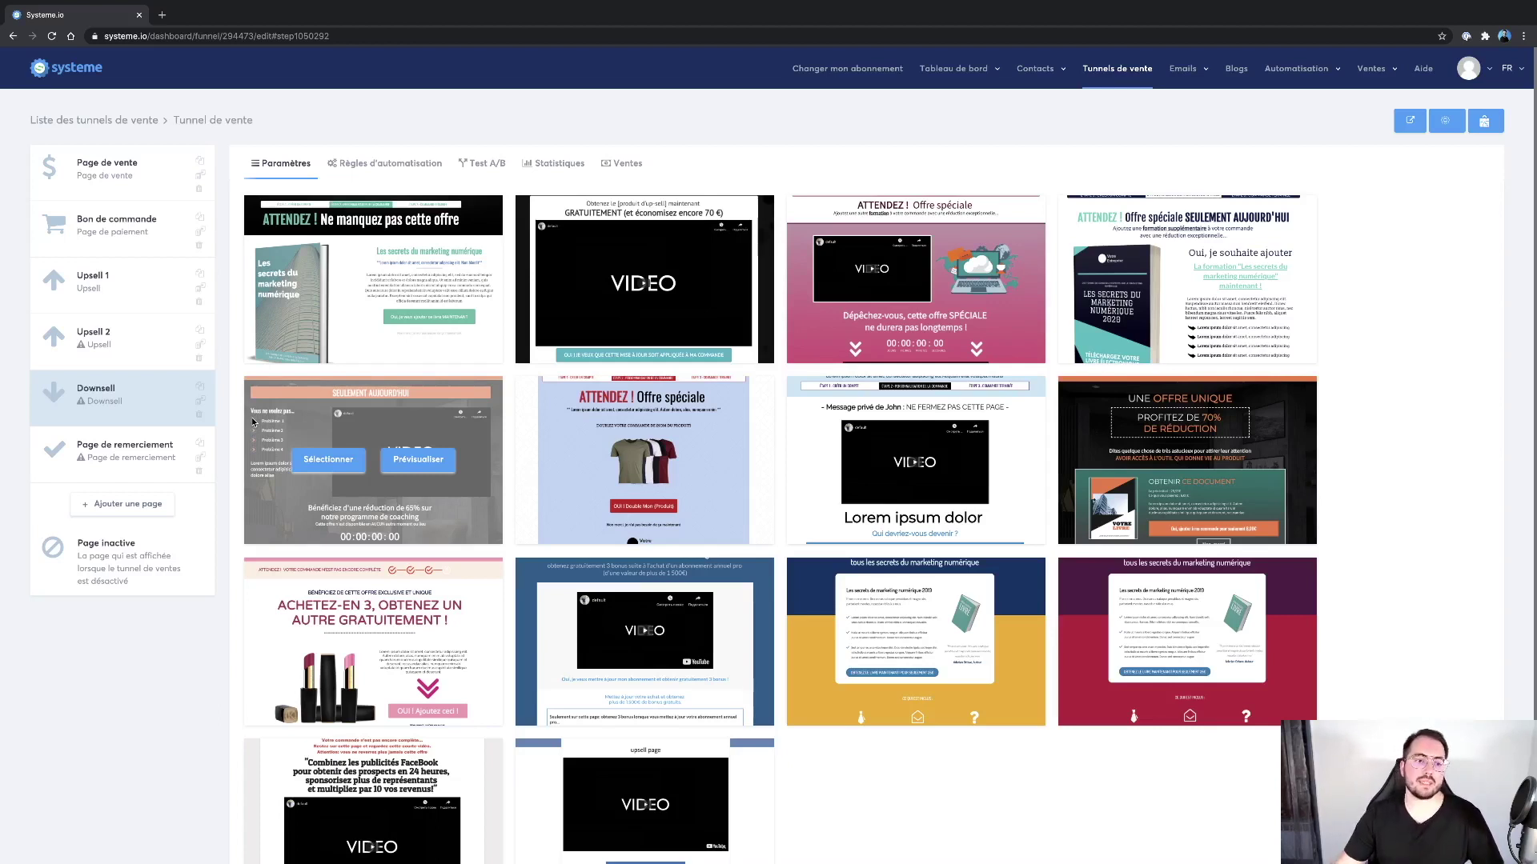
click(128, 288)
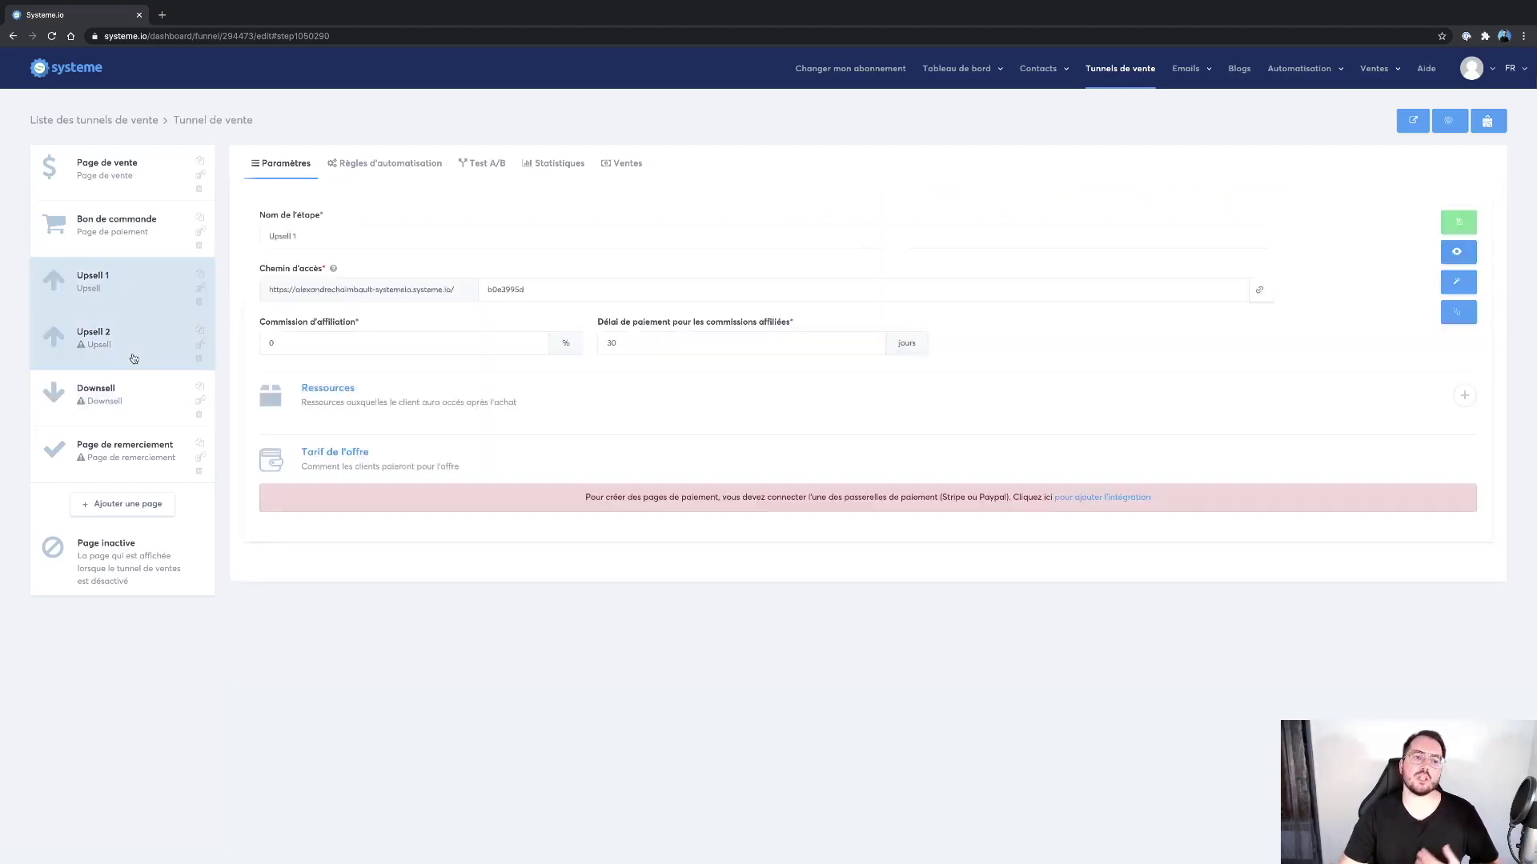
click(132, 358)
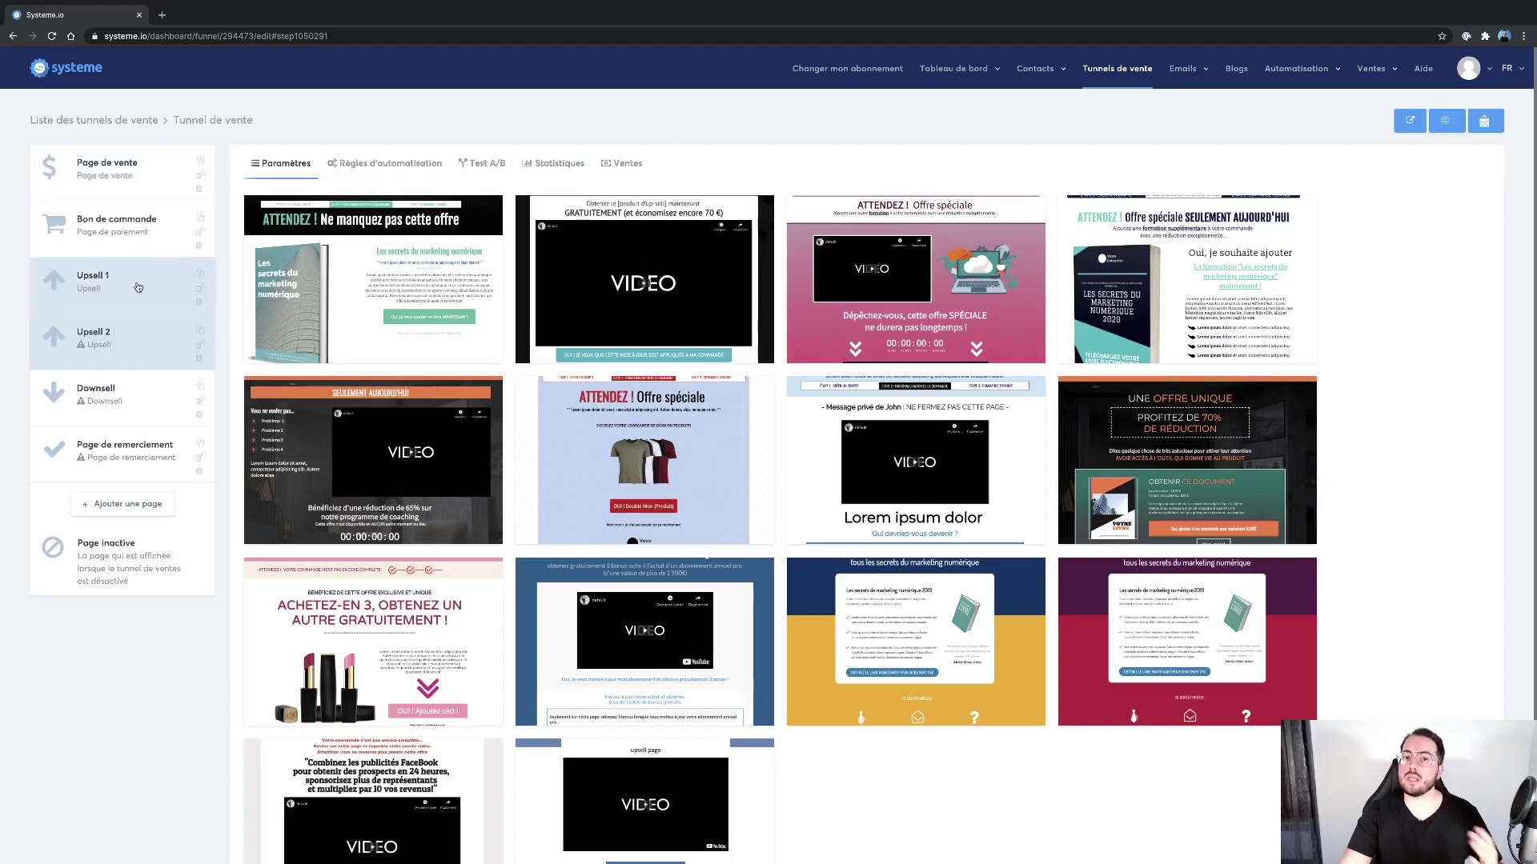
click(127, 412)
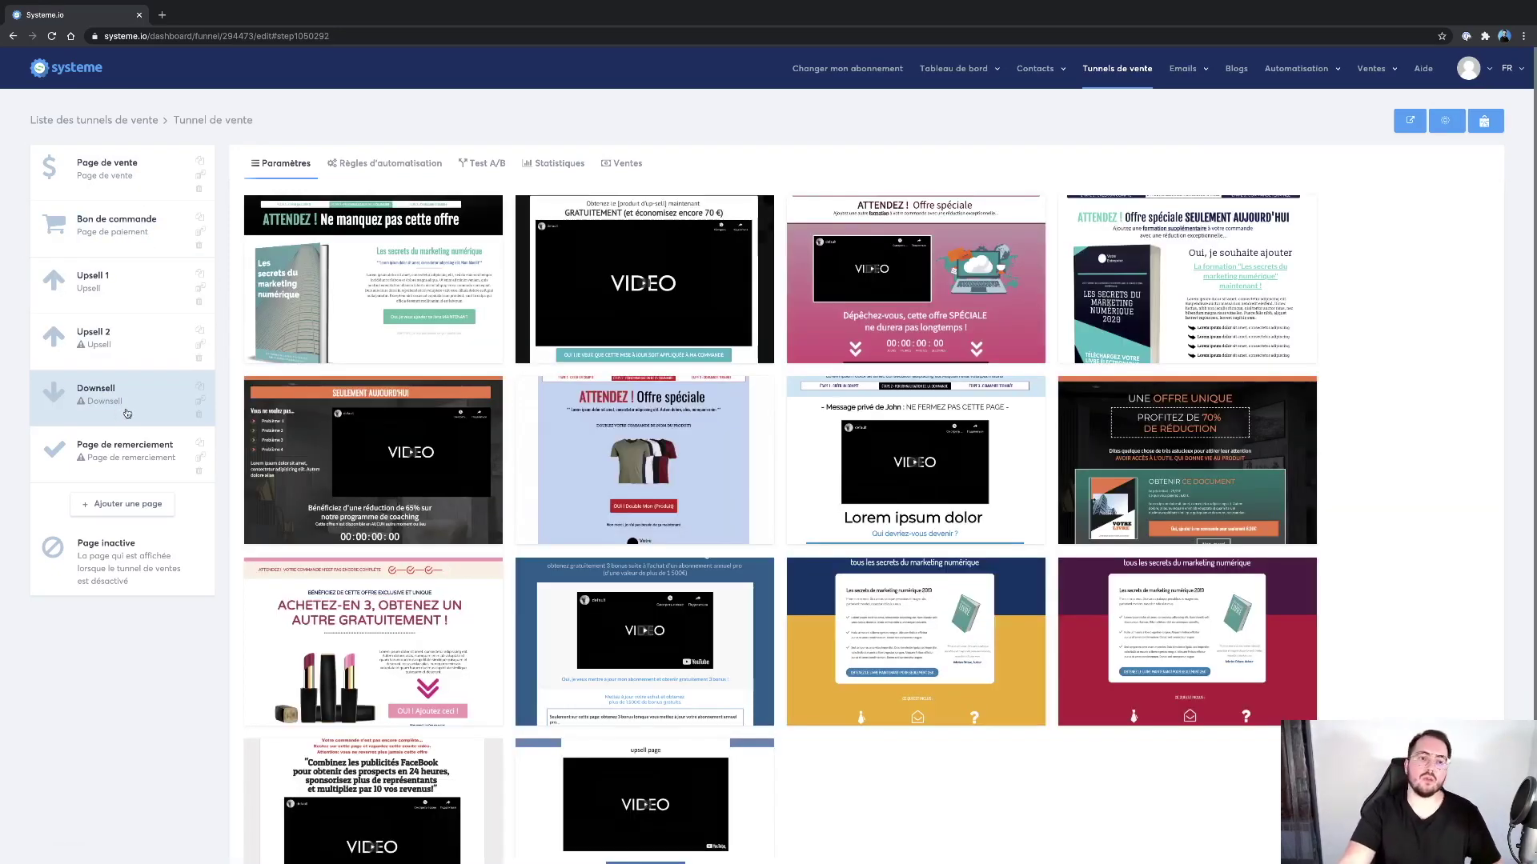
mouse_move(998, 510)
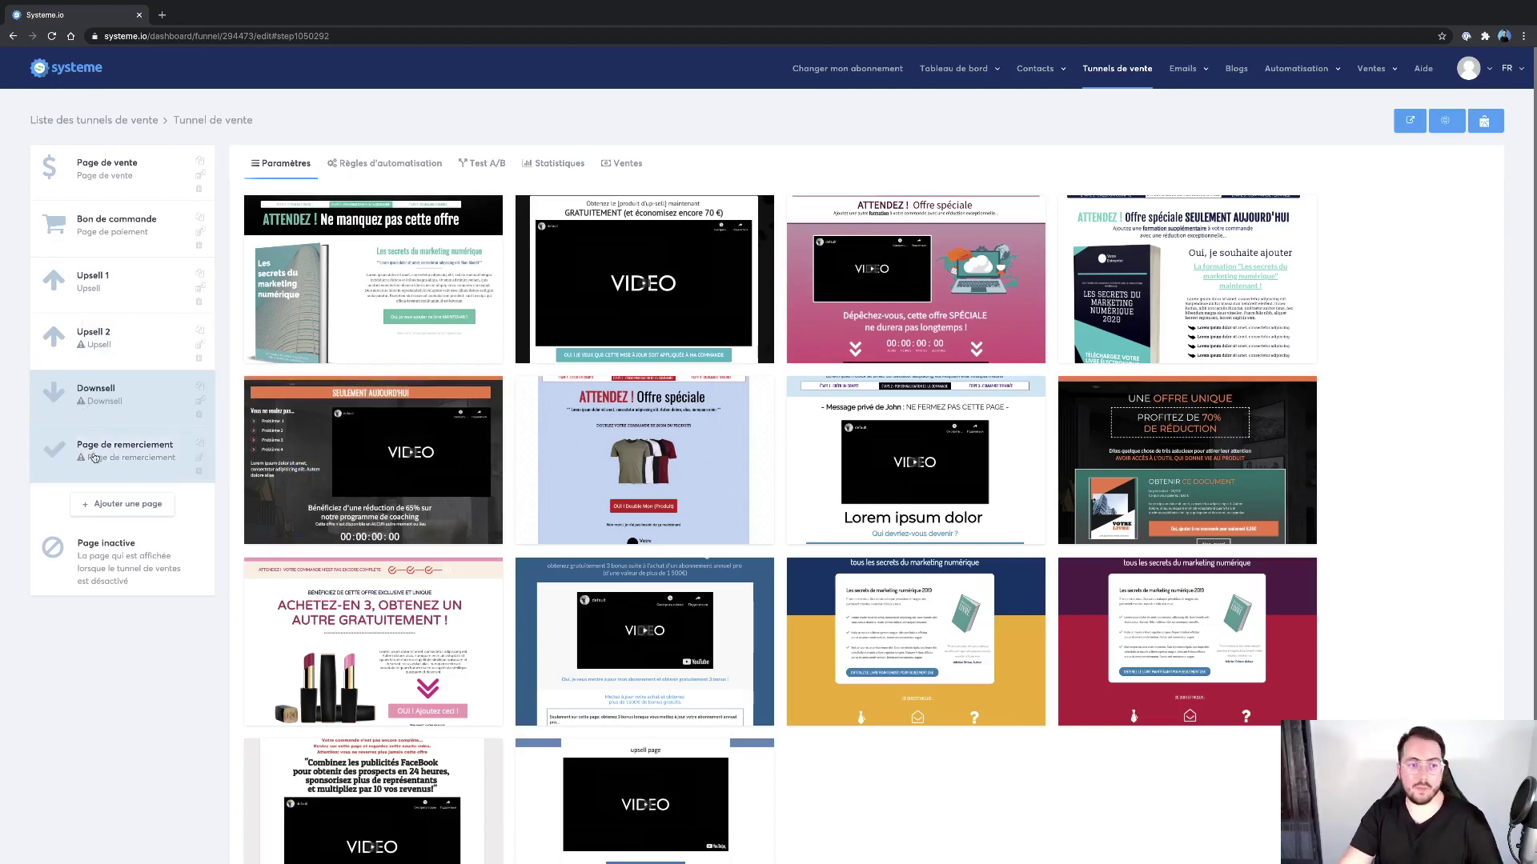
Apply the first thank-you template, "MERCI POUR VOTRE COMMANDE !" on a black background, to the Page de remerciement step.
click(94, 457)
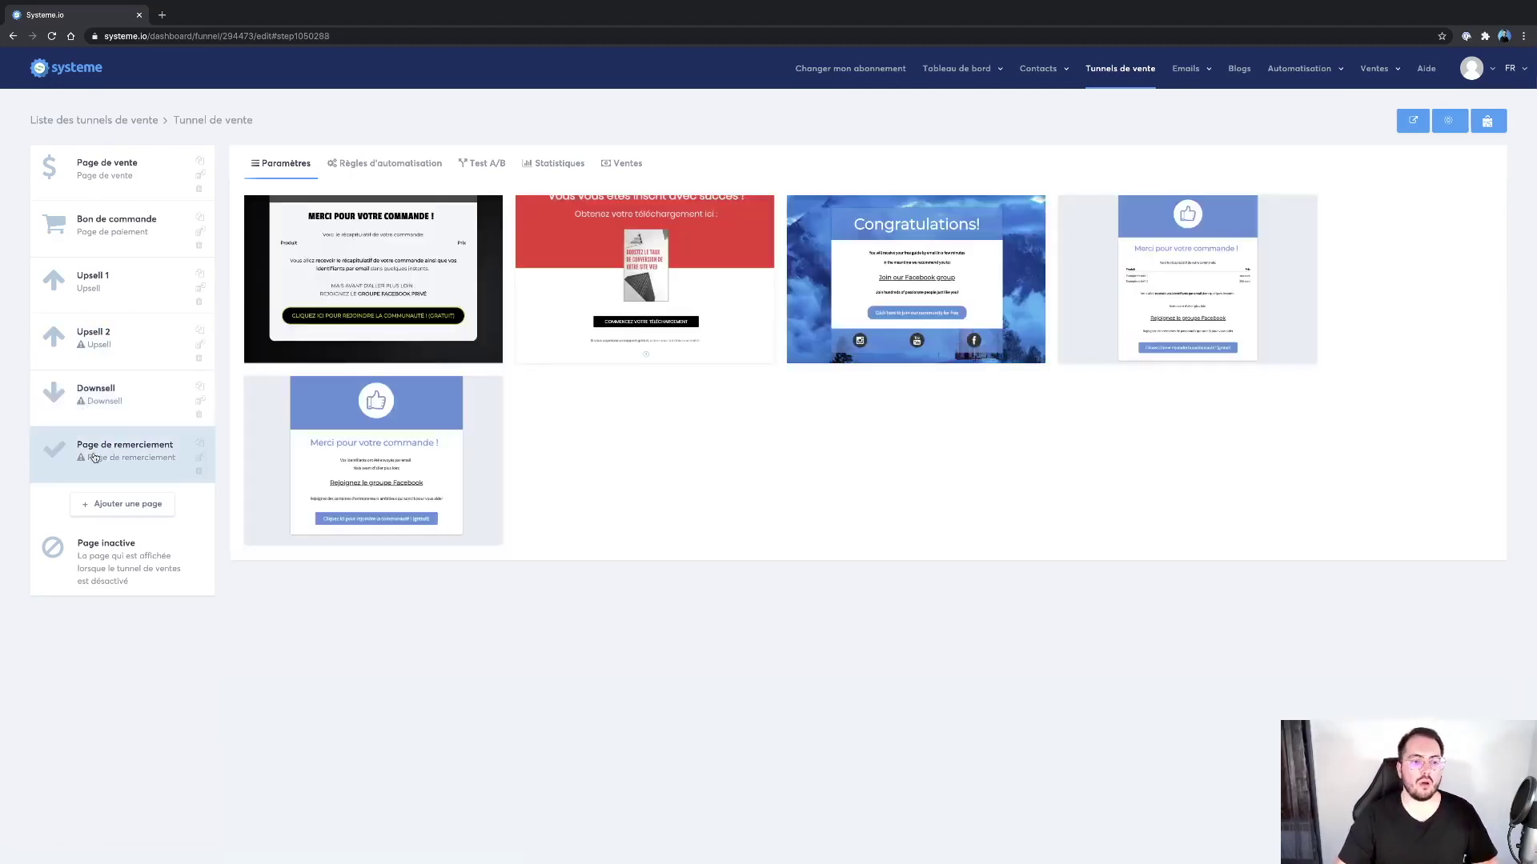
mouse_move(361, 295)
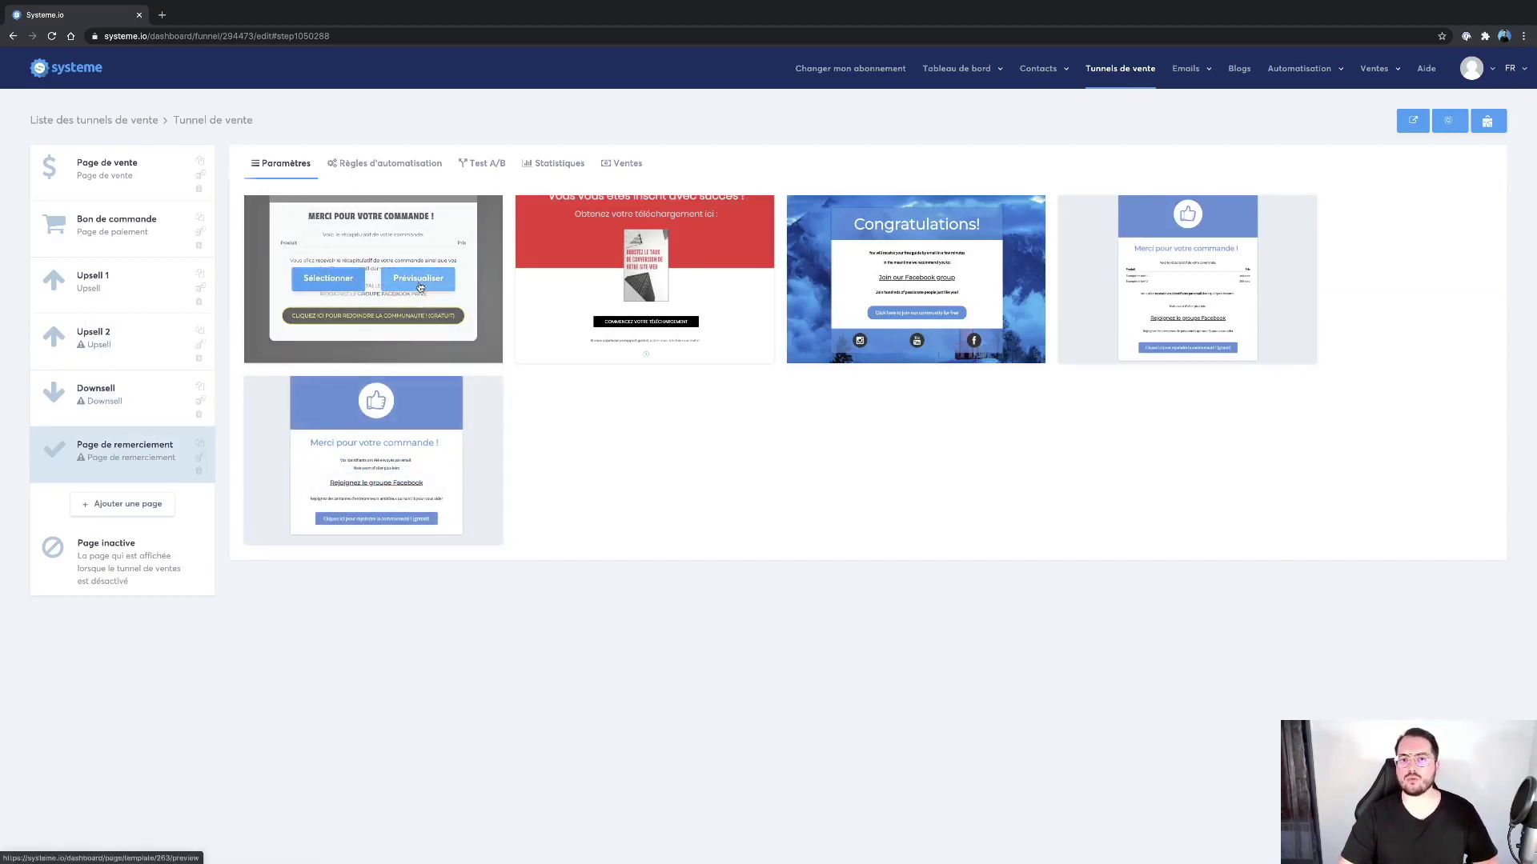
click(342, 280)
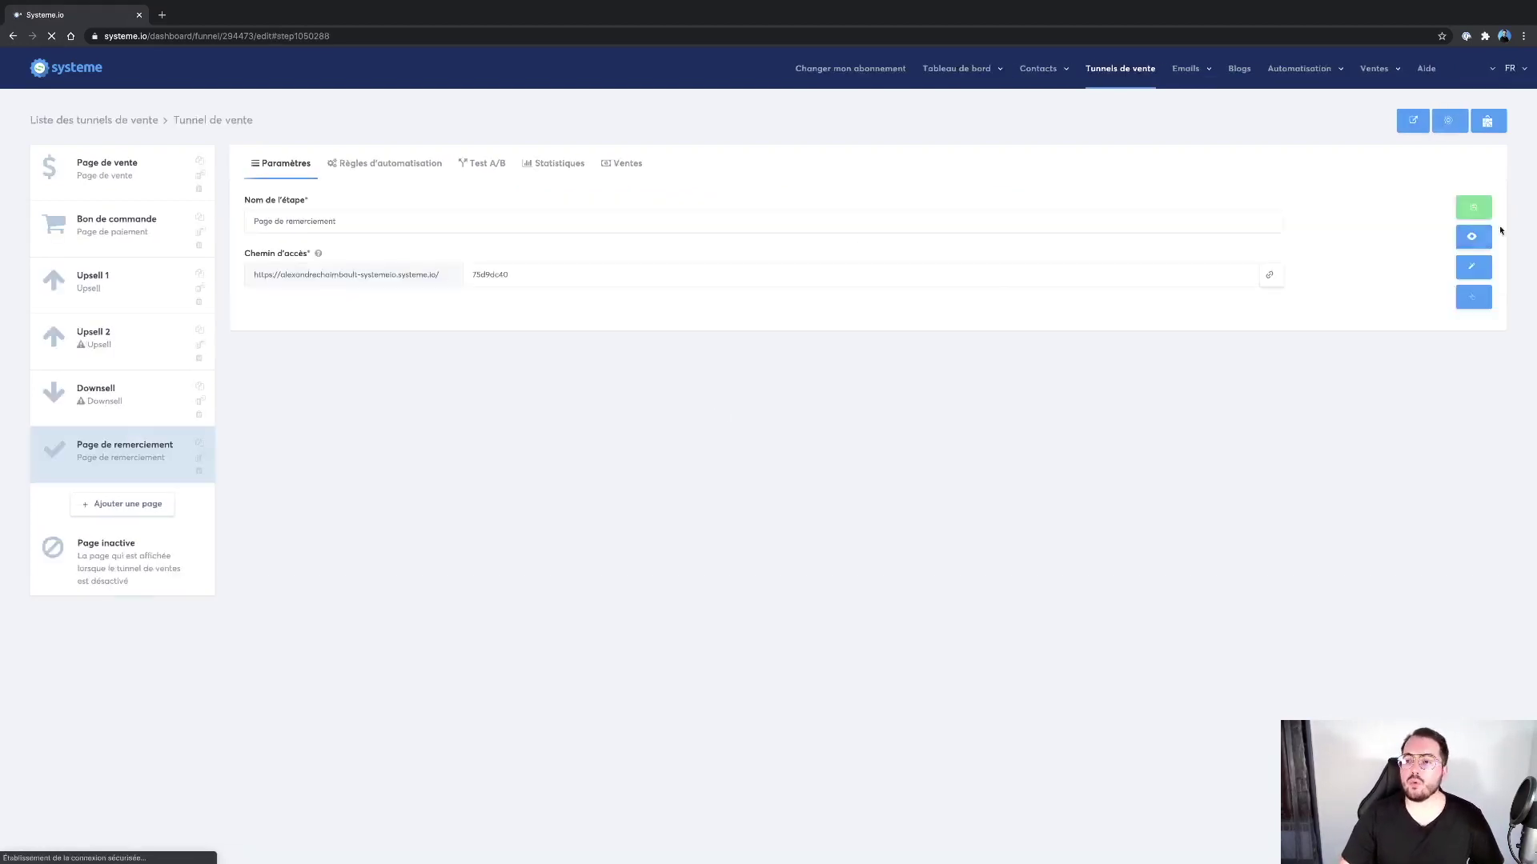
Open the thank-you page in the editor, inspect its order summary element and return to the funnel.
click(1474, 266)
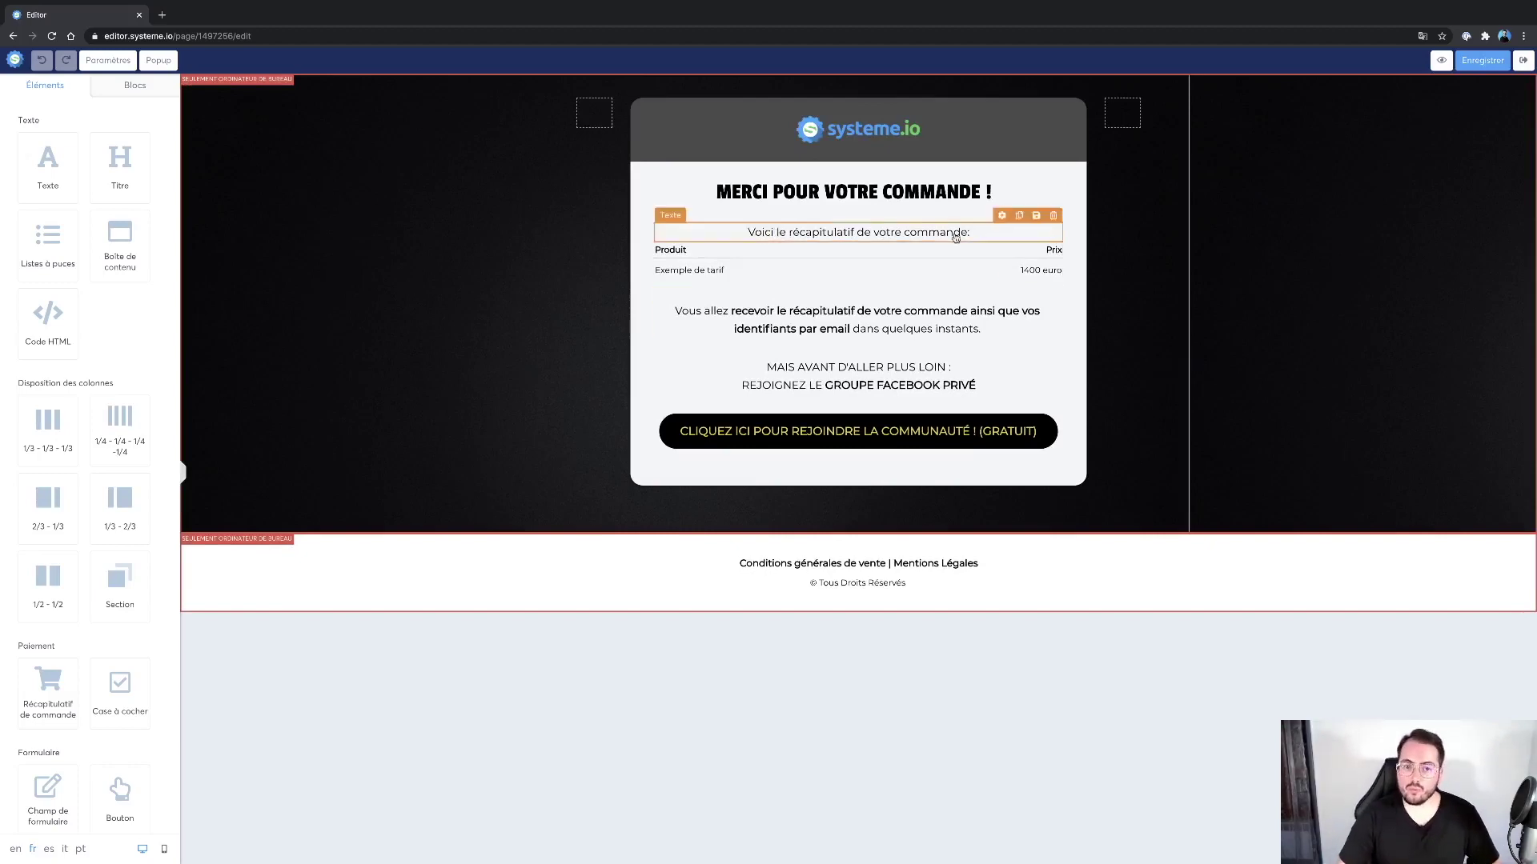
click(942, 260)
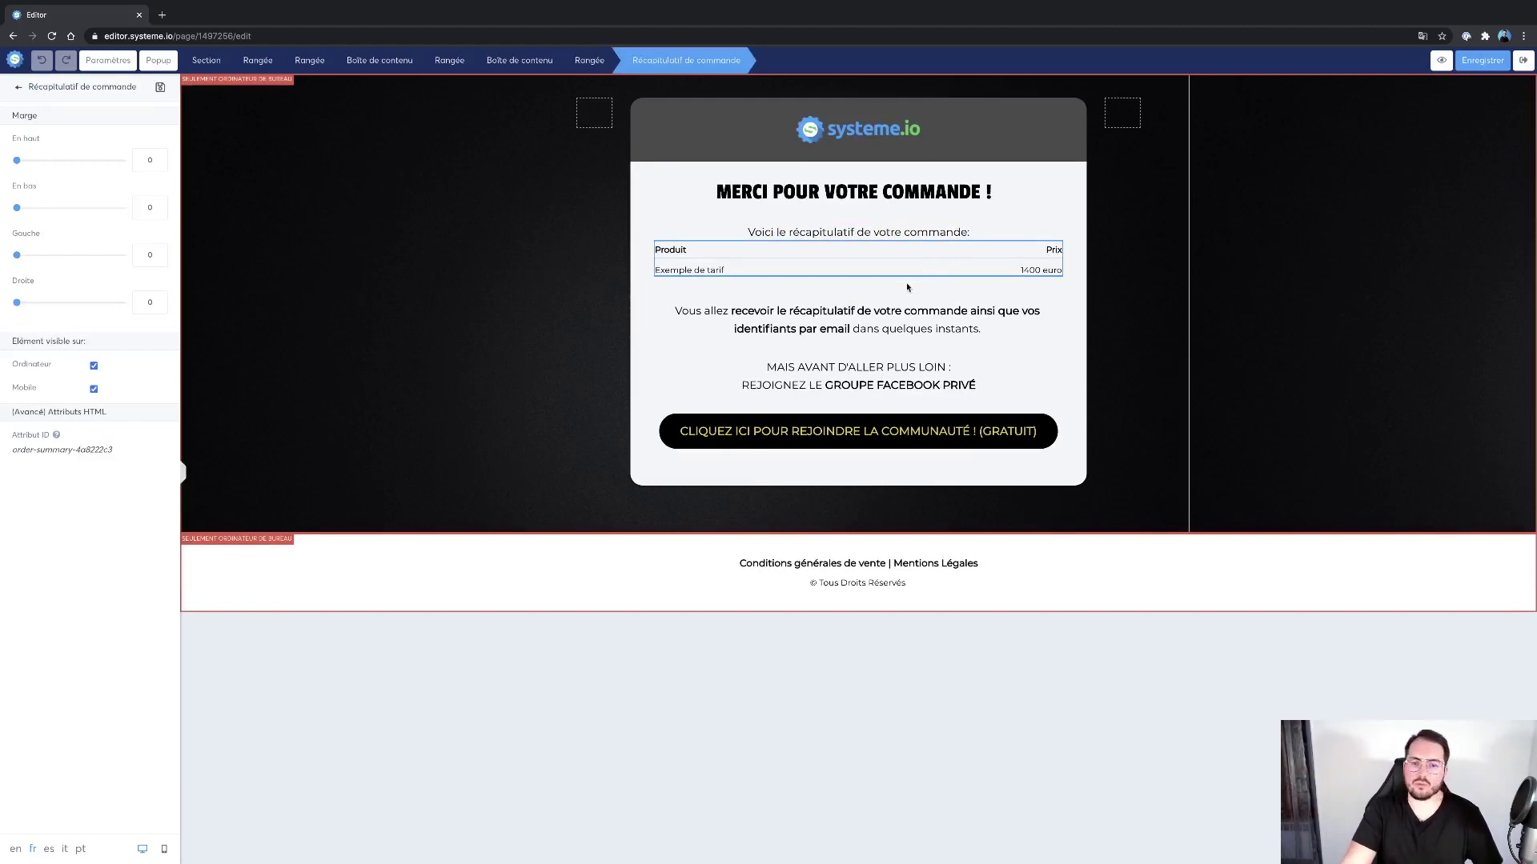
click(825, 262)
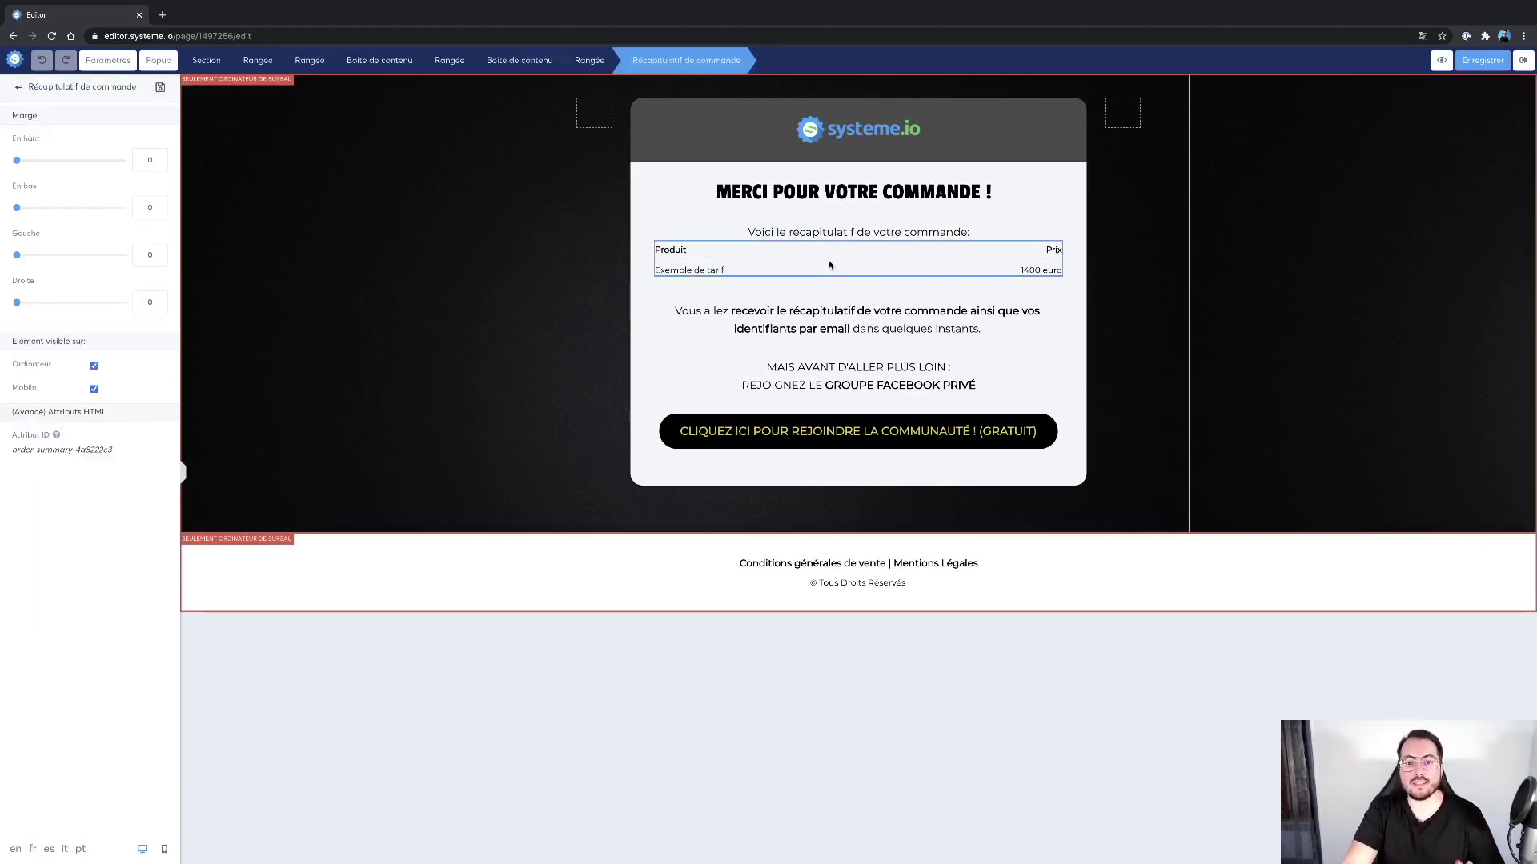
click(833, 288)
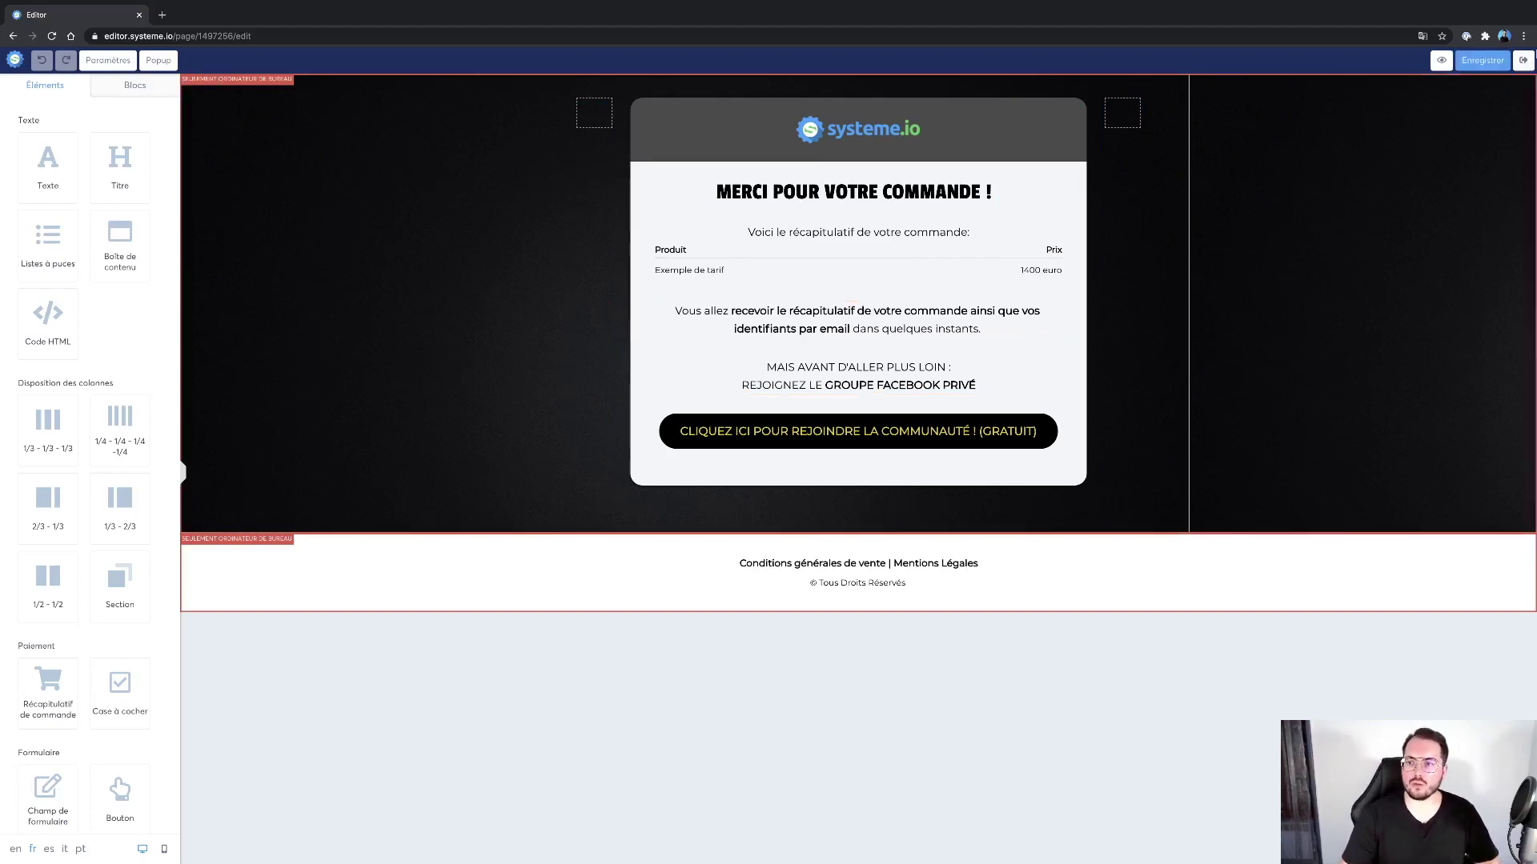
click(1523, 60)
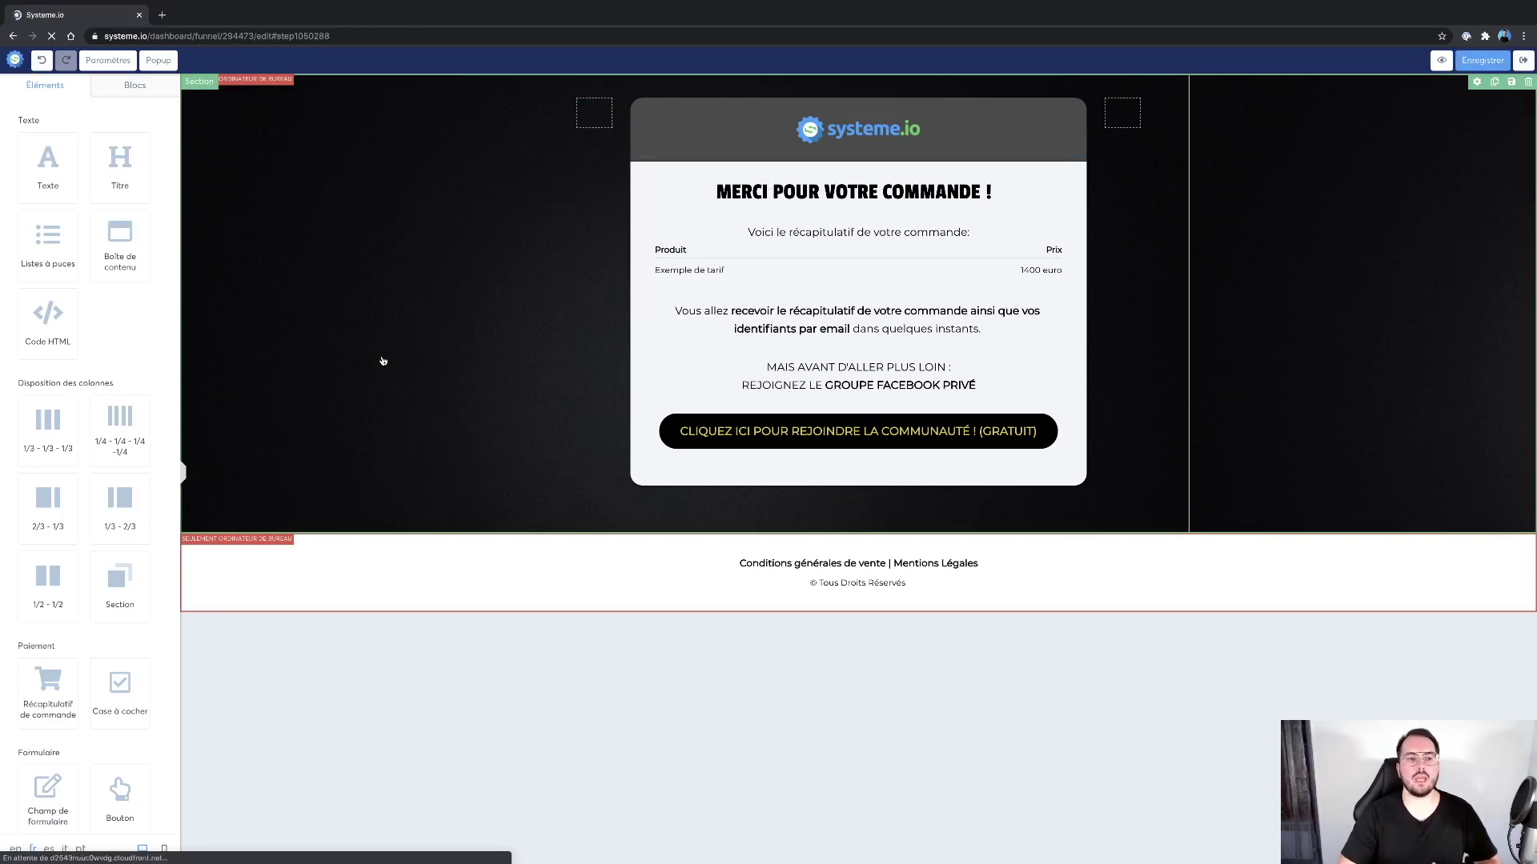